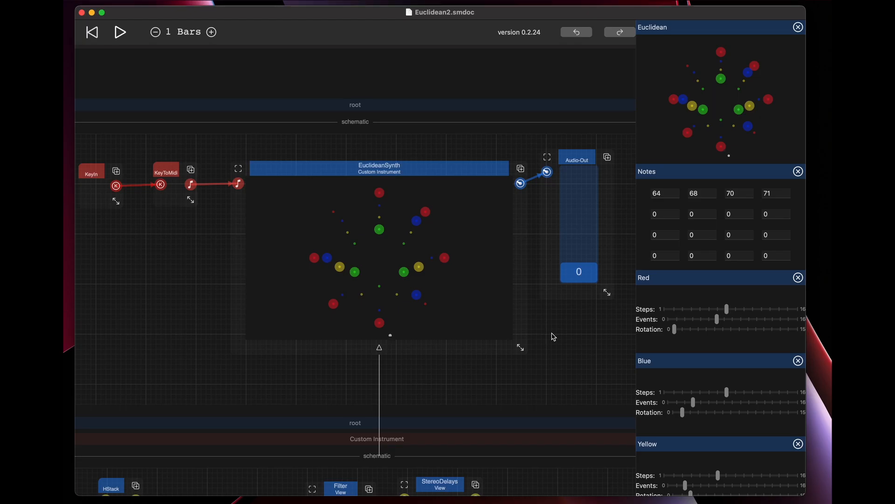
# Look through the instrument's Euclidean display, Notes grid and the Red, Blue, Yellow and Green pattern controls.
pyautogui.scroll(-5, 699, 297)
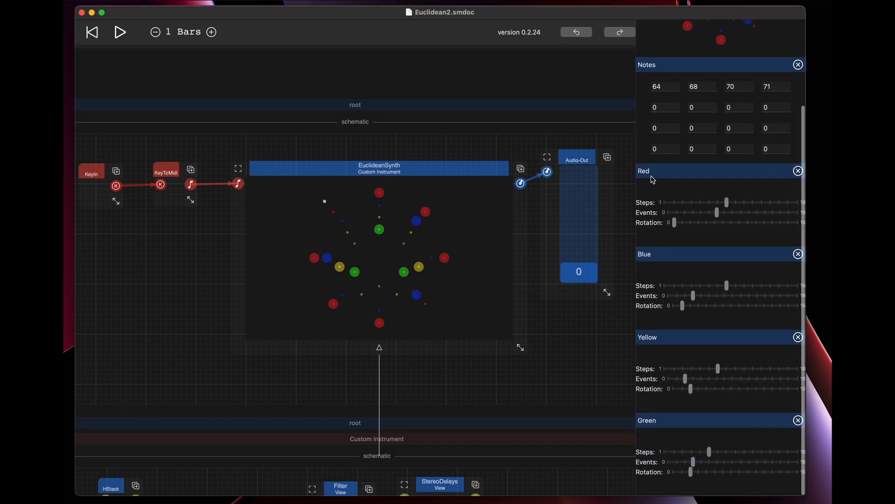
pyautogui.scroll(5, 667, 411)
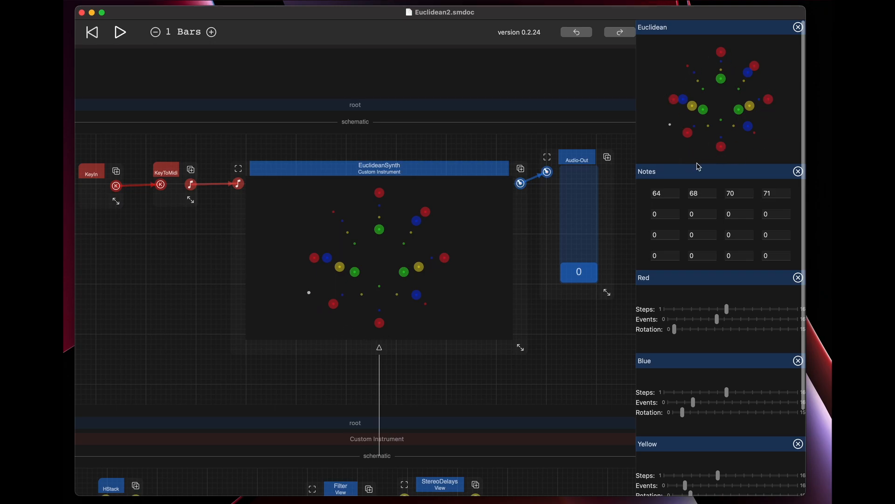
pyautogui.scroll(-2, 659, 296)
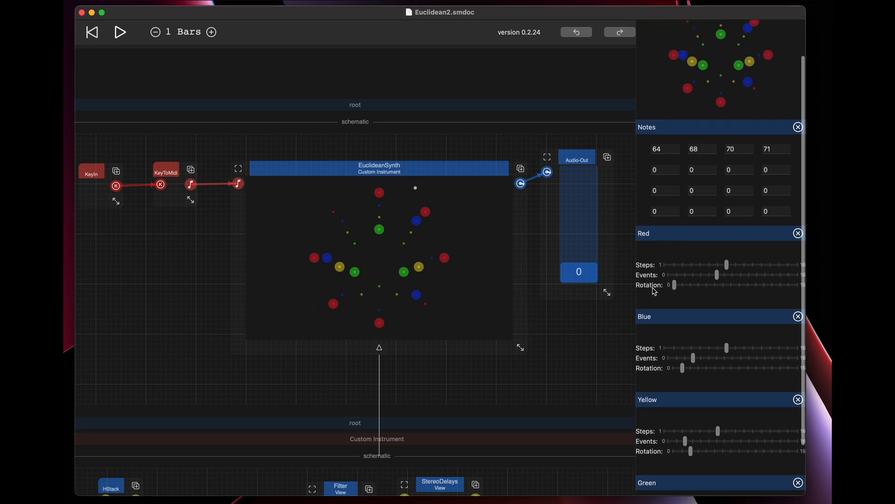
pyautogui.scroll(-3, 679, 329)
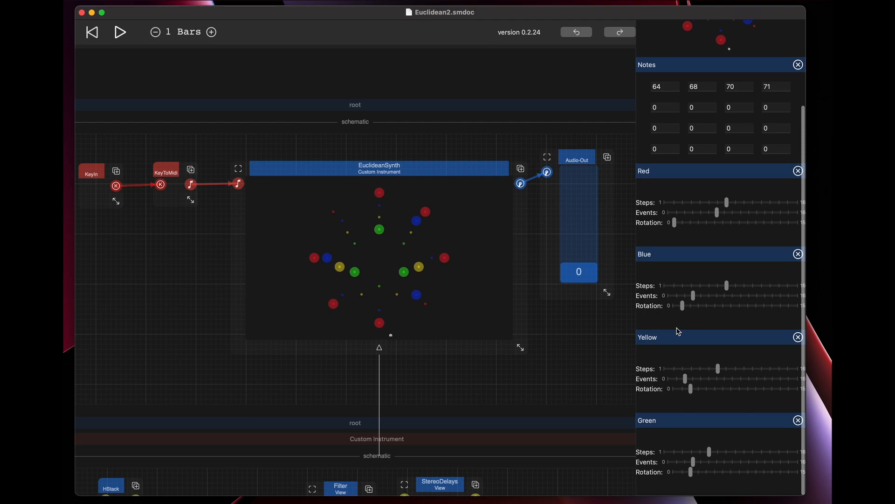
pyautogui.scroll(5, 679, 332)
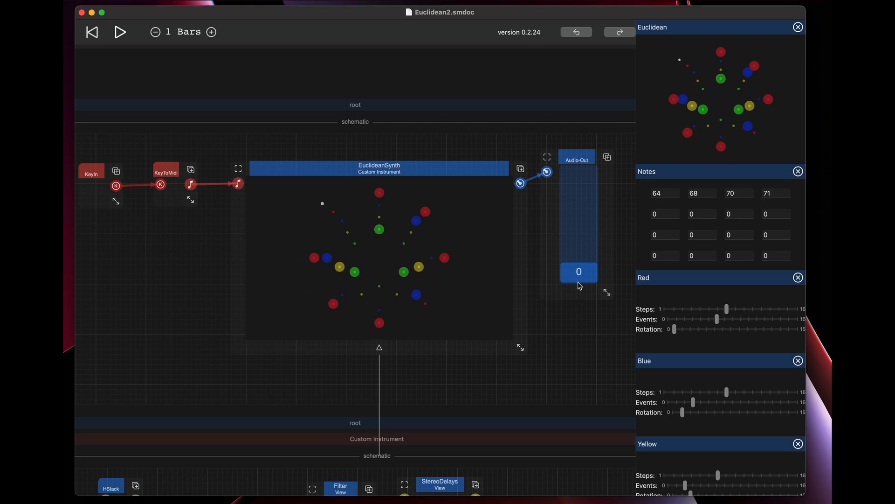
# Raise the Audio-Out level to 100 to hear the Euclidean pattern.
pyautogui.moveTo(586, 276); pyautogui.dragTo(575, 177)
pyautogui.scroll(-2, 573, 282)
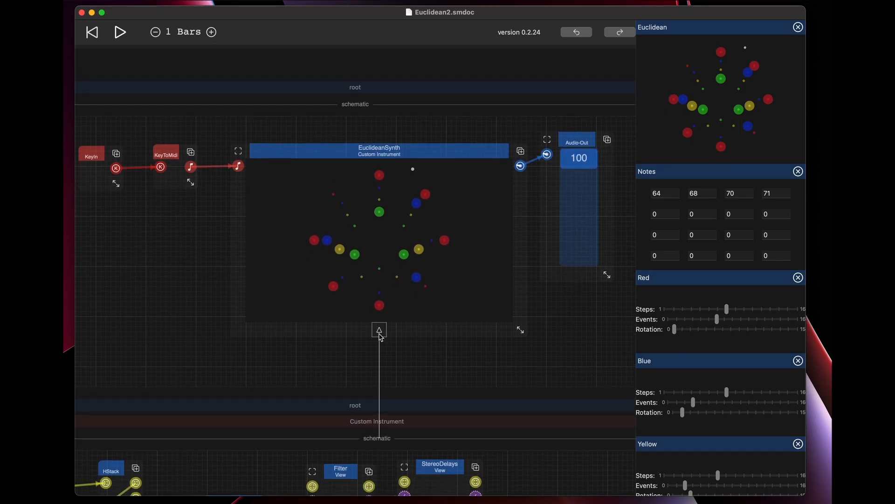
# Collapse the inner schematic of the EuclideanSynth instrument and lower the Audio-Out level to 0.
pyautogui.click(379, 331)
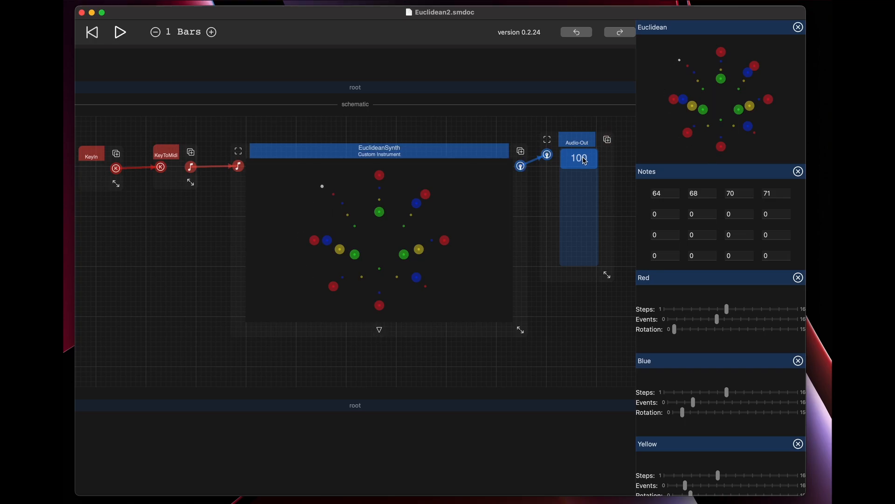
pyautogui.moveTo(585, 161); pyautogui.dragTo(577, 277)
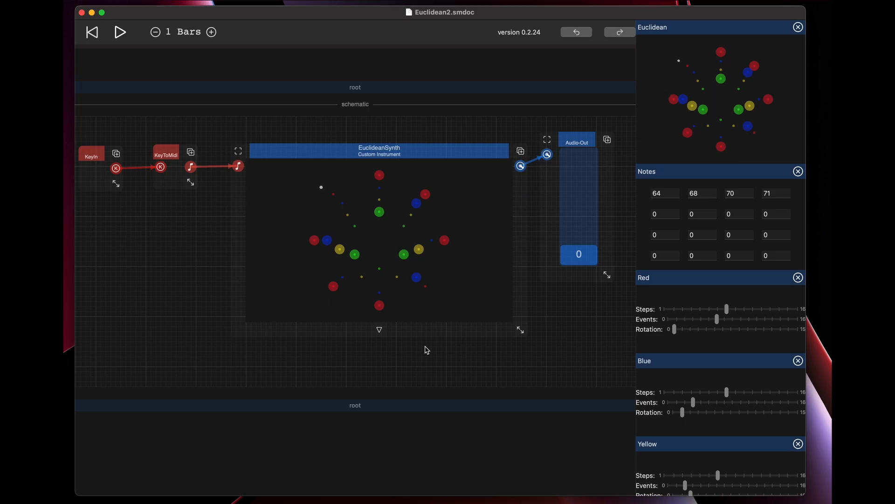
# Expand the EuclideanSynth inner schematic again, raise the Audio-Out level to 100 and bring the instrument's nodes into view.
pyautogui.click(380, 331)
pyautogui.moveTo(585, 260); pyautogui.dragTo(579, 159)
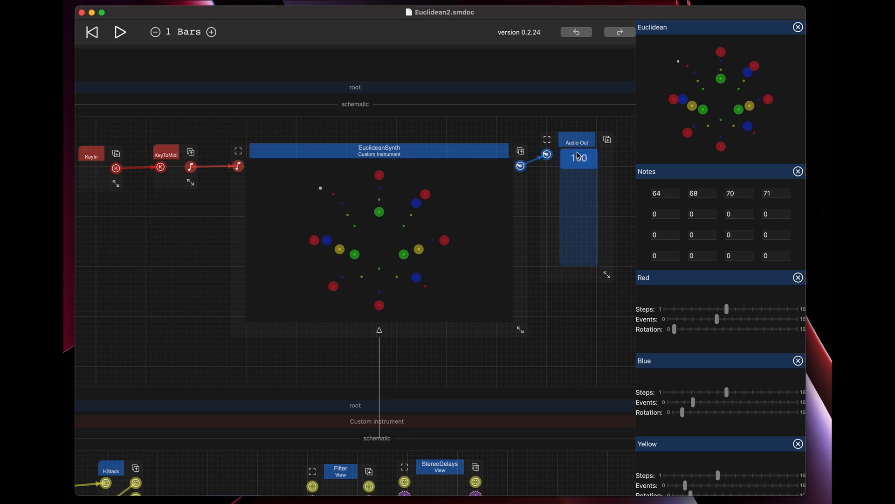
pyautogui.scroll(-5, 548, 299)
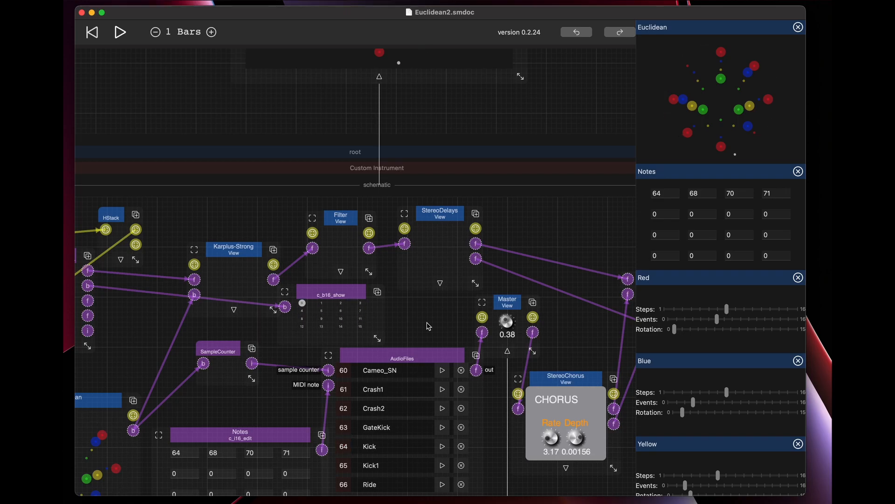
pyautogui.press('XF86AudioRaiseVolume')
pyautogui.scroll(-2, 432, 300)
pyautogui.scroll(-2, 431, 300)
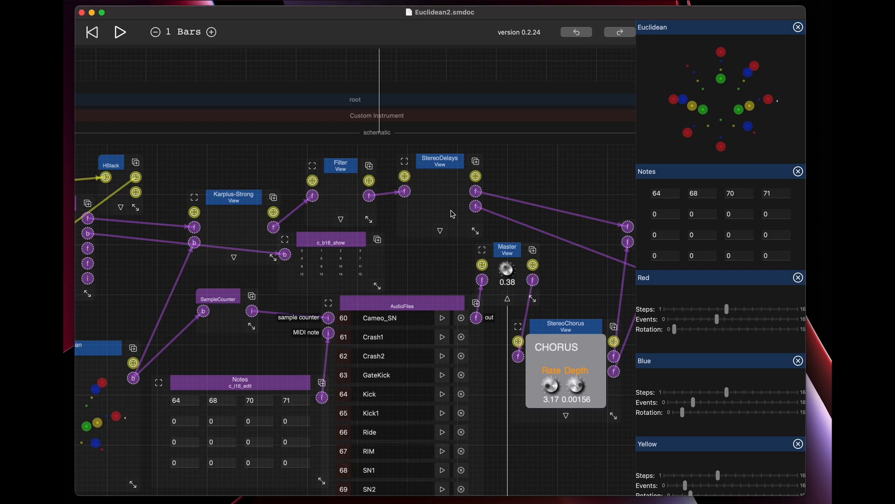
# Return to the root schematic and set the Audio-Out level to 0.
pyautogui.scroll(6, 457, 210)
pyautogui.scroll(3, 573, 98)
pyautogui.moveTo(577, 60); pyautogui.dragTo(581, 169)
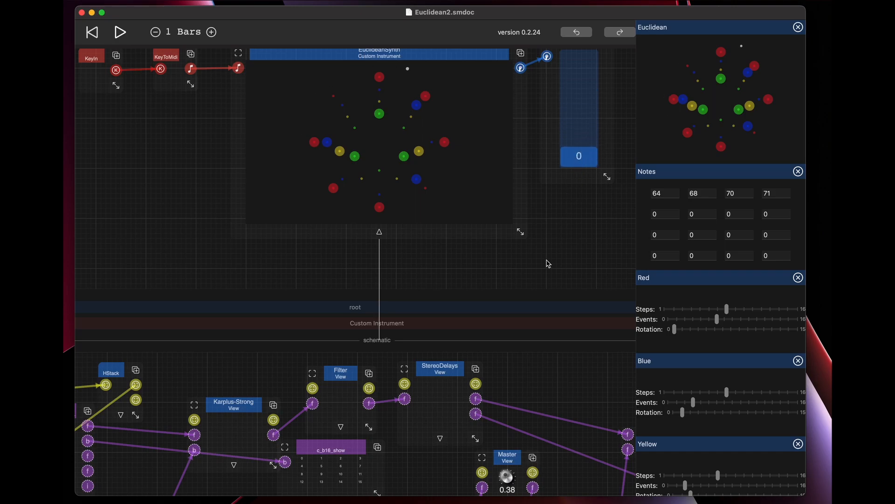
# Move the AudioFiles node slightly down and to the right in the Custom Instrument schematic.
pyautogui.scroll(-10, 546, 259)
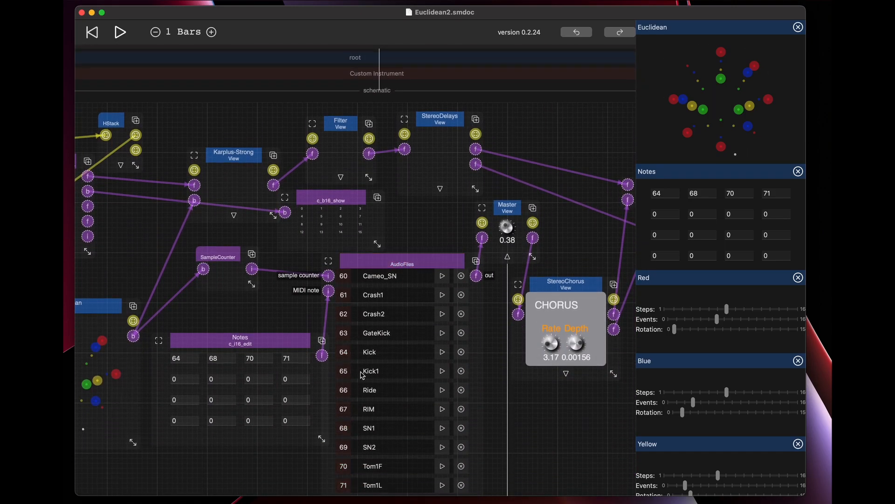
pyautogui.moveTo(387, 267); pyautogui.dragTo(408, 288)
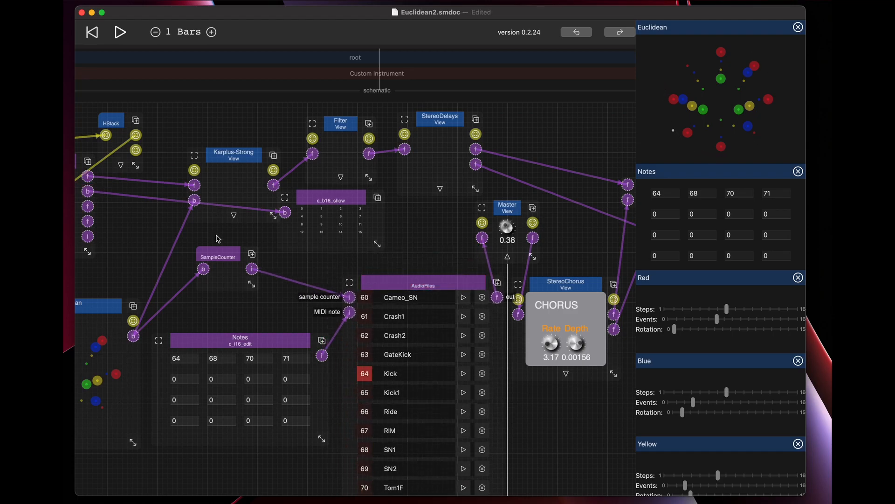
pyautogui.scroll(-5, 225, 239)
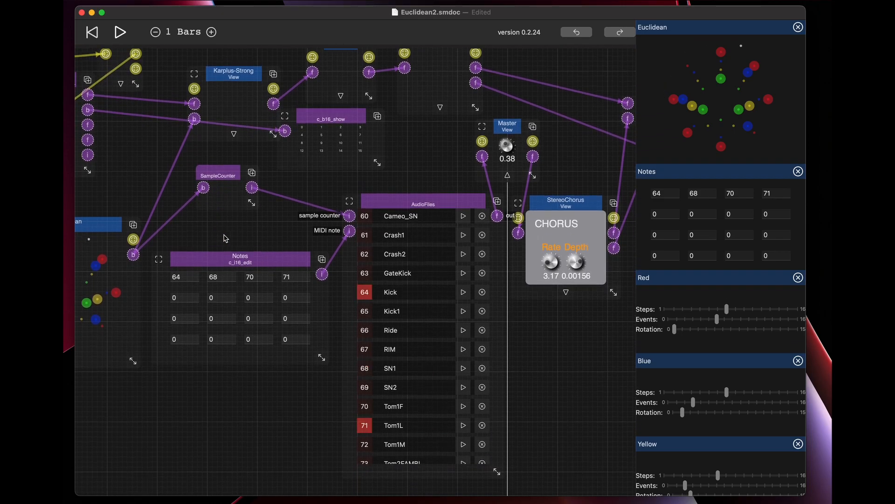
pyautogui.scroll(5, 234, 230)
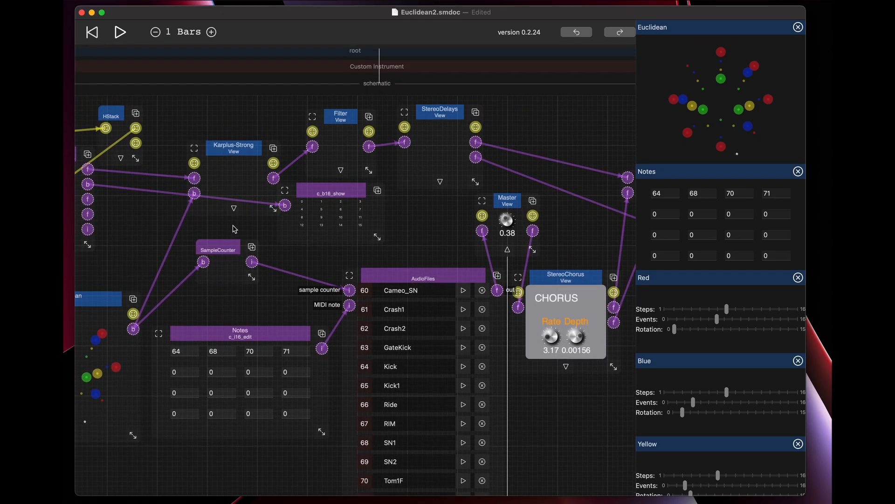
# Expand the inner schematic of the Euclidean view inside the Custom Instrument.
pyautogui.moveTo(237, 70); pyautogui.dragTo(454, 82)
pyautogui.moveTo(295, 306); pyautogui.dragTo(286, 306)
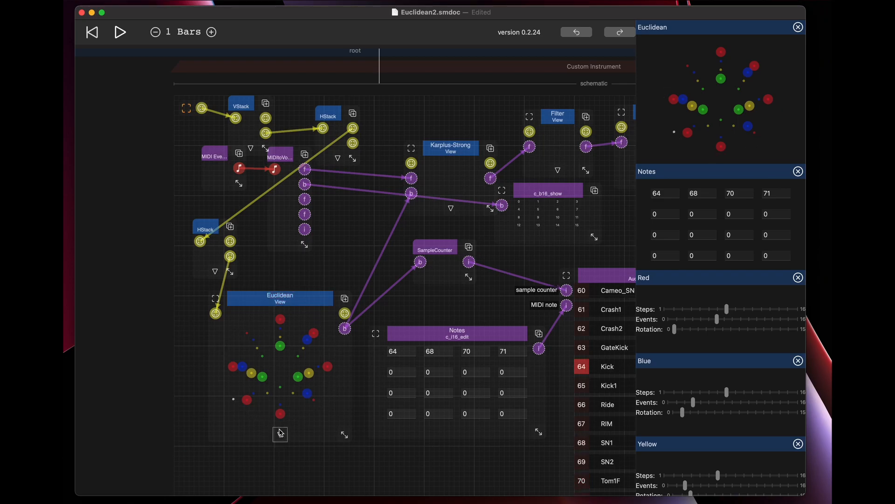
pyautogui.click(280, 433)
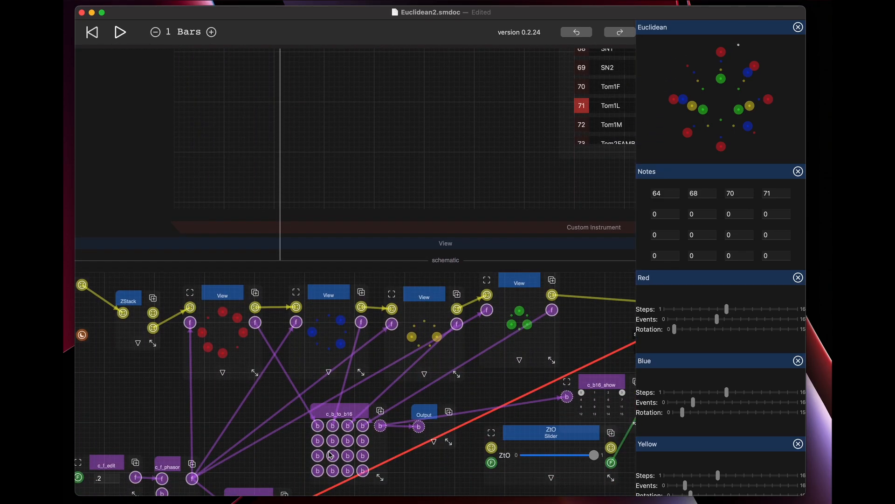
pyautogui.scroll(-5, 330, 455)
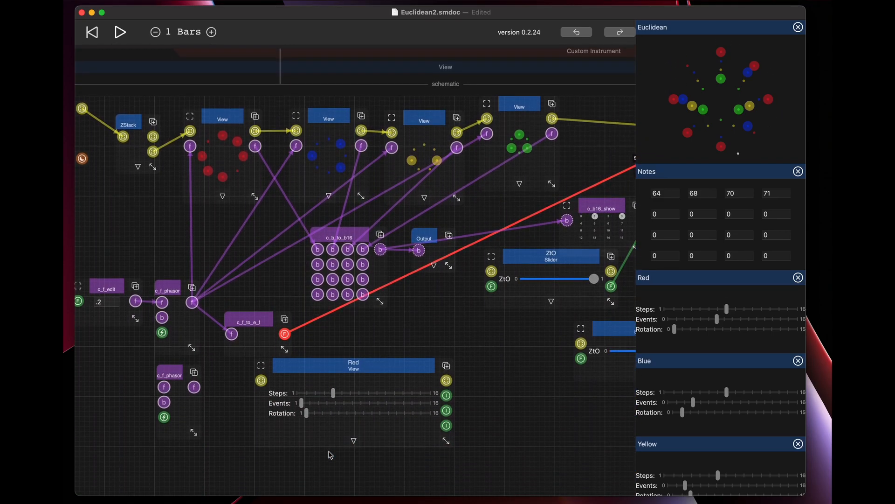
# Highlight the red, blue, yellow and green ring views together, then clear the selection.
pyautogui.click(223, 117)
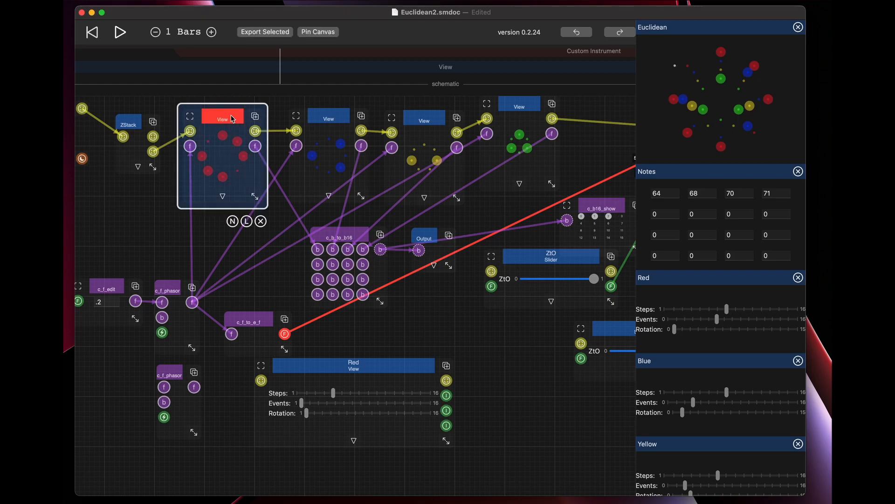
pyautogui.keyDown('shift'); pyautogui.click(325, 120); pyautogui.keyUp('shift')
pyautogui.keyDown('shift'); pyautogui.click(434, 124); pyautogui.keyUp('shift')
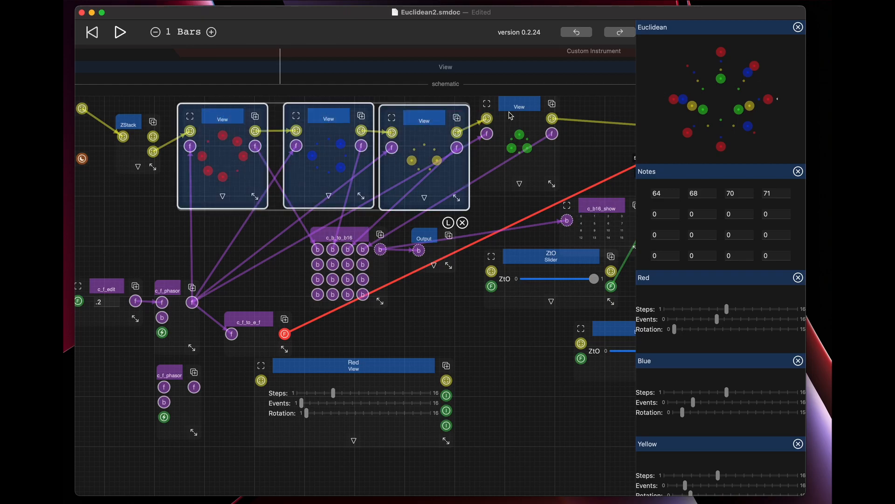
pyautogui.keyDown('shift'); pyautogui.click(520, 106); pyautogui.keyUp('shift')
pyautogui.click(515, 350)
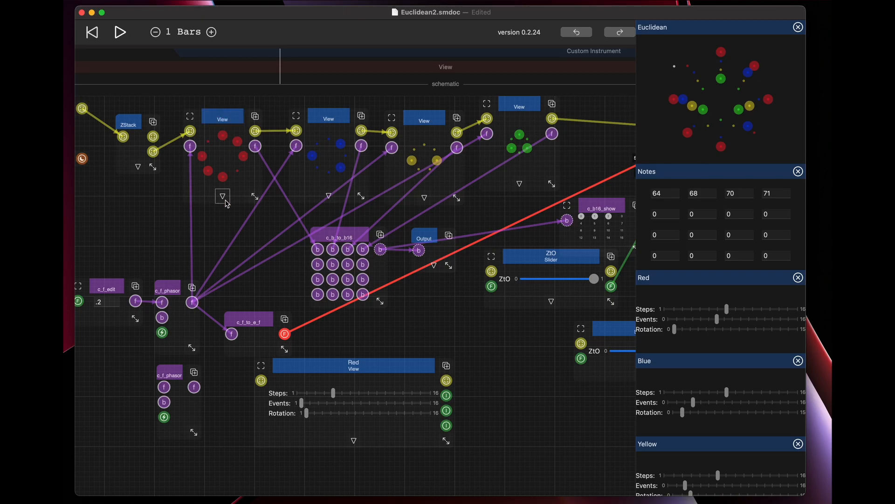
# Expand the red ring view's inner schematic, point out its Euclidean node and nudge the ZtO slider slightly up.
pyautogui.click(224, 198)
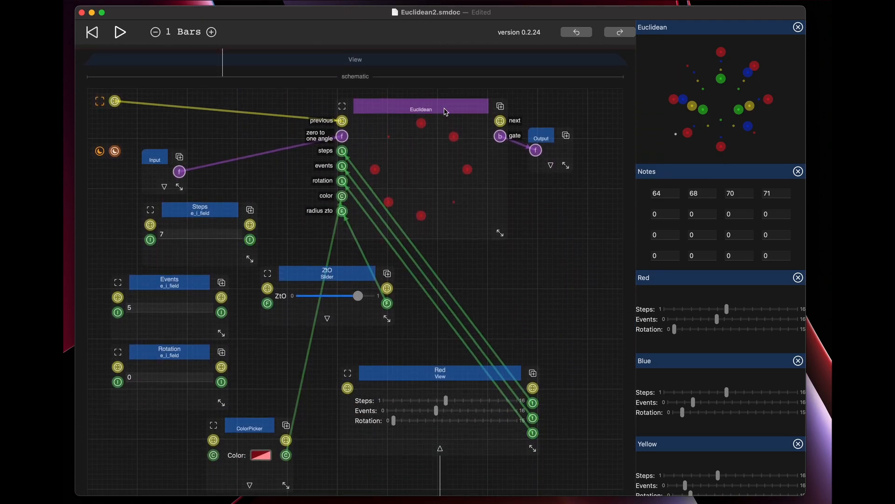
pyautogui.click(445, 111)
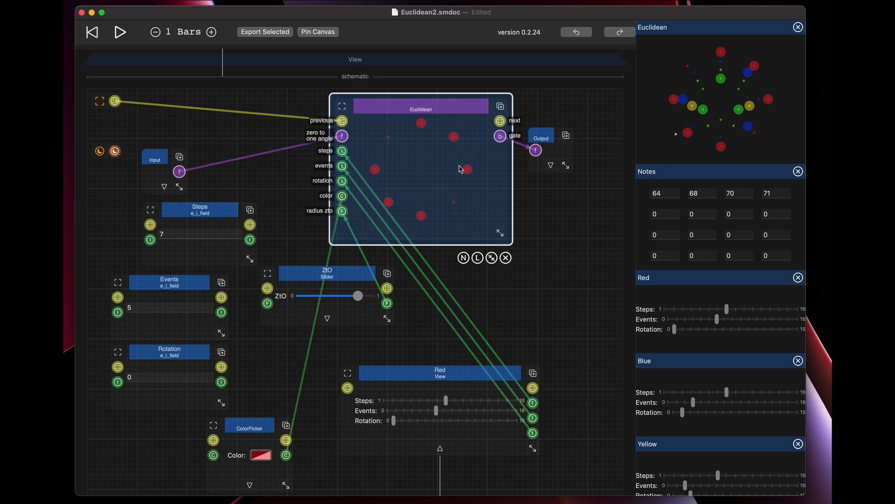
pyautogui.click(295, 223)
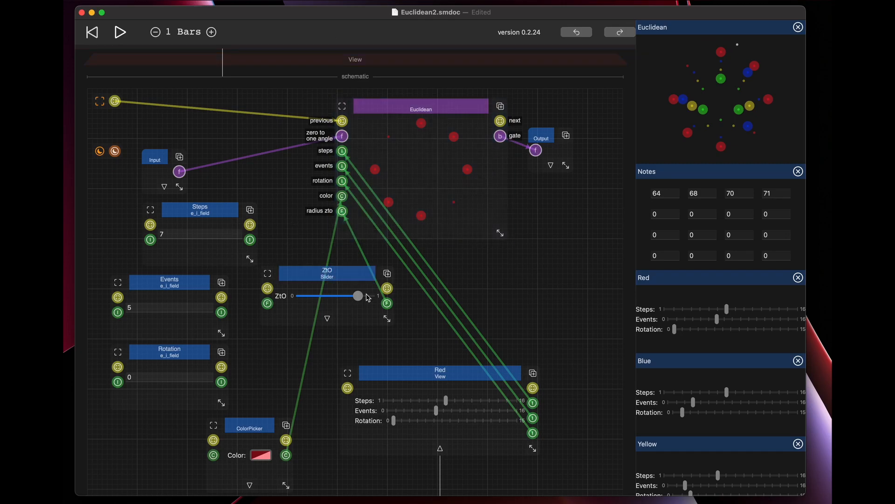
pyautogui.moveTo(358, 295)
pyautogui.mouseDown()
pyautogui.moveTo(367, 293)
pyautogui.moveTo(359, 298)
pyautogui.mouseUp()
pyautogui.click(198, 211)
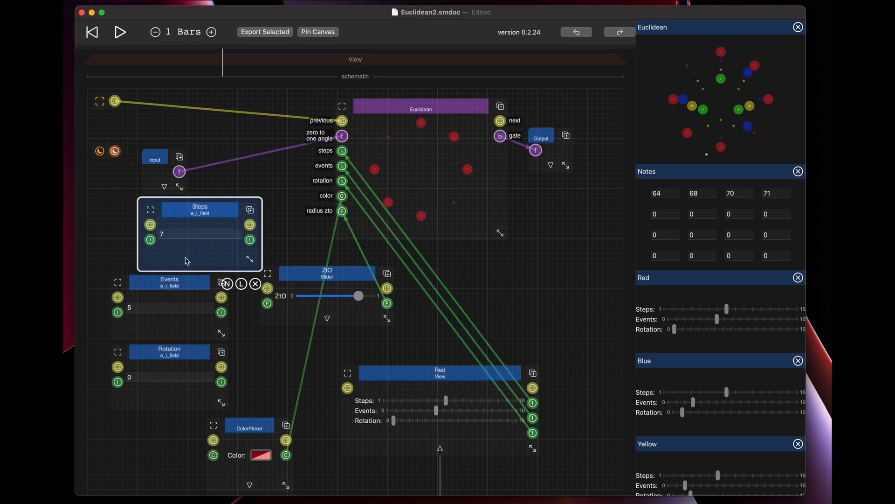
pyautogui.keyDown('shift'); pyautogui.click(165, 283); pyautogui.keyUp('shift')
pyautogui.keyDown('shift'); pyautogui.click(168, 353); pyautogui.keyUp('shift')
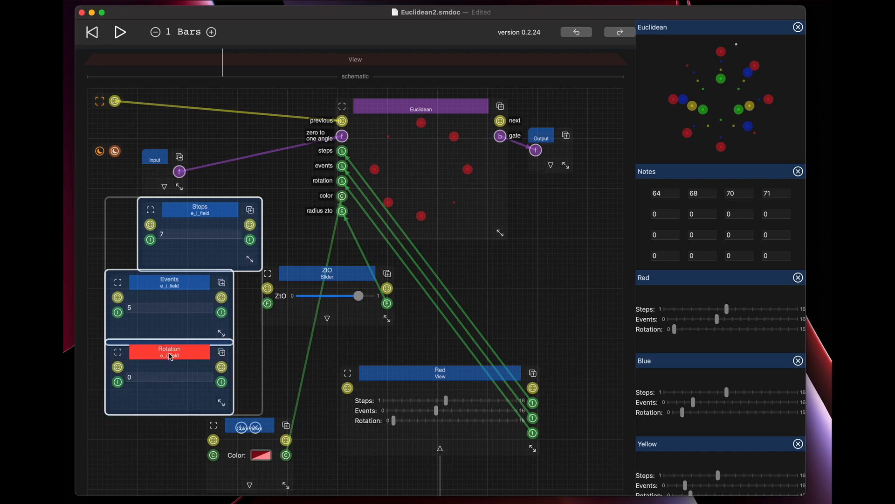
pyautogui.click(296, 383)
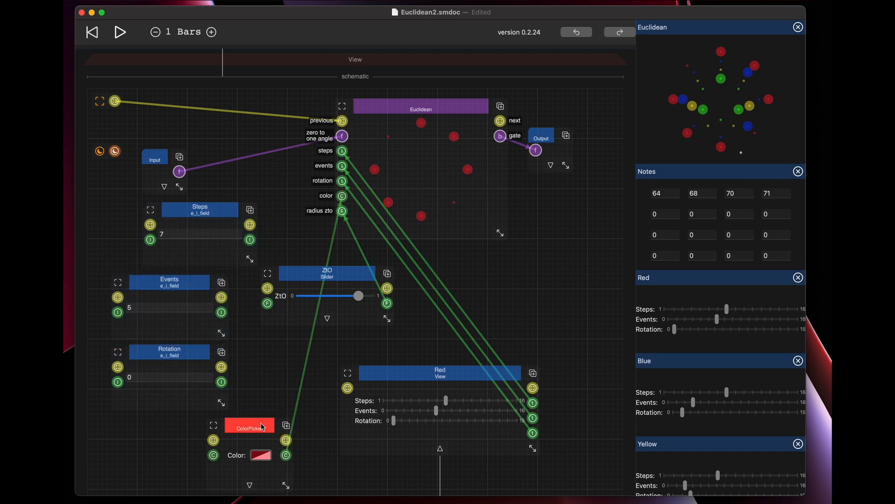
# Shift the ColorPicker node clear of the selection controls and delete the unconnected Steps, Events and Rotation field nodes.
pyautogui.moveTo(263, 426); pyautogui.dragTo(293, 436)
pyautogui.click(199, 210)
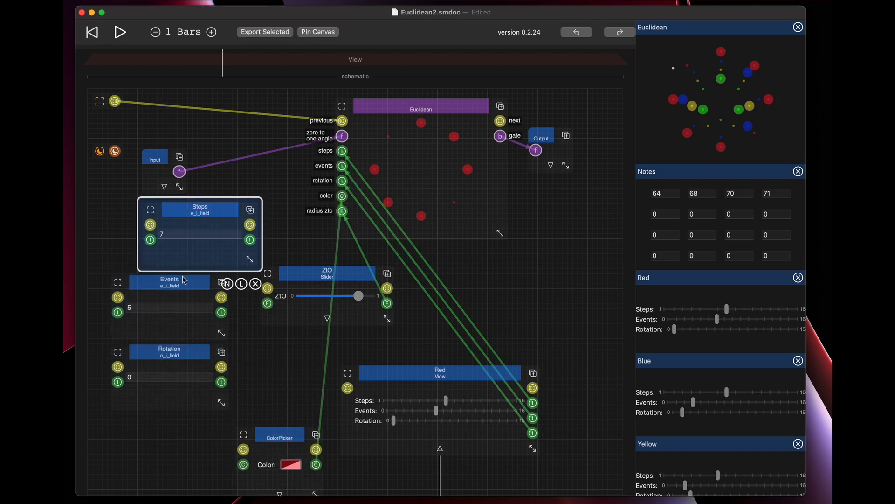
pyautogui.keyDown('shift'); pyautogui.click(181, 289); pyautogui.keyUp('shift')
pyautogui.keyDown('shift'); pyautogui.click(184, 353); pyautogui.keyUp('shift')
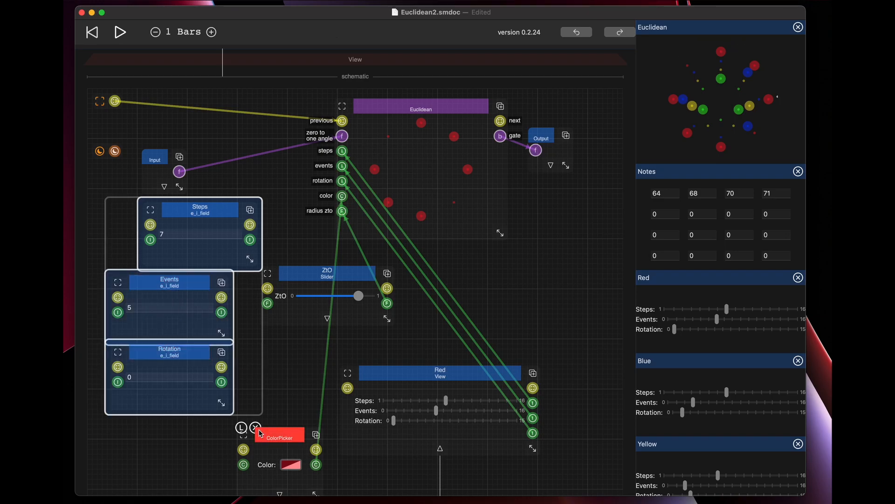
pyautogui.press('BackSpace')
# Move the ColorPicker node into the free space just below the Input node.
pyautogui.moveTo(276, 430); pyautogui.dragTo(168, 216)
pyautogui.click(162, 214)
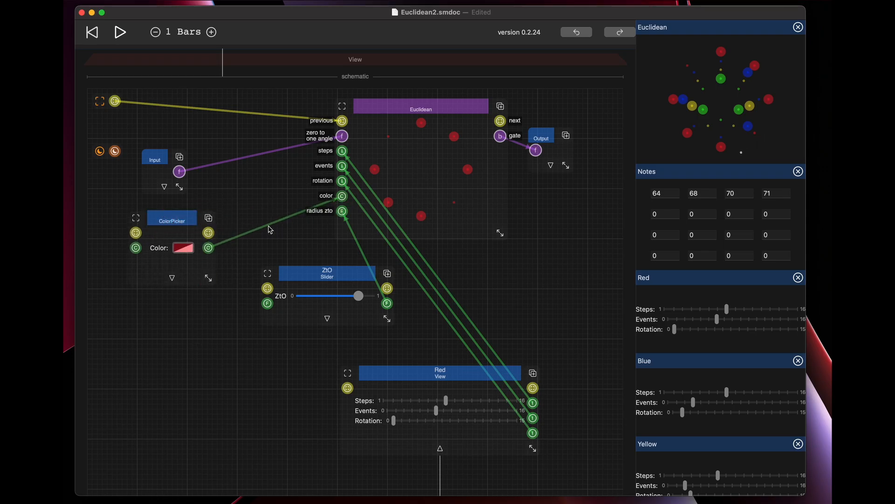
# Try green, yellow and magenta as the red ring's colour with the ColorPicker, ending on yellow.
pyautogui.click(185, 249)
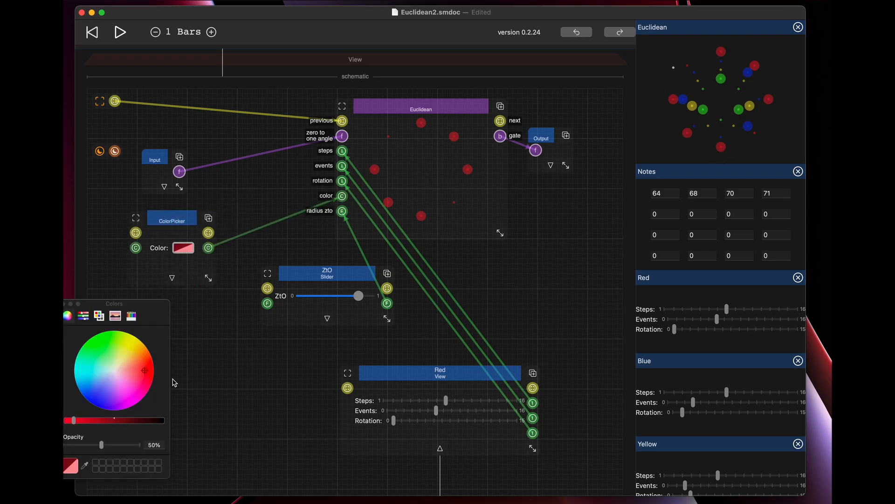
pyautogui.click(96, 341)
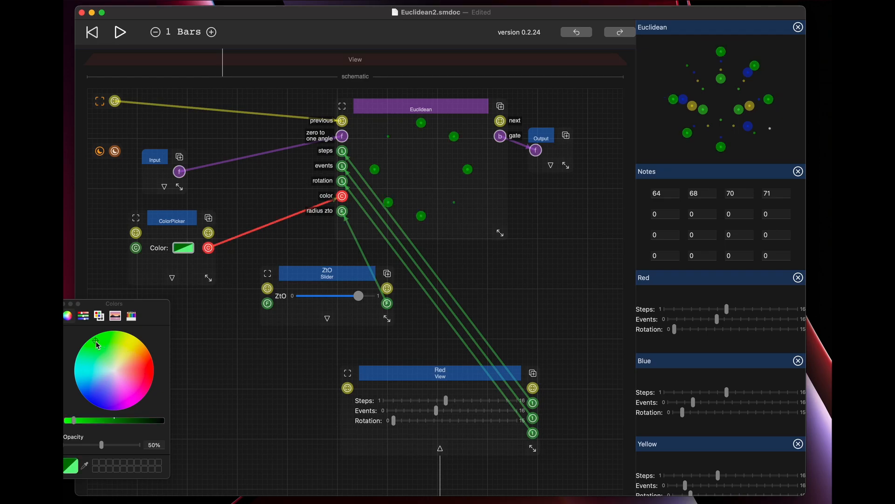
pyautogui.click(131, 338)
pyautogui.click(132, 403)
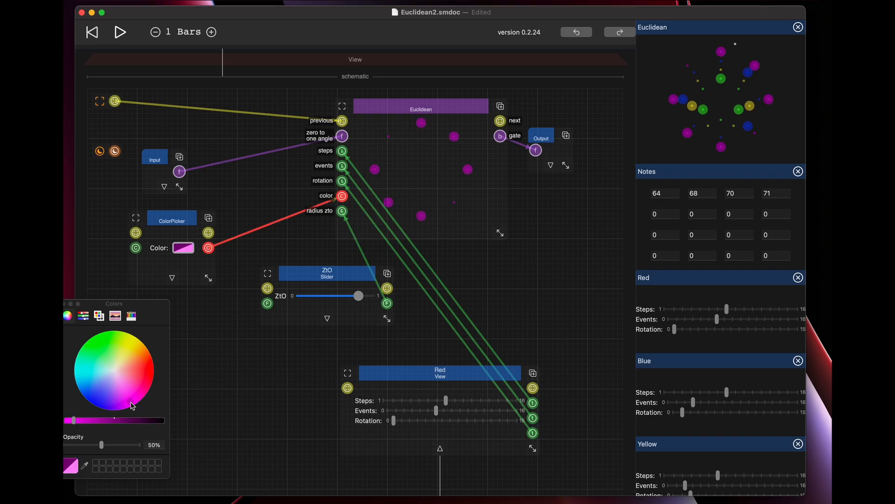
pyautogui.click(134, 339)
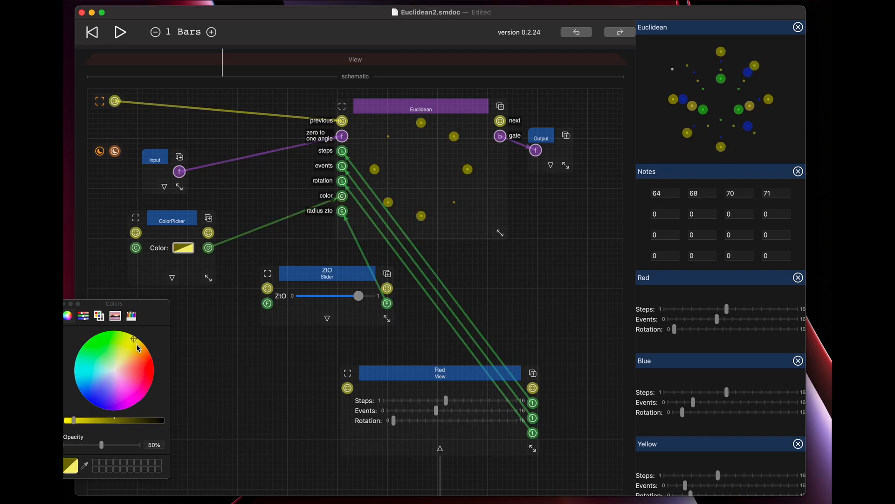
# Set the ring colour back to red in the ColorPicker and close the colour chooser.
pyautogui.click(153, 375)
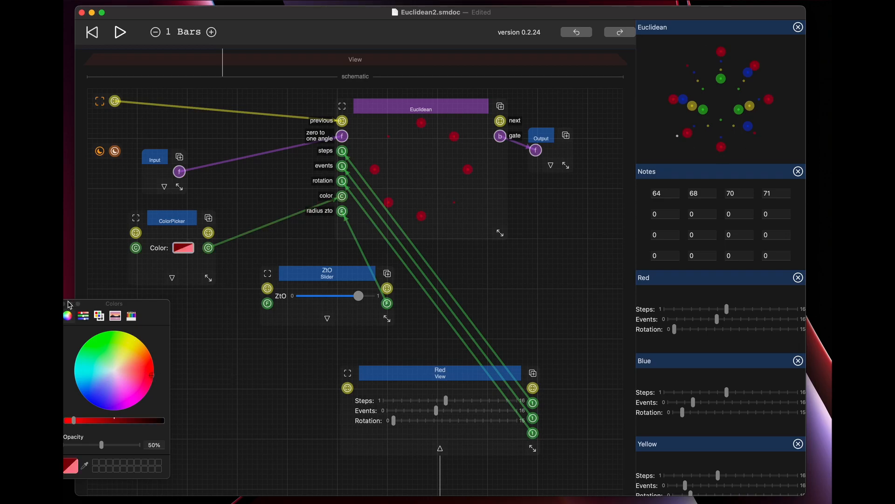
pyautogui.click(64, 304)
# Move the ZtO slider node just below the ColorPicker and the Red view node up beneath the Euclidean node.
pyautogui.click(328, 279)
pyautogui.moveTo(327, 279); pyautogui.dragTo(222, 308)
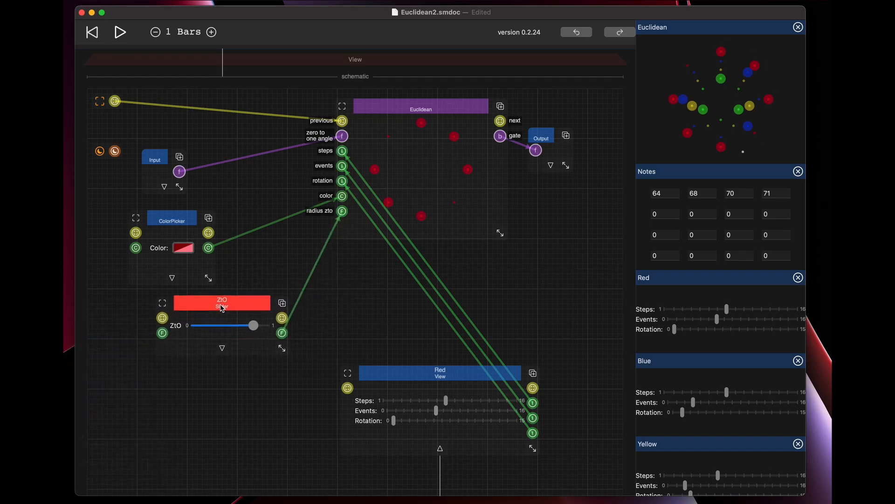
pyautogui.moveTo(410, 370); pyautogui.dragTo(393, 292)
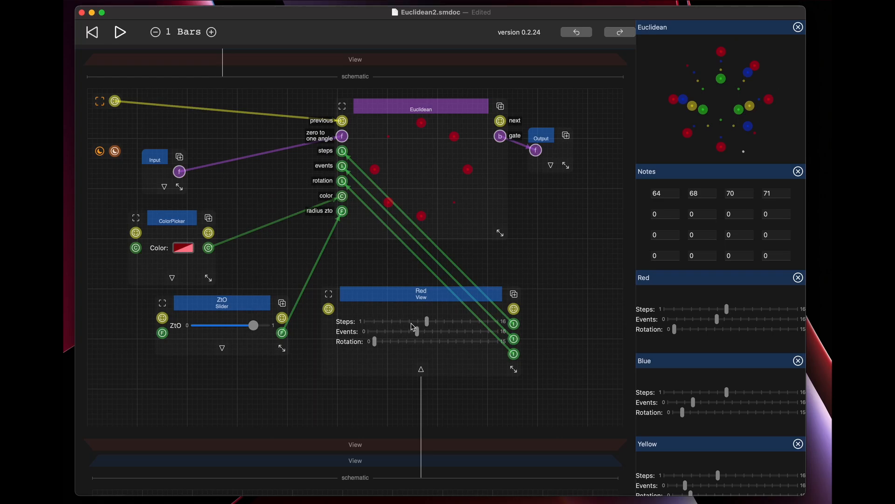
# Try fewer steps for the red ring, restore the Steps slider, and check the Events and Rotation sliders in the Red view.
pyautogui.click(428, 323)
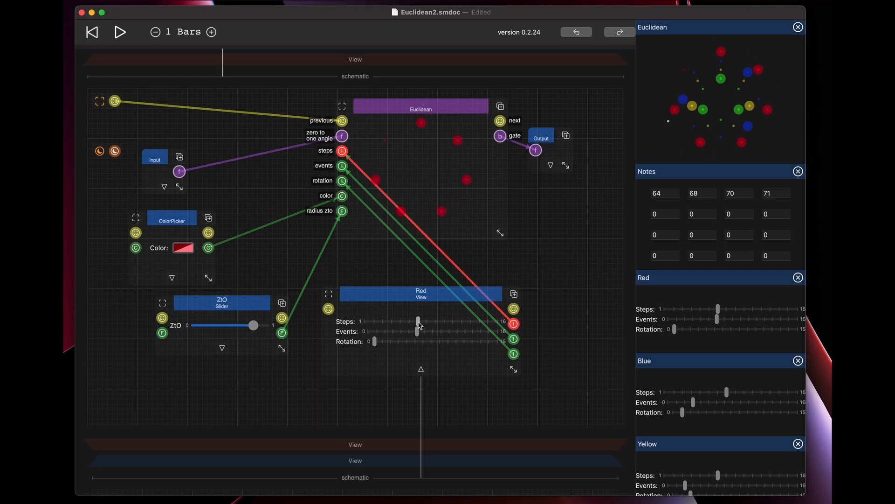
pyautogui.moveTo(424, 321)
pyautogui.mouseDown()
pyautogui.moveTo(446, 322)
pyautogui.moveTo(429, 323)
pyautogui.mouseUp()
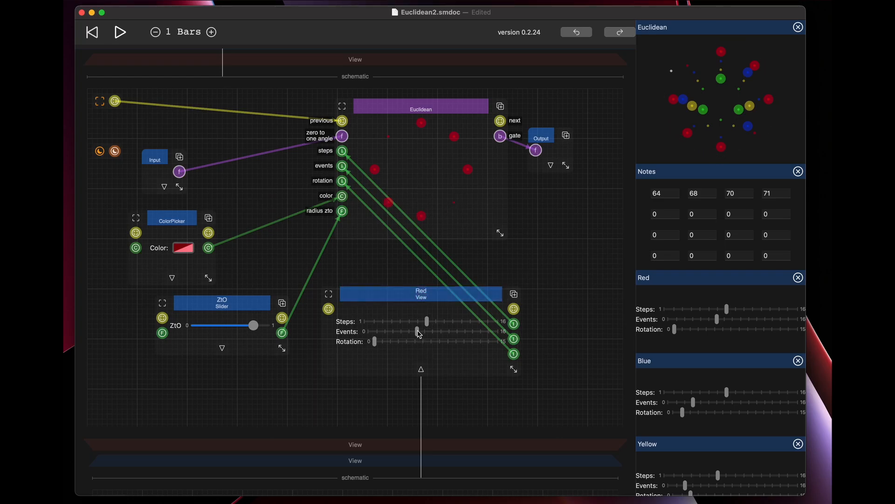
pyautogui.moveTo(418, 332)
pyautogui.mouseDown()
pyautogui.moveTo(408, 334)
pyautogui.moveTo(416, 334)
pyautogui.mouseUp()
pyautogui.moveTo(377, 344); pyautogui.dragTo(375, 345)
# Expand the Output node's type choices and set its type to the solid purple b, matching the Euclidean node's gate.
pyautogui.moveTo(339, 123)
pyautogui.mouseDown()
pyautogui.moveTo(296, 119)
pyautogui.moveTo(303, 128)
pyautogui.moveTo(184, 106)
pyautogui.moveTo(343, 123)
pyautogui.mouseUp()
pyautogui.click(549, 164)
pyautogui.scroll(-4, 342, 392)
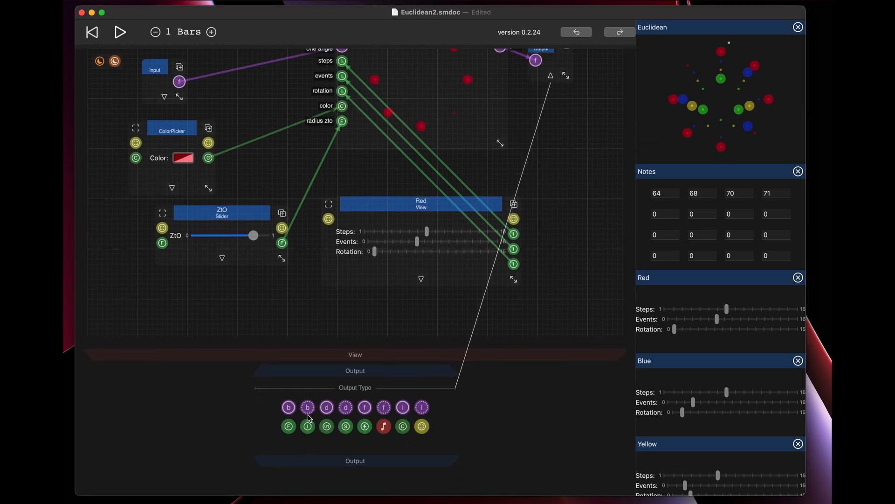
pyautogui.click(290, 408)
pyautogui.scroll(5, 421, 323)
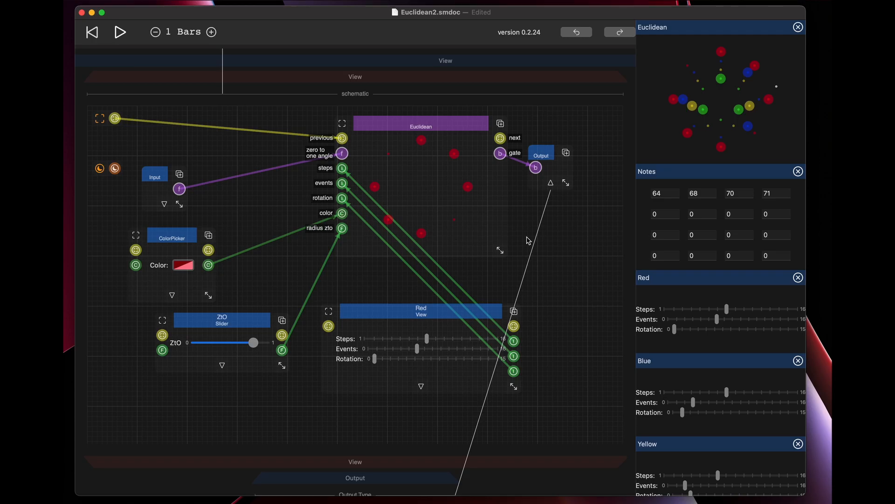
# Select the Red view node and expand its inner schematic.
pyautogui.click(437, 315)
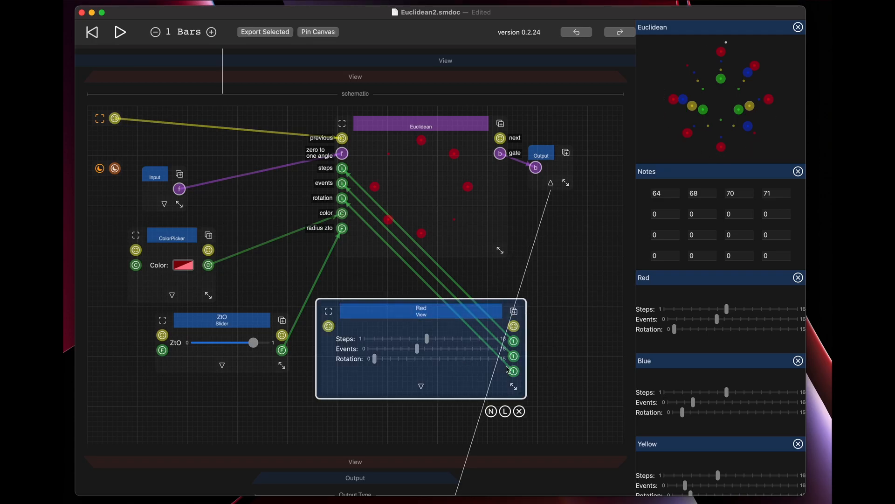
pyautogui.click(558, 344)
pyautogui.click(442, 315)
pyautogui.click(421, 386)
pyautogui.scroll(-10, 431, 399)
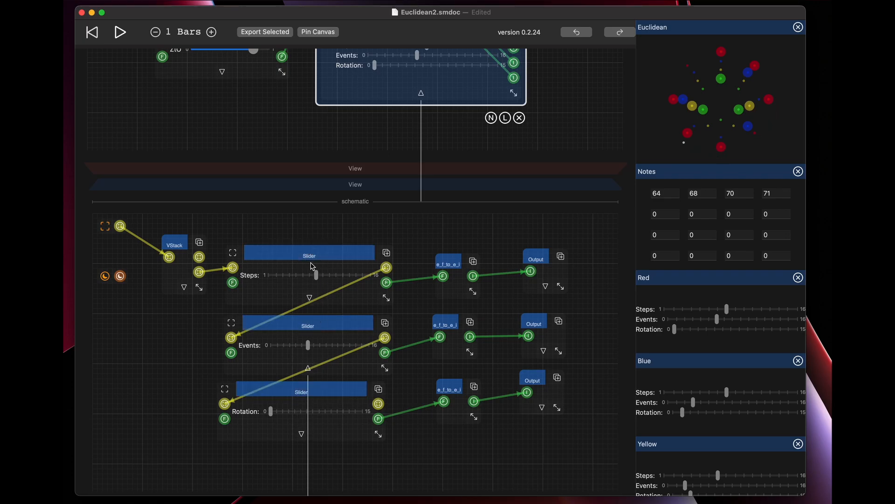
# Examine the Red view's inner sliders against its pinned controls, and the Events slider's title, min/max and step properties.
pyautogui.scroll(3, 408, 175)
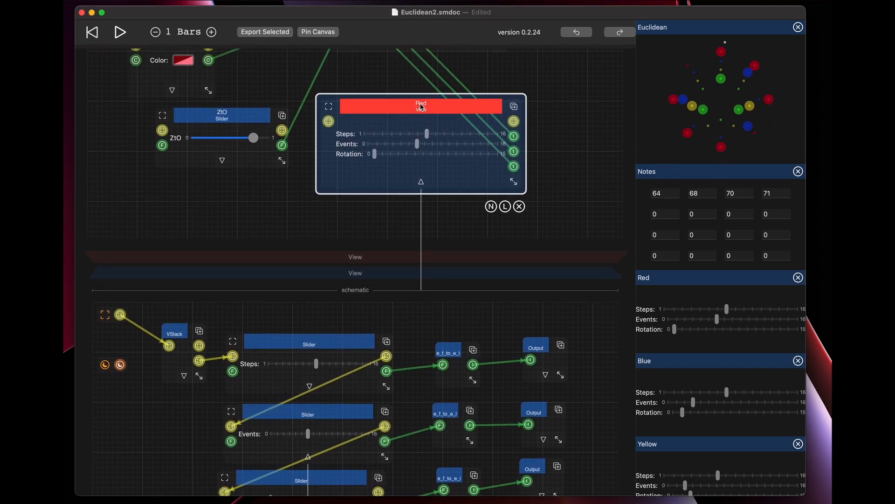
pyautogui.scroll(-2, 709, 315)
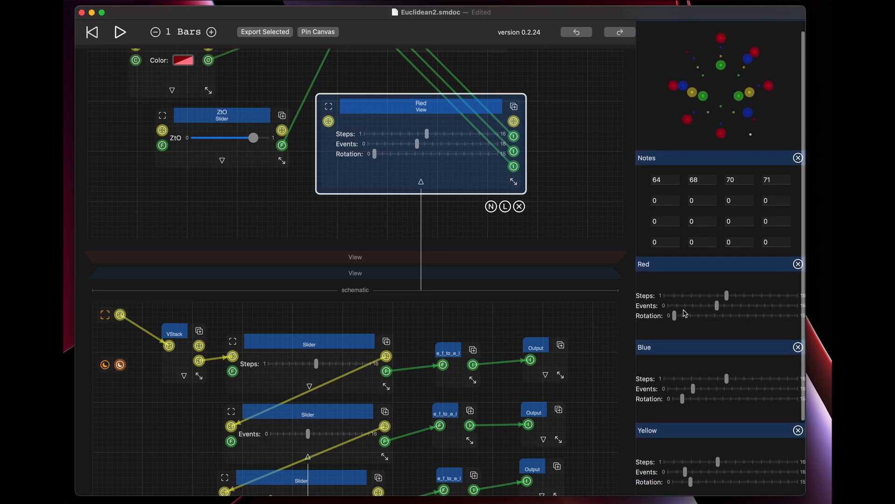
pyautogui.scroll(-5, 466, 318)
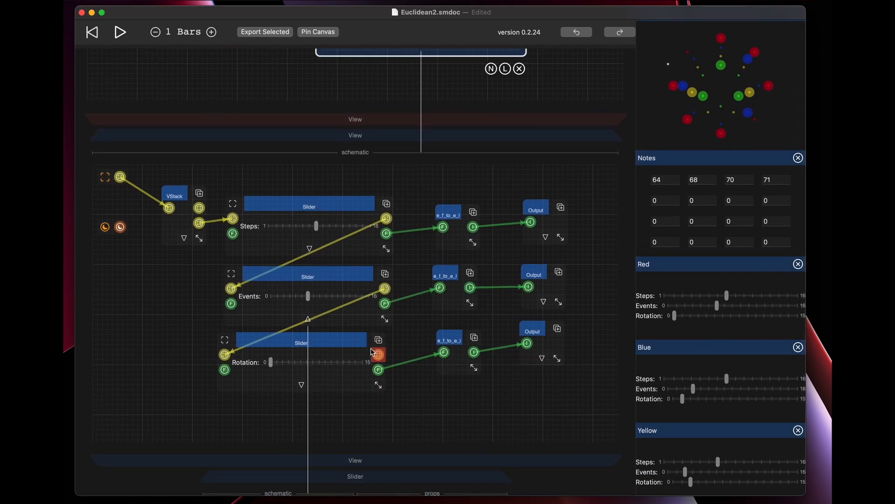
pyautogui.scroll(-4, 373, 352)
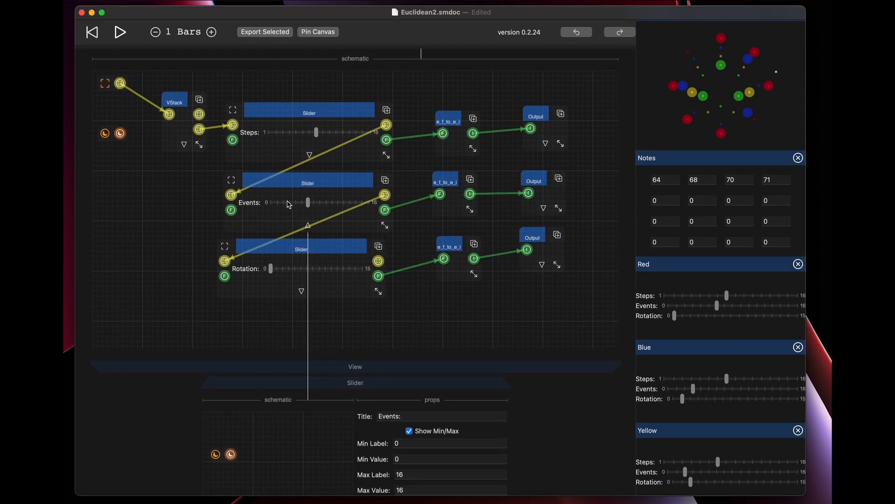
pyautogui.scroll(-3, 313, 265)
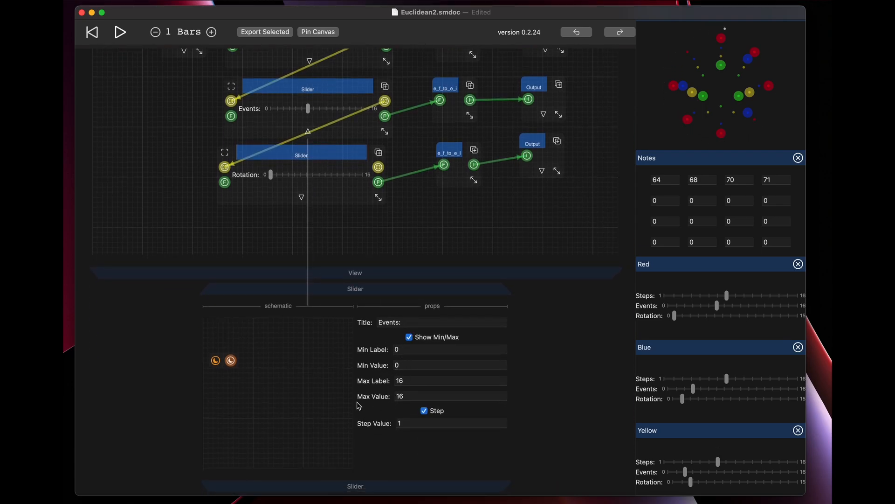
pyautogui.click(404, 349)
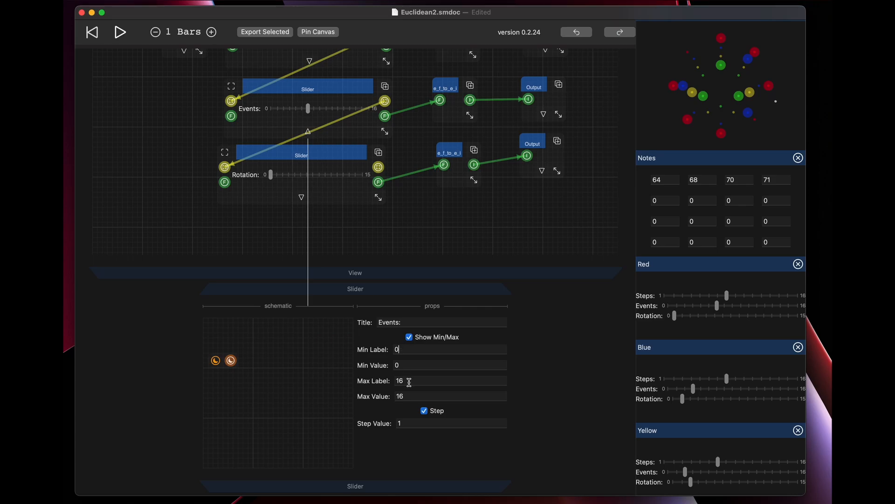
pyautogui.click(410, 427)
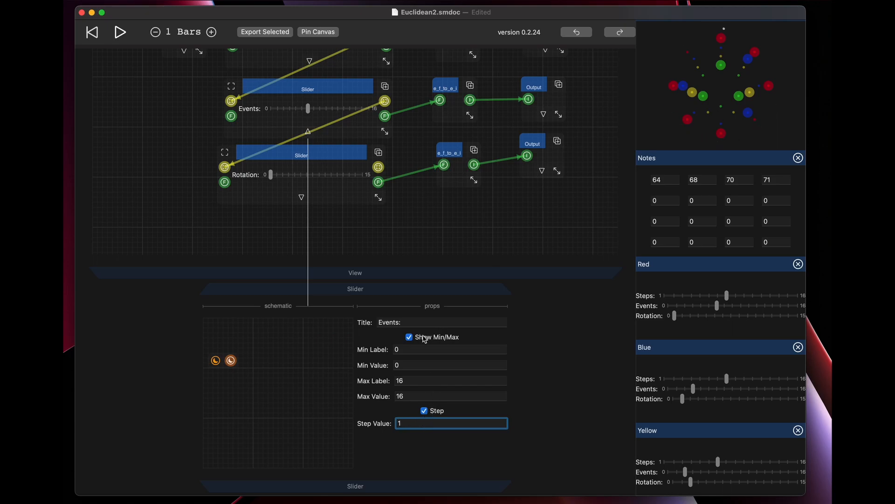
pyautogui.click(411, 324)
pyautogui.scroll(3, 435, 245)
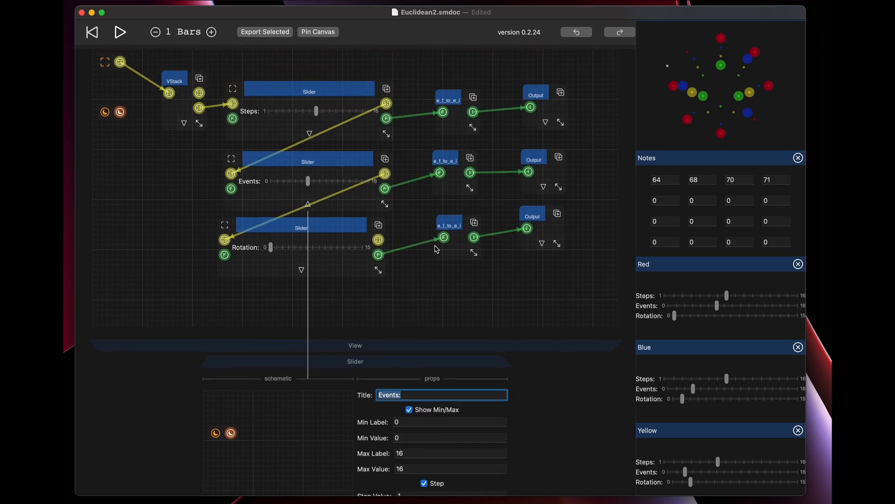
pyautogui.scroll(-3, 436, 249)
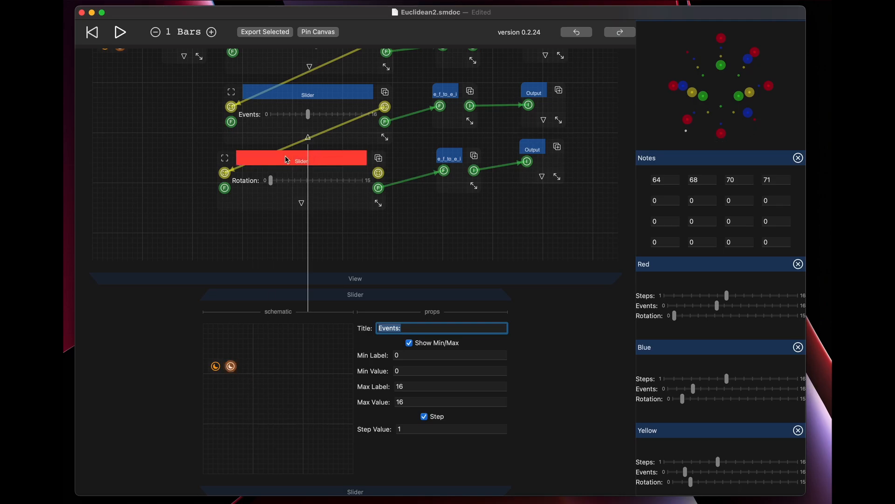
# Move the e_f_to_e_i node in the Rotation row slightly closer to its slider.
pyautogui.click(325, 158)
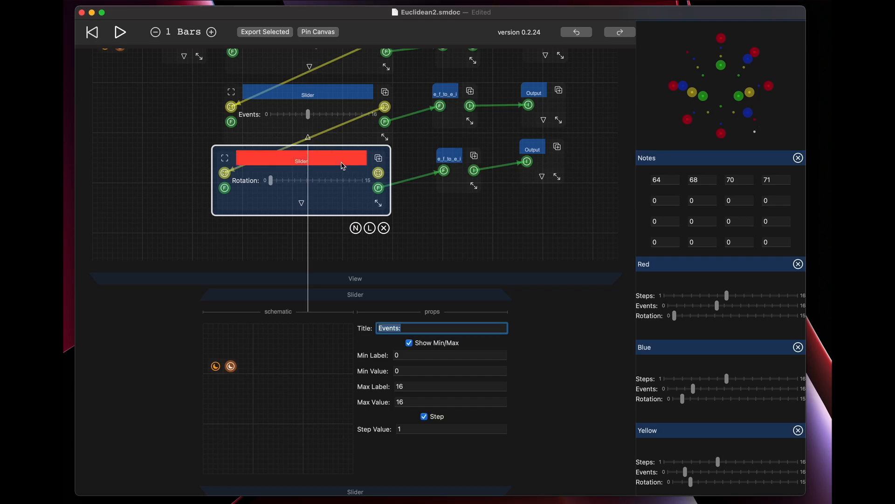
pyautogui.click(341, 159)
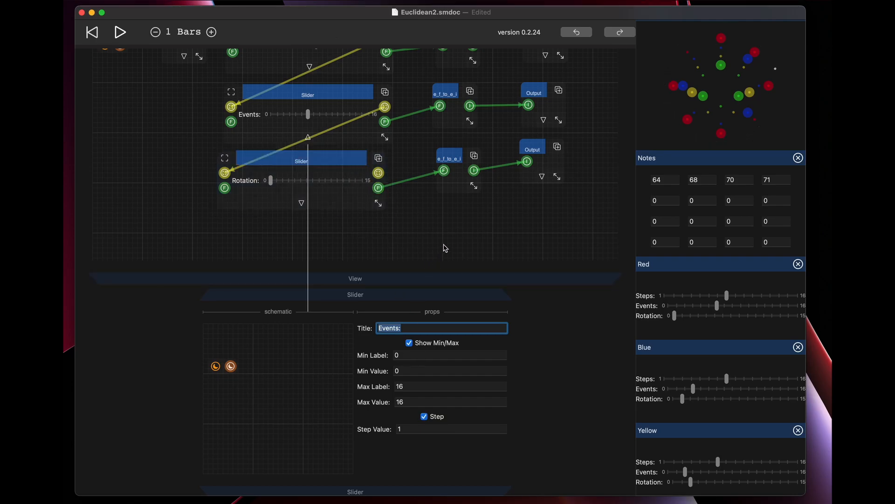
pyautogui.click(455, 157)
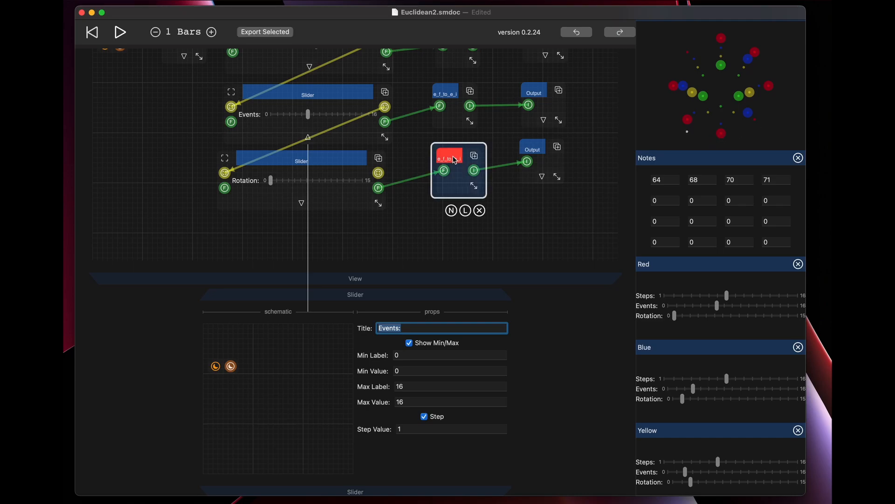
pyautogui.moveTo(450, 158); pyautogui.dragTo(434, 160)
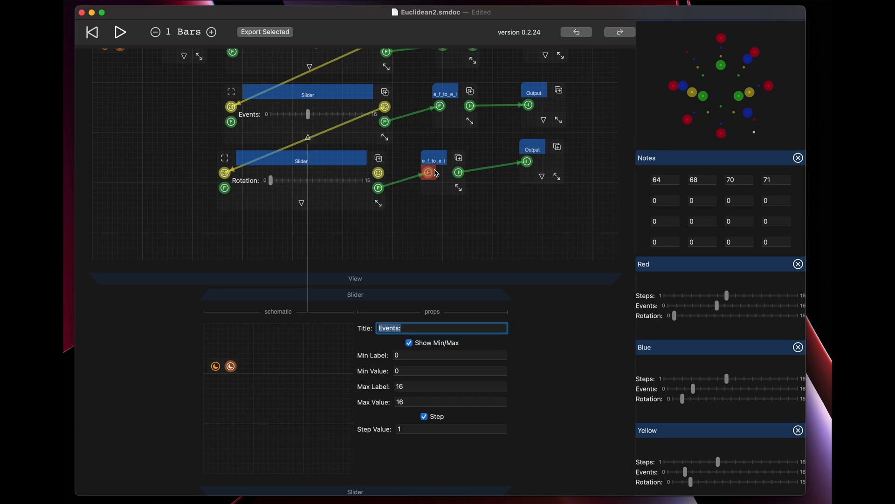
# Widen the e_f_to_e_i nodes in the Events and Rotation rows so their names fit.
pyautogui.scroll(5, 448, 174)
pyautogui.moveTo(471, 175); pyautogui.dragTo(480, 173)
pyautogui.moveTo(459, 233); pyautogui.dragTo(469, 235)
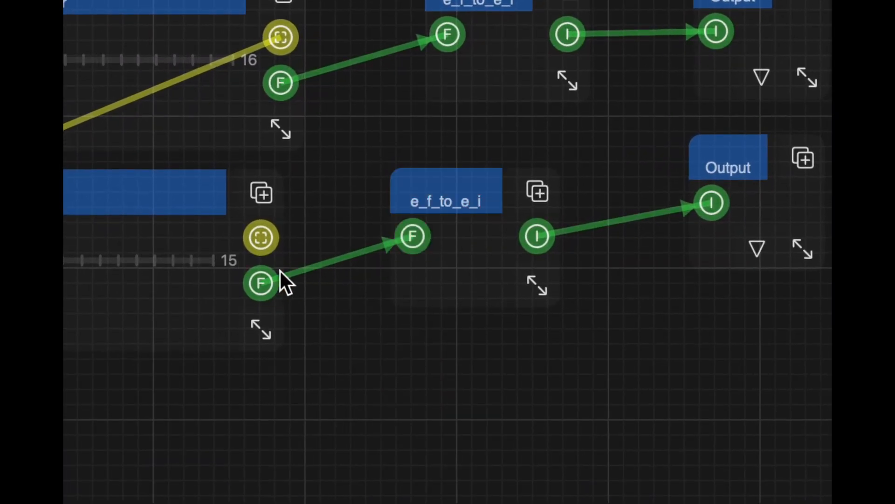
# Examine how the Steps, Events and Rotation sliders feed the Output nodes, the Red view's ports and the Euclidean node.
pyautogui.scroll(10, 475, 217)
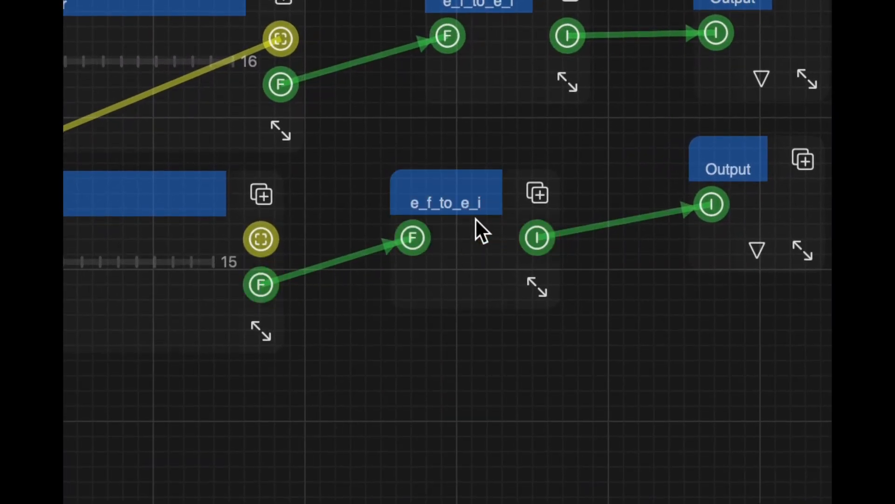
pyautogui.scroll(-6, 474, 218)
pyautogui.scroll(-6, 477, 220)
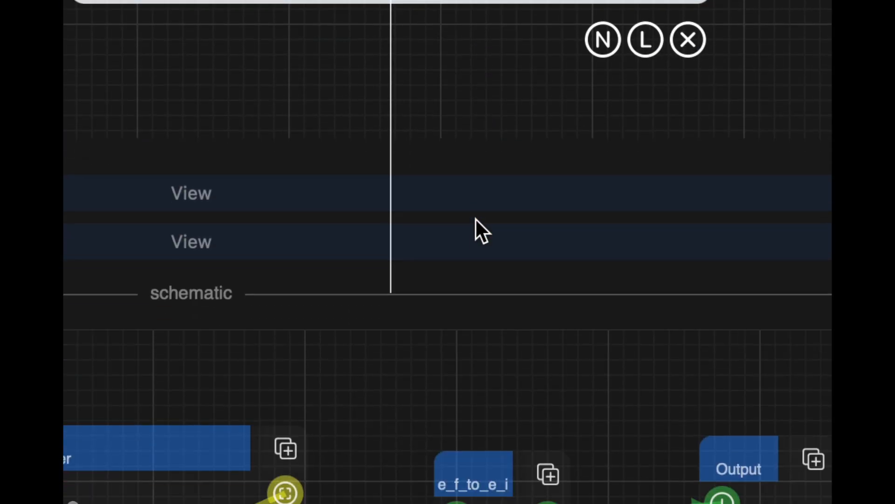
pyautogui.scroll(10, 477, 220)
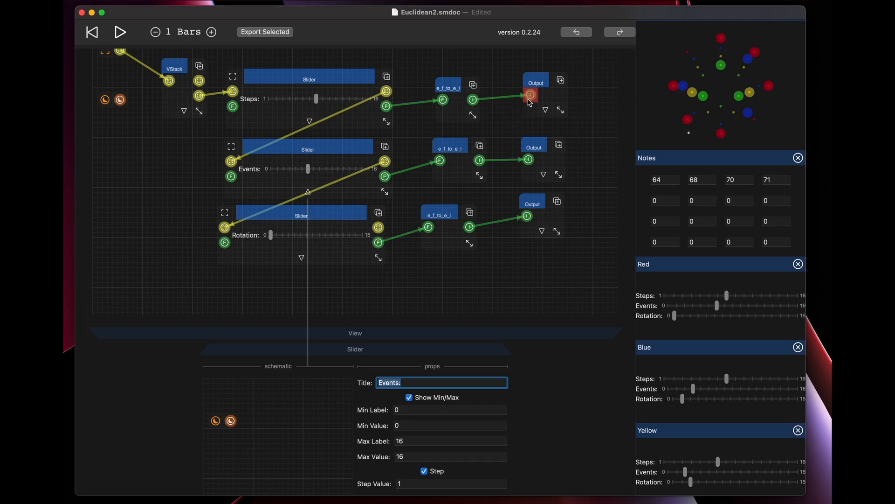
pyautogui.scroll(3, 531, 146)
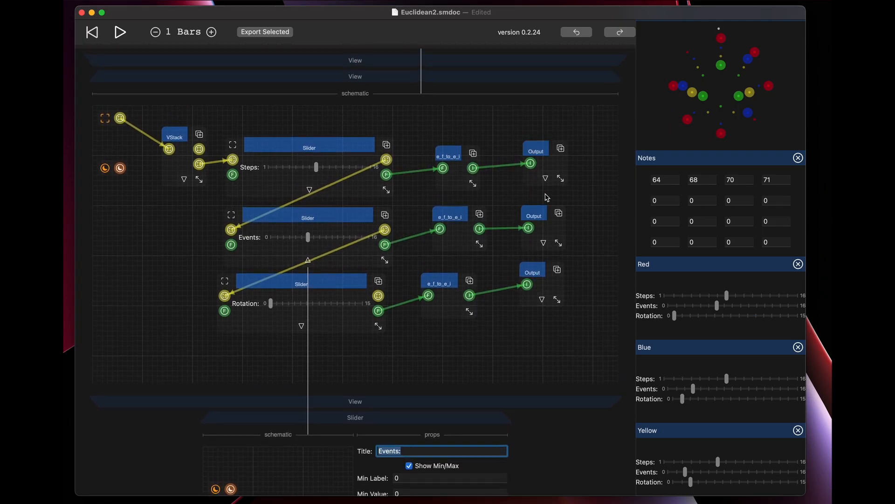
pyautogui.scroll(8, 548, 197)
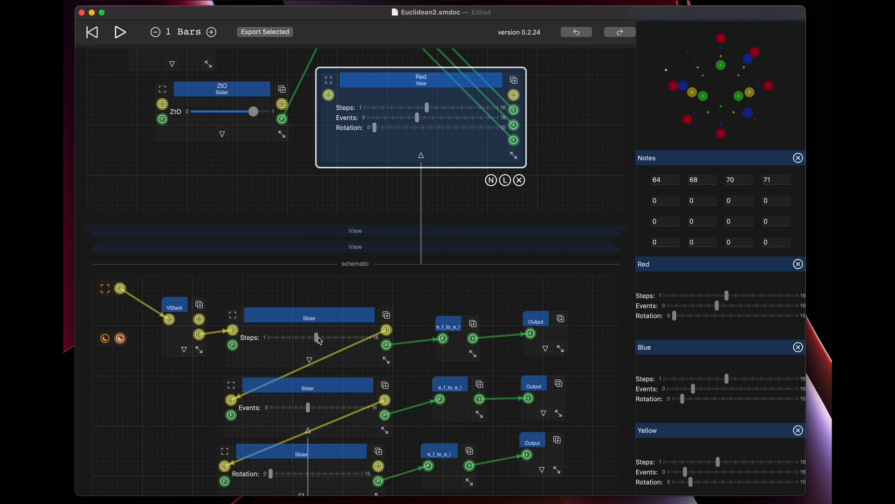
pyautogui.moveTo(315, 337); pyautogui.dragTo(319, 335)
pyautogui.scroll(5, 528, 189)
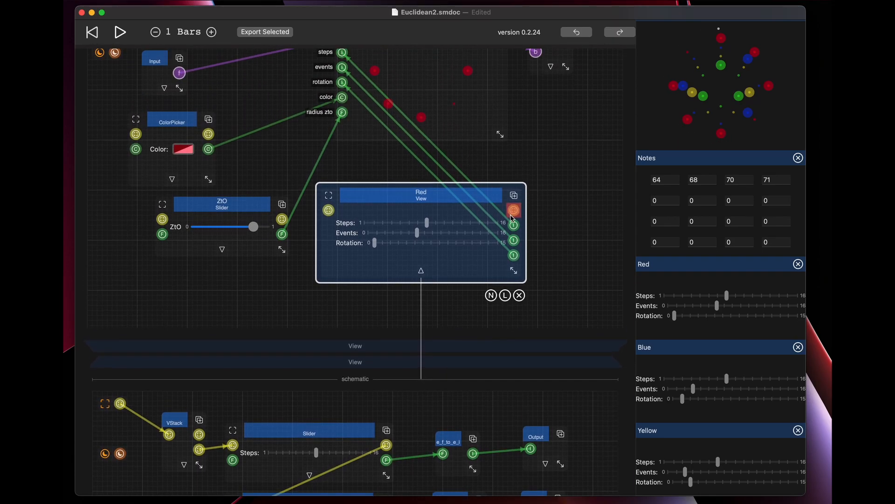
pyautogui.scroll(3, 513, 233)
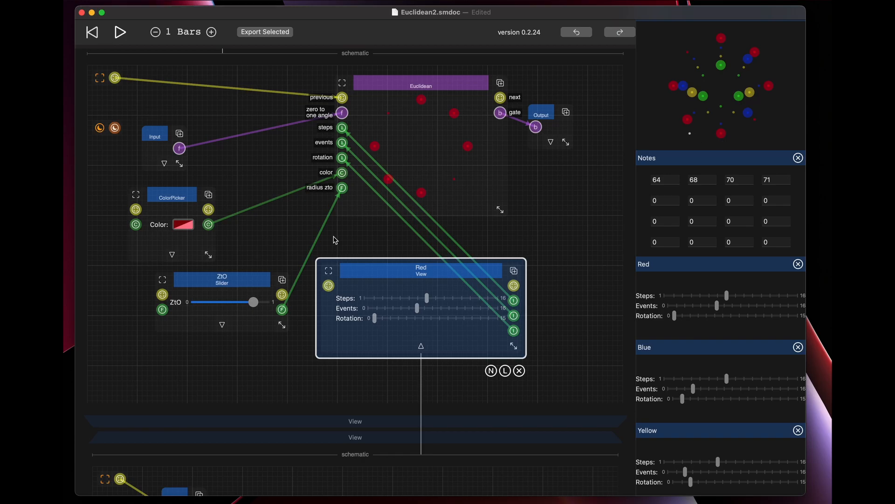
pyautogui.scroll(2, 335, 240)
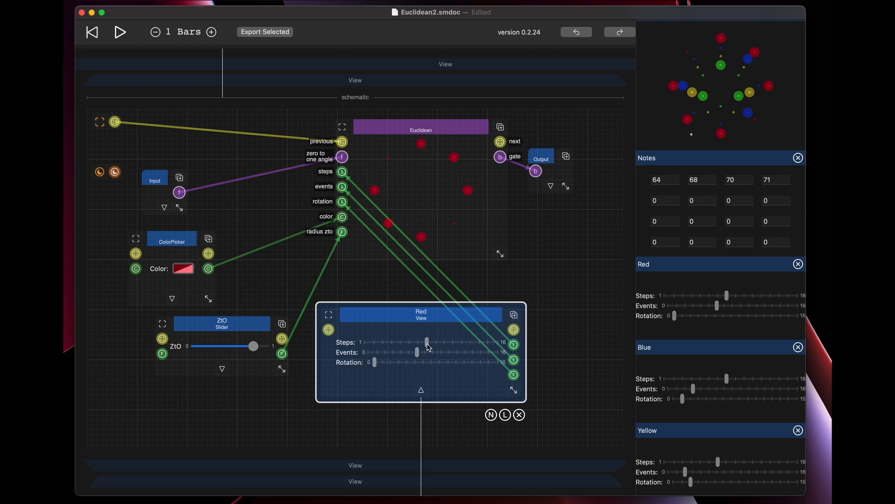
# Select the c_b_to_b16 node in the parent schematic and follow the nesting up to the Custom Instrument level.
pyautogui.scroll(10, 318, 287)
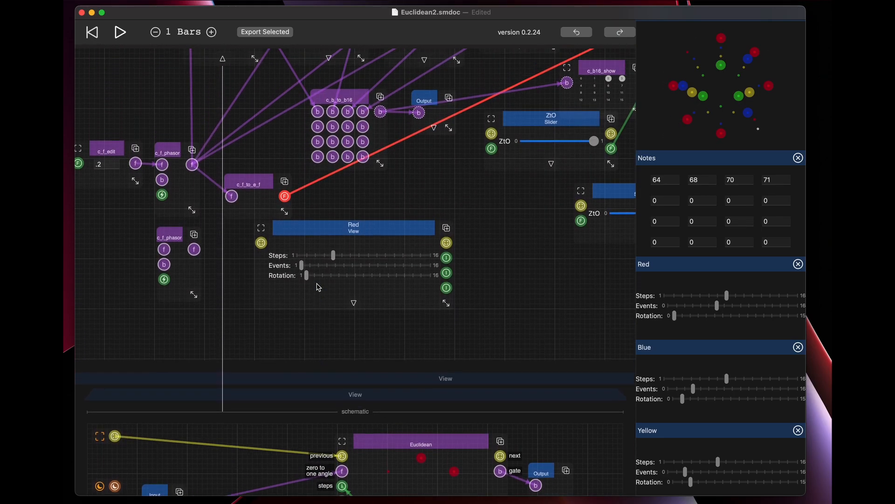
pyautogui.scroll(3, 319, 287)
pyautogui.click(340, 189)
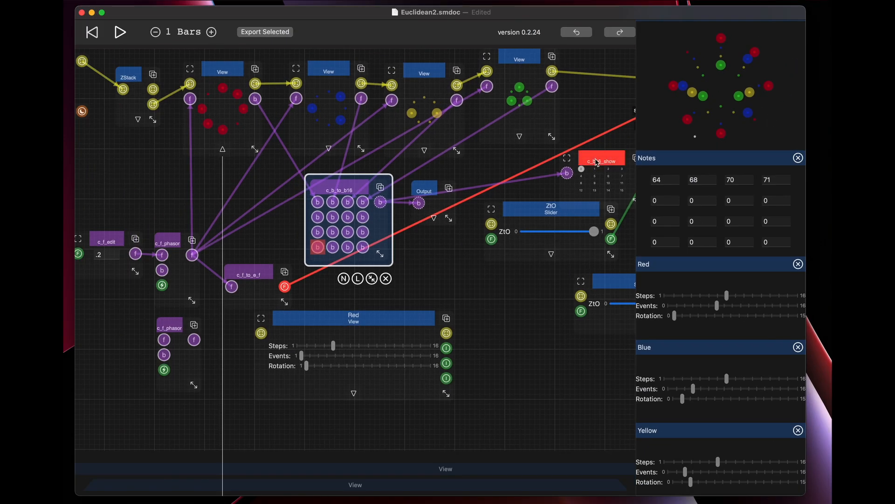
pyautogui.scroll(3, 598, 162)
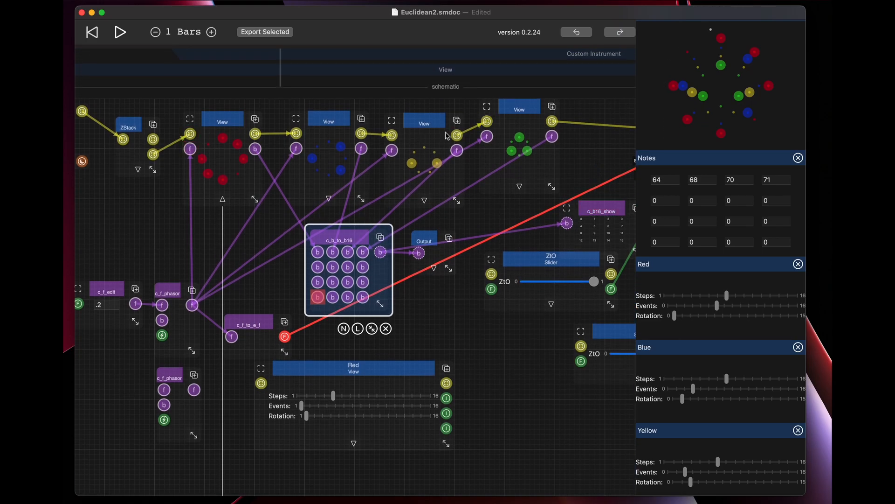
pyautogui.scroll(15, 531, 170)
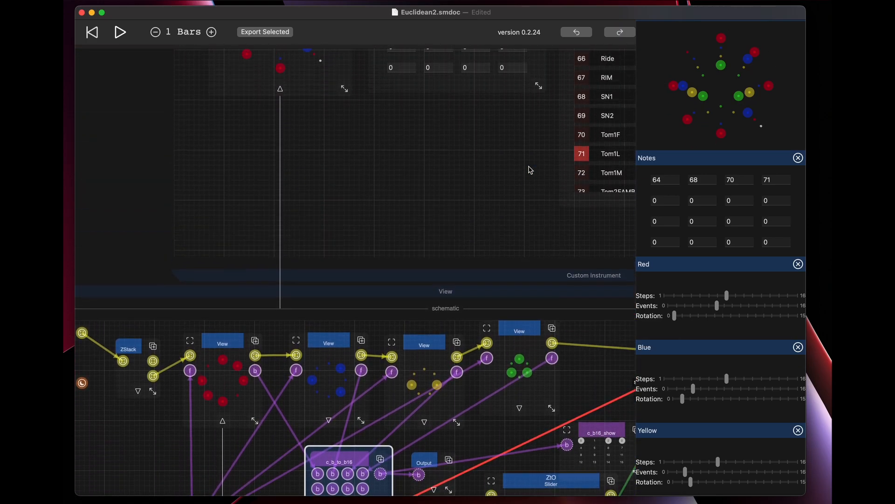
# Nudge the c_b_to_b16 and Output nodes slightly in the Euclidean view's schematic.
pyautogui.scroll(7, 530, 169)
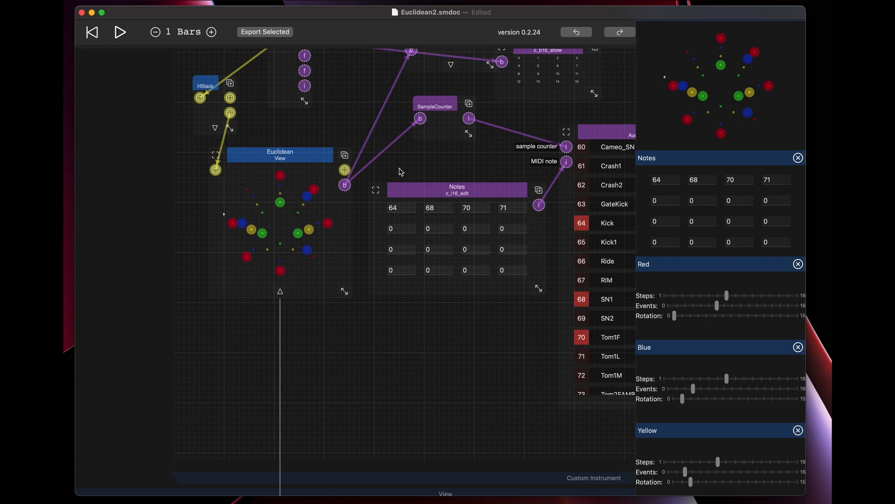
pyautogui.scroll(-11, 354, 183)
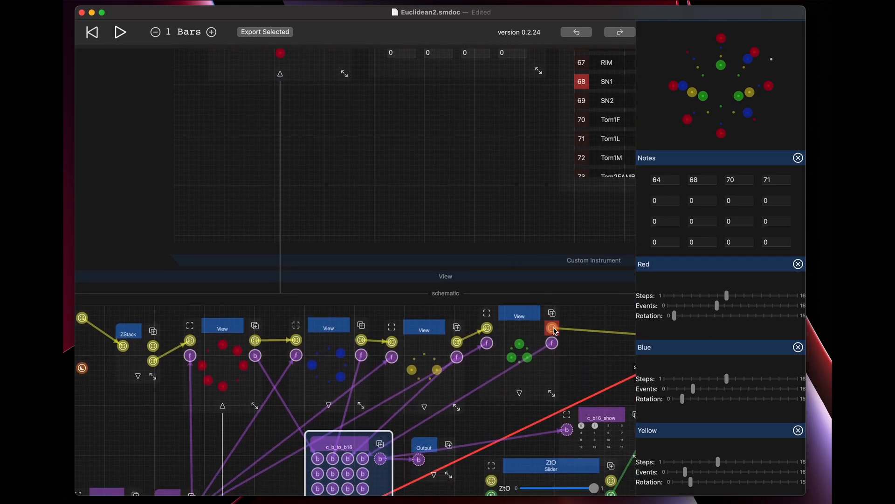
pyautogui.moveTo(580, 277); pyautogui.dragTo(448, 276)
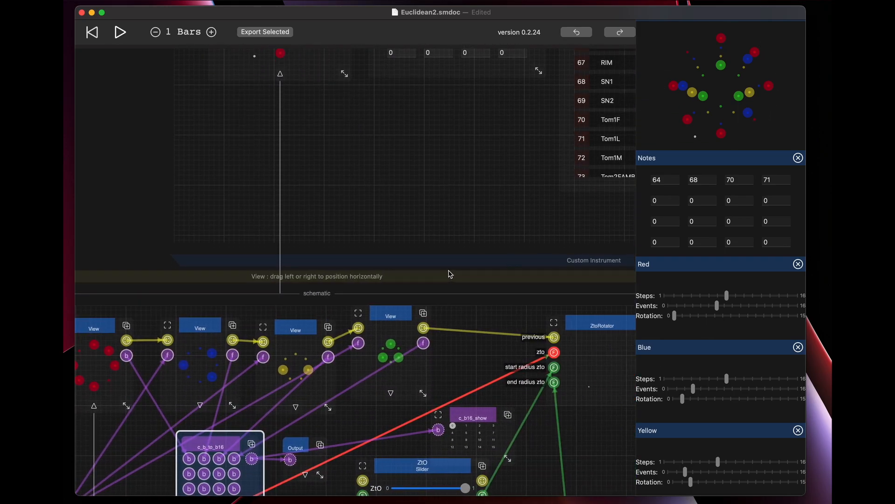
pyautogui.scroll(-3, 449, 338)
pyautogui.moveTo(298, 395)
pyautogui.mouseDown()
pyautogui.moveTo(315, 390)
pyautogui.moveTo(310, 396)
pyautogui.mouseUp()
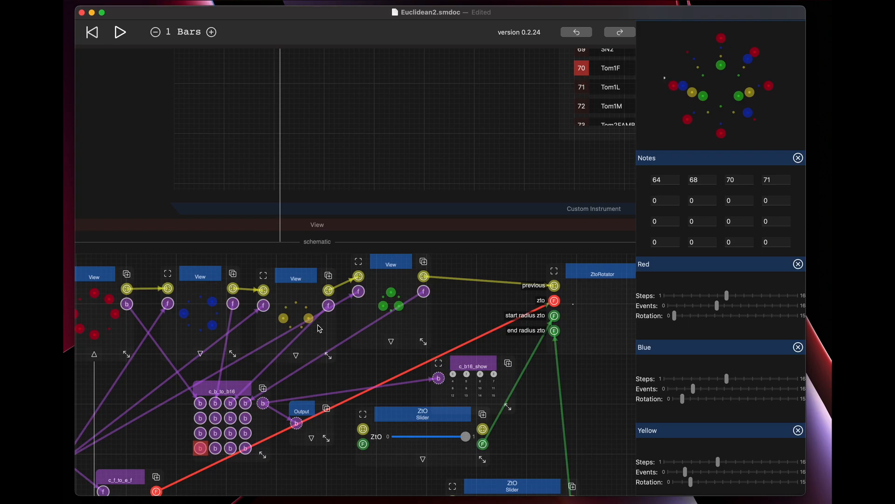
# Examine the Euclidean node's gate output and the Notes node feeding AudioFiles, selecting and then deselecting the Notes node.
pyautogui.scroll(5, 320, 328)
pyautogui.scroll(3, 320, 328)
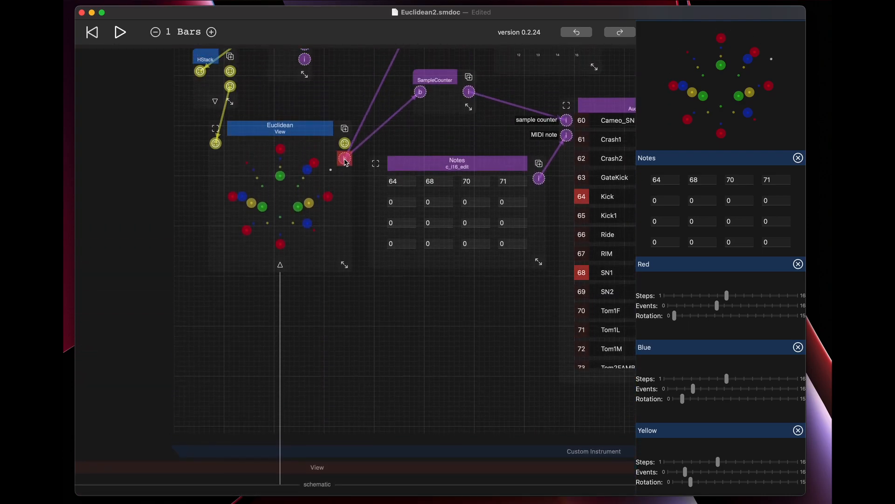
pyautogui.scroll(3, 346, 162)
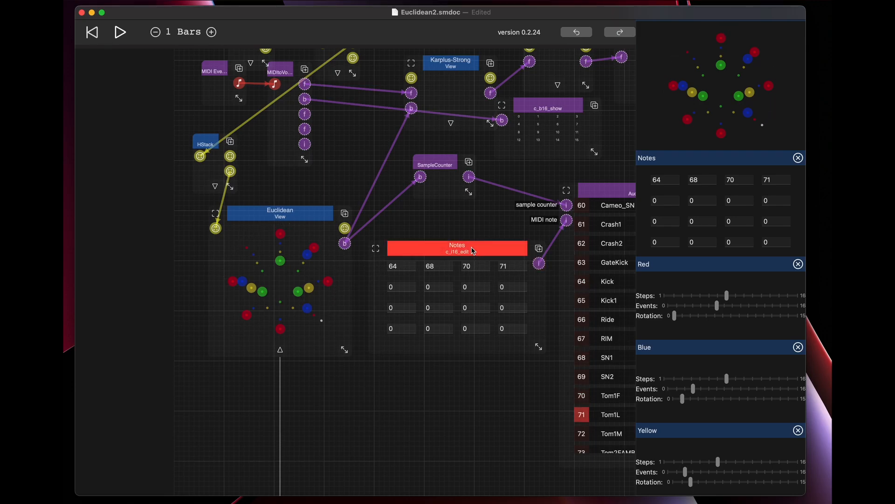
pyautogui.click(473, 251)
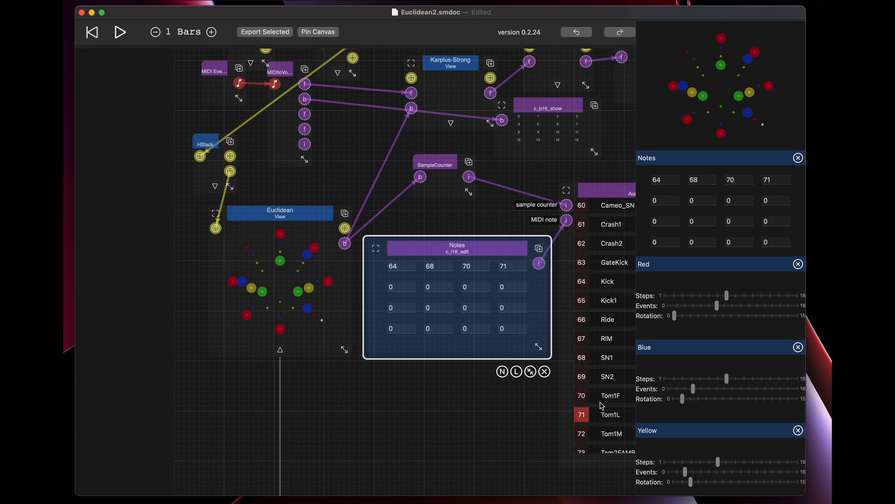
pyautogui.click(534, 406)
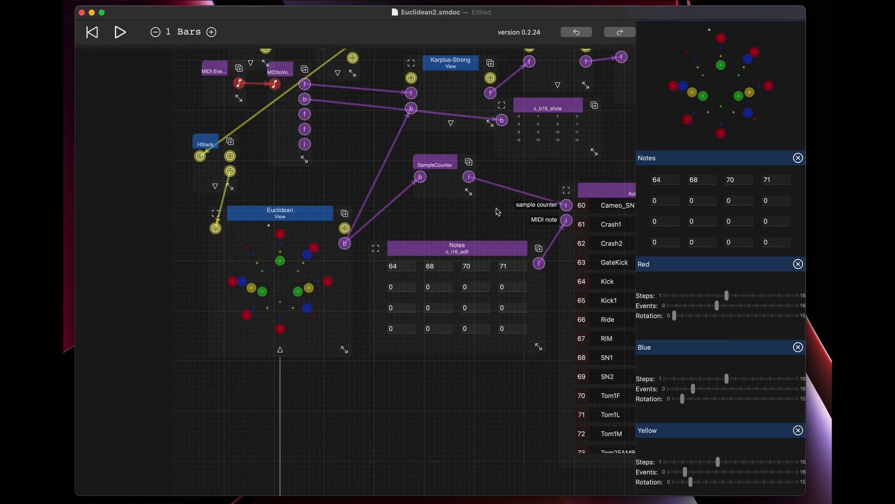
# Raise the Audio-Out volume in the root schematic to 100 and return to the Custom Instrument schematic.
pyautogui.scroll(5, 498, 213)
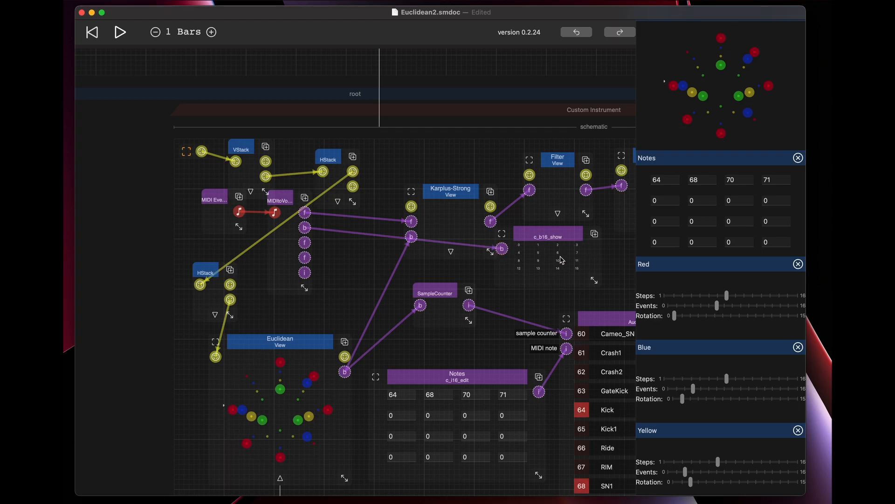
pyautogui.scroll(10, 552, 179)
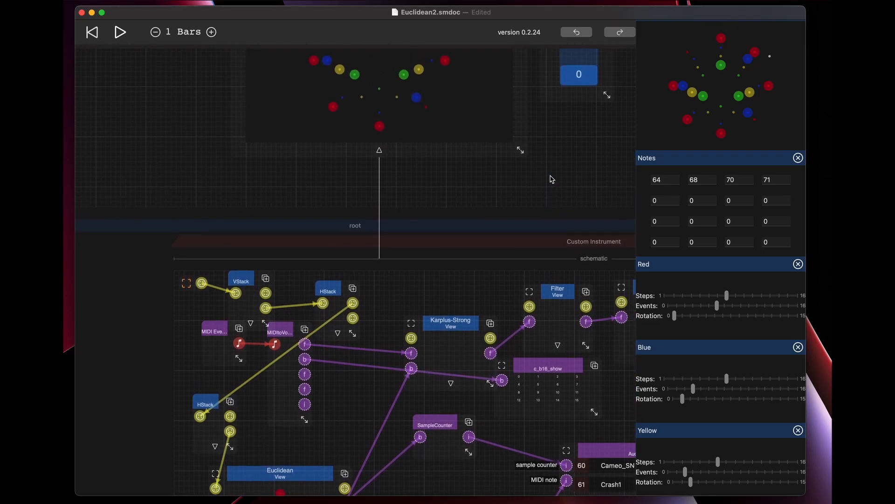
pyautogui.moveTo(586, 149); pyautogui.dragTo(586, 37)
pyautogui.scroll(-12, 547, 248)
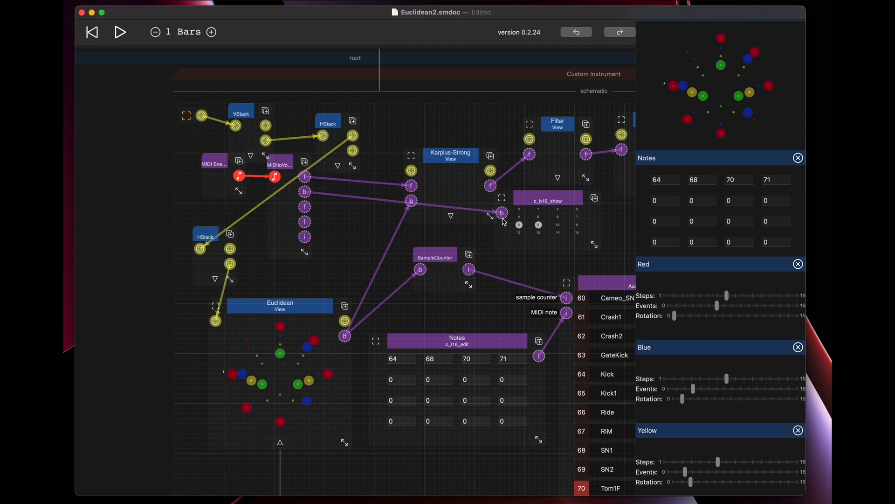
# Mute the root schematic's sound by lowering the Audio-Out volume to 0.
pyautogui.scroll(3, 504, 220)
pyautogui.scroll(10, 536, 192)
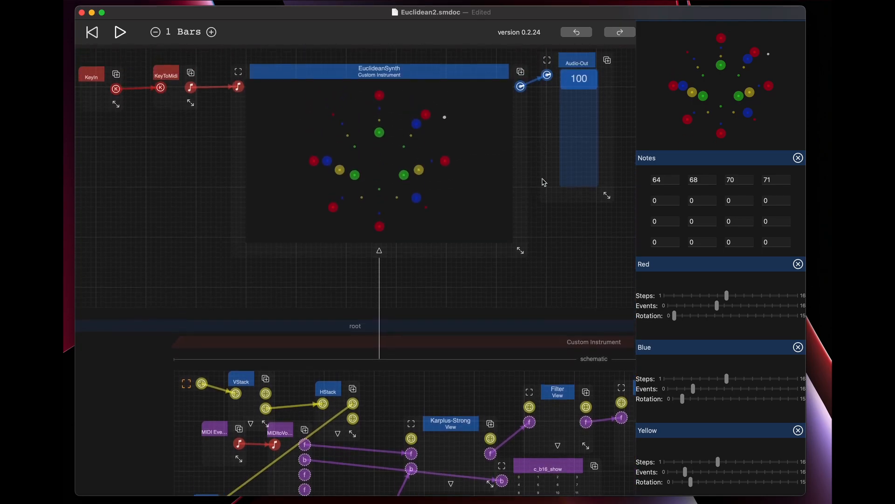
pyautogui.moveTo(581, 83); pyautogui.dragTo(581, 185)
# Widen the MIDItoVoices node in the Custom Instrument schematic so its full name fits.
pyautogui.scroll(-6, 561, 248)
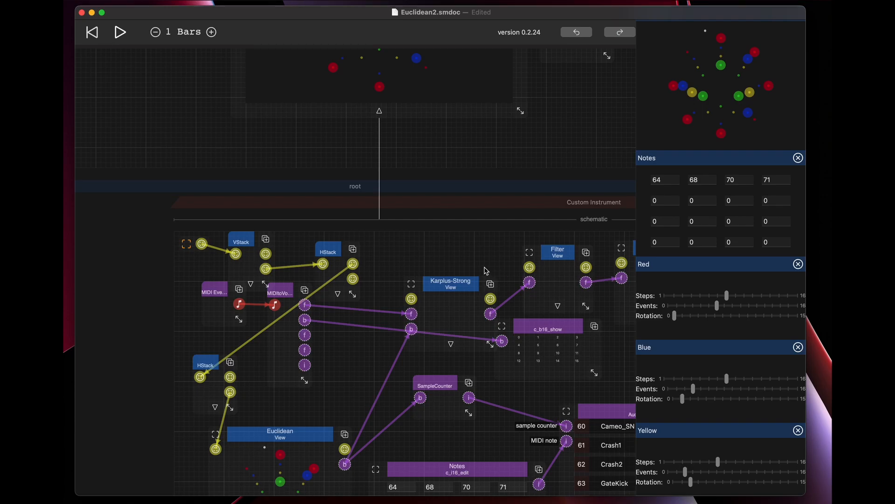
pyautogui.scroll(-4, 487, 271)
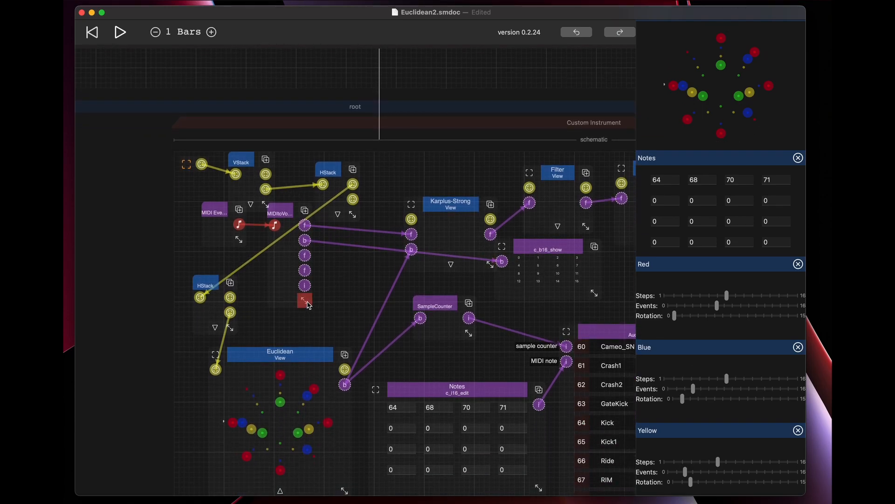
pyautogui.moveTo(308, 304); pyautogui.dragTo(326, 304)
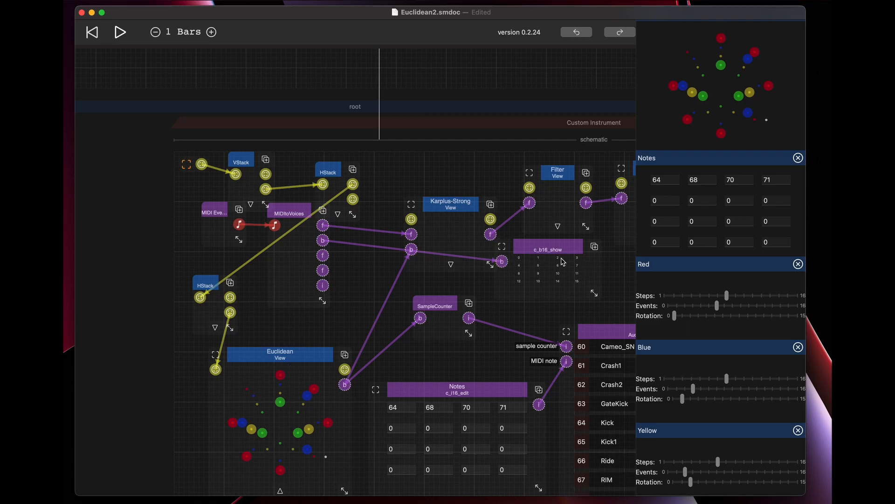
pyautogui.click(299, 214)
# Turn the Audio-Out volume back up to 100.
pyautogui.scroll(-5, 489, 305)
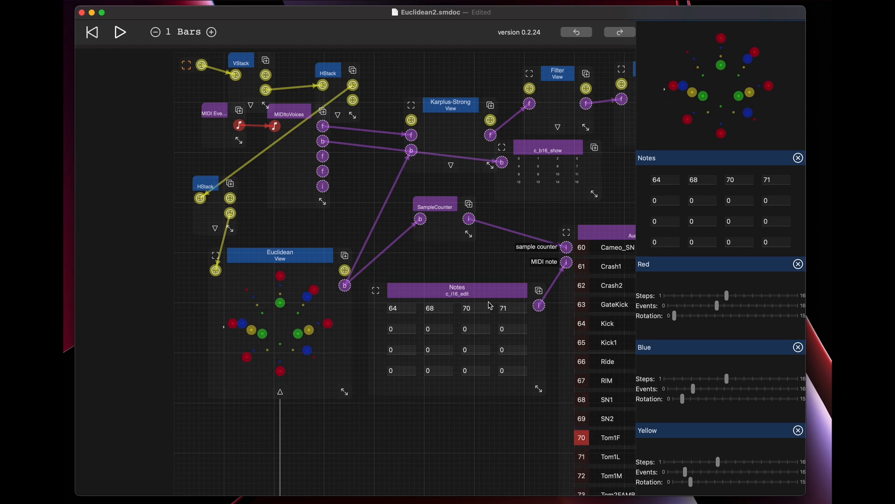
pyautogui.scroll(6, 490, 305)
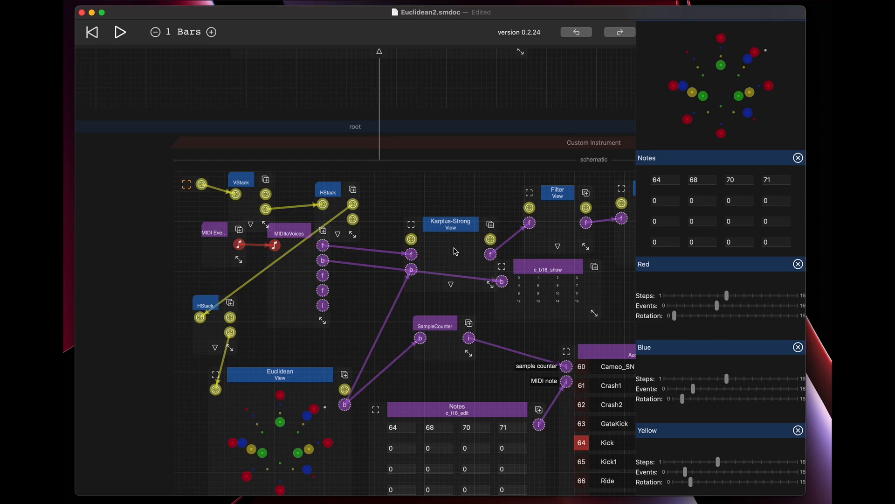
pyautogui.scroll(10, 442, 199)
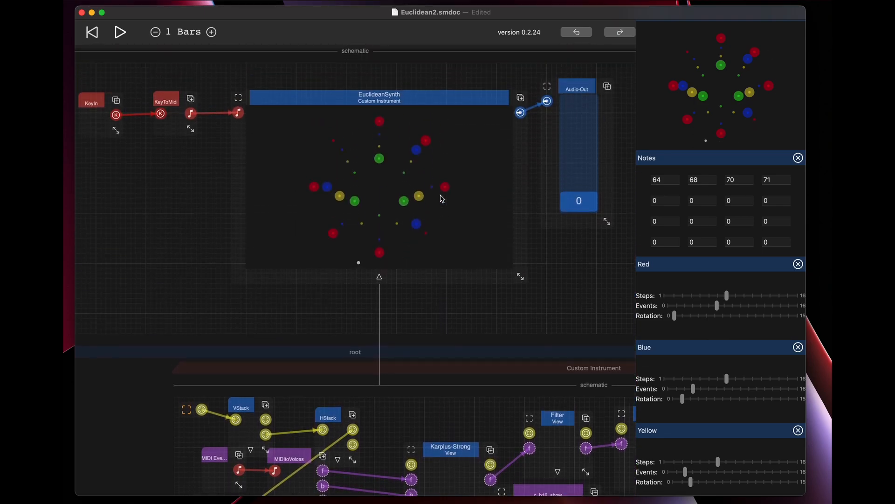
pyautogui.moveTo(582, 210); pyautogui.dragTo(579, 83)
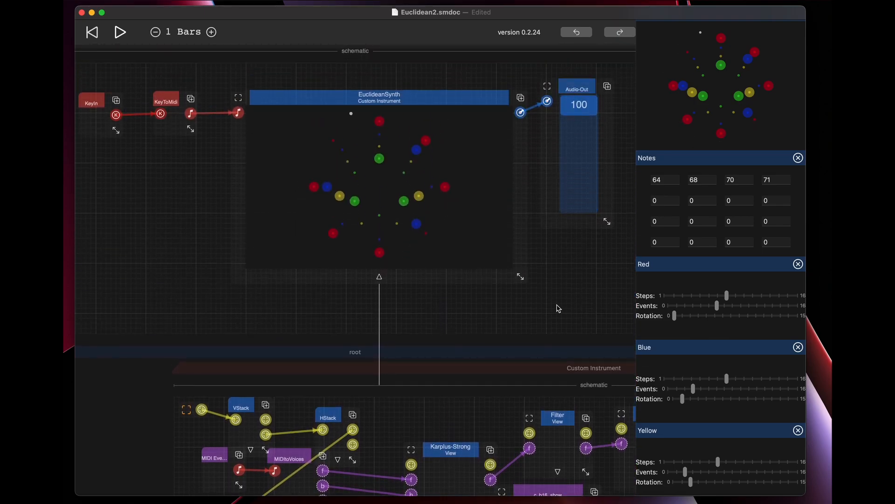
# Lower the Audio-Out volume of the root schematic again.
pyautogui.scroll(-6, 558, 309)
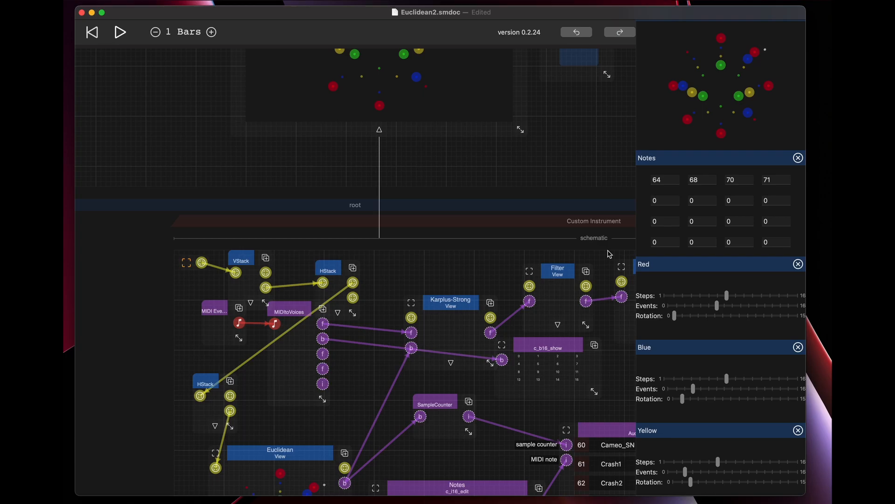
pyautogui.scroll(5, 563, 177)
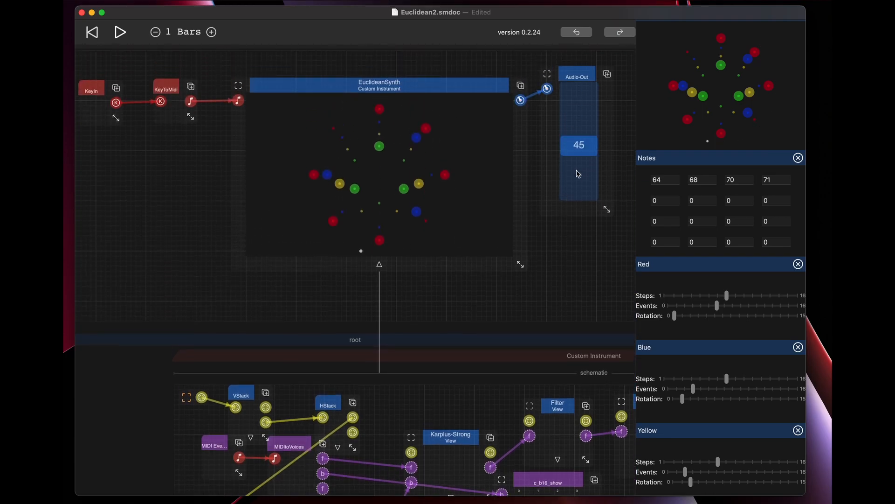
# Move the Karplus-Strong node up in line with Filter and StereoDelays, and nudge those two nodes slightly.
pyautogui.scroll(-7, 574, 215)
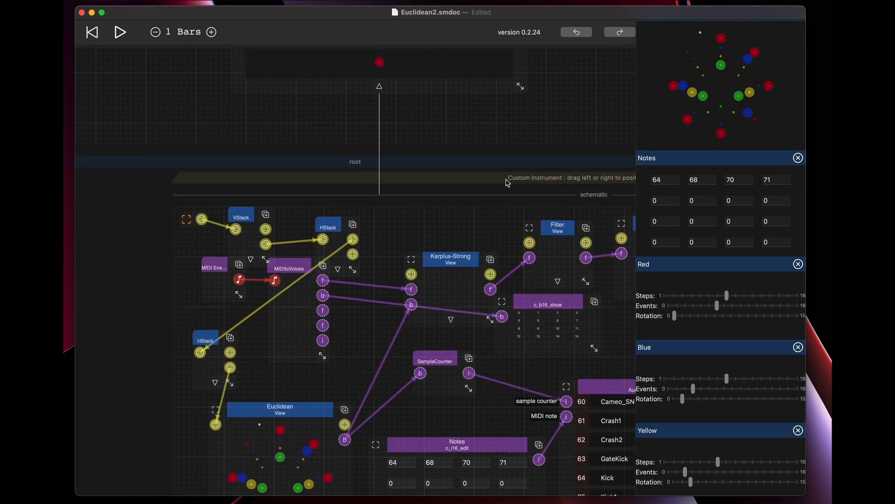
pyautogui.click(165, 271)
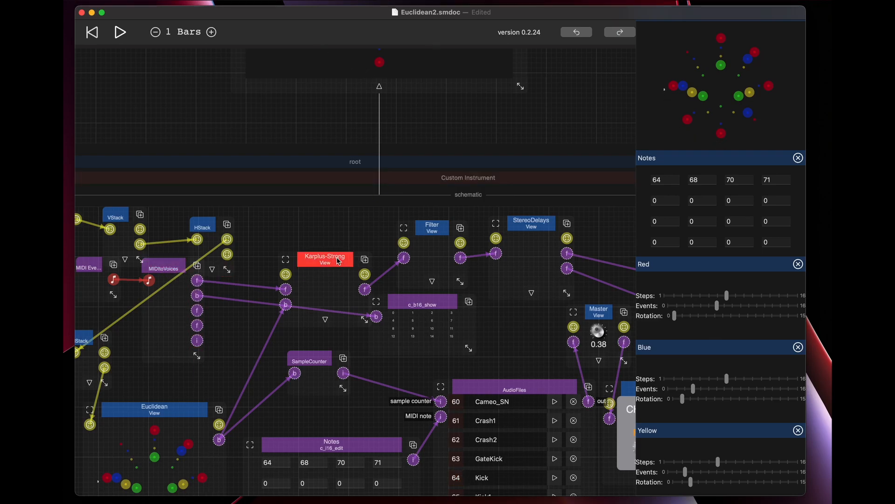
pyautogui.moveTo(338, 260); pyautogui.dragTo(324, 232)
pyautogui.moveTo(429, 229); pyautogui.dragTo(425, 223)
pyautogui.moveTo(532, 223); pyautogui.dragTo(526, 222)
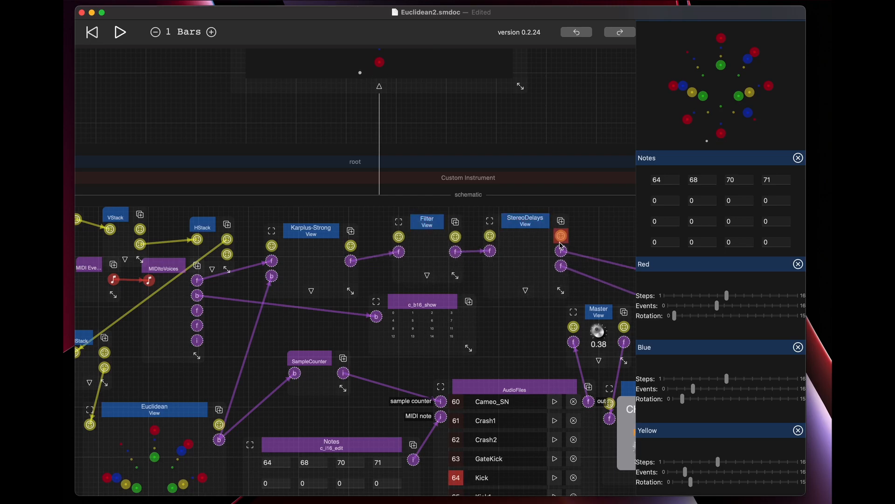
# Follow the StereoDelays and StereoChorus outputs through the adders to the instrument's final output.
pyautogui.moveTo(566, 183); pyautogui.dragTo(448, 184)
pyautogui.moveTo(576, 183); pyautogui.dragTo(542, 184)
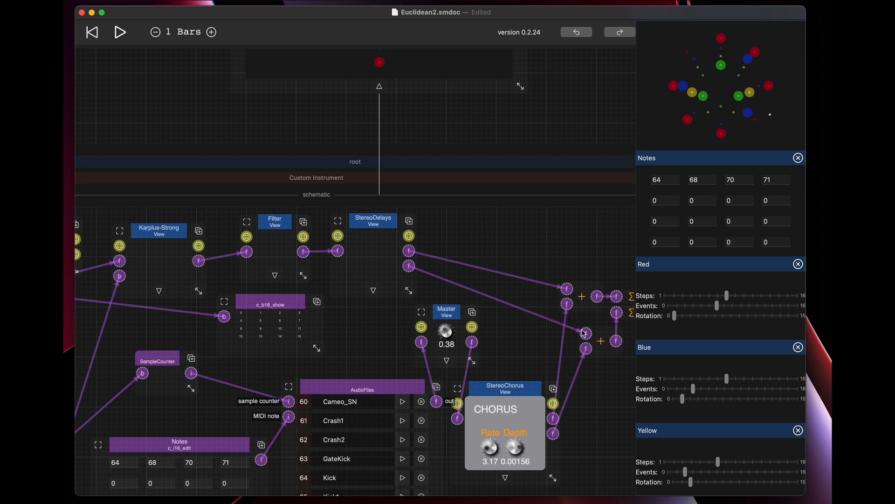
pyautogui.hscroll(3, 508, 224)
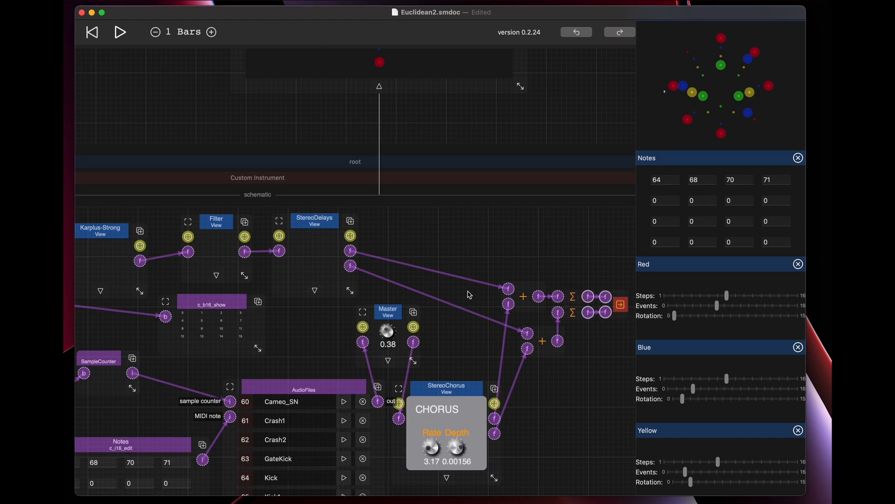
# Examine how the ZStack chains through the red, blue, yellow and green View nodes in the Euclidean view's schematic.
pyautogui.scroll(-4, 469, 295)
pyautogui.scroll(-15, 469, 294)
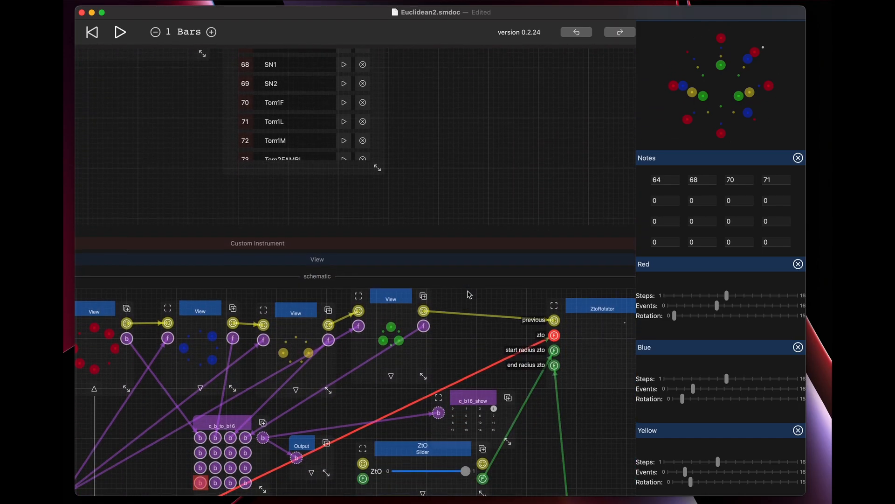
pyautogui.scroll(-2, 470, 294)
pyautogui.scroll(2, 414, 284)
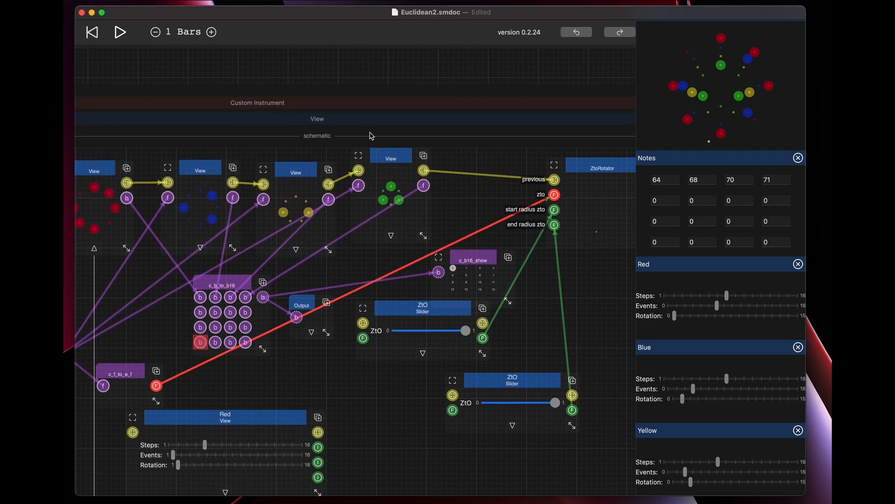
pyautogui.moveTo(362, 119); pyautogui.dragTo(475, 141)
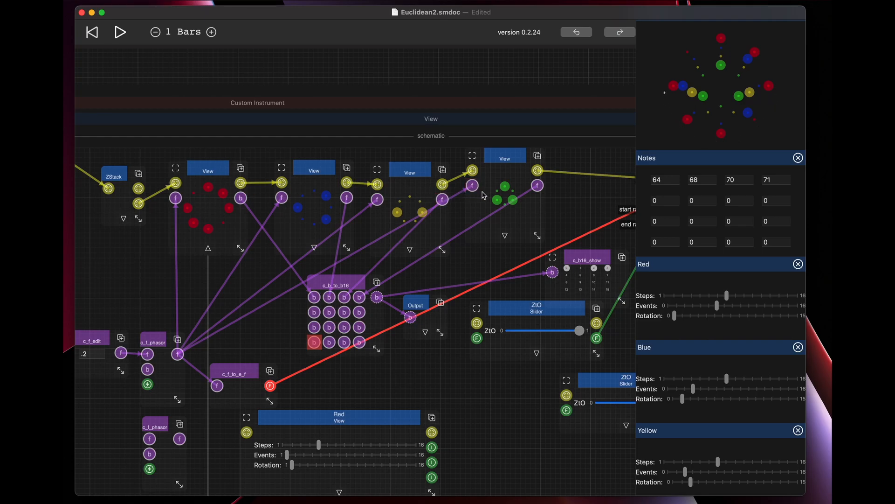
pyautogui.moveTo(286, 120); pyautogui.dragTo(158, 158)
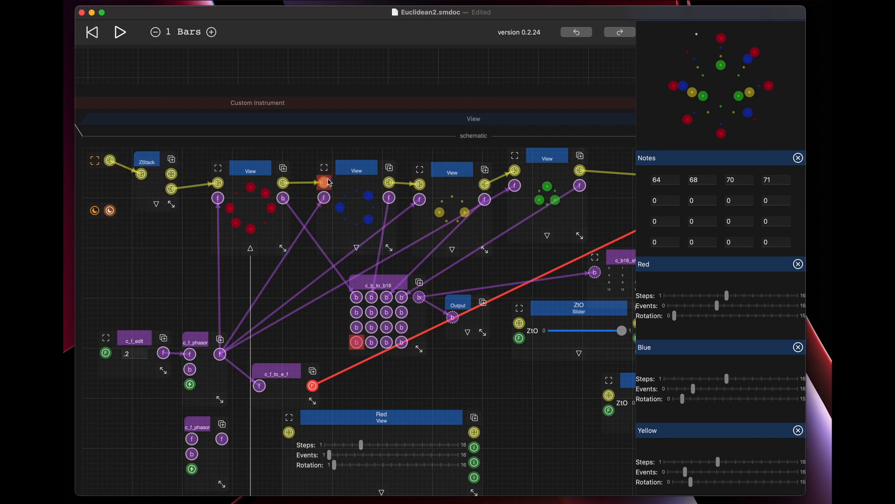
pyautogui.moveTo(325, 185)
pyautogui.mouseDown()
pyautogui.moveTo(311, 171)
pyautogui.moveTo(325, 183)
pyautogui.mouseUp()
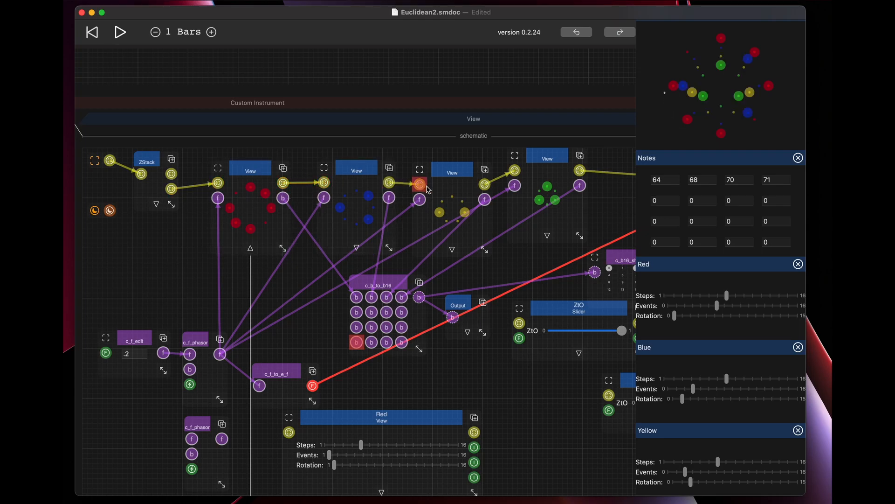
pyautogui.moveTo(425, 189)
pyautogui.mouseDown()
pyautogui.moveTo(404, 166)
pyautogui.moveTo(419, 184)
pyautogui.mouseUp()
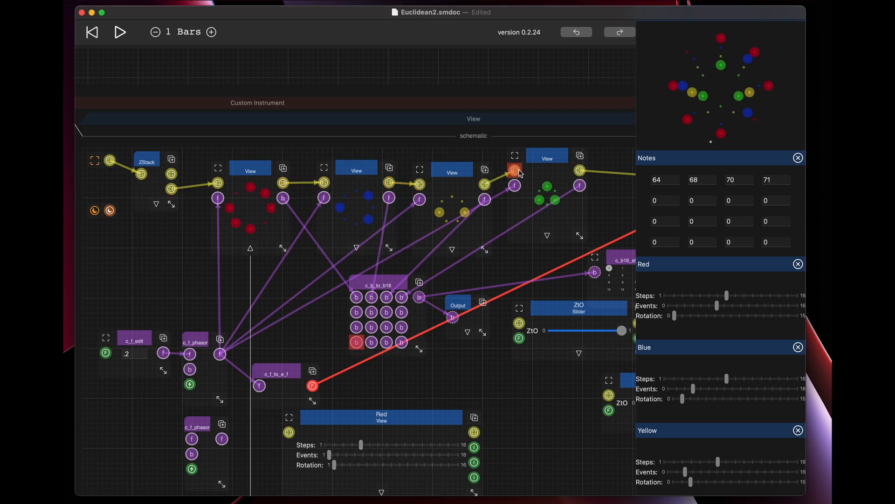
pyautogui.moveTo(498, 158); pyautogui.dragTo(514, 170)
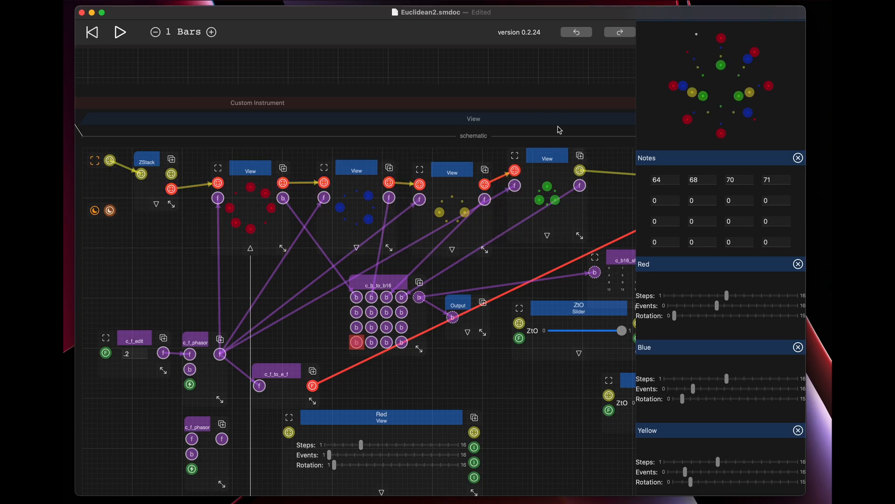
# Move the ZtoRotator node closer to the green ring's View node and lower its start radius ZtO slider almost to 0.
pyautogui.moveTo(559, 122); pyautogui.dragTo(385, 127)
pyautogui.moveTo(587, 167)
pyautogui.mouseDown()
pyautogui.moveTo(567, 162)
pyautogui.moveTo(577, 162)
pyautogui.mouseUp()
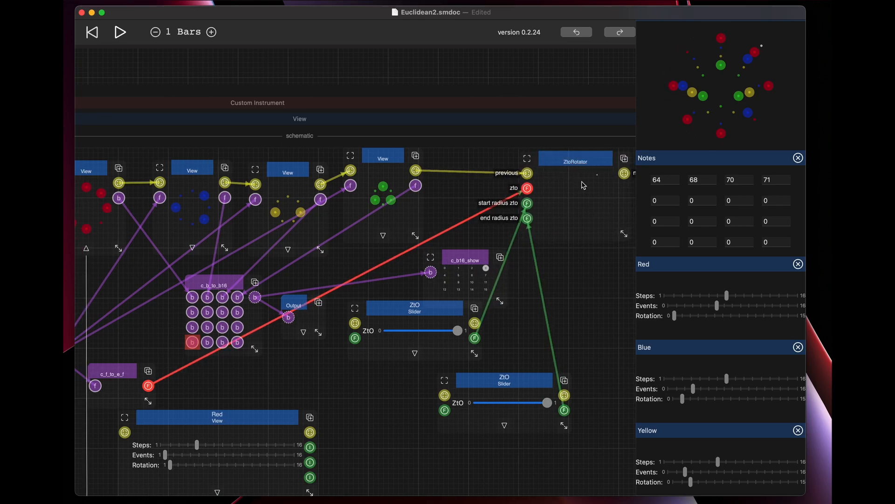
pyautogui.click(566, 160)
pyautogui.moveTo(455, 334); pyautogui.dragTo(391, 322)
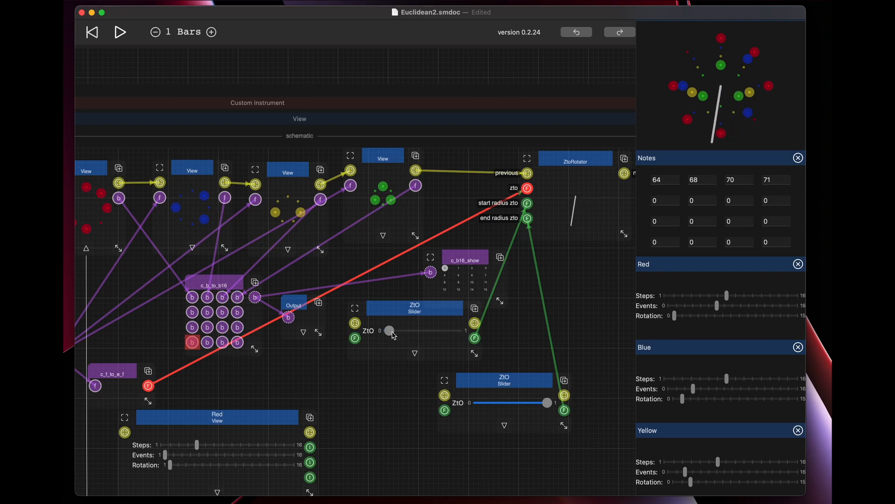
# Try a low end radius on its ZtO slider, restore it to 1, and raise the start radius ZtO slider to about 1.
pyautogui.moveTo(549, 408); pyautogui.dragTo(493, 405)
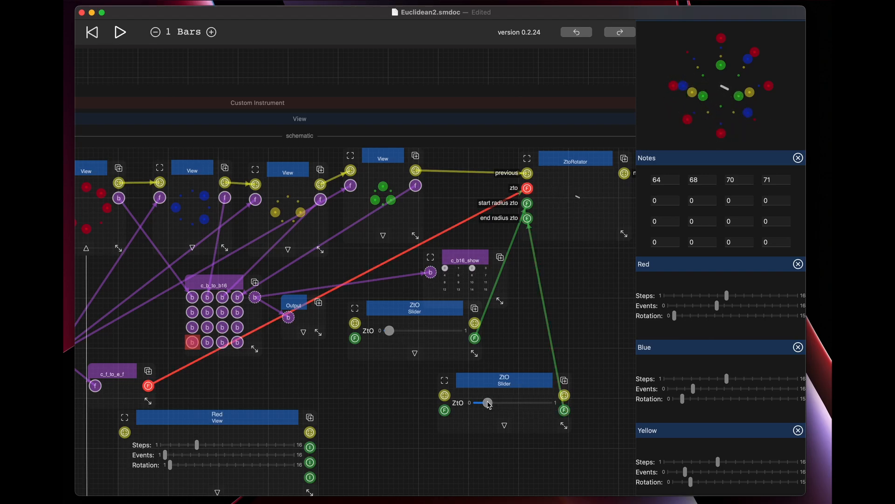
pyautogui.moveTo(488, 403); pyautogui.dragTo(549, 404)
pyautogui.moveTo(389, 331); pyautogui.dragTo(466, 335)
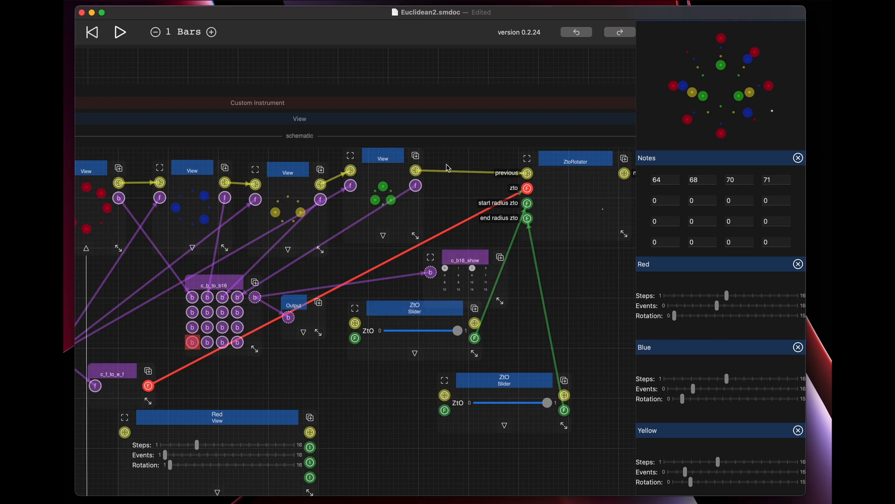
# Trace the ZtoRotator's zto input back through the c_f_to_e_f converter to the c_f_phasor node that drives it.
pyautogui.moveTo(410, 122); pyautogui.dragTo(446, 124)
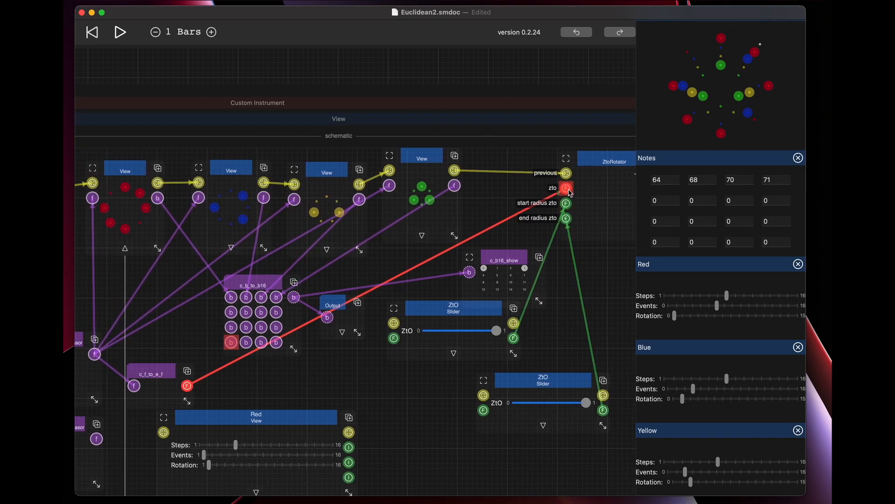
pyautogui.moveTo(259, 124); pyautogui.dragTo(368, 123)
pyautogui.moveTo(271, 378)
pyautogui.mouseDown()
pyautogui.moveTo(279, 354)
pyautogui.moveTo(271, 365)
pyautogui.mouseUp()
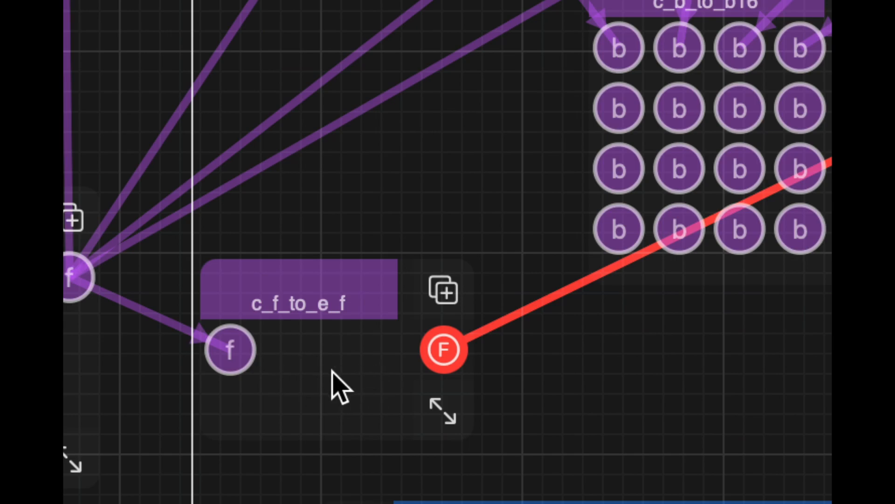
pyautogui.scroll(-5, 354, 374)
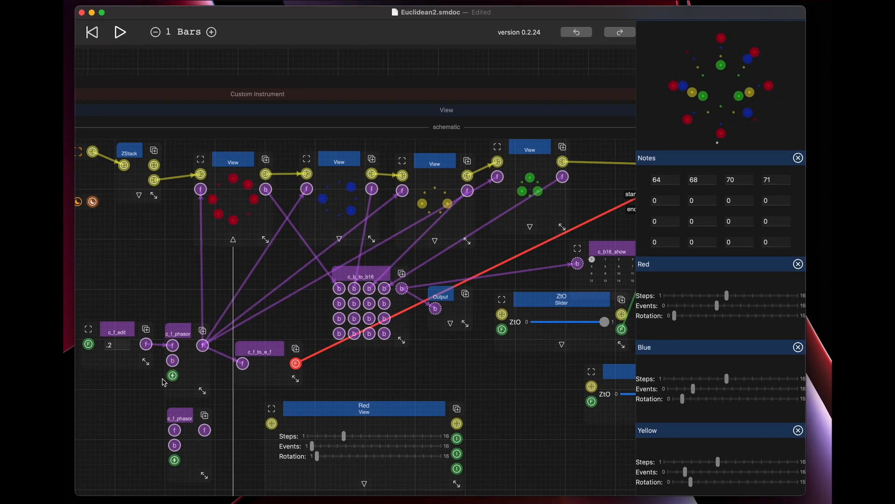
pyautogui.click(177, 337)
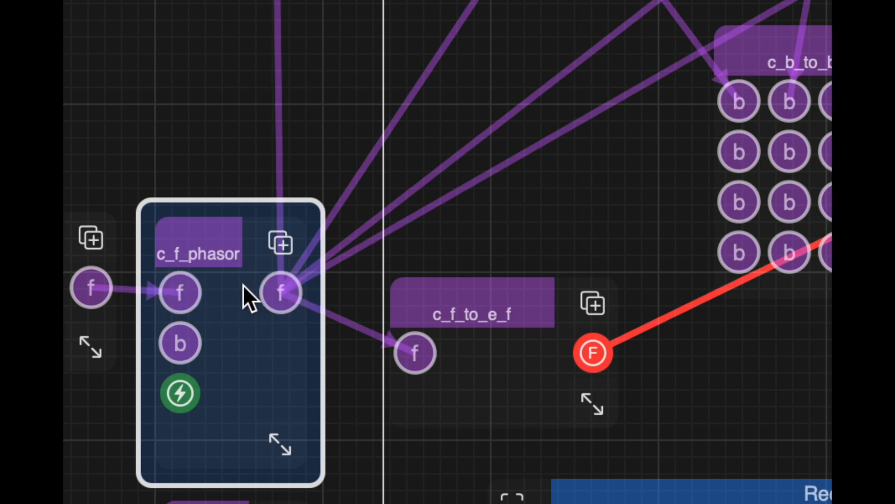
pyautogui.scroll(-5, 189, 289)
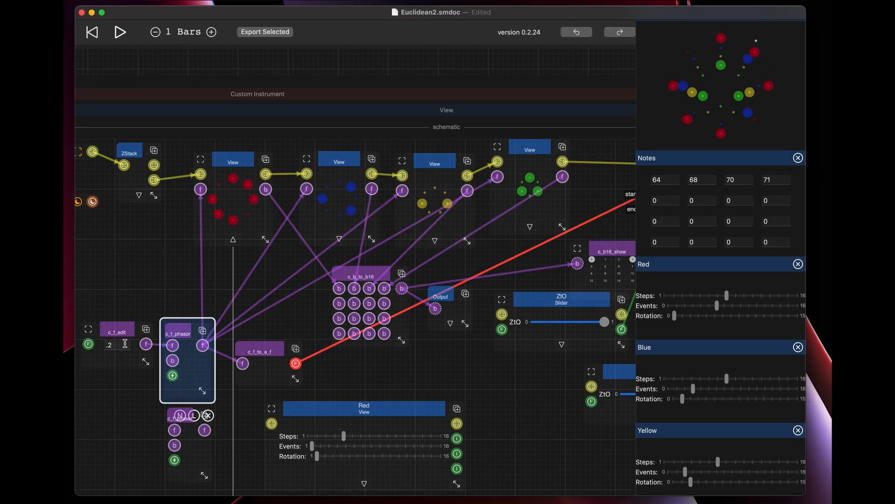
# Raise the Audio-Out level to 100 in the root schematic.
pyautogui.scroll(5, 495, 211)
pyautogui.scroll(10, 495, 211)
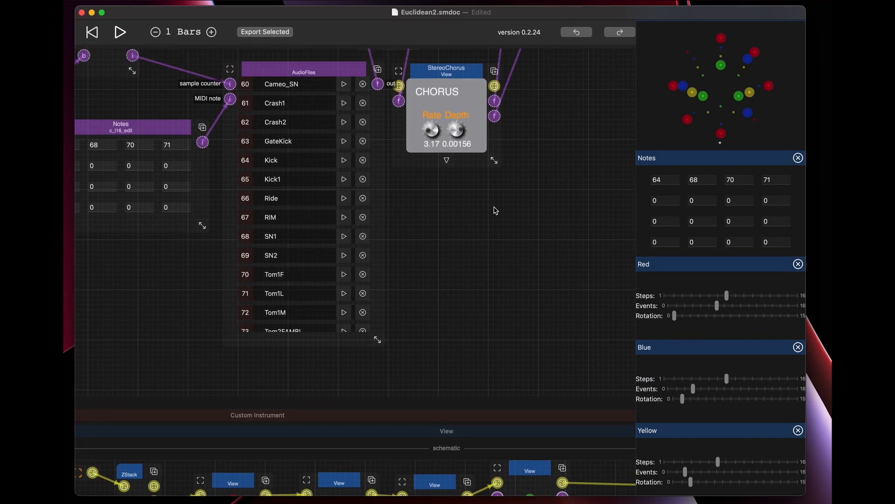
pyautogui.scroll(5, 496, 211)
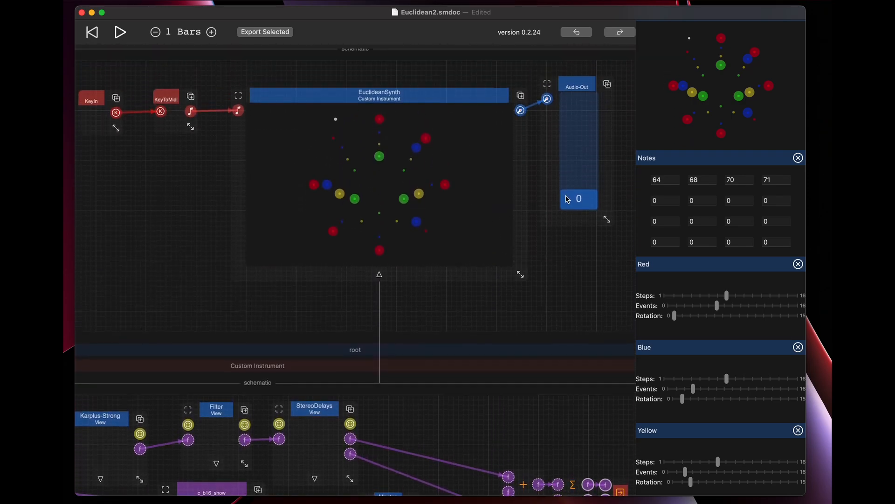
pyautogui.moveTo(584, 199); pyautogui.dragTo(578, 84)
# Set the c_f_edit value feeding the c_f_phasor in the Euclidean view's schematic to .2.
pyautogui.scroll(-15, 512, 261)
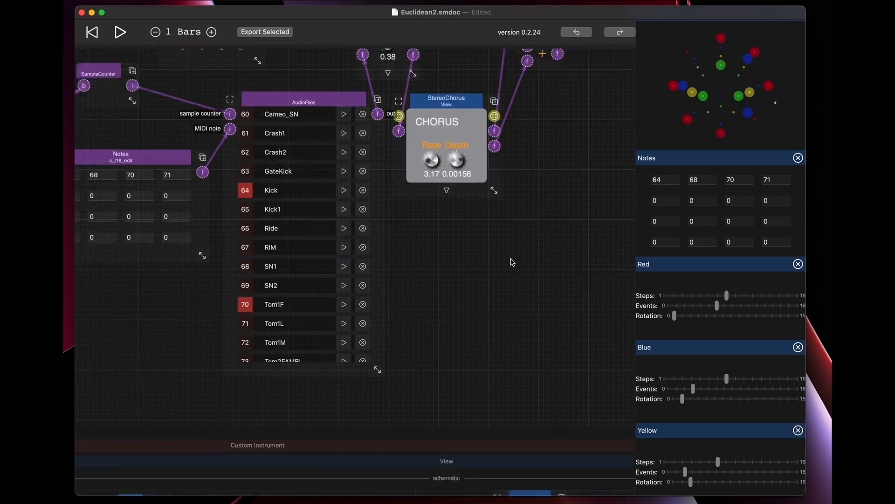
pyautogui.scroll(-3, 512, 261)
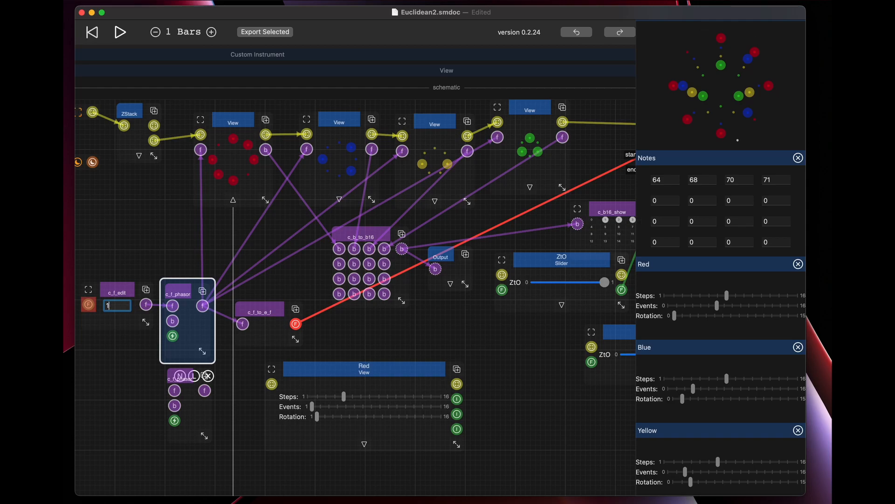
pyautogui.write('.2')
# Lower the Audio-Out level in the root schematic to about 12.
pyautogui.scroll(15, 301, 306)
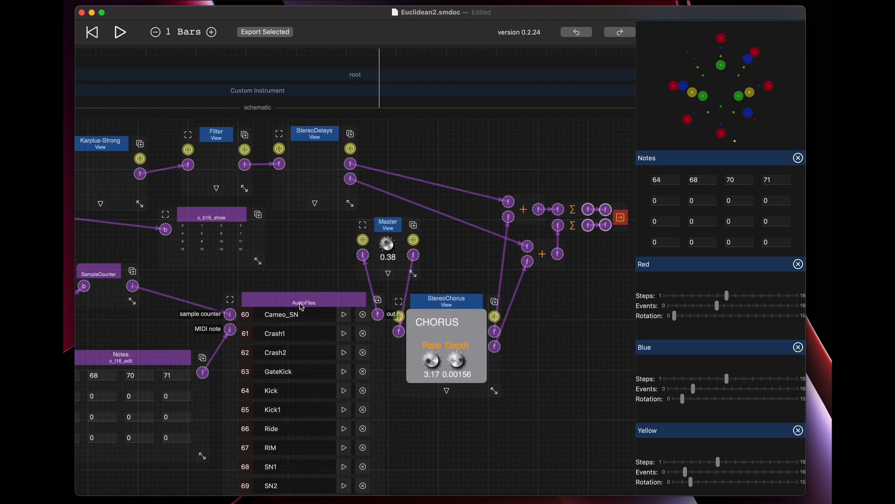
pyautogui.scroll(10, 302, 307)
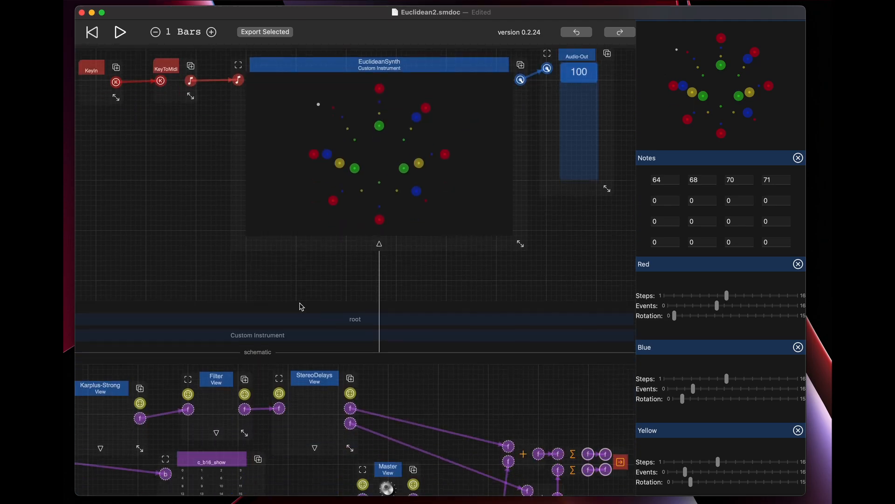
pyautogui.scroll(-6, 301, 307)
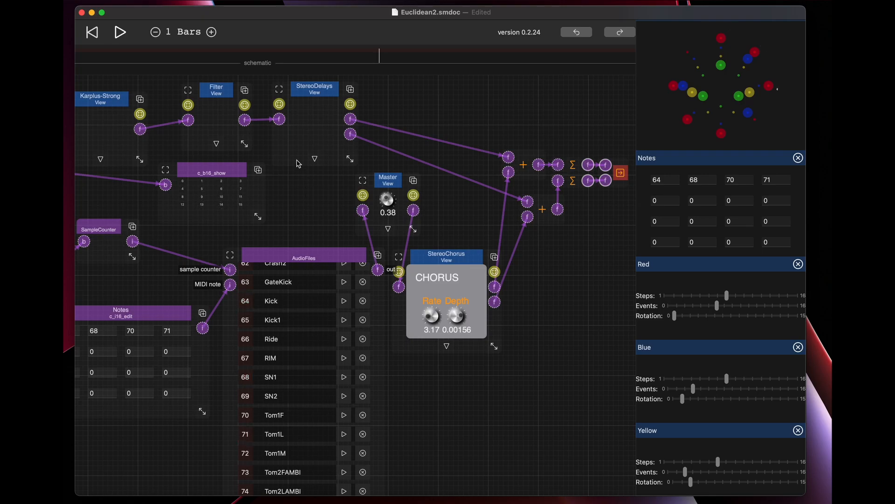
pyautogui.click(254, 64)
pyautogui.click(261, 83)
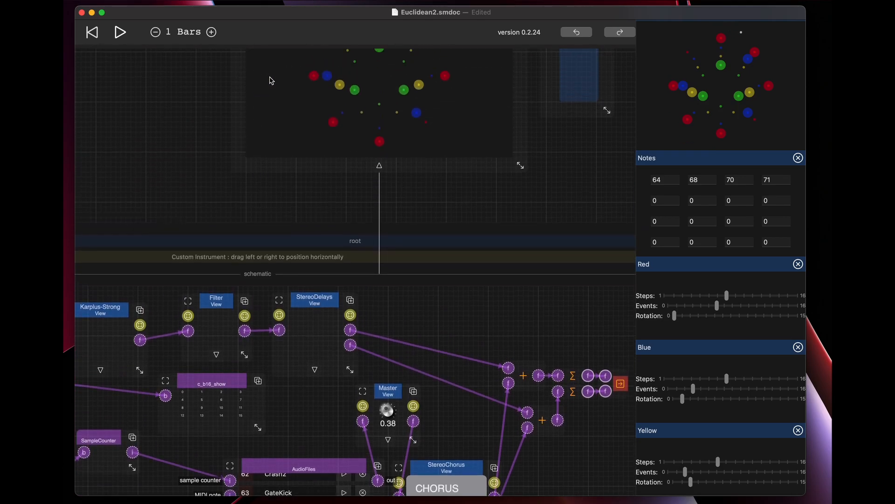
pyautogui.moveTo(584, 134); pyautogui.dragTo(585, 184)
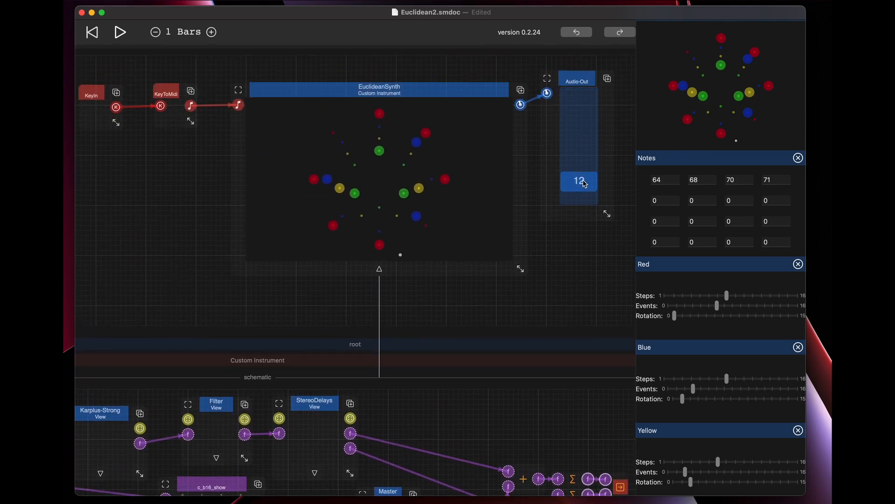
# Connect the Karplus-Strong output directly to the StereoDelays input, bypassing the Filter node.
pyautogui.scroll(-5, 503, 271)
pyautogui.moveTo(177, 186); pyautogui.dragTo(254, 192)
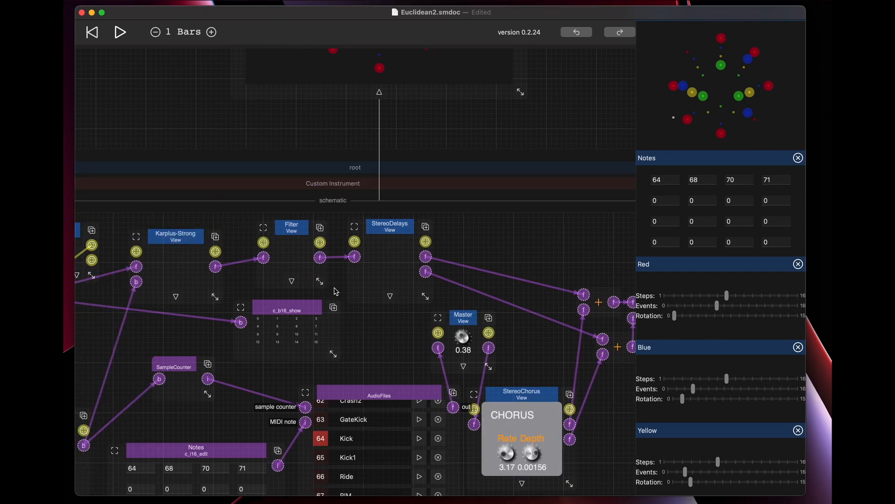
pyautogui.scroll(-4, 310, 287)
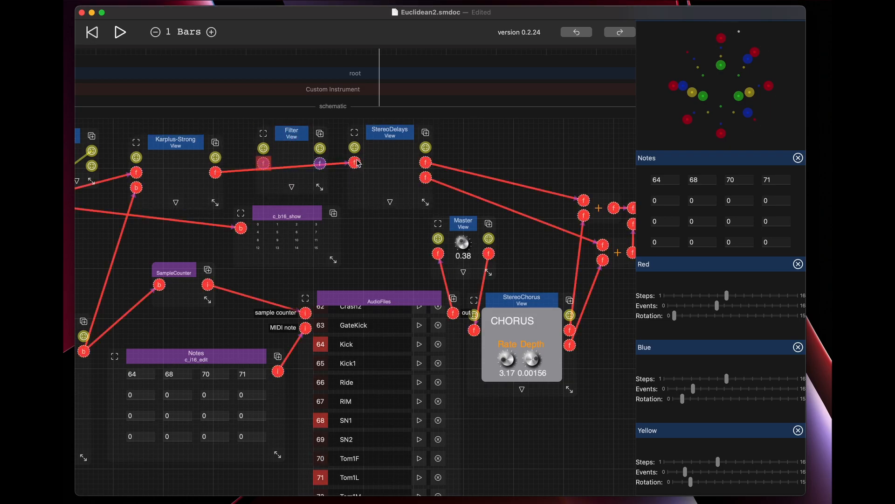
# Turn the Audio-Out level back up to 100.
pyautogui.scroll(7, 447, 166)
pyautogui.scroll(2, 569, 139)
pyautogui.moveTo(577, 147); pyautogui.dragTo(584, 16)
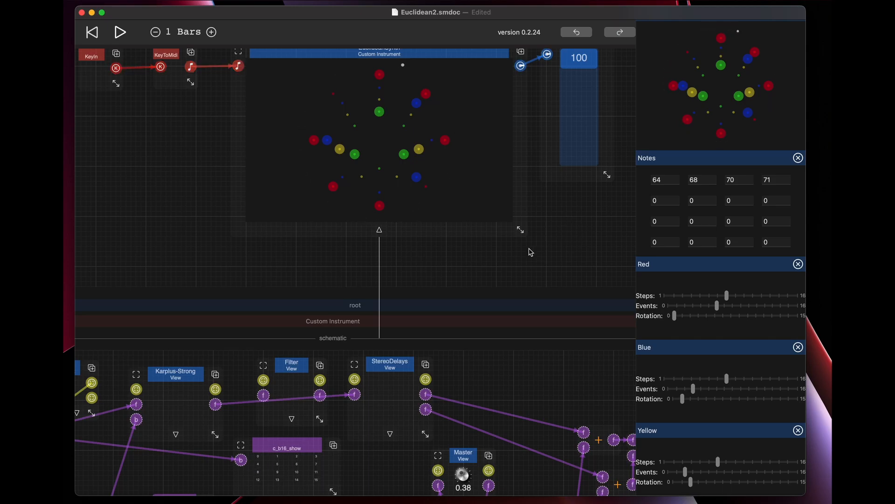
# Route Karplus-Strong through the Filter again and connect the Filter output to the StereoDelays input.
pyautogui.scroll(-5, 531, 252)
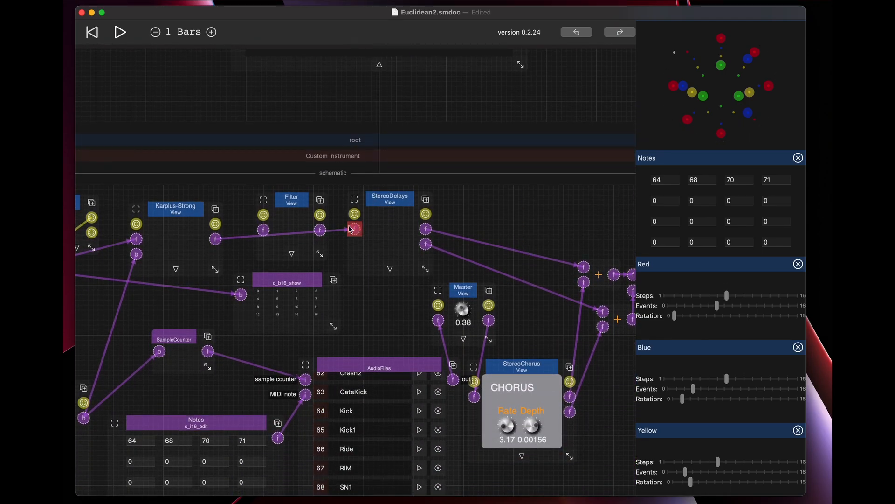
pyautogui.moveTo(320, 230); pyautogui.dragTo(355, 229)
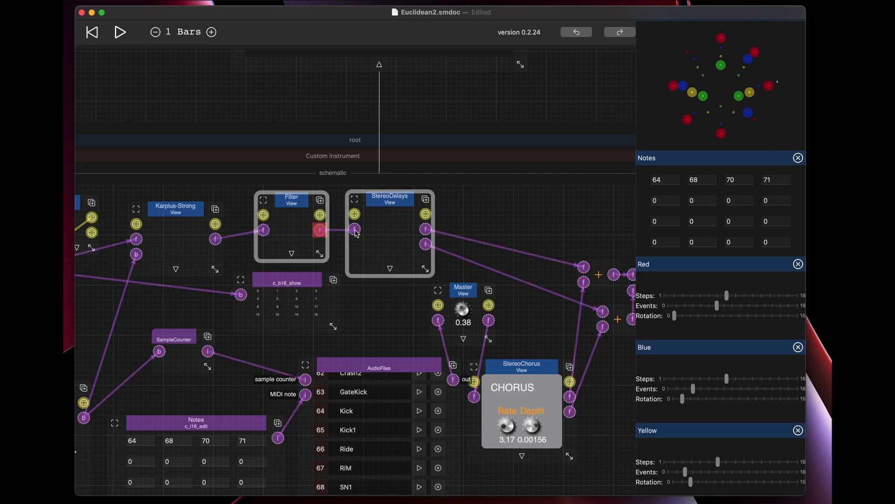
# Save the Euclidean2 document.
pyautogui.scroll(3, 509, 215)
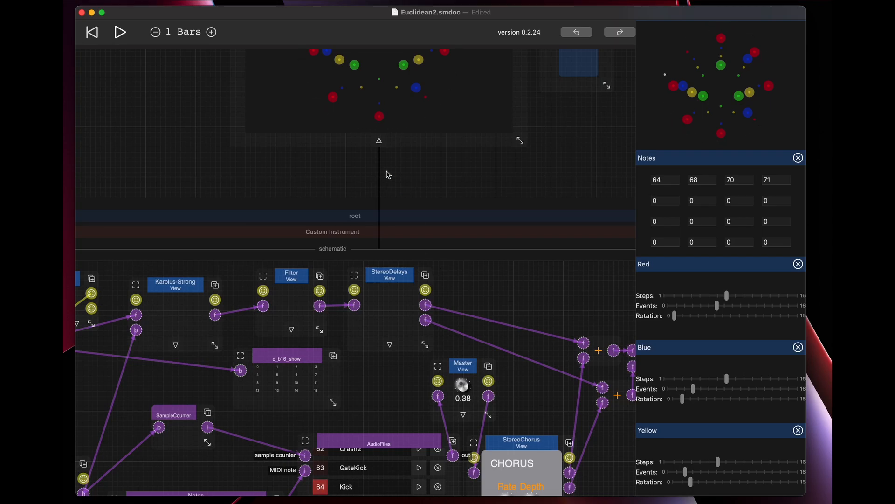
pyautogui.scroll(5, 280, 100)
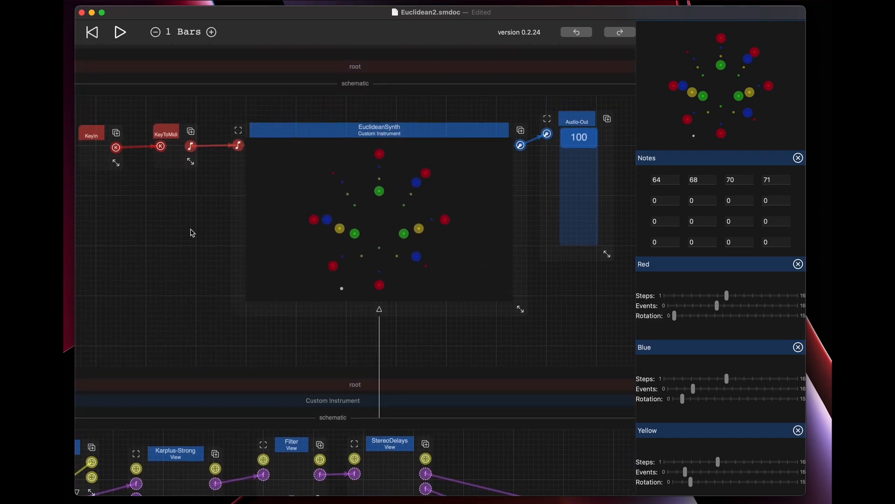
pyautogui.press('super+s')
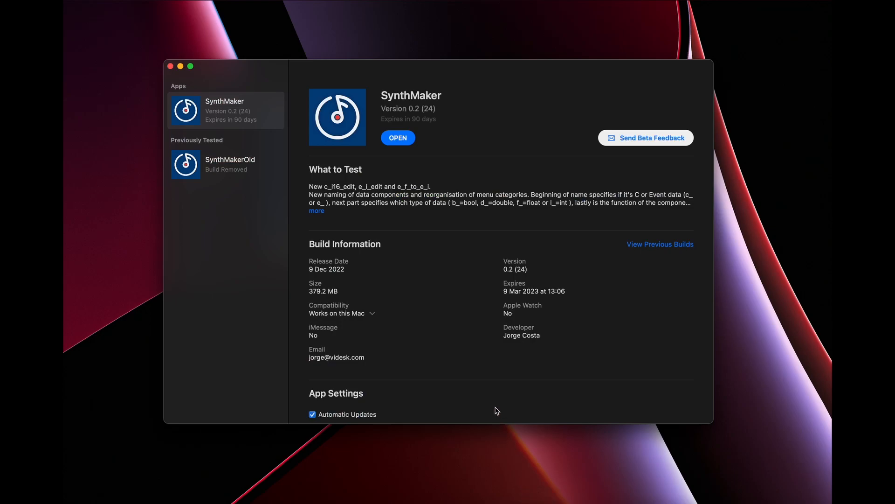
# Launch SynthMaker from TestFlight with a new document named Euclidean3, and move and enlarge its window.
pyautogui.click(402, 139)
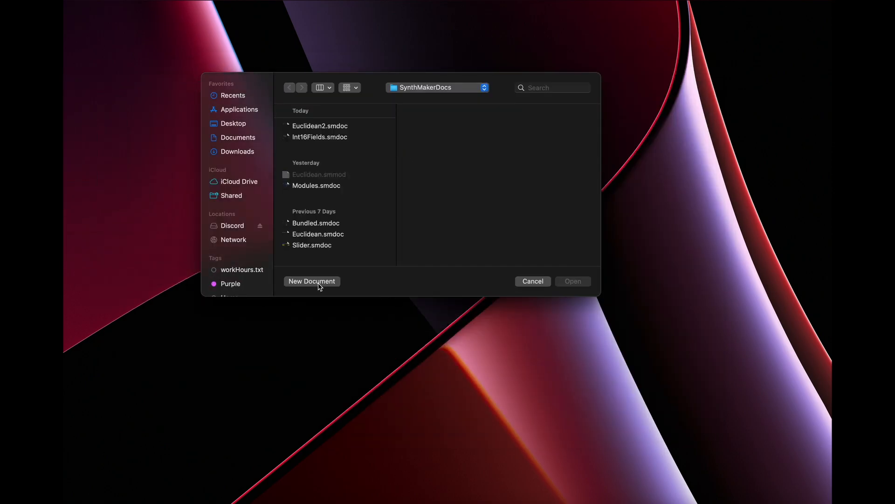
pyautogui.click(320, 285)
pyautogui.click(405, 149)
pyautogui.write('Euclidean3')
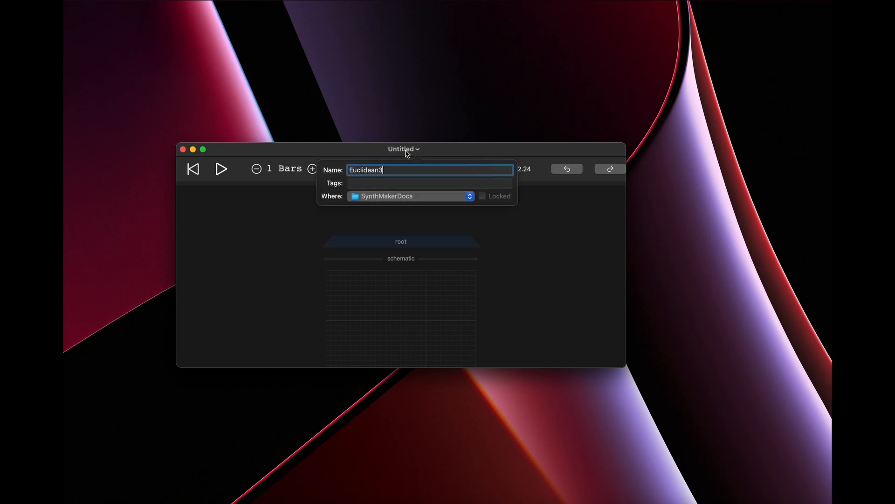
pyautogui.press('Return')
pyautogui.moveTo(485, 149); pyautogui.dragTo(419, 26)
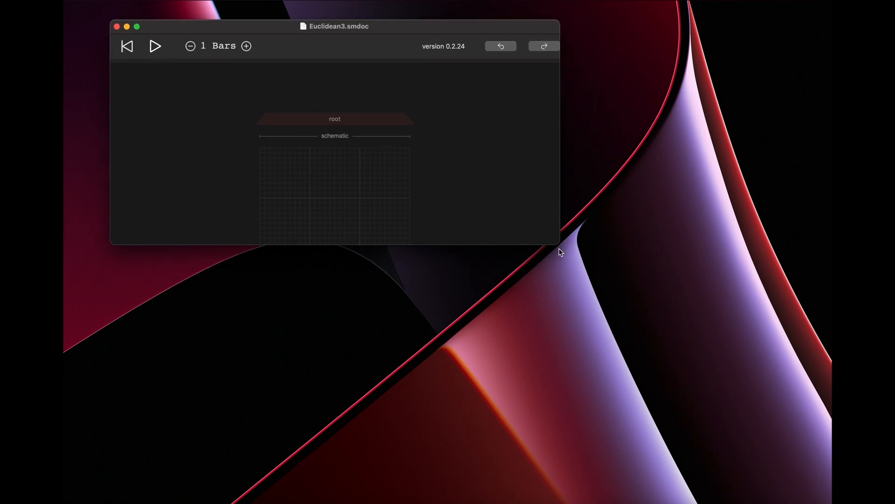
pyautogui.moveTo(558, 245); pyautogui.dragTo(768, 472)
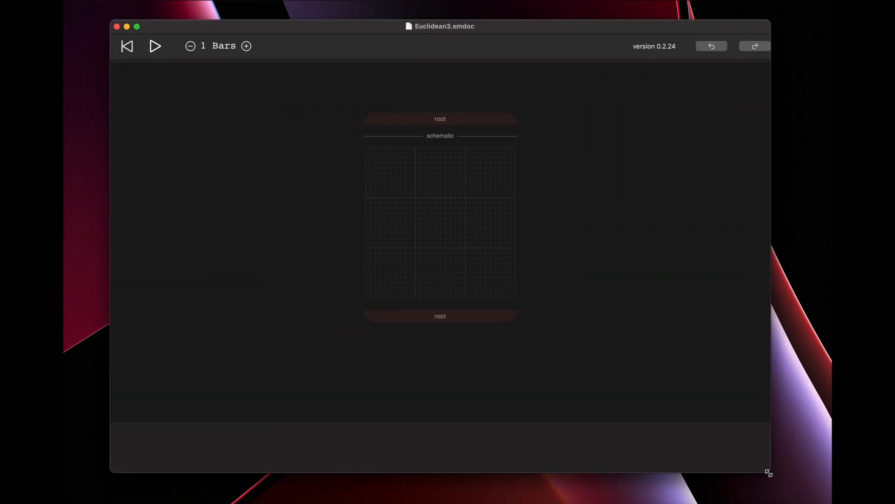
# Add the SineSynth module to the root schematic and move it to the right to leave room for MIDI nodes.
pyautogui.click(444, 207)
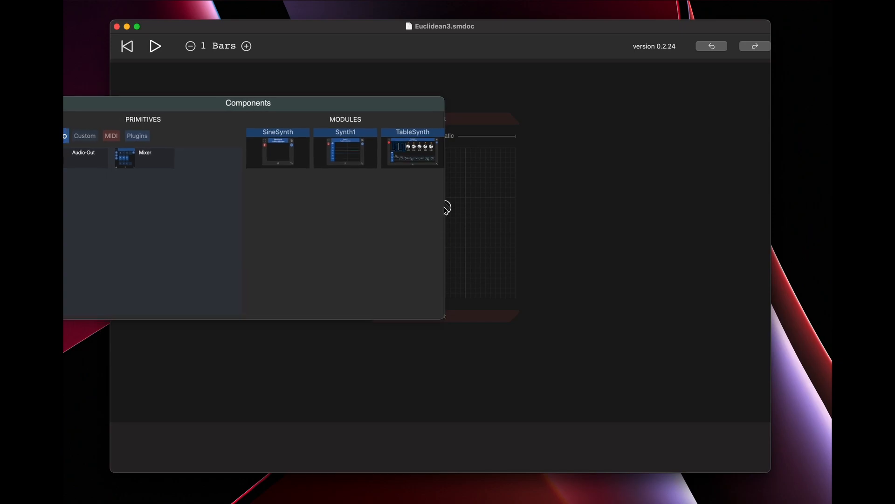
pyautogui.click(284, 160)
pyautogui.moveTo(442, 215); pyautogui.dragTo(531, 206)
# Add MIDI components KeyIn and KeyToMidi, and wire KeyIn through KeyToMidi into SineSynth's note input.
pyautogui.click(292, 196)
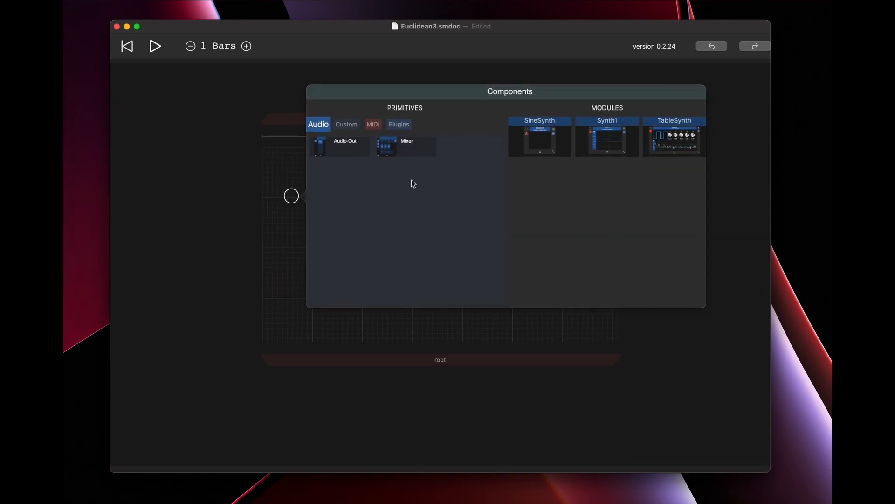
pyautogui.click(372, 124)
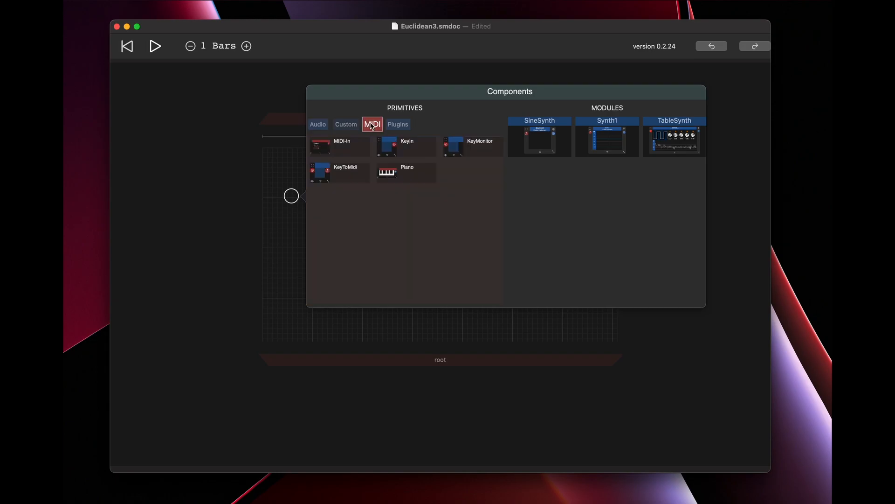
pyautogui.click(400, 145)
pyautogui.click(382, 208)
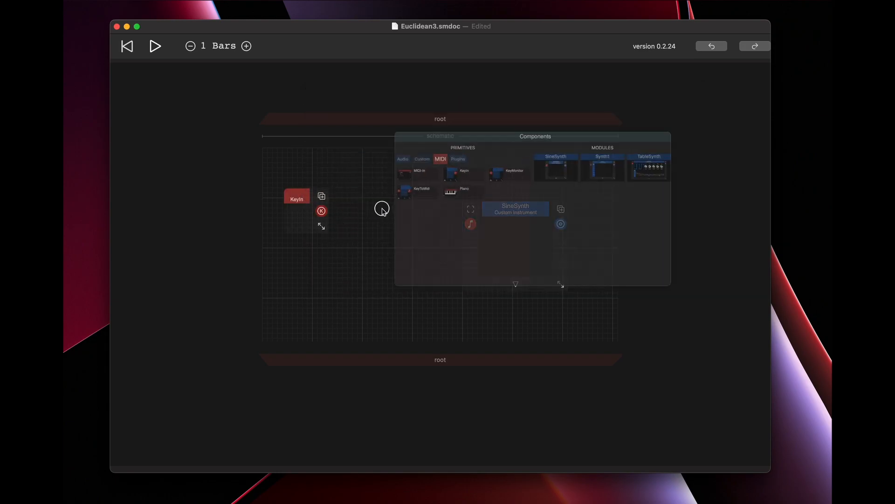
pyautogui.click(434, 185)
pyautogui.moveTo(322, 211); pyautogui.dragTo(471, 224)
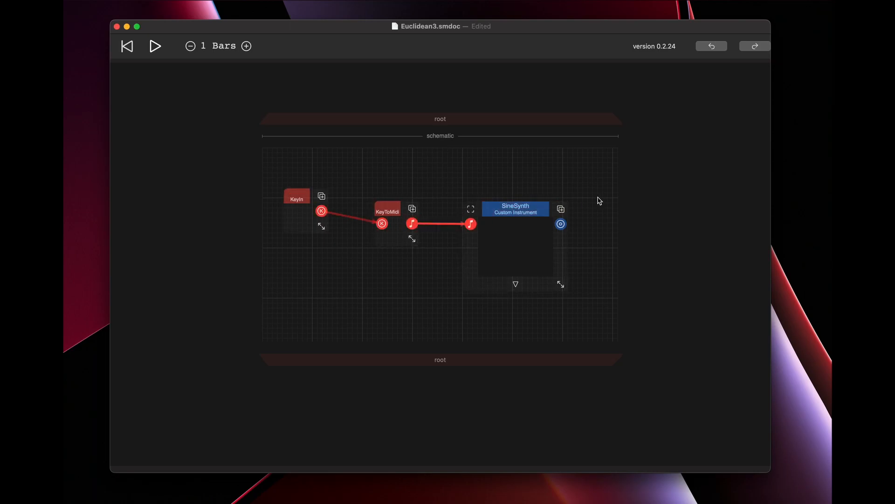
# Add an Audio-Out component beside SineSynth and connect SineSynth's audio output to it.
pyautogui.click(599, 193)
pyautogui.click(211, 120)
pyautogui.click(236, 145)
pyautogui.moveTo(512, 224); pyautogui.dragTo(549, 207)
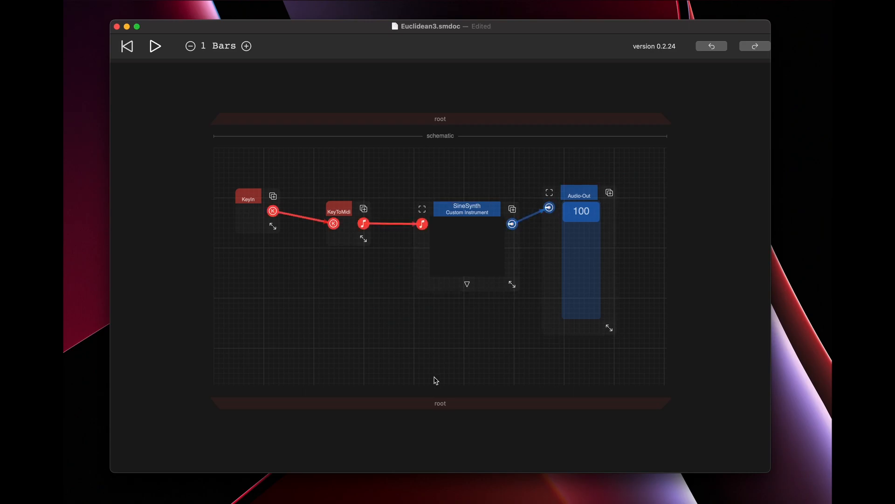
# Expand SineSynth to show its inner Custom Instrument schematic.
pyautogui.click(467, 284)
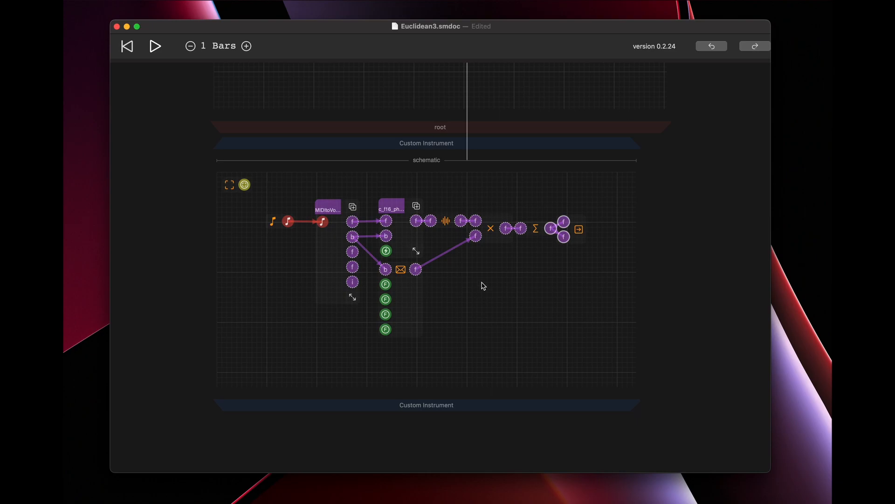
# Add an AudioFiles component to the Custom Instrument schematic and bring up Finder's DrumKit folder over the document.
pyautogui.click(516, 283)
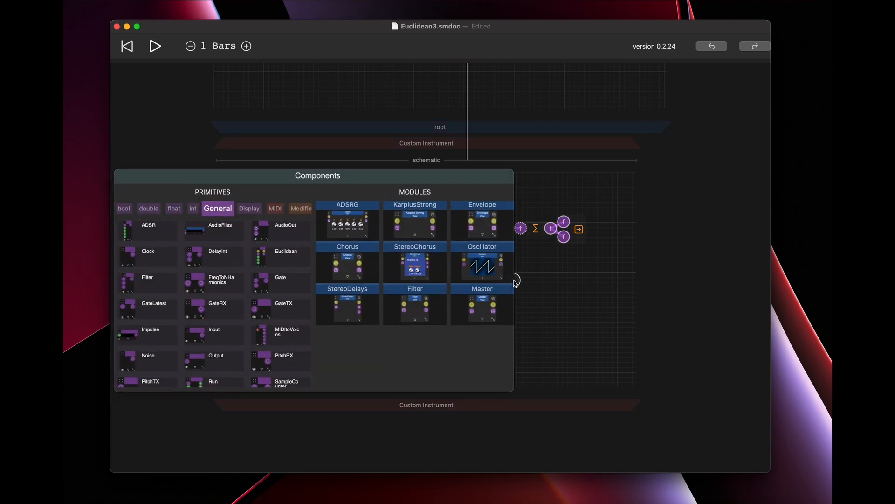
pyautogui.click(216, 236)
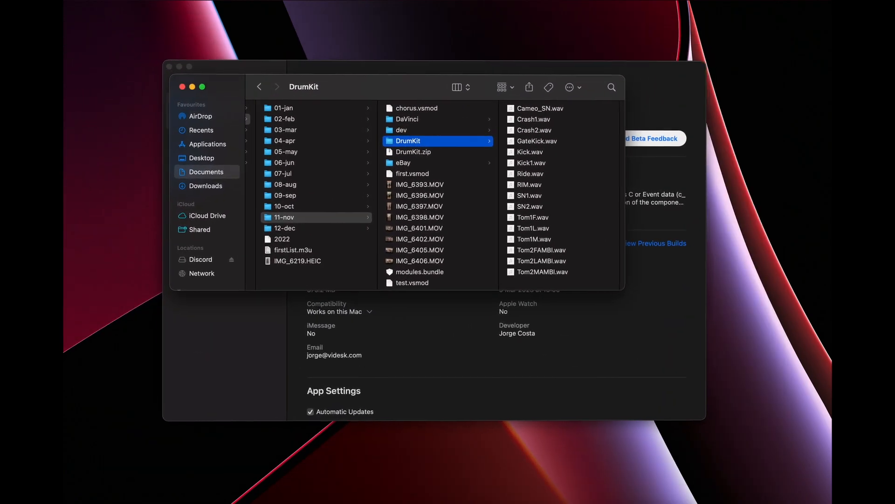
pyautogui.press('super+Tab')
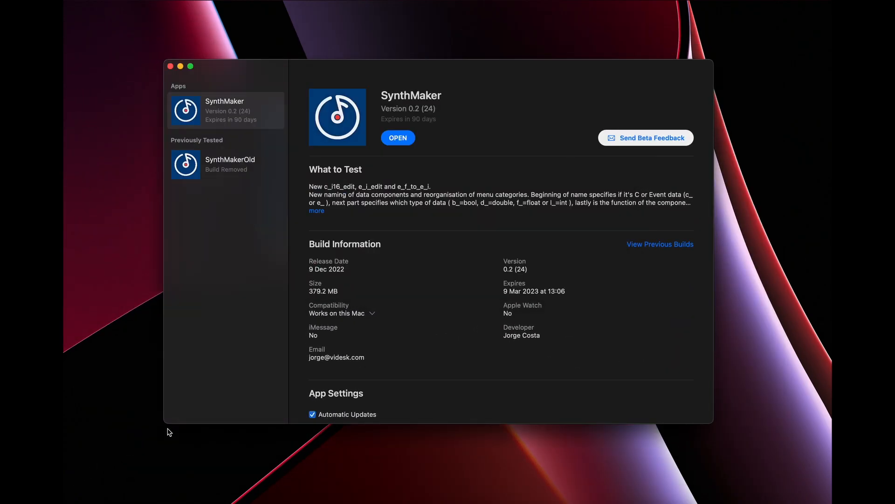
pyautogui.press('super+Tab')
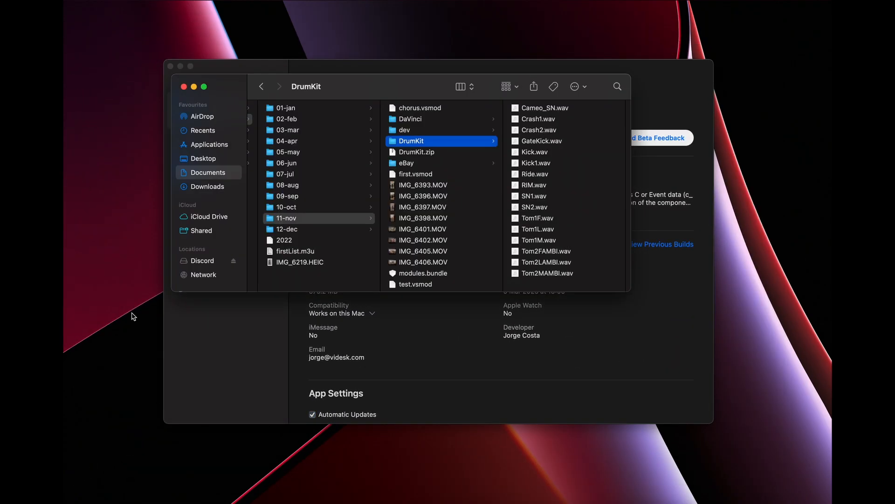
pyautogui.press('ctrl+super+space')
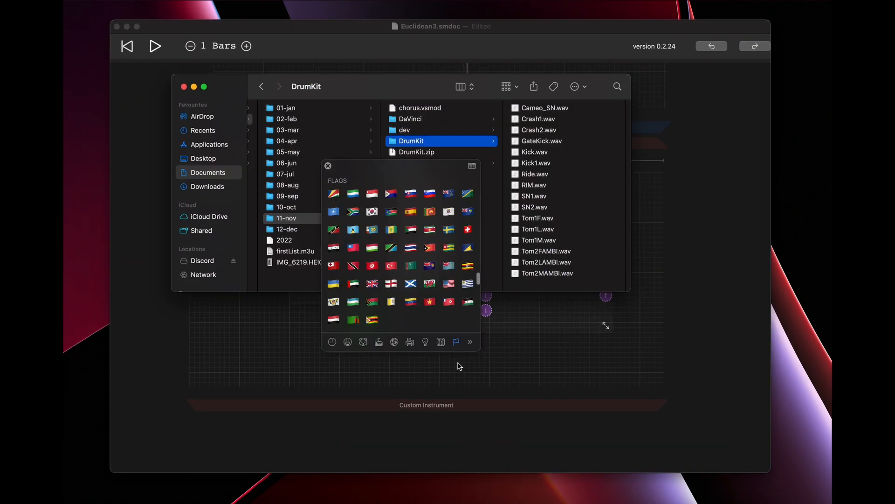
pyautogui.click(329, 166)
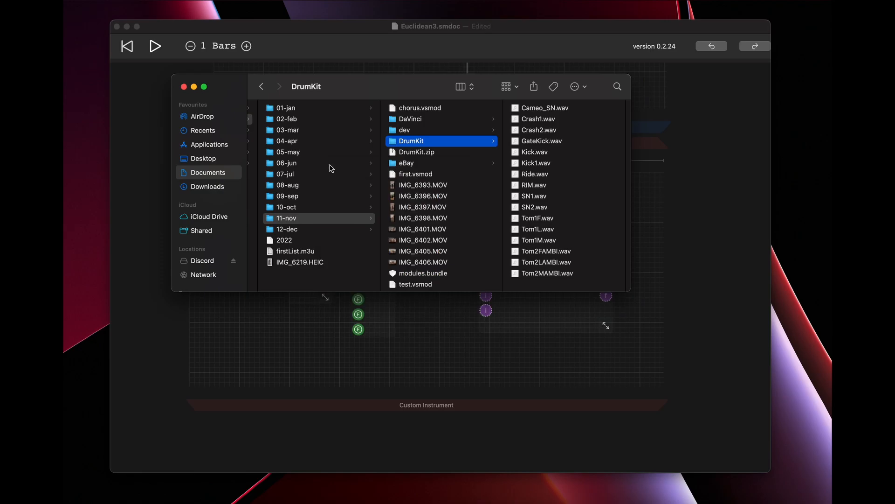
# Load all DrumKit WAV files, from Cameo_SN.wav to Tom2MAMBI.wav, into the AudioFiles component and close the Finder window.
pyautogui.click(526, 110)
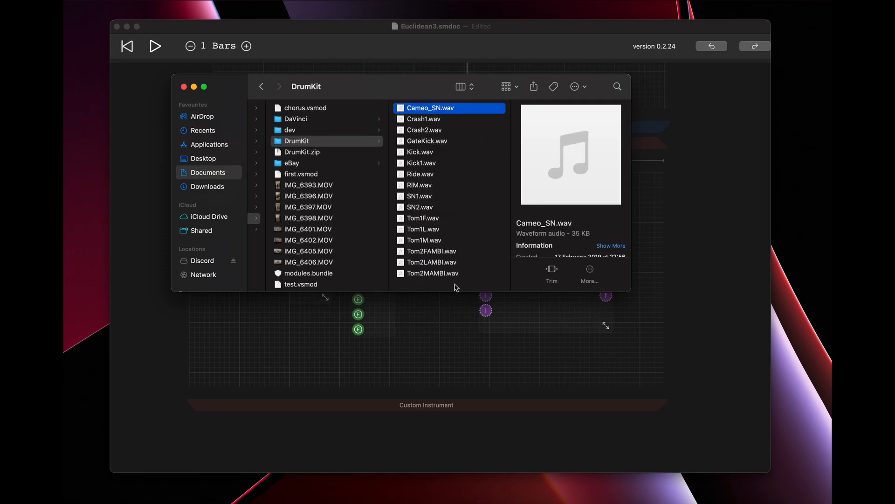
pyautogui.keyDown('shift'); pyautogui.click(426, 274); pyautogui.keyUp('shift')
pyautogui.moveTo(404, 111); pyautogui.dragTo(554, 308)
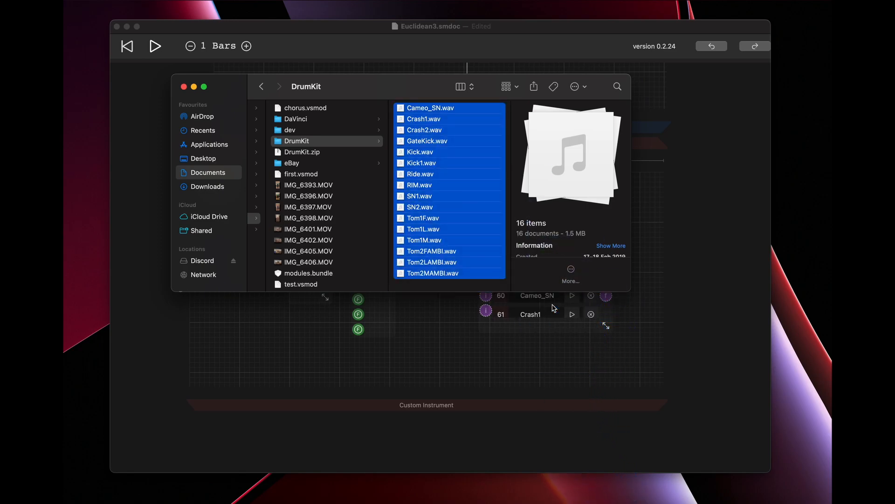
pyautogui.click(184, 87)
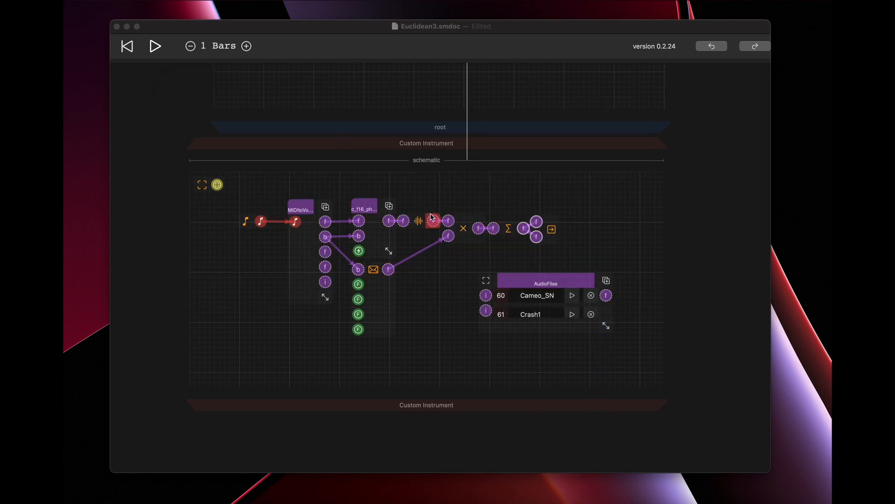
# Move the AudioFiles component and enlarge it to list seven samples, from Cameo_SN to Ride.
pyautogui.click(520, 279)
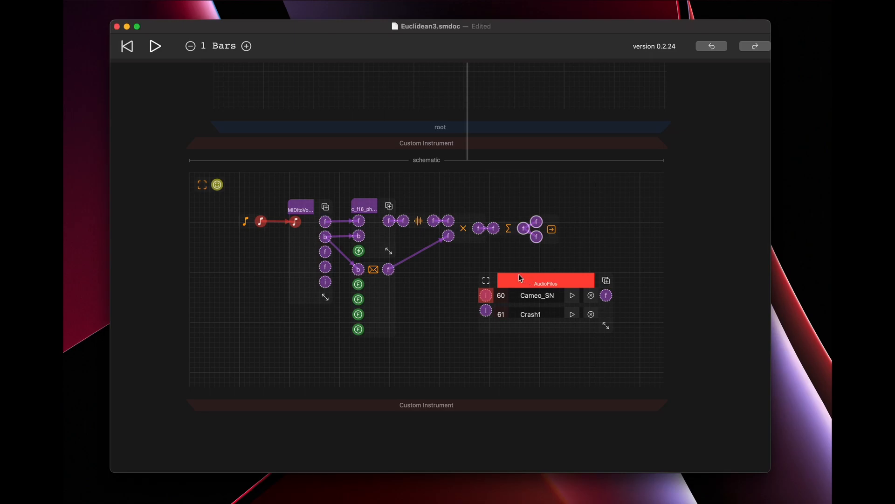
pyautogui.moveTo(555, 287); pyautogui.dragTo(514, 291)
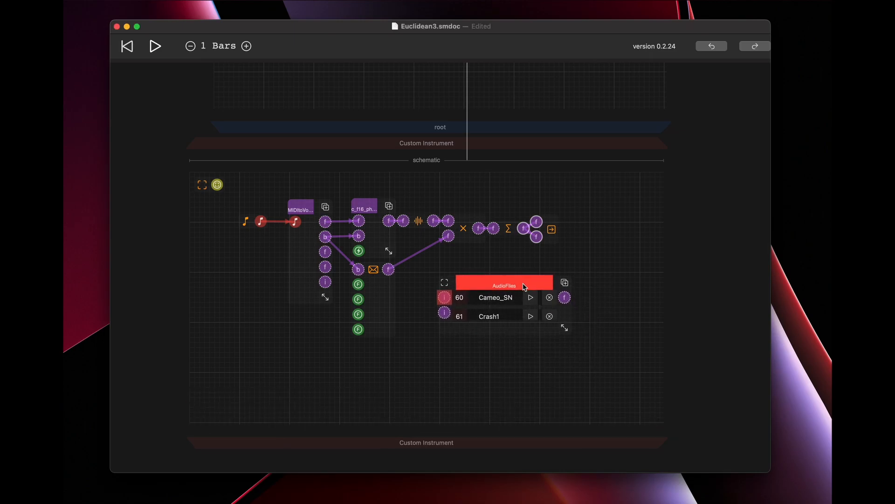
pyautogui.moveTo(586, 333); pyautogui.dragTo(634, 427)
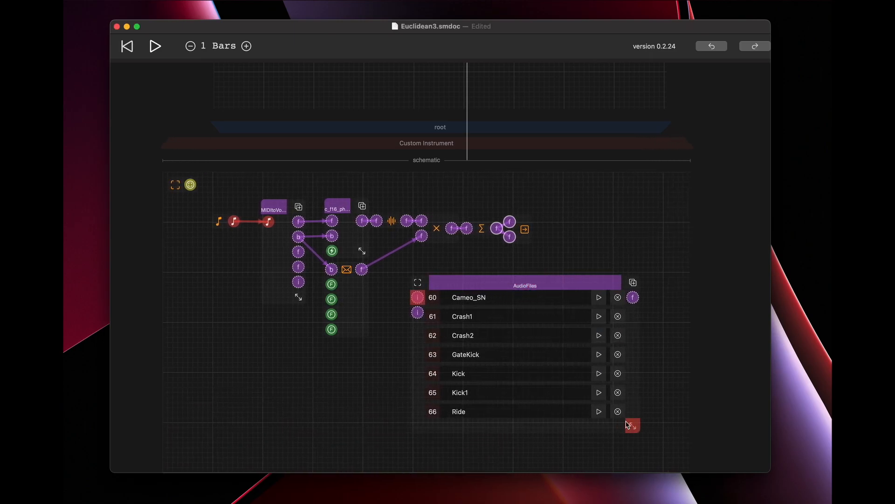
pyautogui.moveTo(541, 281); pyautogui.dragTo(566, 286)
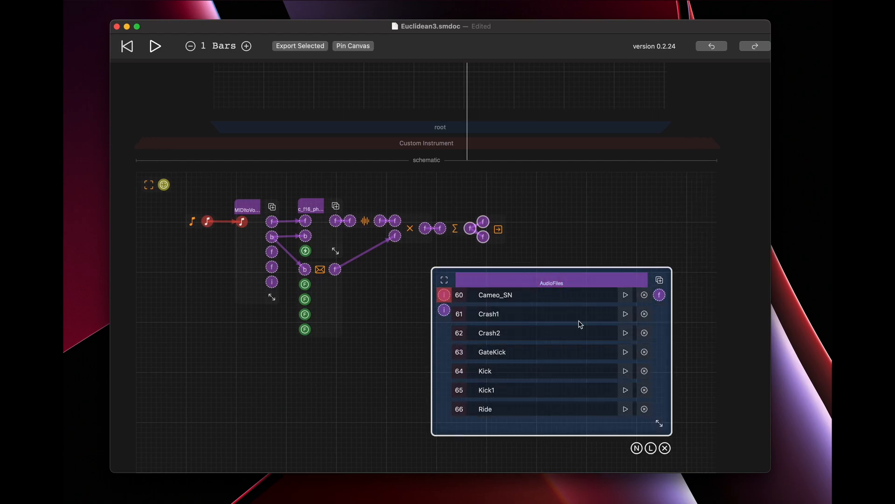
# Show the AudioFiles port labels, then narrow the component and move it farther from the existing synth nodes.
pyautogui.click(650, 449)
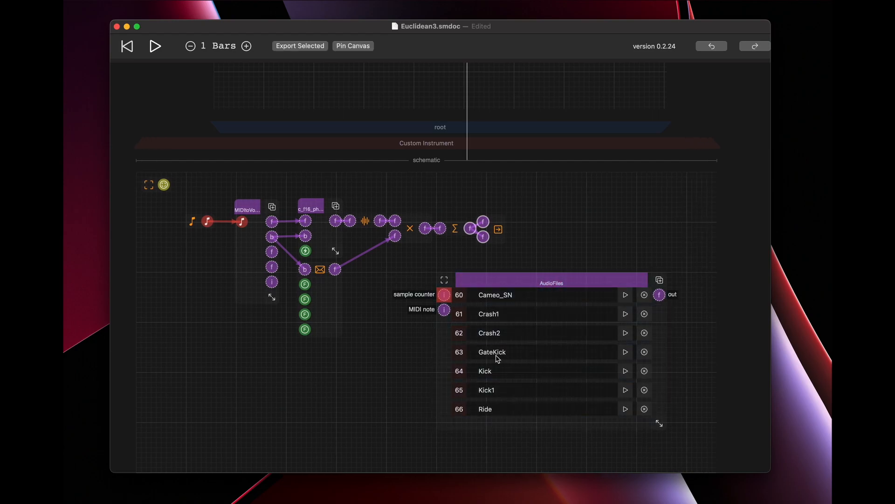
pyautogui.moveTo(657, 424); pyautogui.dragTo(630, 429)
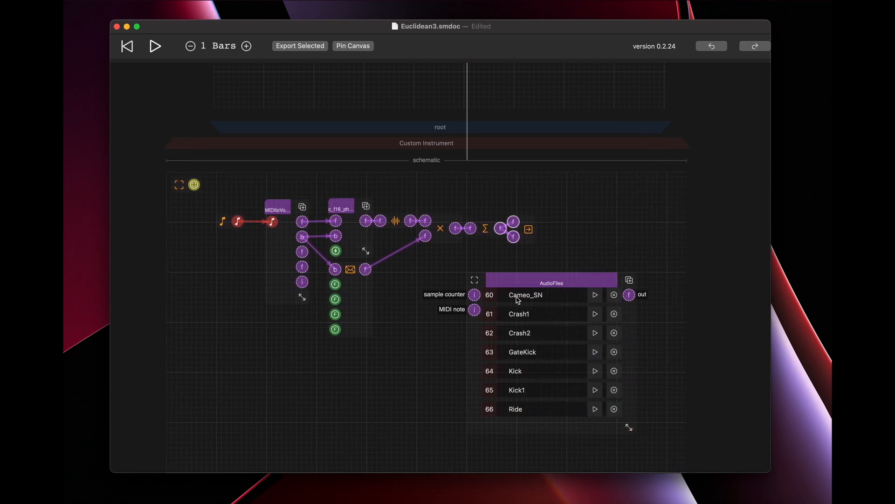
pyautogui.moveTo(528, 283); pyautogui.dragTo(582, 287)
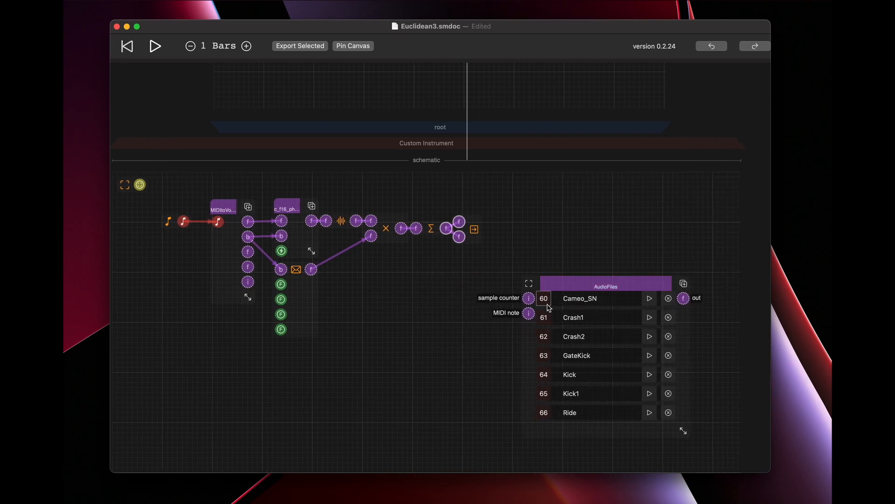
pyautogui.doubleClick(425, 298)
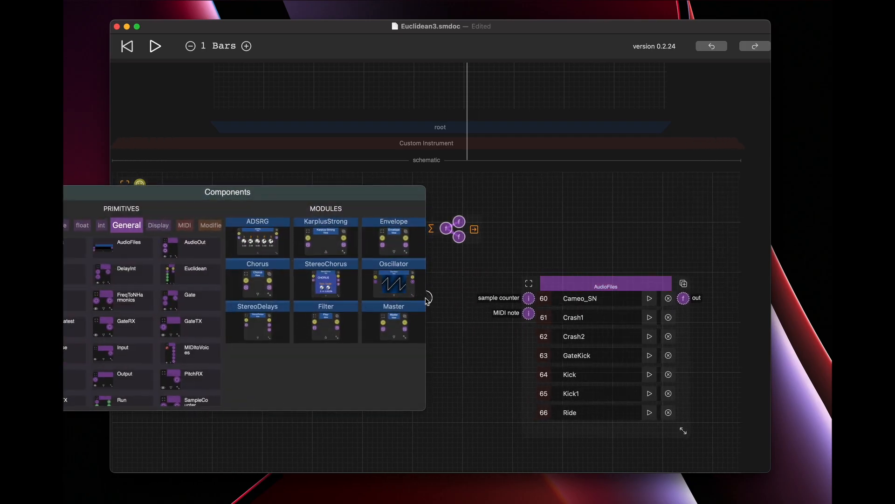
pyautogui.scroll(-3, 189, 289)
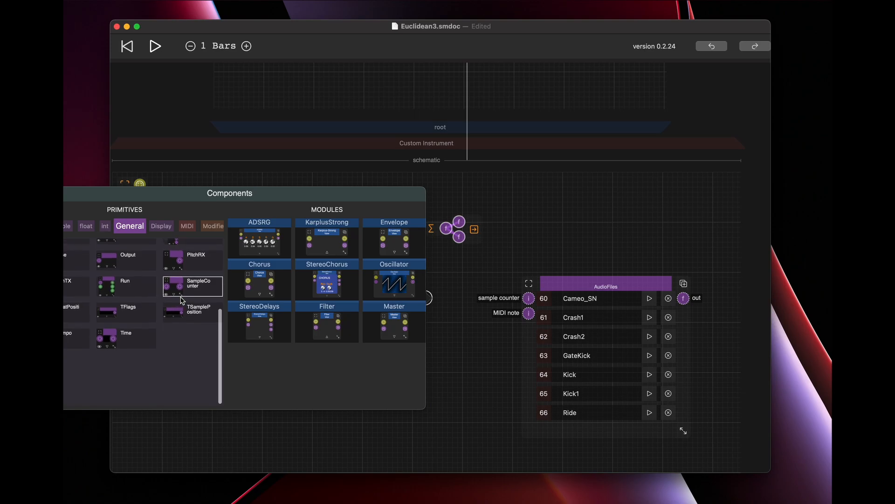
pyautogui.click(189, 314)
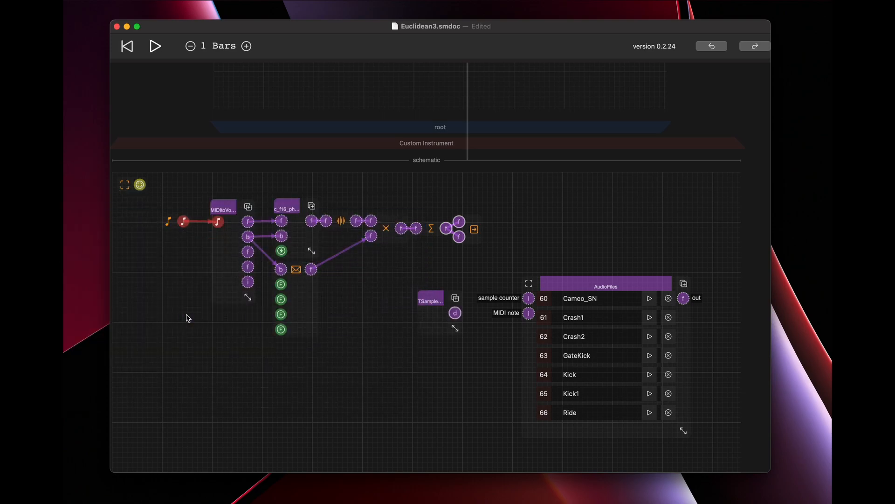
pyautogui.click(429, 298)
pyautogui.click(462, 353)
# Add a SampleCounter component and connect its output to the sample counter input of AudioFiles.
pyautogui.doubleClick(416, 316)
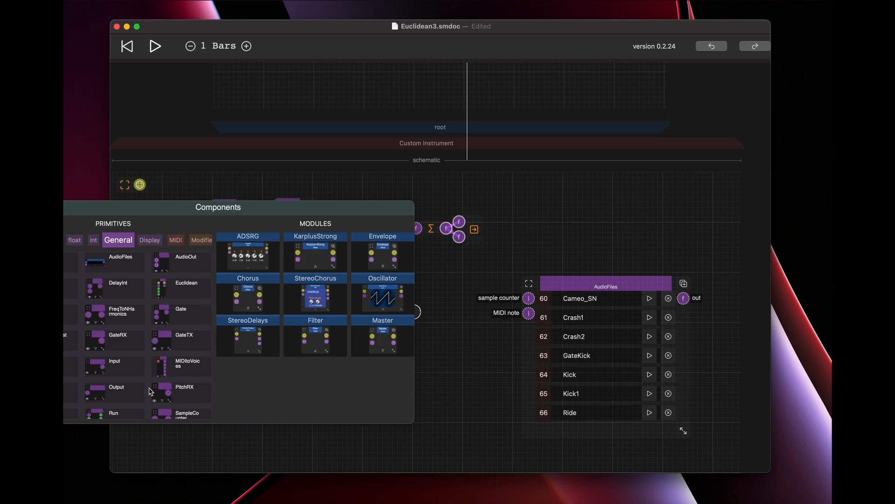
pyautogui.scroll(-2, 152, 391)
pyautogui.click(178, 369)
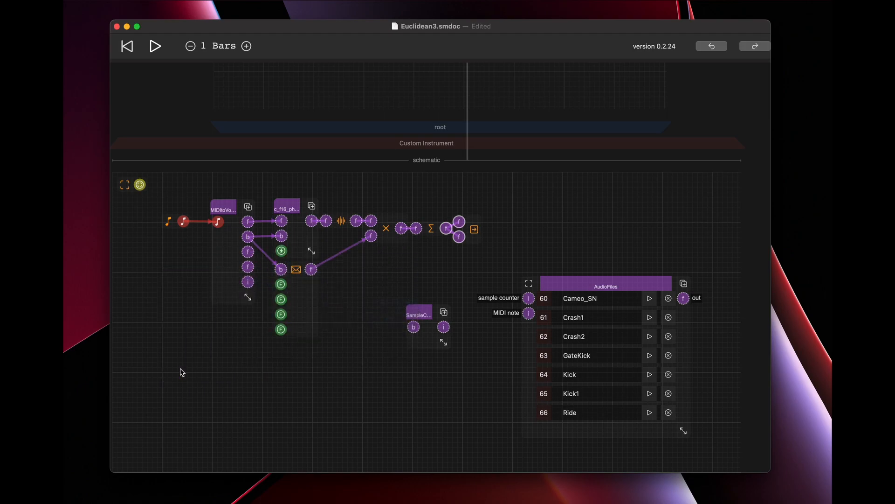
pyautogui.moveTo(444, 327); pyautogui.dragTo(469, 306)
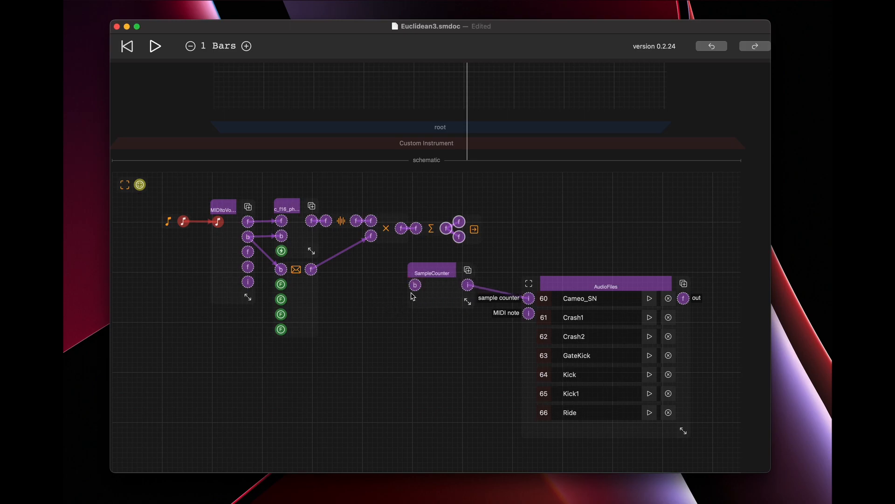
# Connect the MIDItoVoices gate output to SampleCounter's input and reposition SampleCounter and AudioFiles.
pyautogui.moveTo(248, 237); pyautogui.dragTo(397, 283)
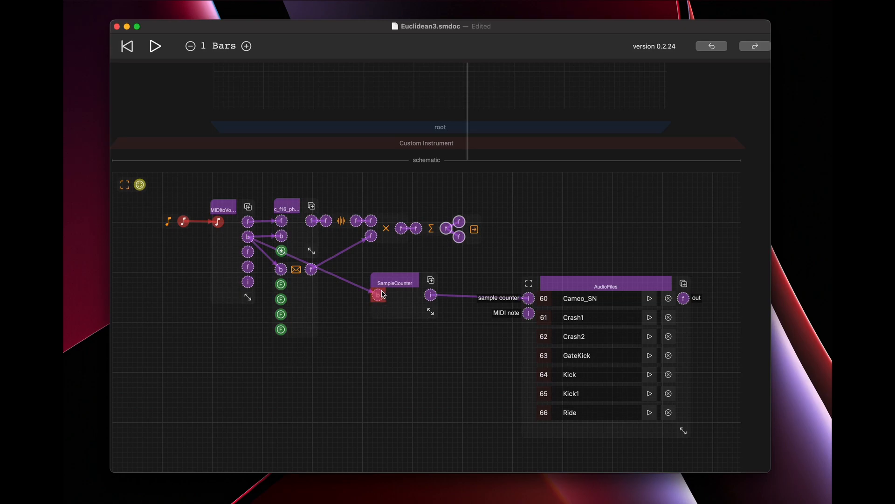
pyautogui.moveTo(396, 285); pyautogui.dragTo(392, 306)
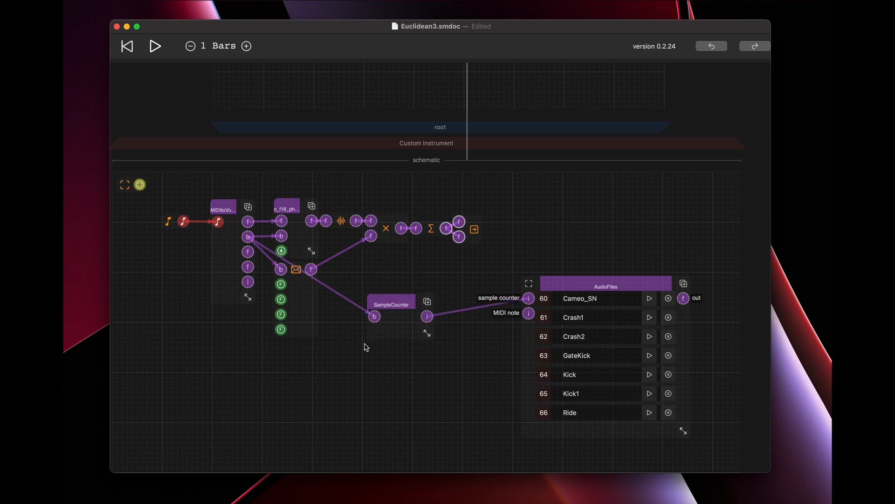
pyautogui.moveTo(573, 281); pyautogui.dragTo(549, 288)
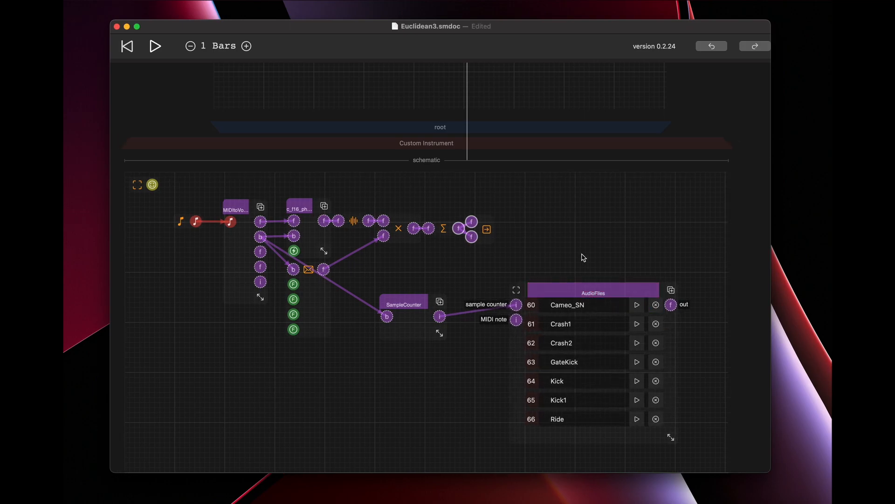
# Move the sum and output nodes above AudioFiles and replace the multiplier's wire into the sum with the AudioFiles output.
pyautogui.click(487, 234)
pyautogui.moveTo(487, 234); pyautogui.dragTo(641, 232)
pyautogui.click(465, 234)
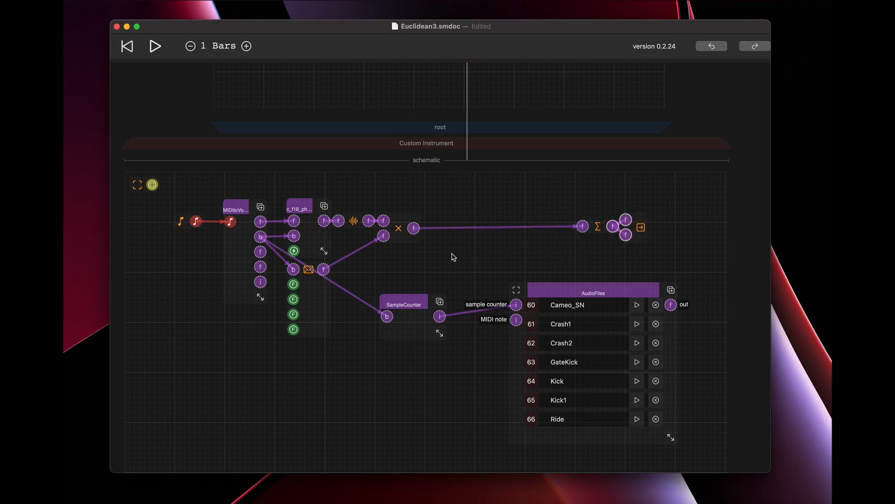
pyautogui.moveTo(583, 227); pyautogui.dragTo(458, 215)
pyautogui.moveTo(671, 305); pyautogui.dragTo(583, 227)
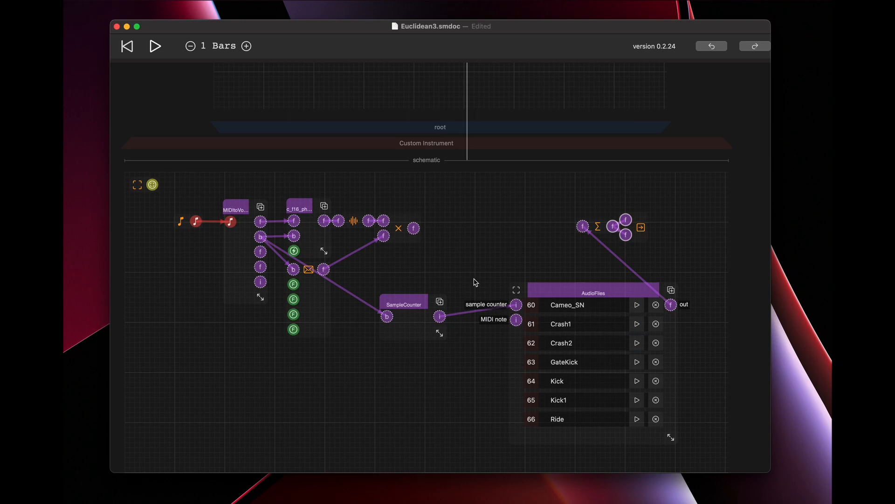
# Shift the MIDItoVoices component away from the phase oscillator and show its port labels.
pyautogui.moveTo(239, 211); pyautogui.dragTo(226, 211)
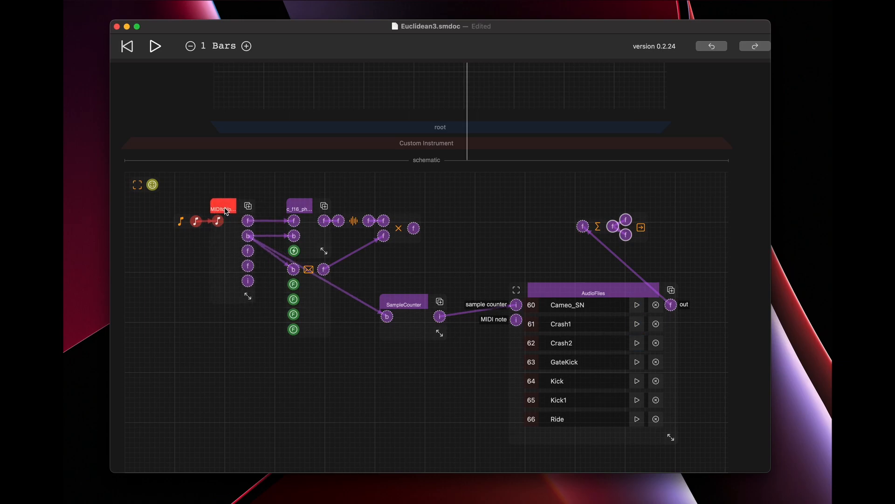
pyautogui.click(225, 211)
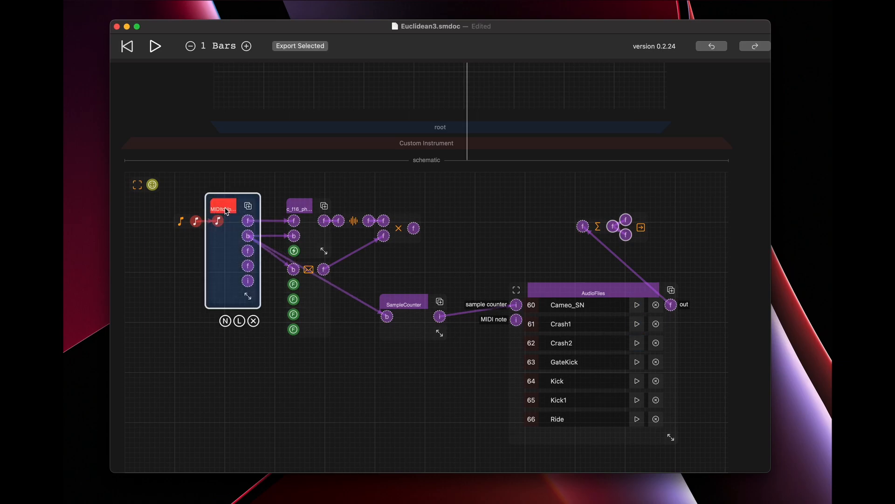
pyautogui.click(239, 322)
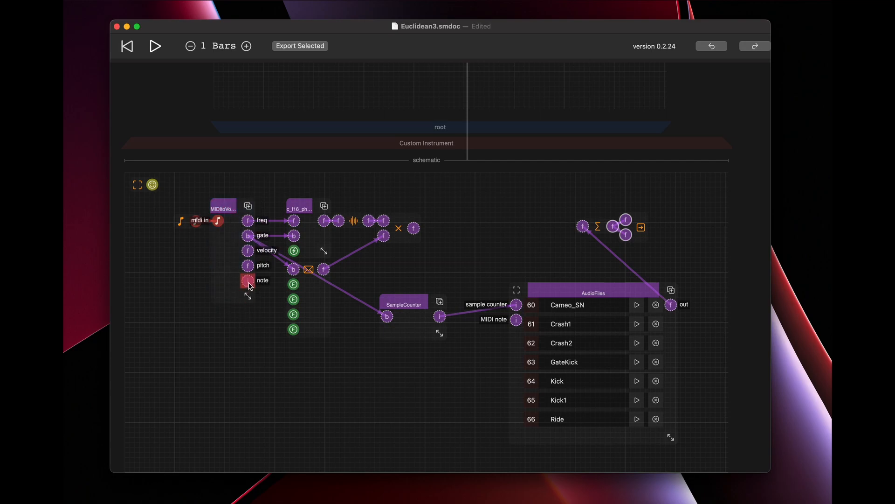
# Wire the MIDItoVoices note output into a new, enlarged c_i16_show display and into the MIDI note input of AudioFiles.
pyautogui.moveTo(251, 286); pyautogui.dragTo(329, 369)
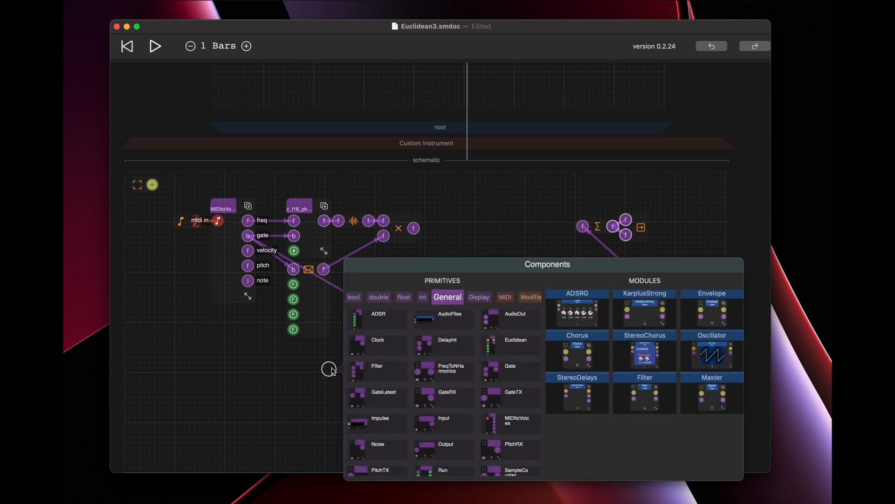
pyautogui.click(422, 298)
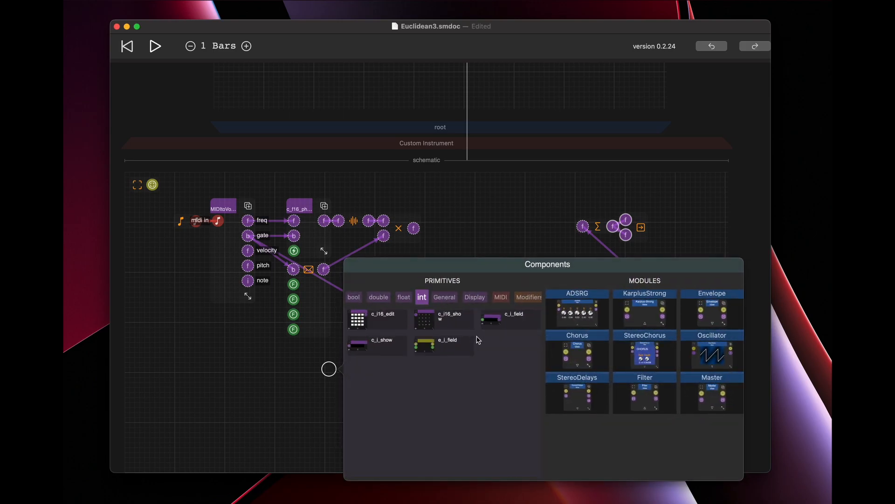
pyautogui.click(446, 325)
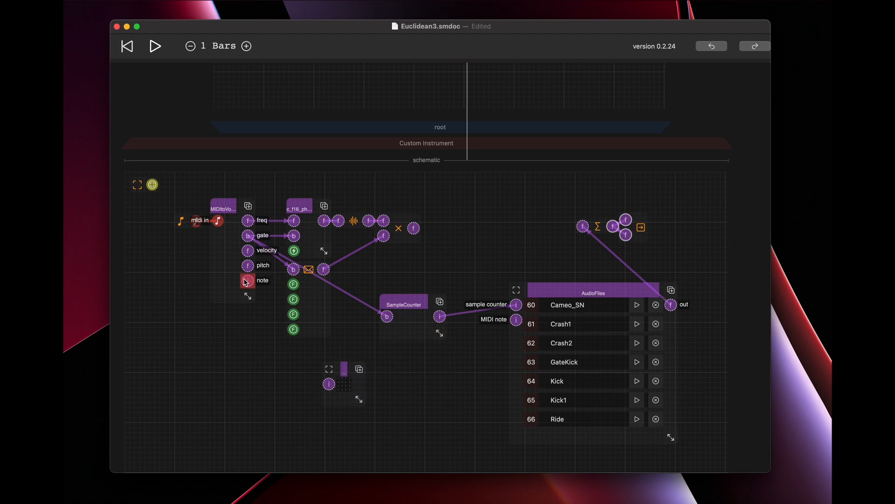
pyautogui.moveTo(359, 400); pyautogui.dragTo(475, 460)
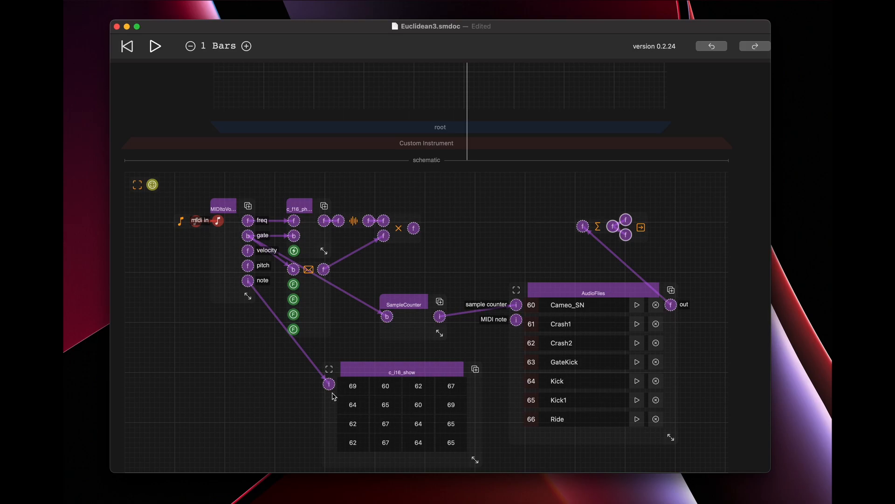
pyautogui.moveTo(248, 281); pyautogui.dragTo(540, 345)
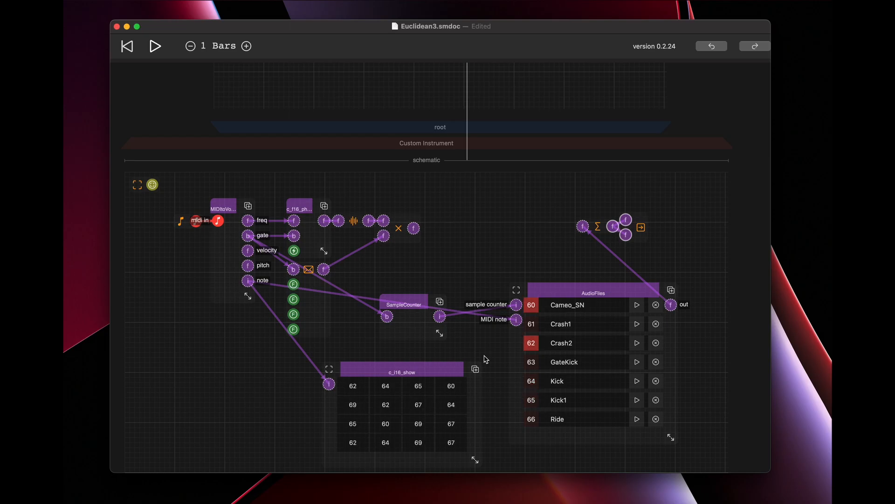
# Delete the c_i16_show display and move SampleCounter up, clear of the note wire into AudioFiles.
pyautogui.scroll(-5, 413, 378)
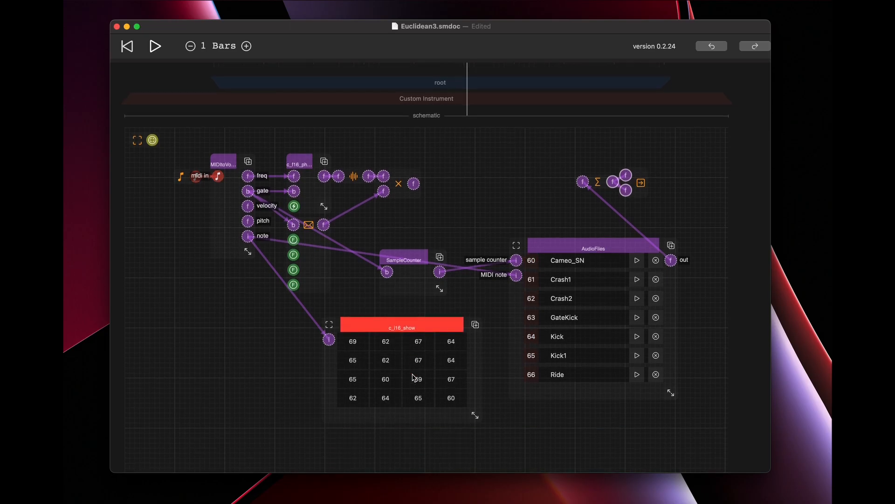
pyautogui.click(417, 270)
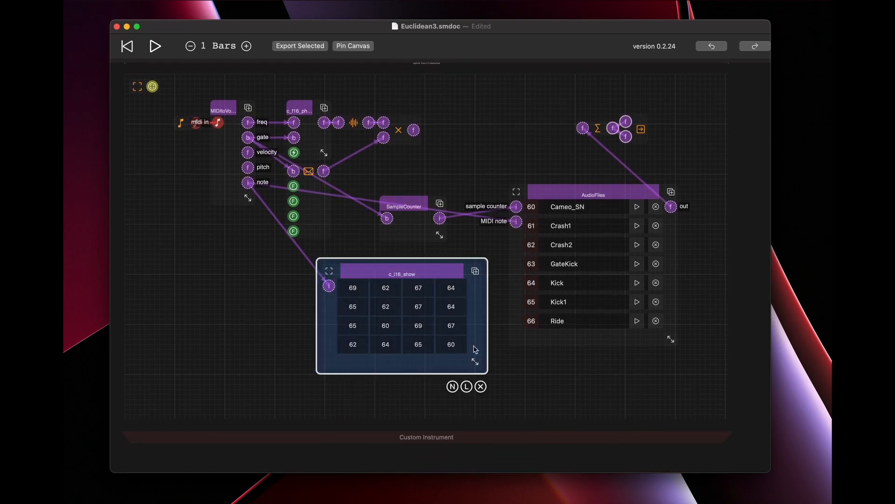
pyautogui.click(482, 387)
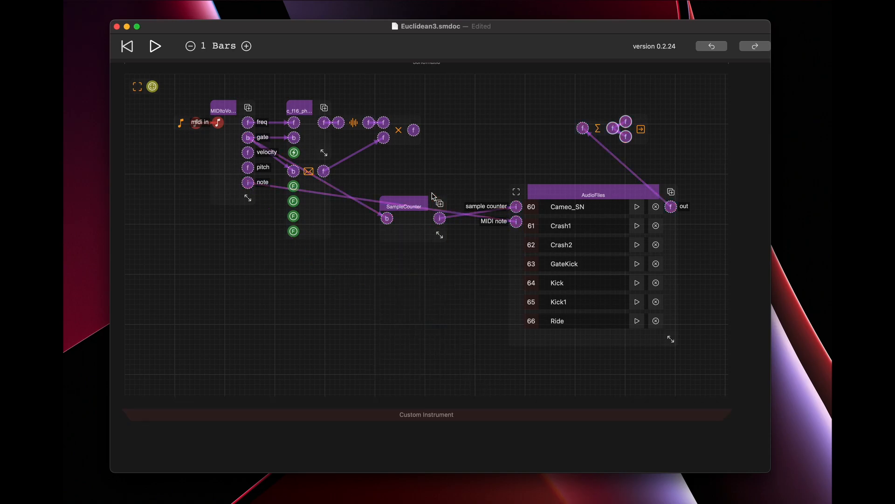
pyautogui.moveTo(419, 203); pyautogui.dragTo(432, 172)
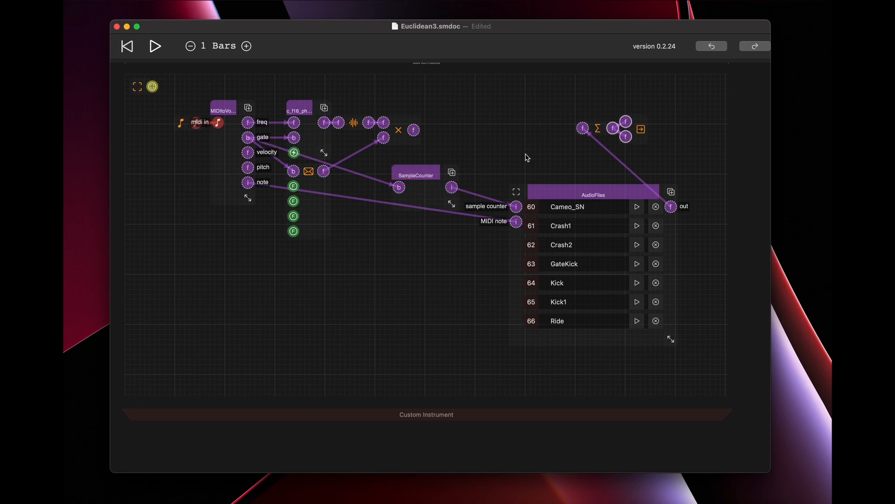
# Add a View component to the empty area below MIDItoVoices and open its inner schematic.
pyautogui.doubleClick(300, 280)
pyautogui.hscroll(3, 499, 209)
pyautogui.click(500, 207)
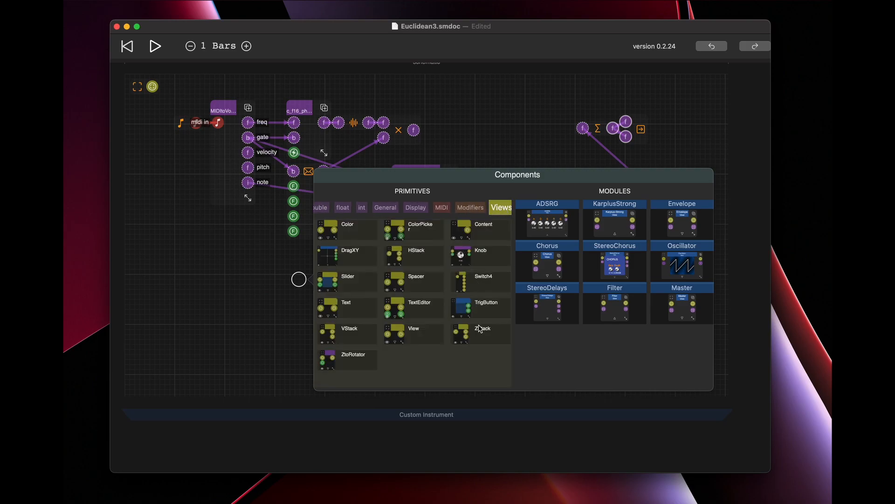
pyautogui.click(406, 339)
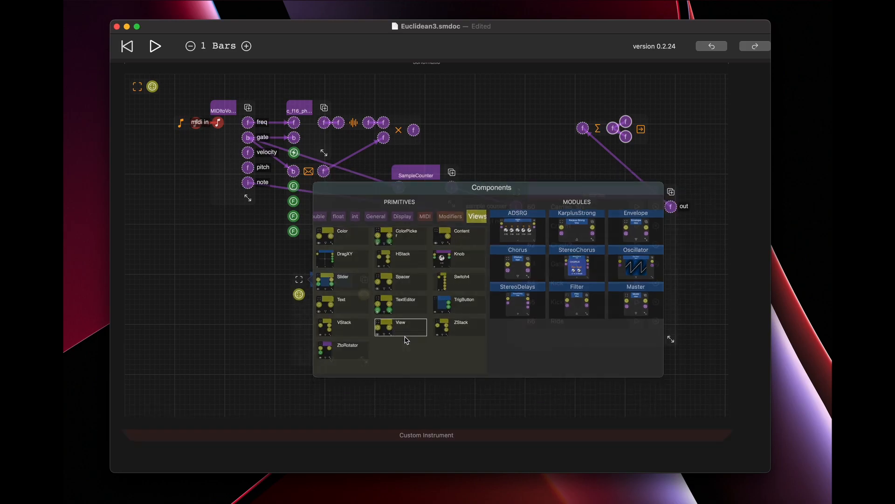
pyautogui.click(331, 359)
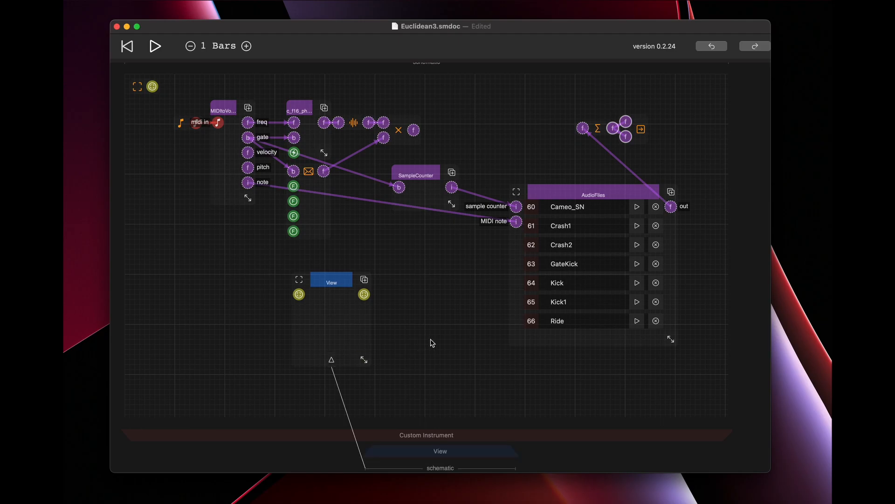
# Add a nested View component inside the new View's schematic and open its inner schematic.
pyautogui.scroll(-5, 426, 342)
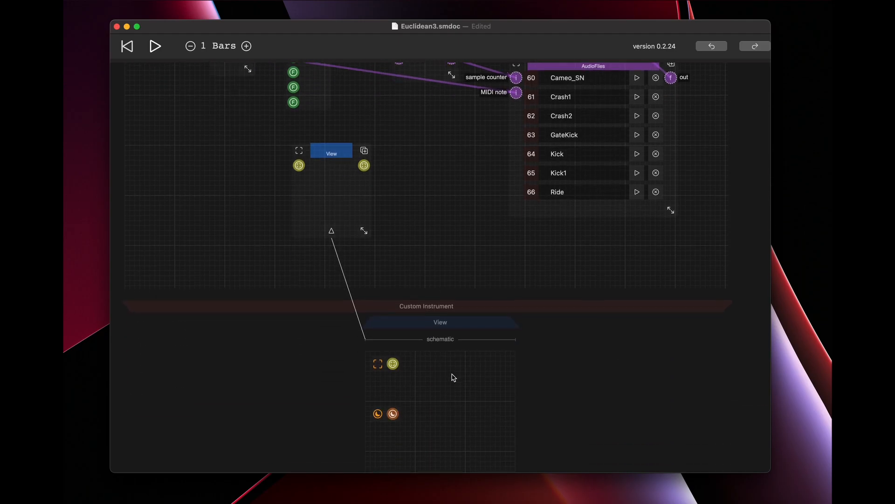
pyautogui.click(470, 374)
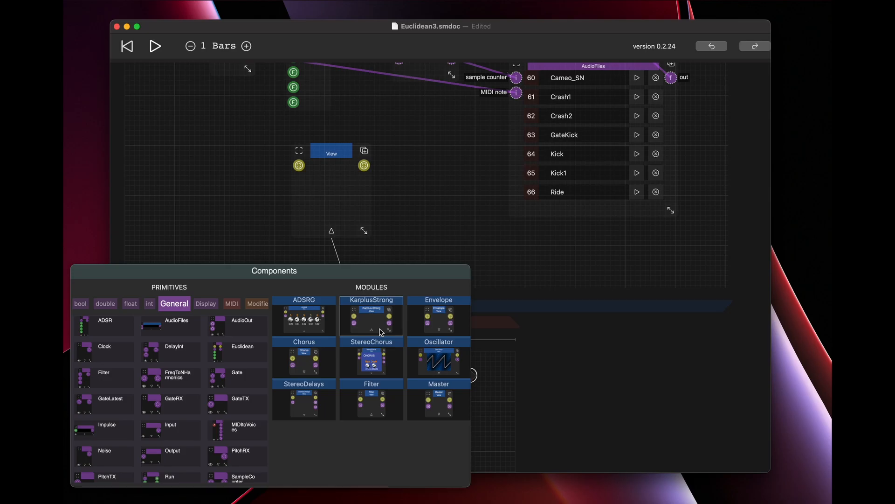
pyautogui.hscroll(3, 256, 306)
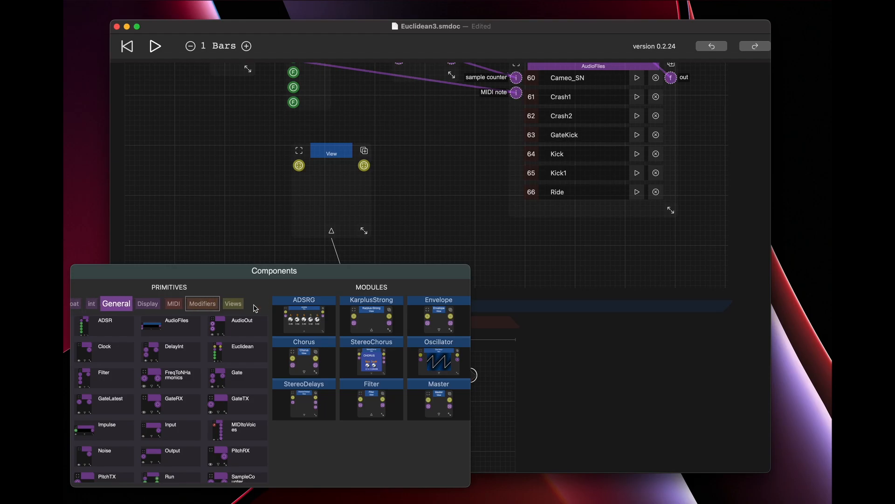
pyautogui.click(256, 307)
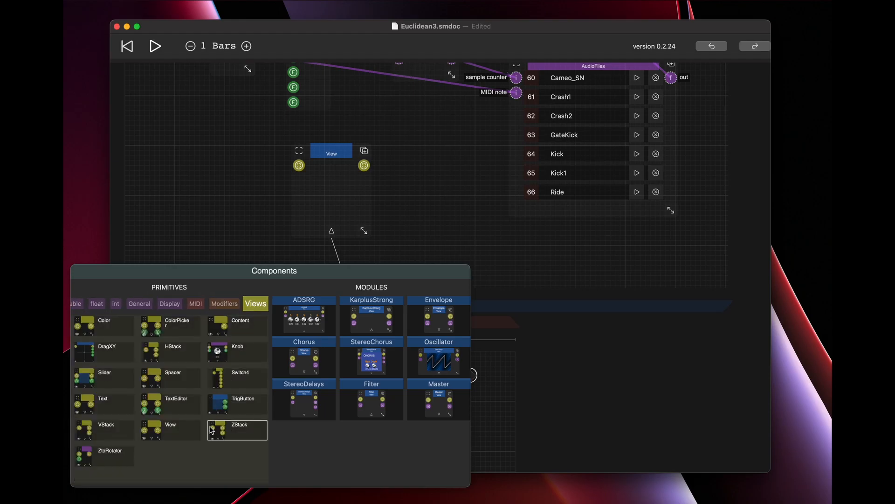
pyautogui.click(185, 428)
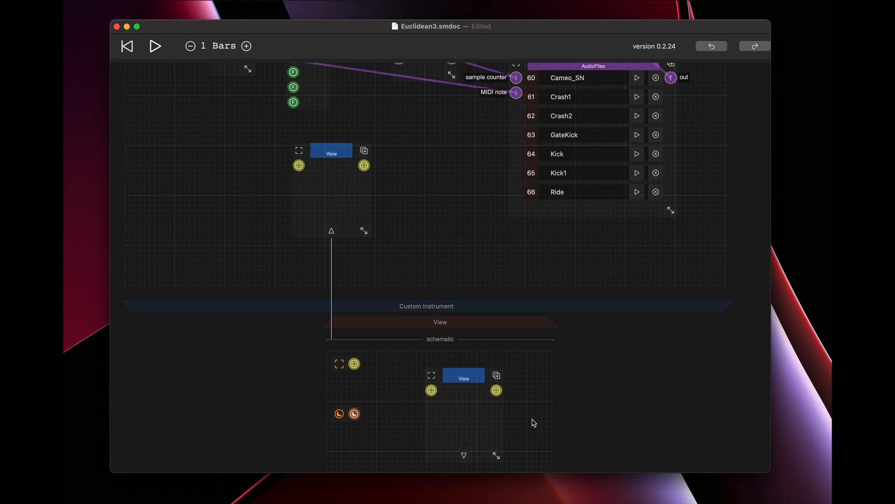
pyautogui.scroll(-5, 537, 391)
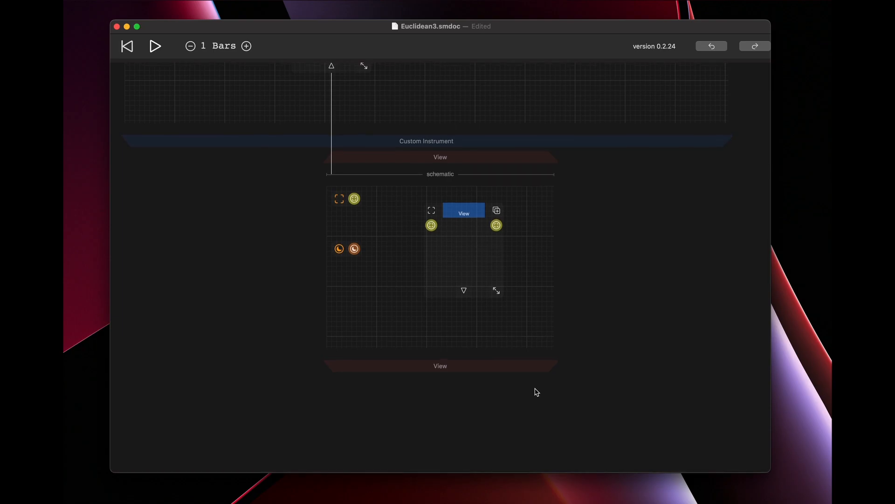
pyautogui.click(464, 402)
# Add an enlarged Euclidean component to the innermost View's schematic and wire the schematic's view node into its first input.
pyautogui.scroll(-10, 496, 409)
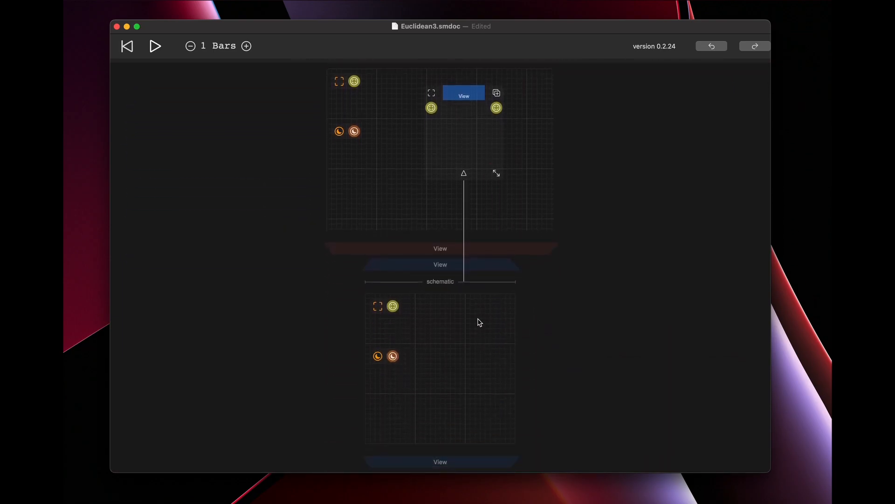
pyautogui.click(477, 314)
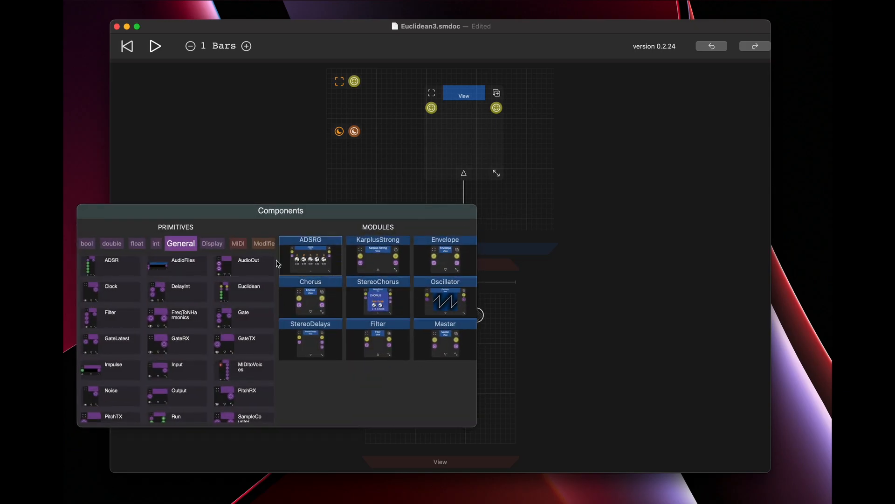
pyautogui.click(243, 292)
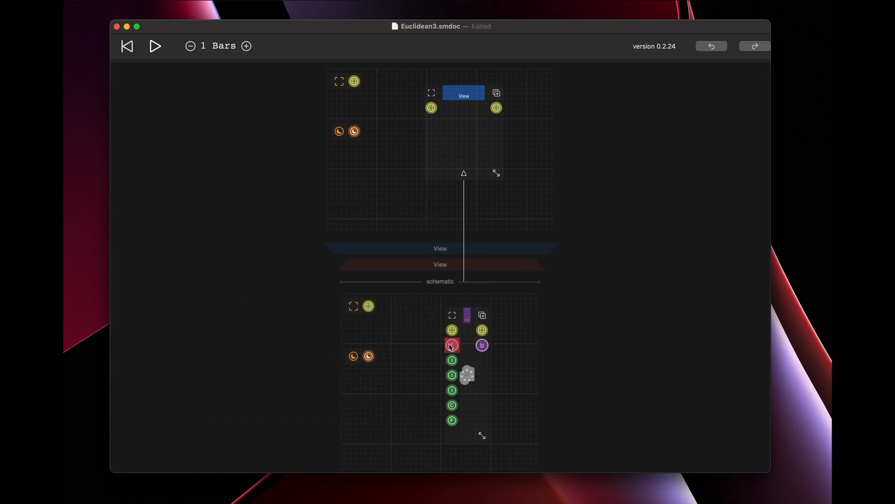
pyautogui.moveTo(482, 435); pyautogui.dragTo(553, 443)
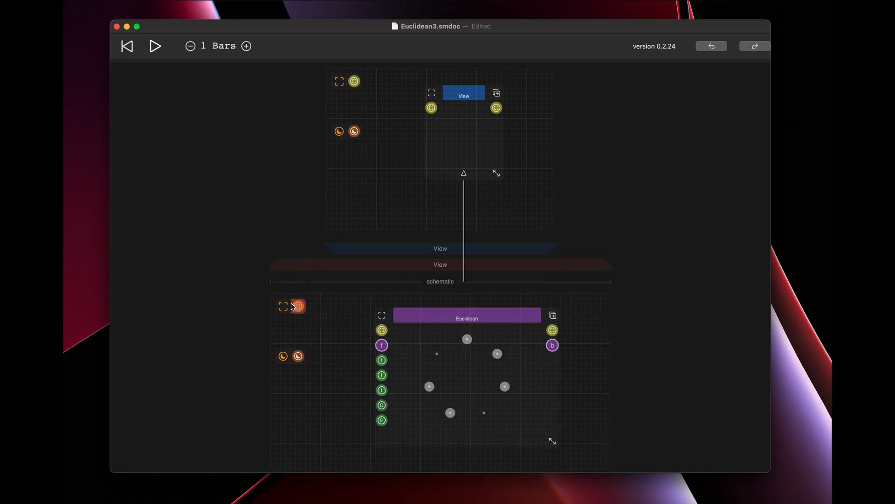
pyautogui.moveTo(298, 306); pyautogui.dragTo(382, 330)
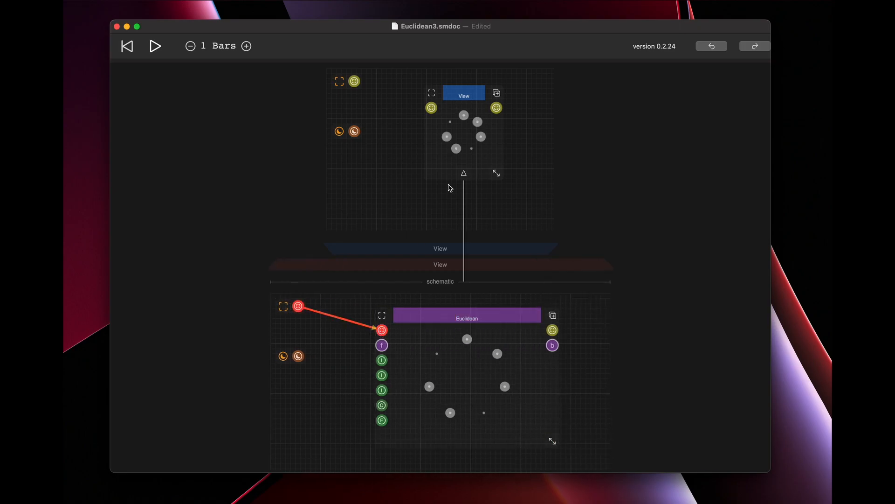
# Enlarge the nested View slightly and shift the Euclidean component to the right inside its schematic.
pyautogui.moveTo(497, 173); pyautogui.dragTo(511, 190)
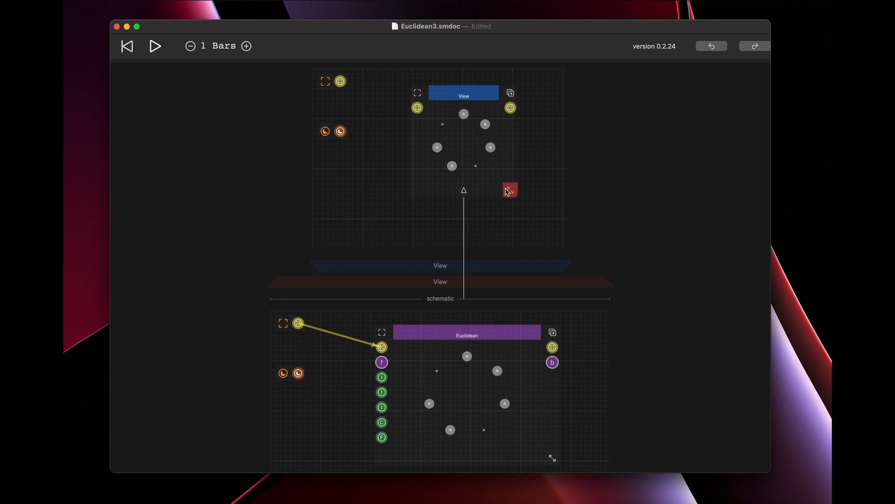
pyautogui.scroll(-3, 525, 231)
pyautogui.scroll(8, 525, 238)
pyautogui.scroll(-12, 513, 230)
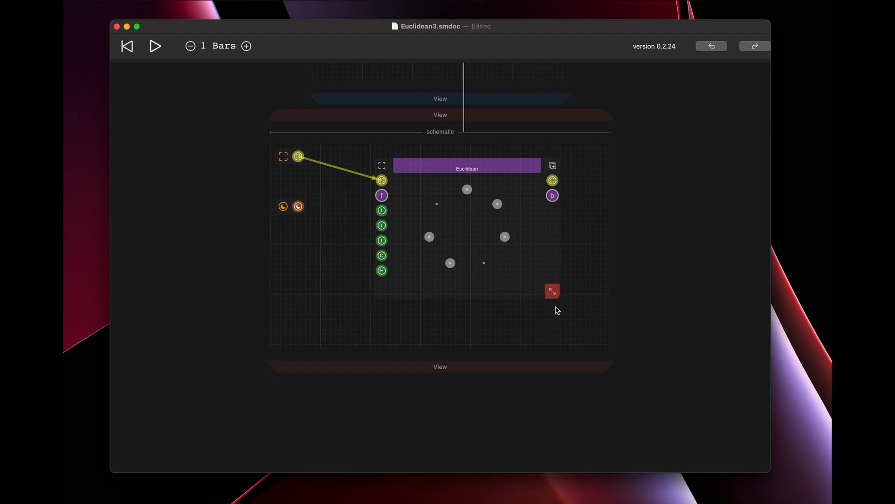
pyautogui.moveTo(468, 174); pyautogui.dragTo(533, 174)
# Add a ColorPicker to the left of Euclidean and connect its color output to Euclidean's color input.
pyautogui.doubleClick(266, 260)
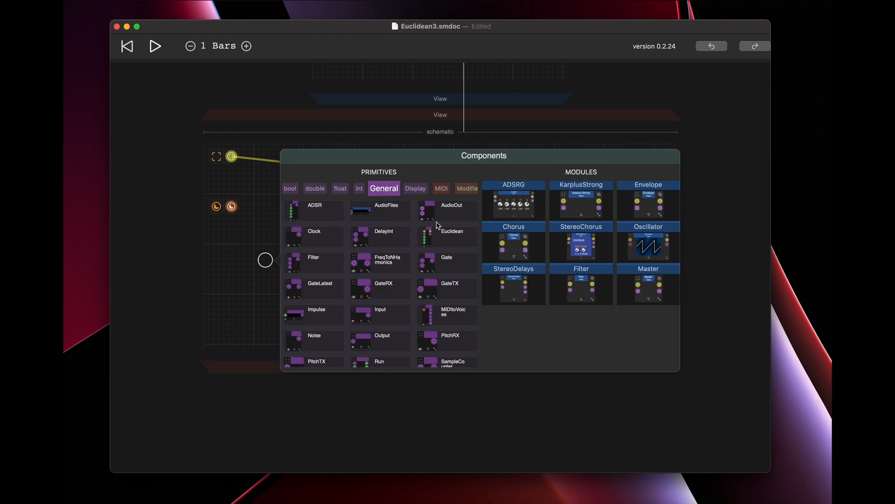
pyautogui.hscroll(3, 464, 191)
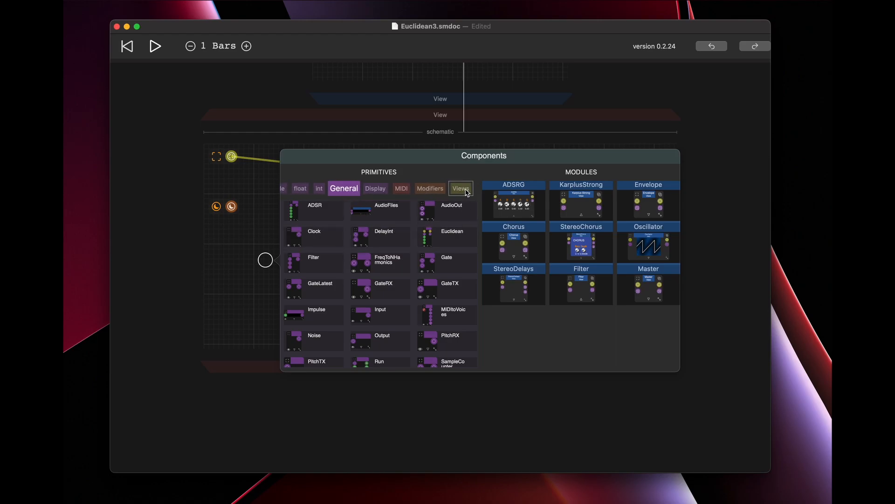
pyautogui.click(465, 189)
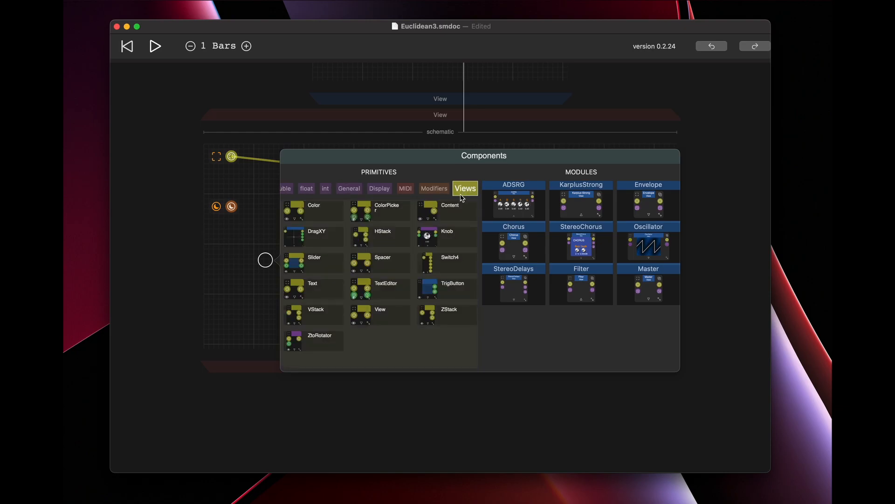
pyautogui.click(385, 209)
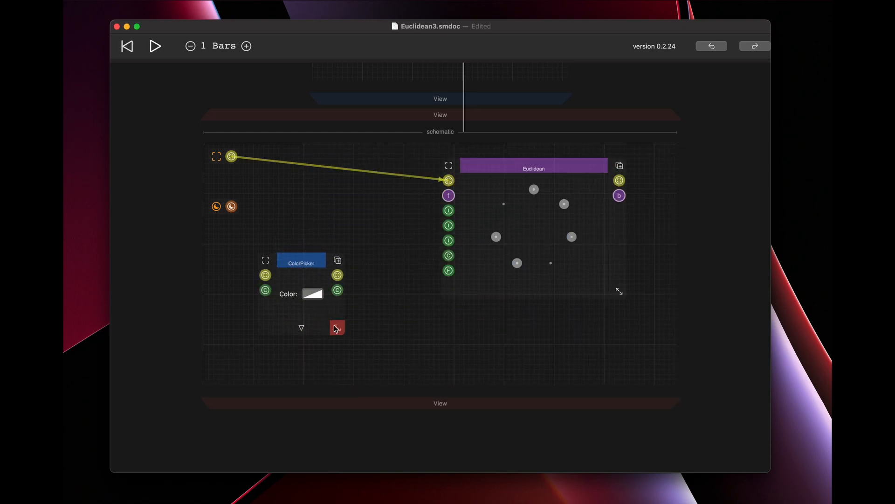
pyautogui.moveTo(337, 290); pyautogui.dragTo(449, 255)
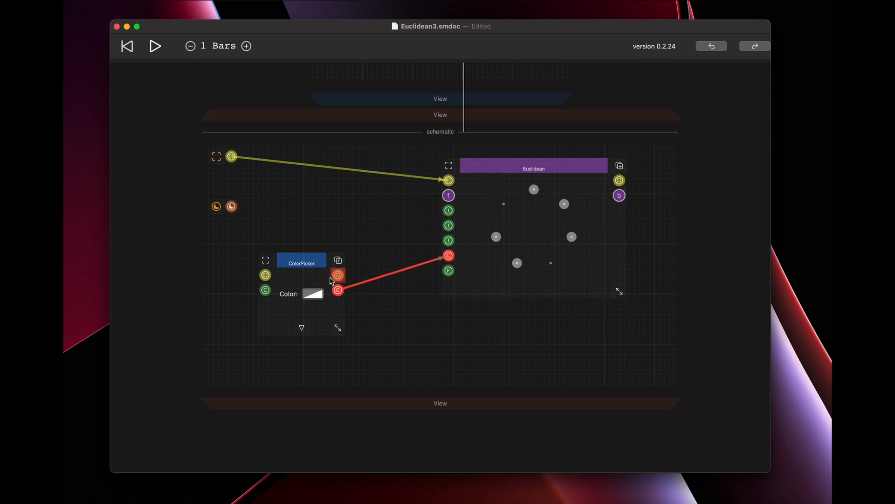
# Set the ColorPicker's color to red and close the color chooser.
pyautogui.click(318, 294)
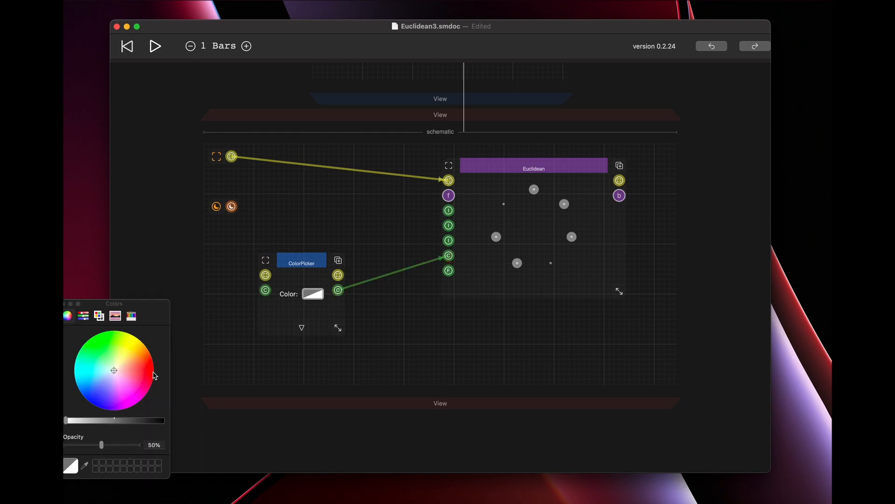
pyautogui.click(153, 373)
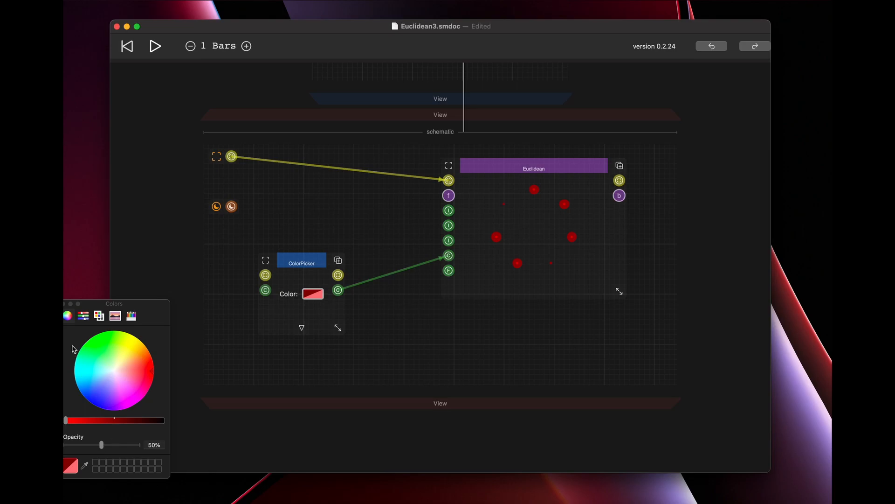
pyautogui.click(65, 304)
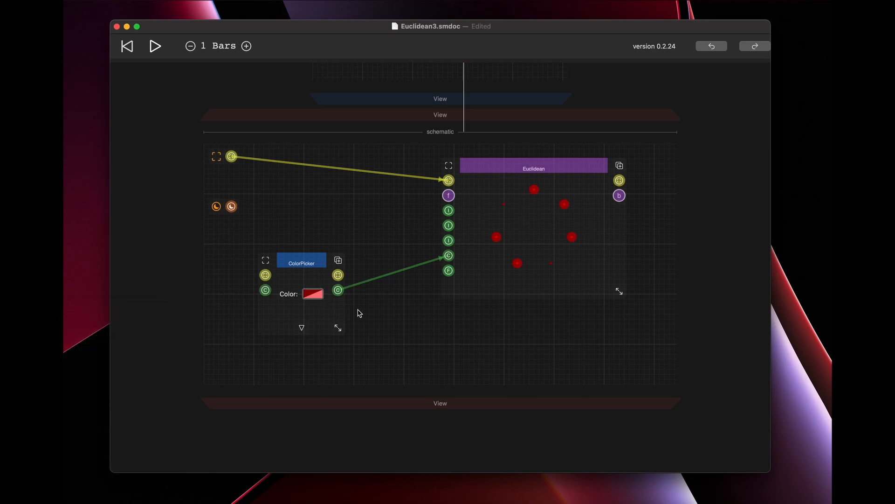
# Show the Euclidean component's port labels and nudge the component slightly to the left.
pyautogui.click(543, 168)
pyautogui.click(597, 316)
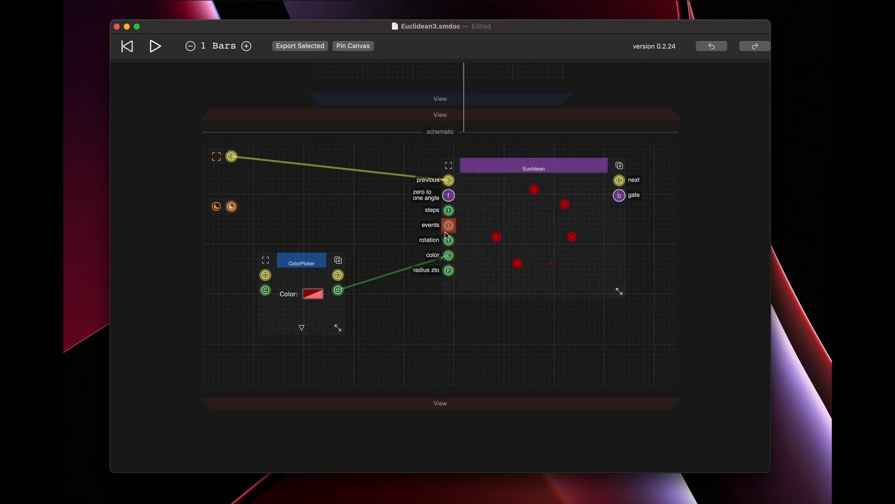
pyautogui.moveTo(547, 169); pyautogui.dragTo(534, 168)
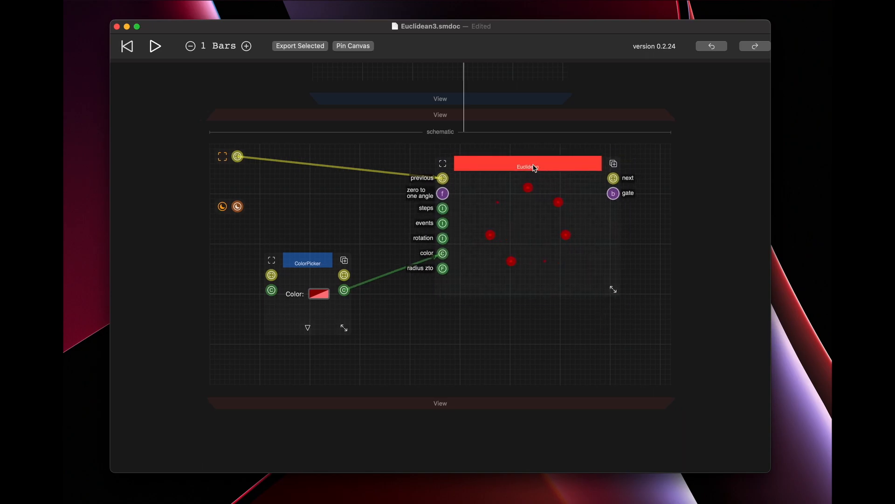
# Move the ColorPicker down and to the right, below Euclidean's radius zto input.
pyautogui.moveTo(442, 101); pyautogui.dragTo(442, 181)
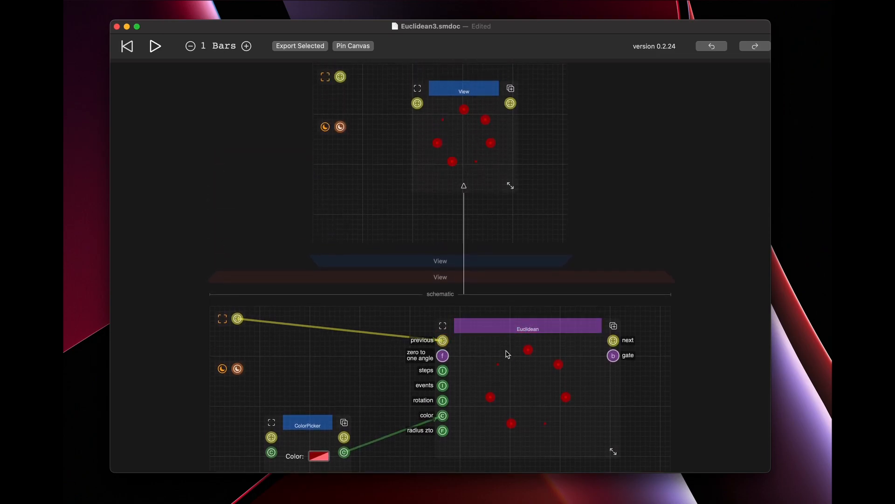
pyautogui.scroll(-3, 507, 353)
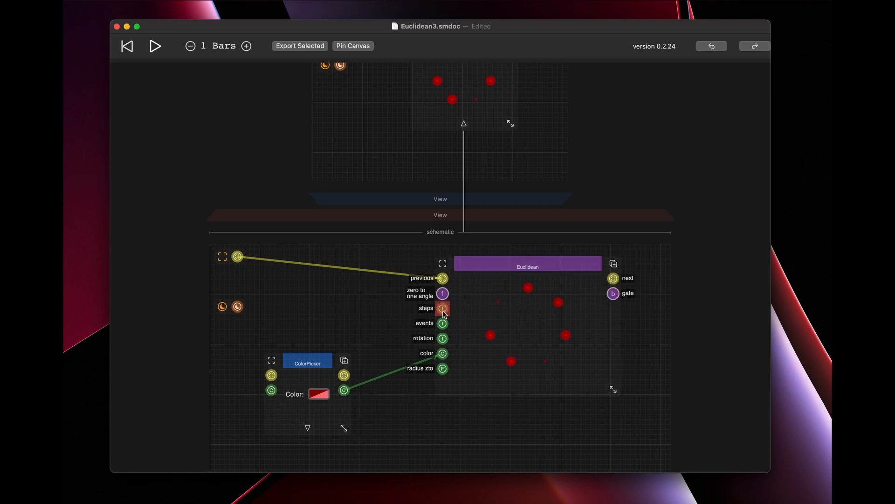
pyautogui.scroll(5, 455, 215)
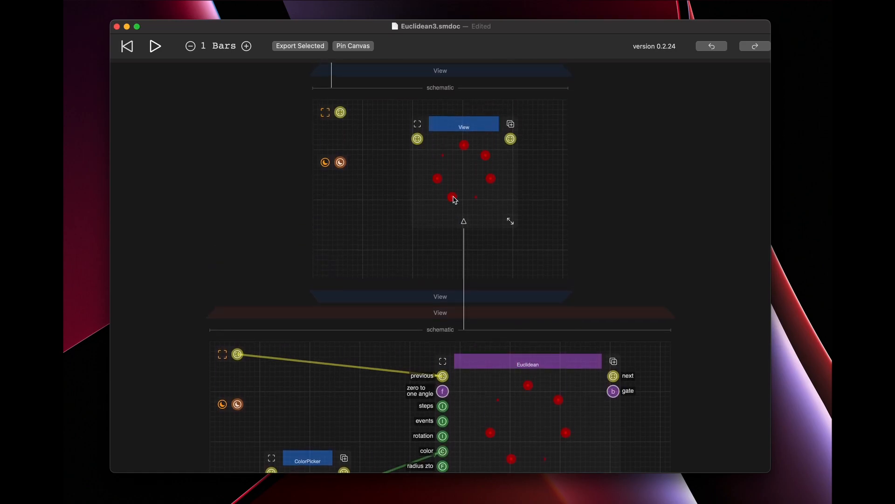
pyautogui.scroll(-7, 435, 398)
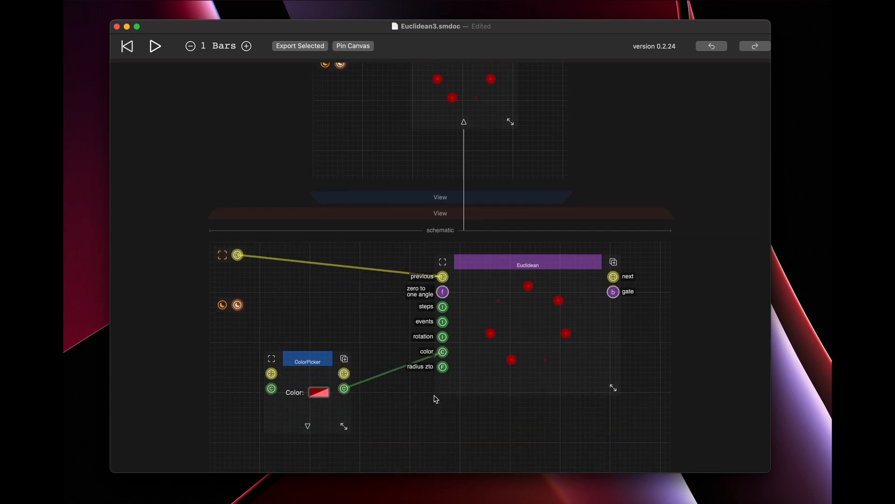
pyautogui.moveTo(310, 319); pyautogui.dragTo(345, 381)
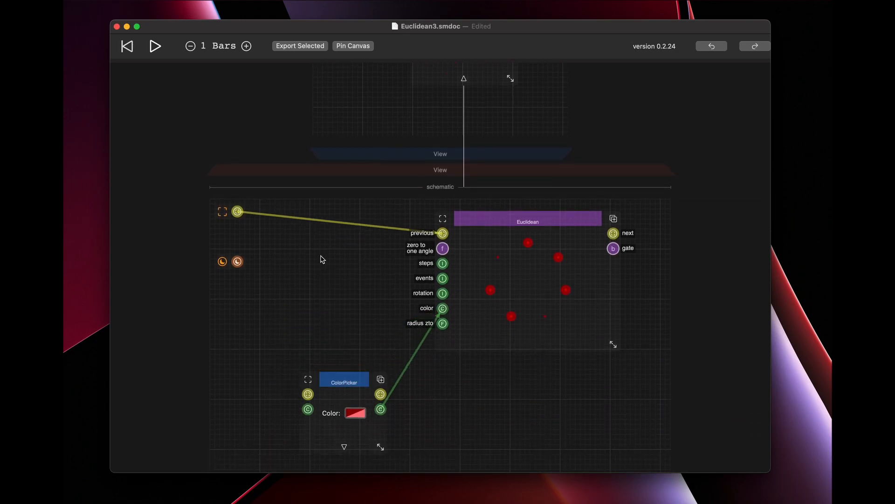
# Add a general Input component to the left of Euclidean, above the ColorPicker, in the inner View's schematic.
pyautogui.doubleClick(300, 268)
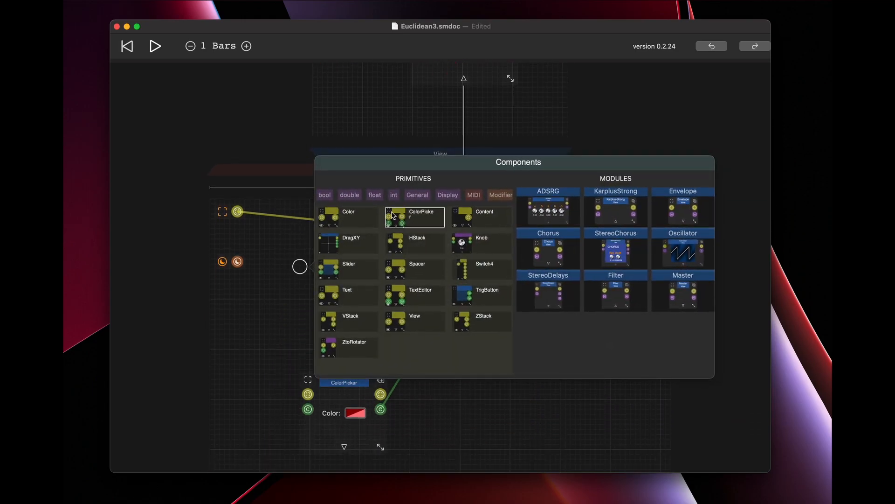
pyautogui.click(417, 194)
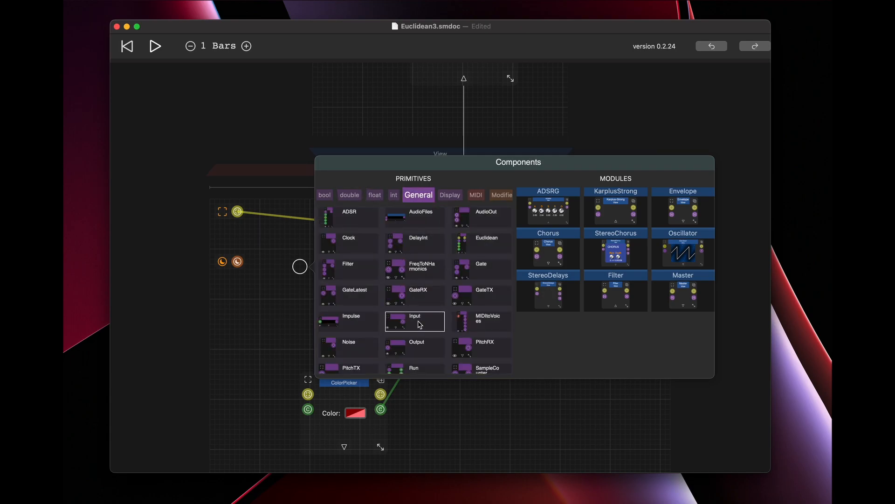
pyautogui.click(417, 323)
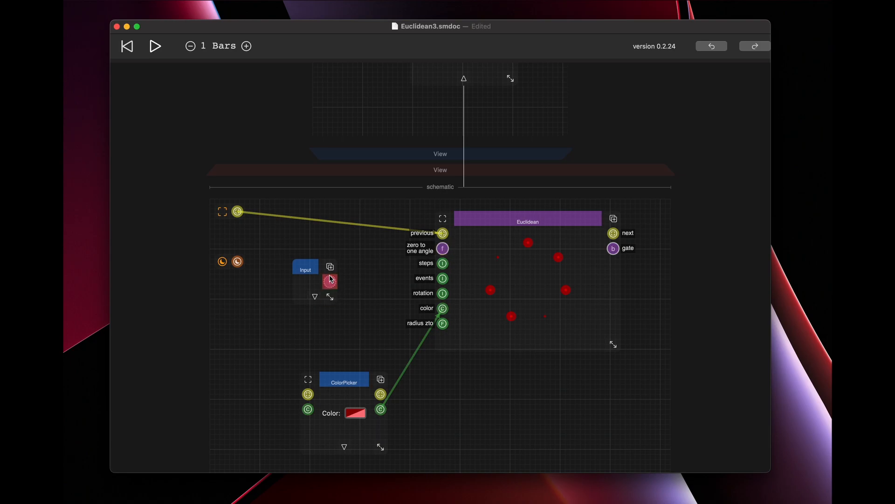
# Set the Input's type to the solid-ringed b and connect its output to Euclidean's zero to one angle input.
pyautogui.click(315, 296)
pyautogui.scroll(-5, 355, 310)
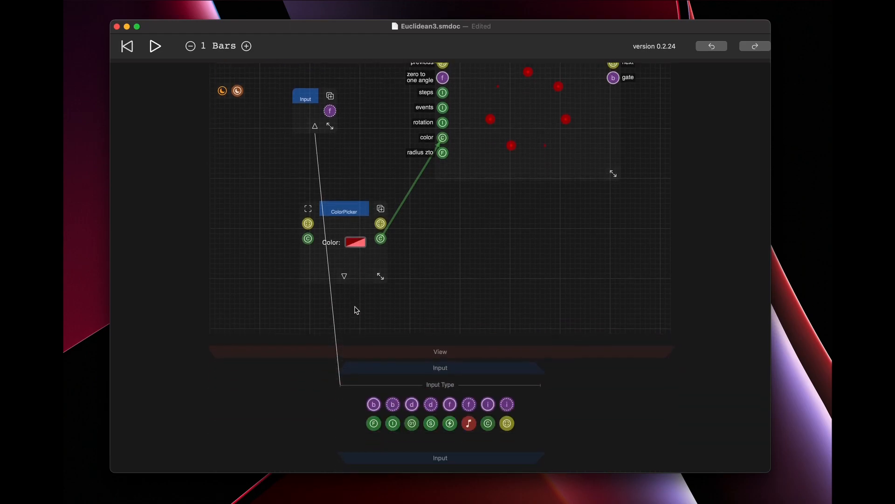
pyautogui.click(373, 340)
pyautogui.scroll(4, 418, 192)
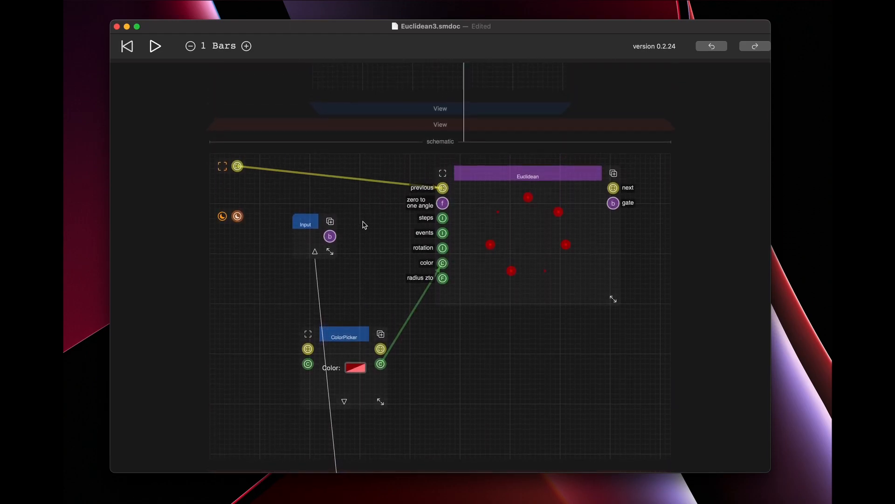
pyautogui.moveTo(329, 236); pyautogui.dragTo(443, 204)
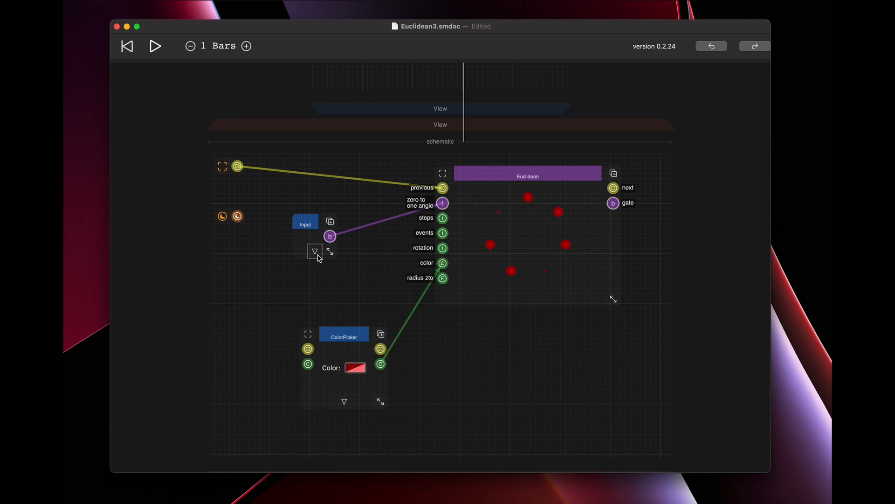
# Move the View component to the right in the parent View's schematic and add a float c_f_phasor to its left.
pyautogui.scroll(6, 360, 256)
pyautogui.moveTo(421, 249); pyautogui.dragTo(494, 217)
pyautogui.scroll(5, 482, 148)
pyautogui.scroll(-6, 482, 148)
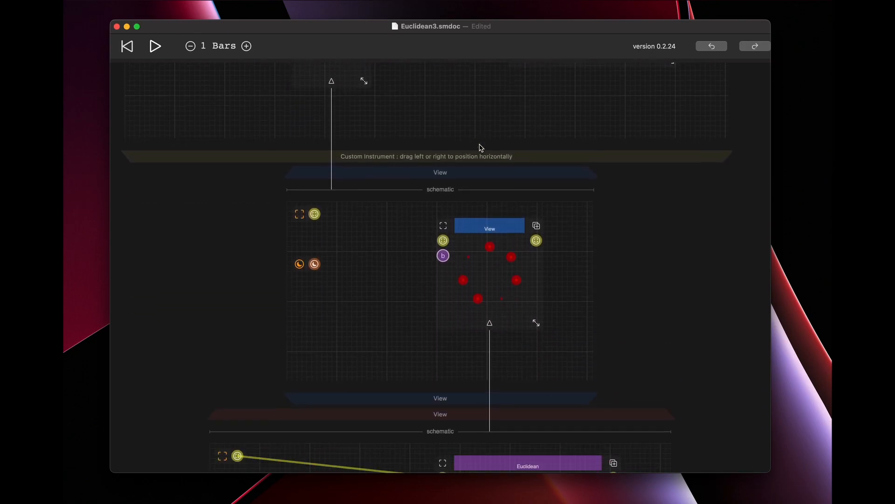
pyautogui.doubleClick(328, 264)
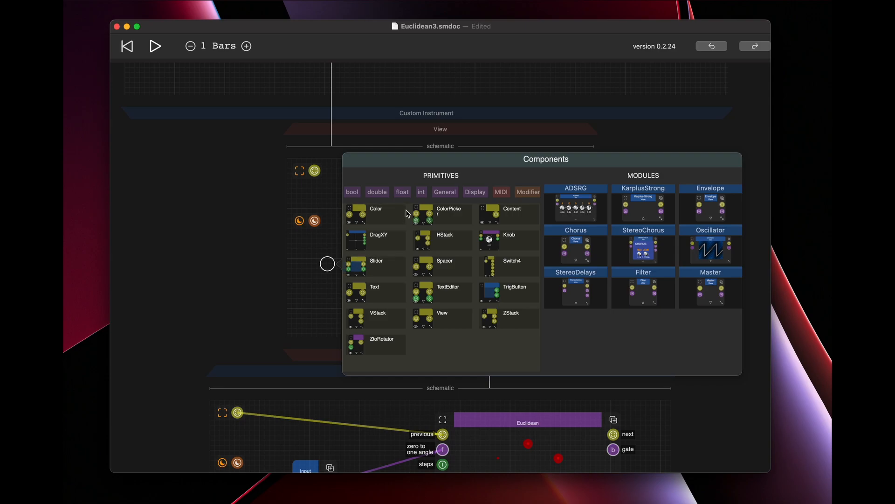
pyautogui.click(402, 192)
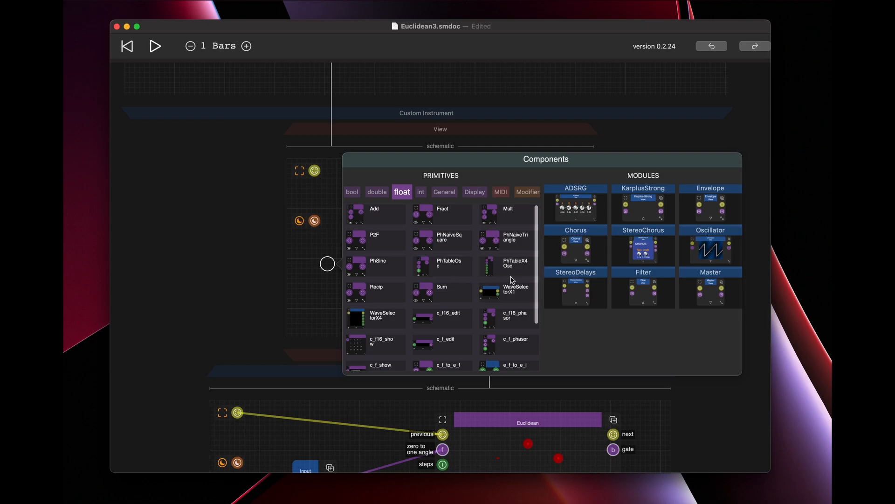
pyautogui.click(515, 346)
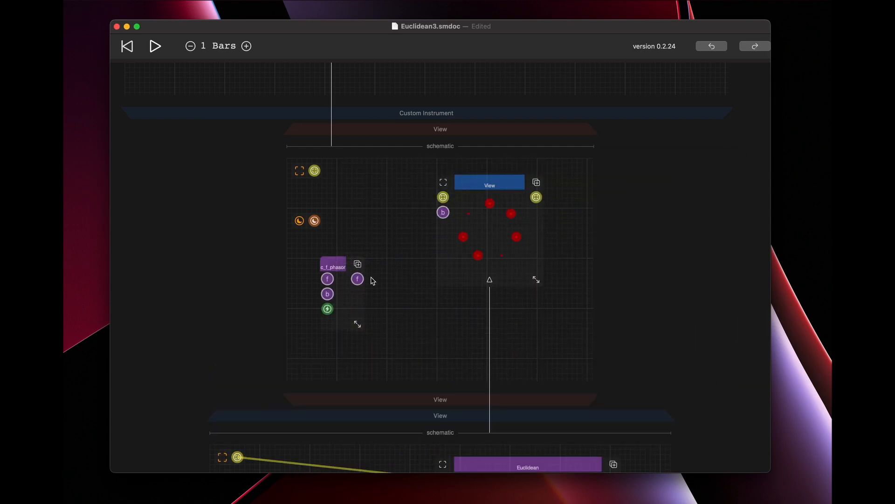
# Move c_f_phasor and the View component to the right to make room between them, and widen c_f_phasor slightly.
pyautogui.moveTo(337, 265); pyautogui.dragTo(372, 263)
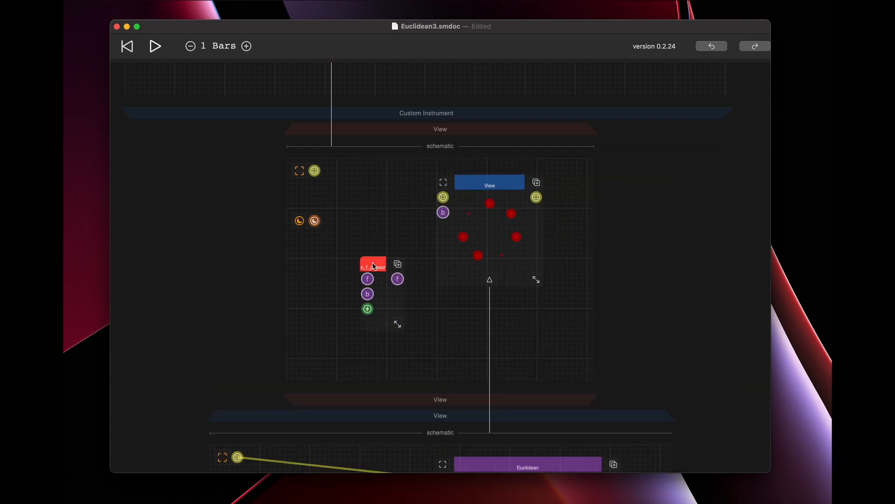
pyautogui.moveTo(485, 186); pyautogui.dragTo(533, 204)
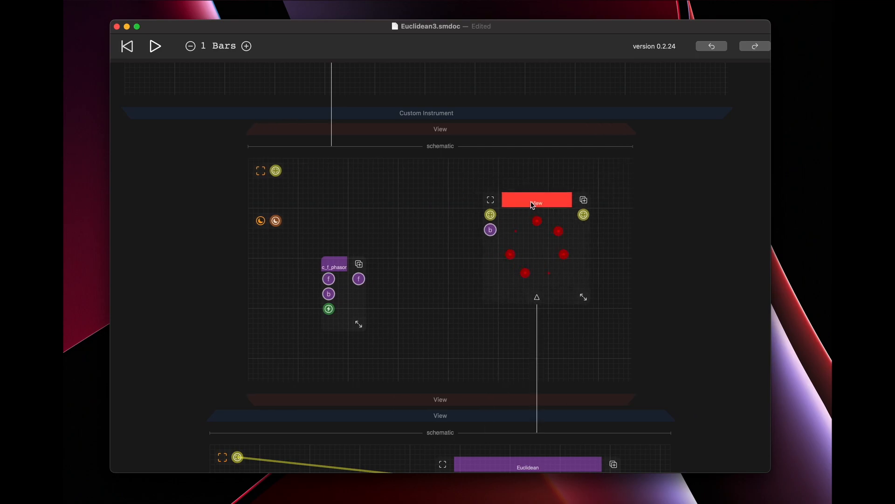
pyautogui.moveTo(354, 324); pyautogui.dragTo(368, 324)
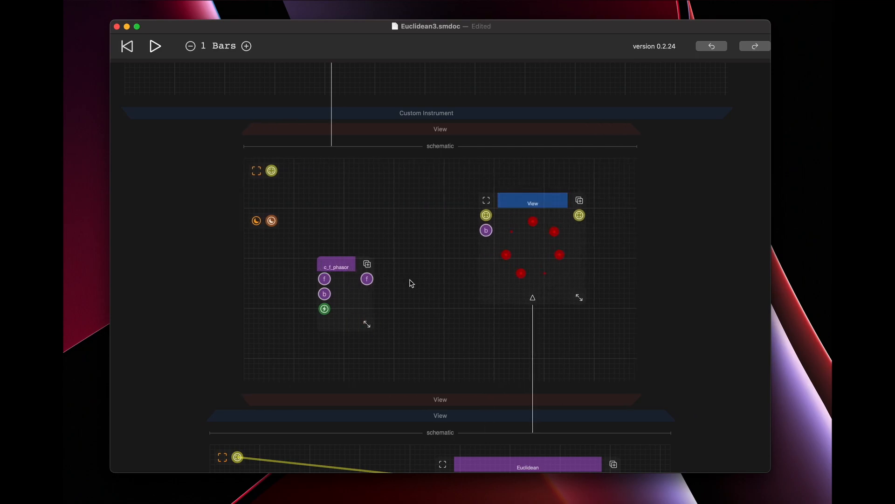
# Change the type of the Input feeding Euclidean's angle to the solid-ringed f and collapse its Input Type section.
pyautogui.scroll(-5, 520, 326)
pyautogui.click(314, 391)
pyautogui.scroll(-8, 362, 422)
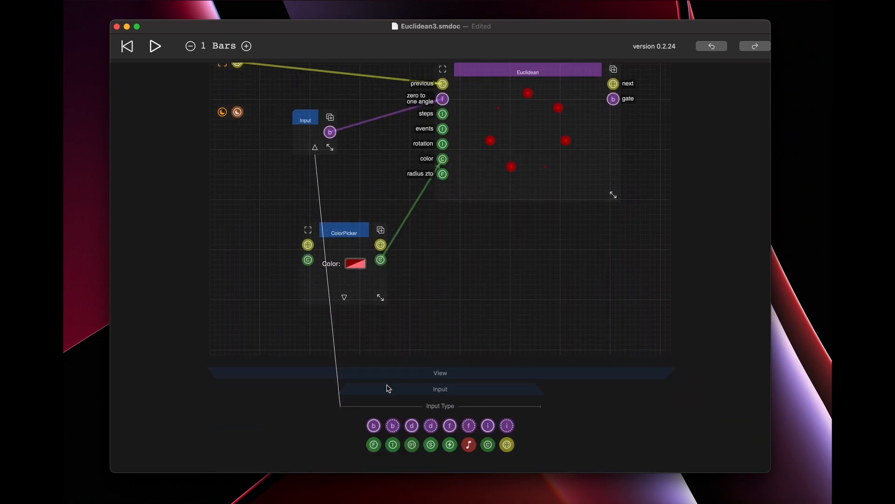
pyautogui.click(450, 426)
pyautogui.click(315, 147)
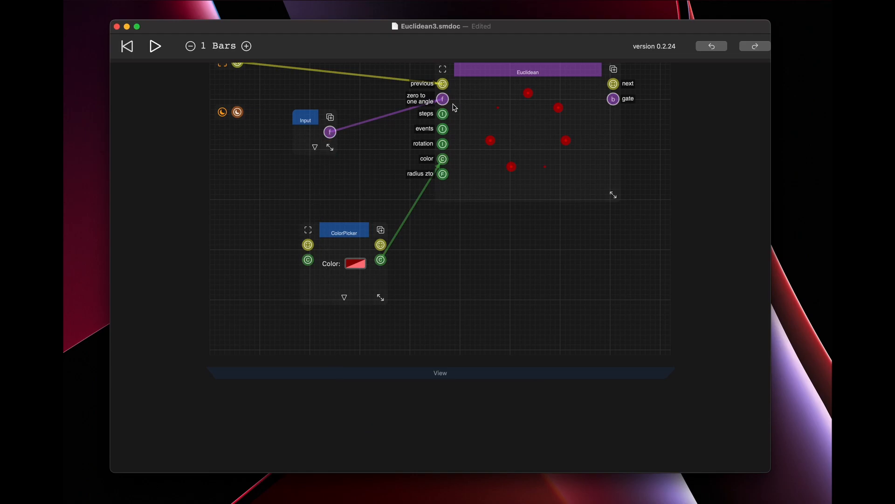
# Connect c_f_phasor's output to the View component's f input and bring the two components closer together.
pyautogui.scroll(10, 456, 105)
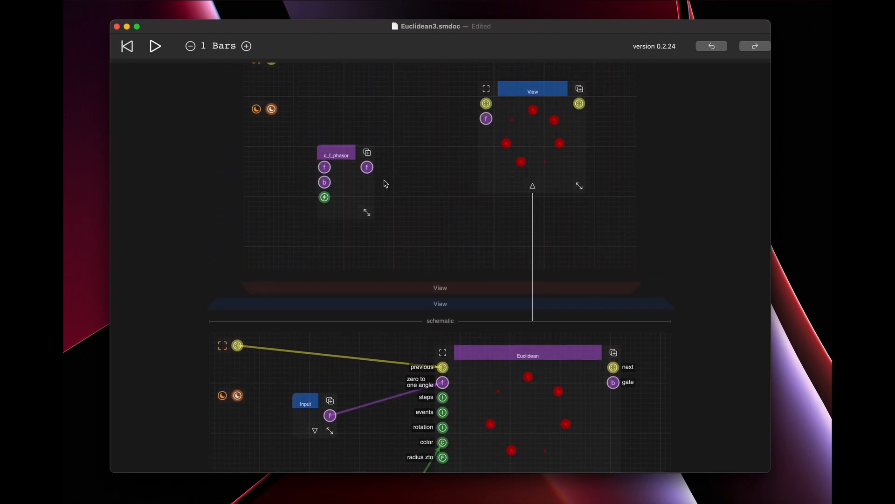
pyautogui.moveTo(367, 167); pyautogui.dragTo(485, 120)
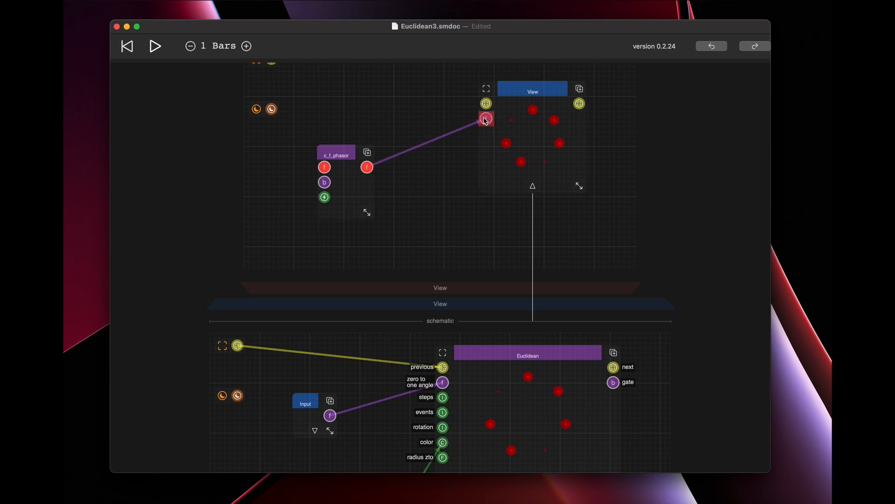
pyautogui.moveTo(338, 156); pyautogui.dragTo(378, 125)
pyautogui.click(533, 96)
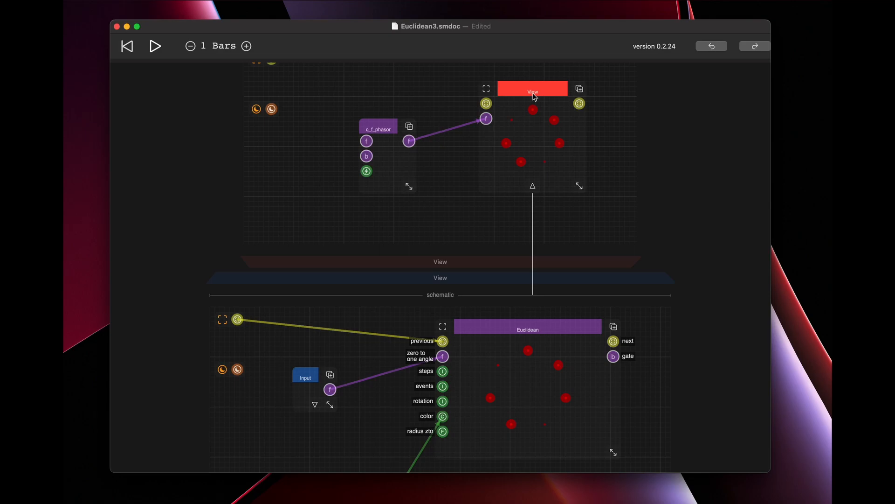
pyautogui.moveTo(538, 97); pyautogui.dragTo(532, 106)
pyautogui.moveTo(390, 129); pyautogui.dragTo(408, 146)
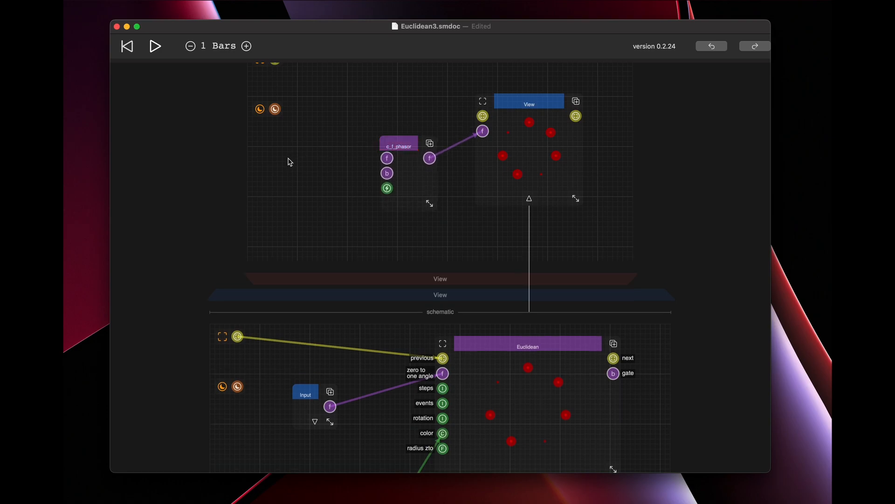
# Add a float c_f_edit component and place it just to the left of c_f_phasor.
pyautogui.doubleClick(288, 159)
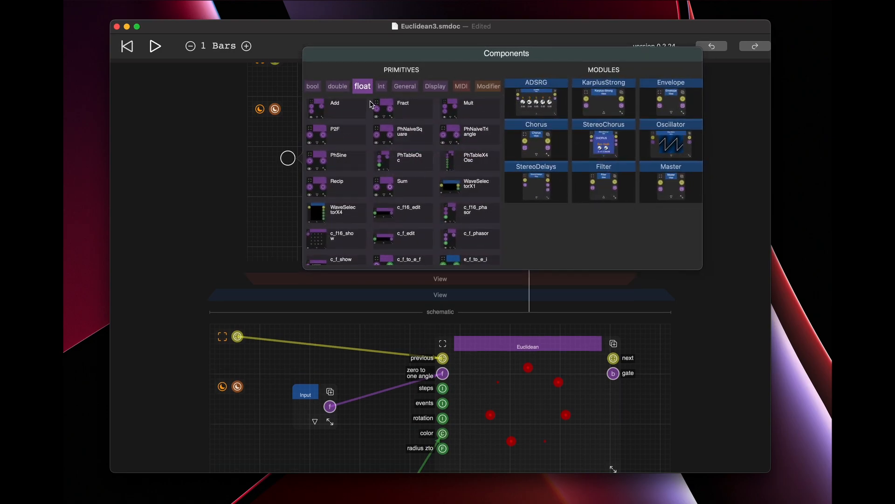
pyautogui.scroll(-3, 411, 210)
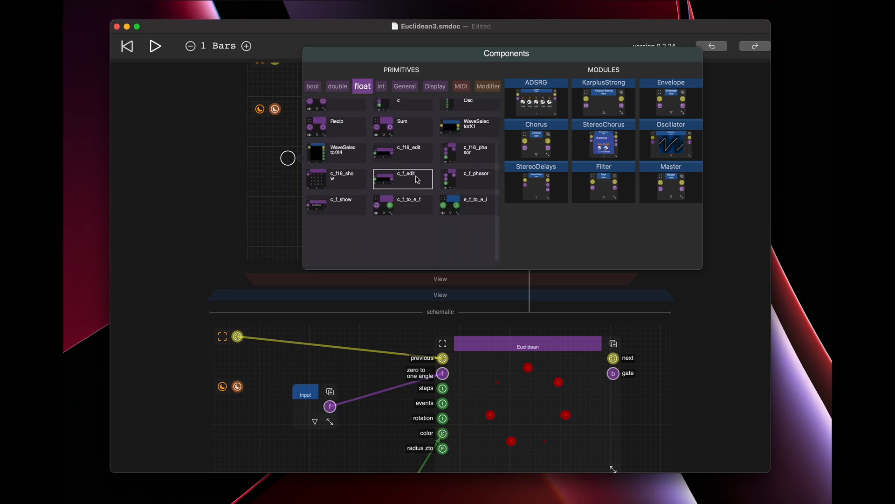
pyautogui.click(390, 180)
pyautogui.moveTo(318, 188); pyautogui.dragTo(351, 191)
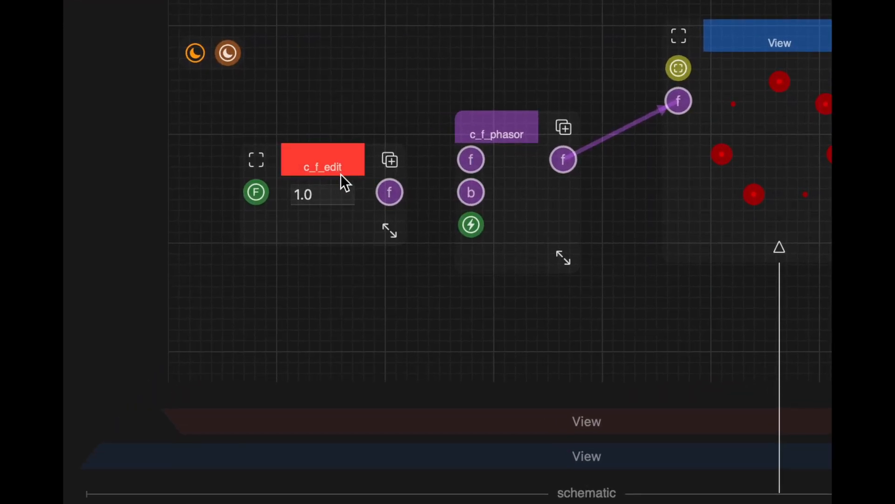
# Keep c_f_edit's value at 1.0 and connect its output to c_f_phasor's f input.
pyautogui.moveTo(326, 194); pyautogui.dragTo(268, 187)
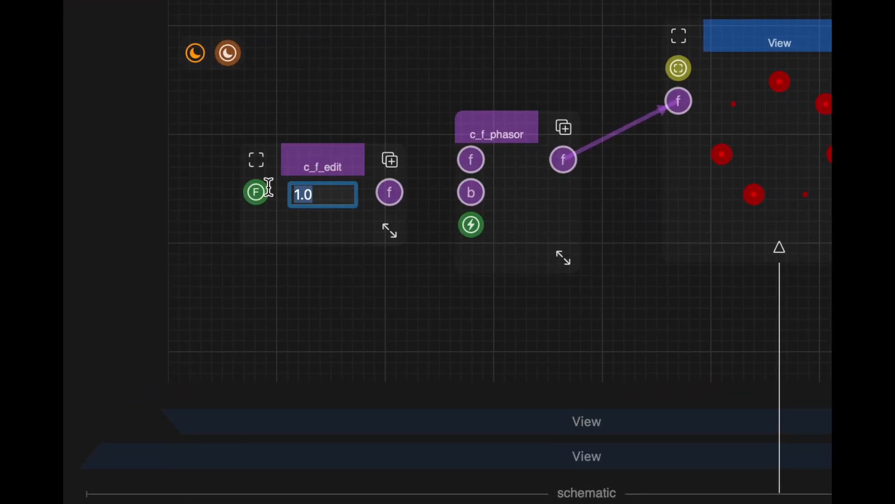
pyautogui.click(414, 286)
pyautogui.moveTo(393, 193); pyautogui.dragTo(470, 160)
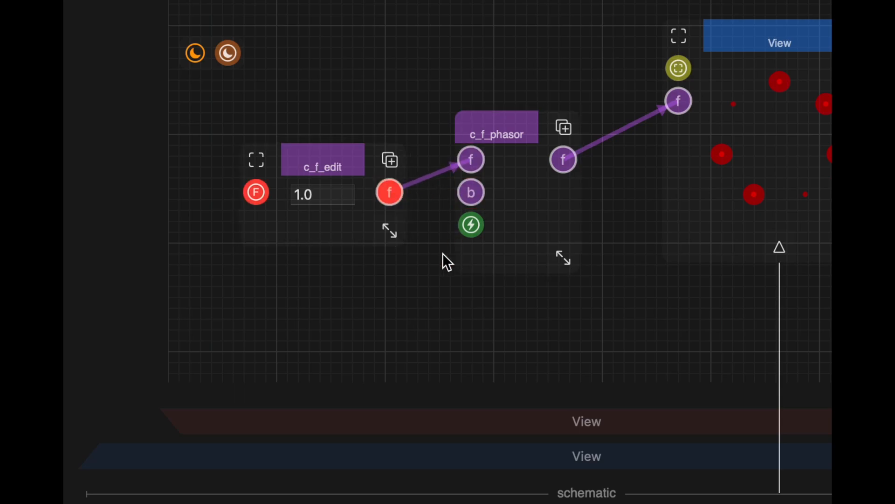
# Move c_f_phasor and c_f_edit up in the schematic to free the space below them.
pyautogui.scroll(-3, 449, 230)
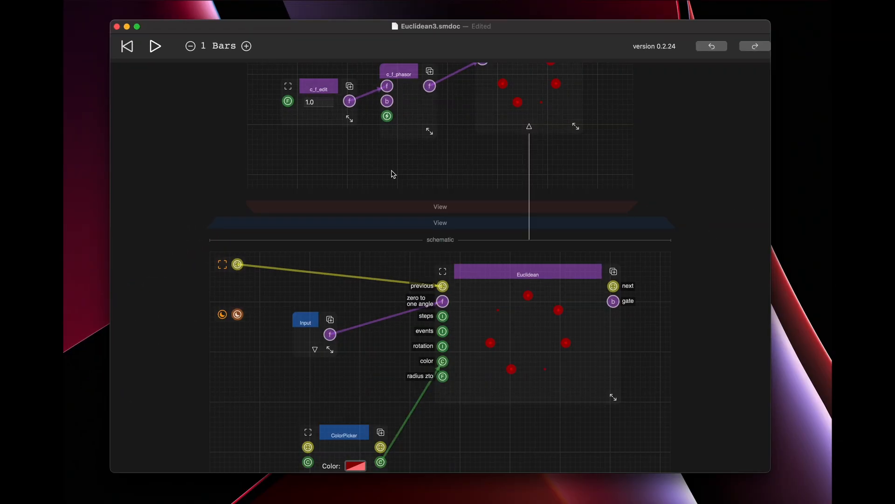
pyautogui.scroll(2, 392, 174)
pyautogui.moveTo(403, 181); pyautogui.dragTo(404, 140)
pyautogui.moveTo(327, 173); pyautogui.dragTo(330, 156)
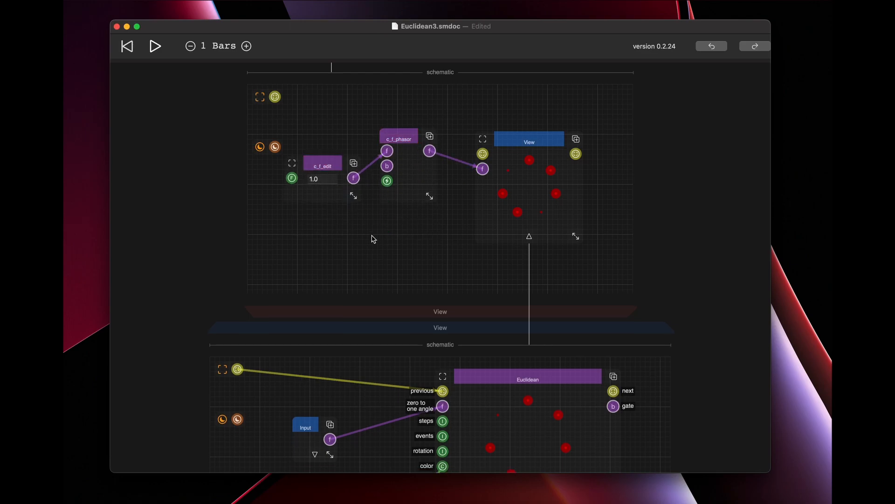
# Add a ZtoRotator view, enlarge it horizontally, and move it down below c_f_phasor and the View component.
pyautogui.click(372, 239)
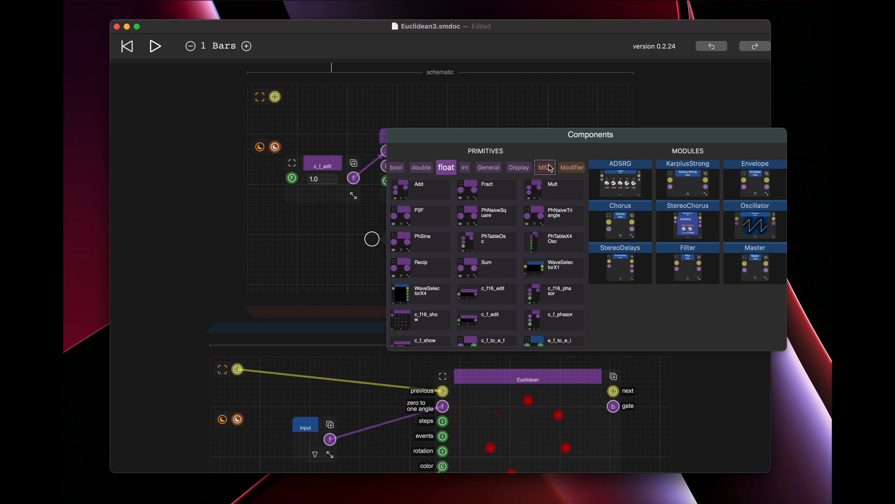
pyautogui.hscroll(3, 562, 168)
pyautogui.click(565, 168)
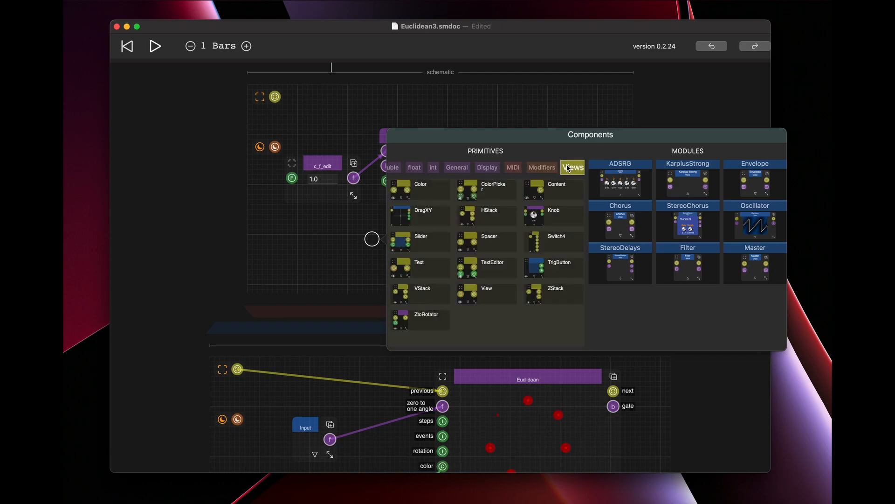
pyautogui.click(419, 320)
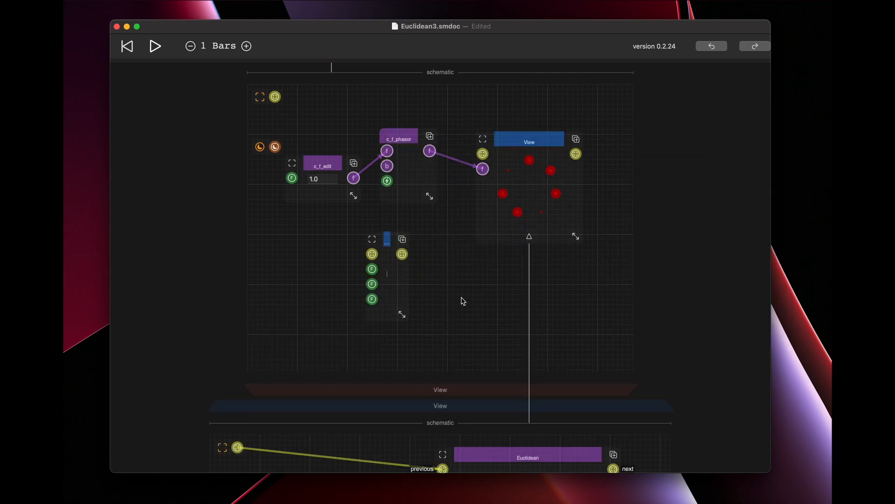
pyautogui.moveTo(403, 315); pyautogui.dragTo(464, 315)
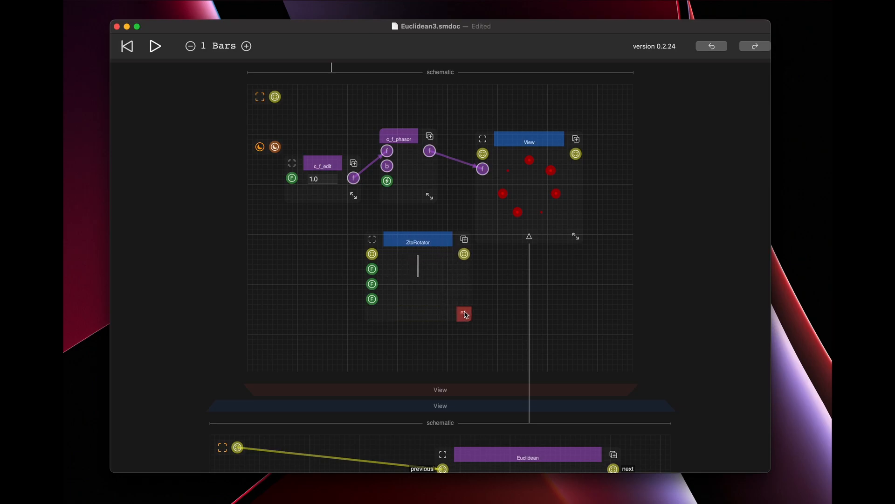
pyautogui.moveTo(423, 241); pyautogui.dragTo(457, 282)
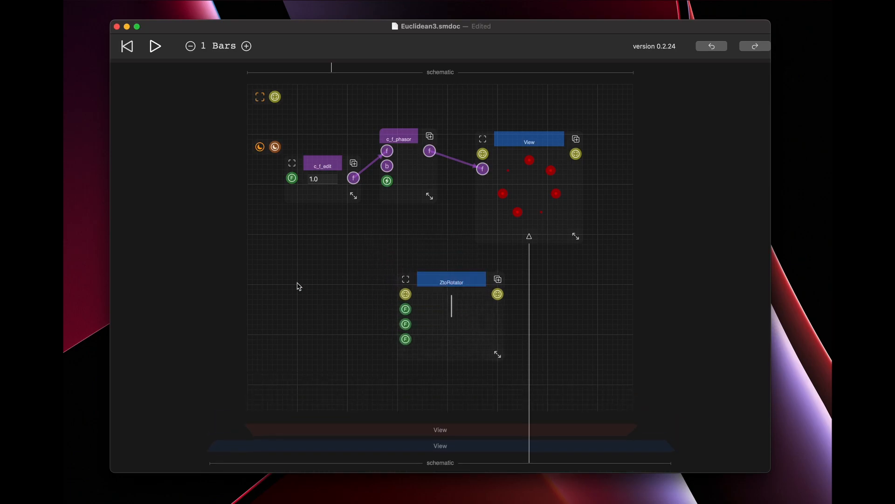
# Add a Slider to the left of ZtoRotator and show ZtoRotator's port labels.
pyautogui.doubleClick(288, 260)
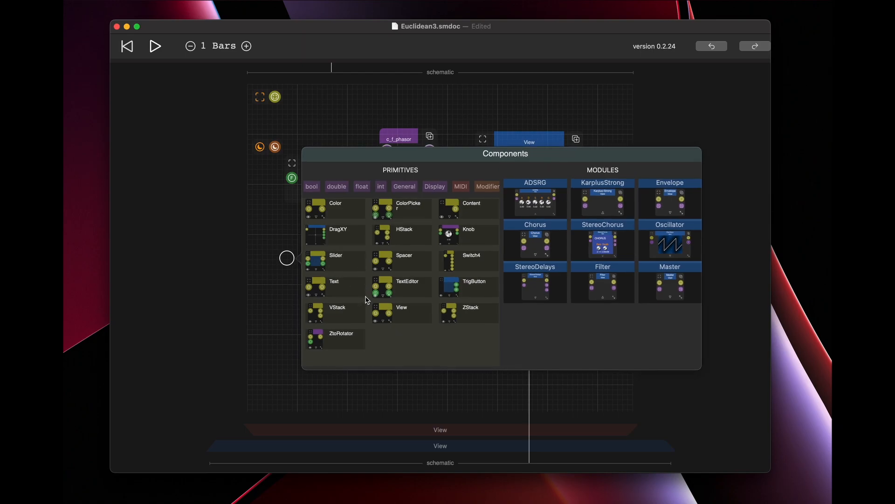
pyautogui.click(340, 268)
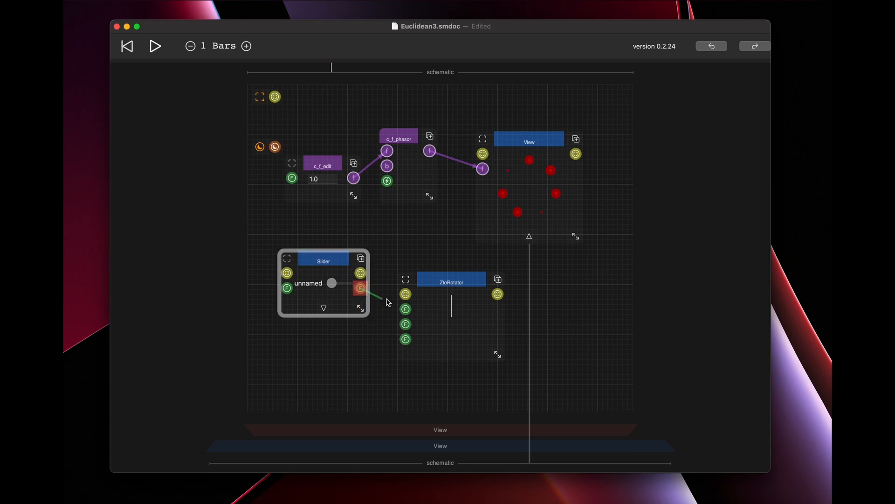
pyautogui.click(455, 288)
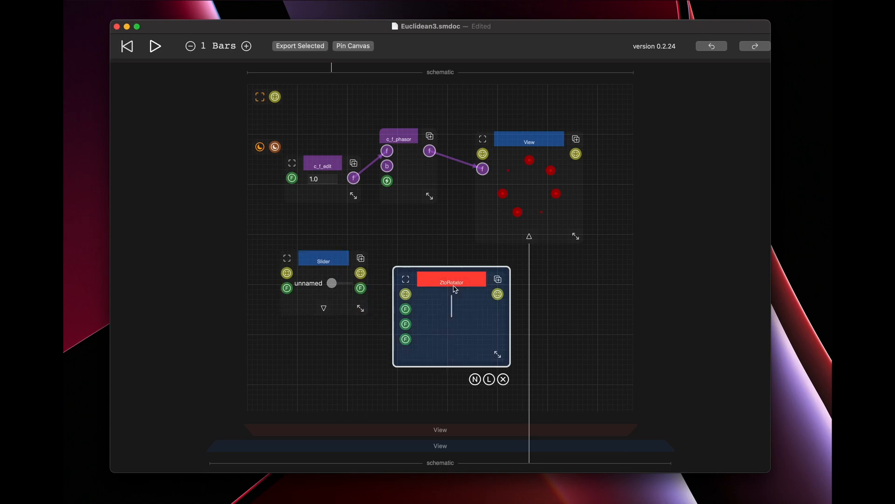
pyautogui.click(488, 379)
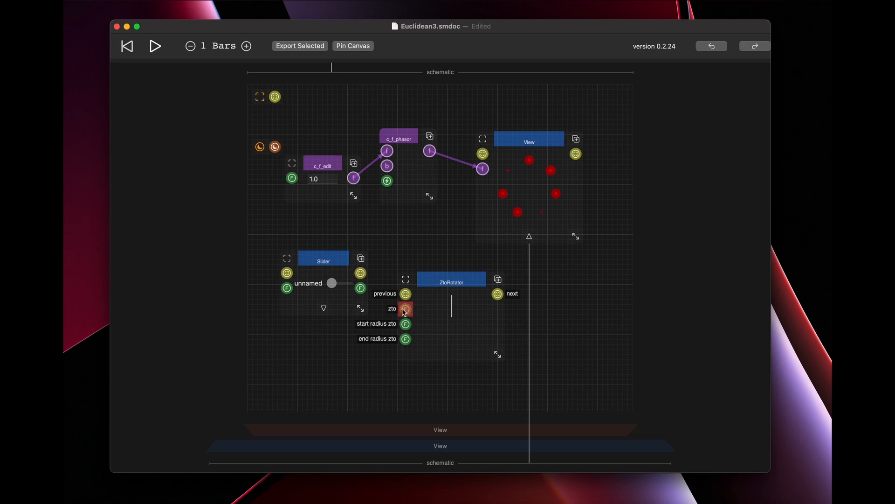
# Connect the Slider's F output to ZtoRotator's zto input and adjust the slider to turn the indicator line.
pyautogui.moveTo(360, 288); pyautogui.dragTo(401, 309)
pyautogui.moveTo(332, 283); pyautogui.dragTo(354, 284)
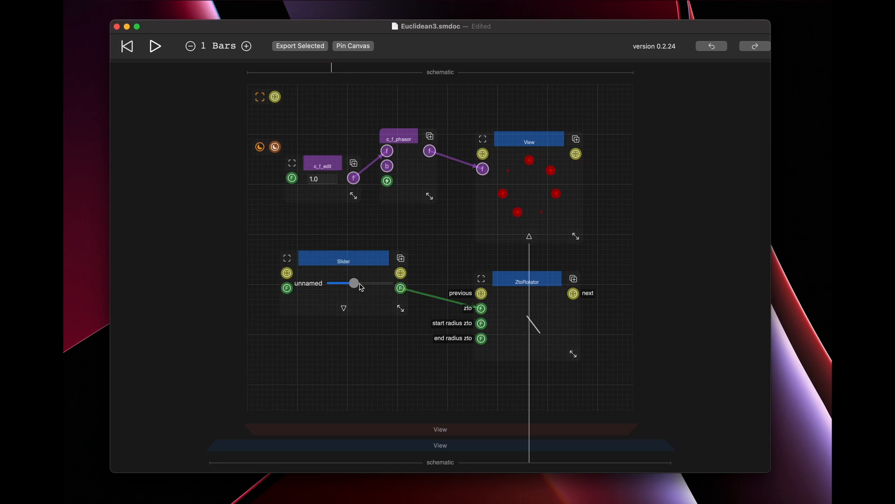
pyautogui.moveTo(354, 285)
pyautogui.mouseDown()
pyautogui.moveTo(332, 286)
pyautogui.moveTo(362, 286)
pyautogui.moveTo(348, 285)
pyautogui.mouseUp()
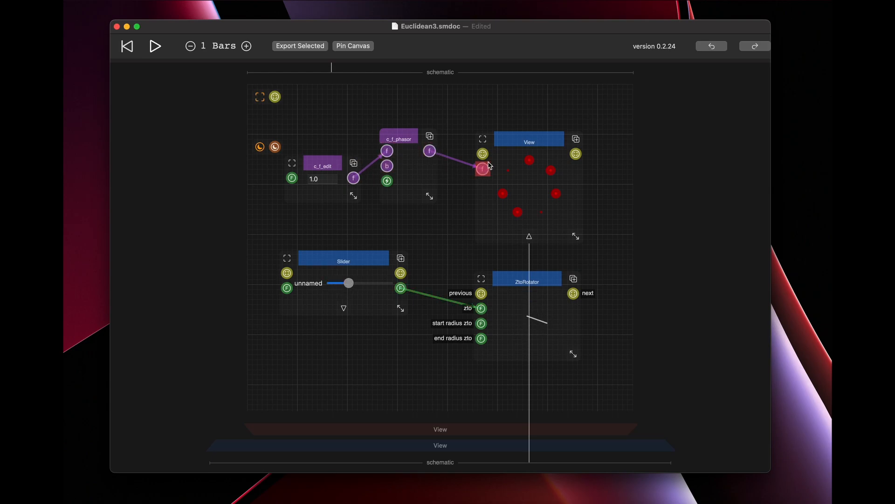
# Move the Slider down and place a widened c_f_to_e_f float component between it and c_f_edit.
pyautogui.click(367, 258)
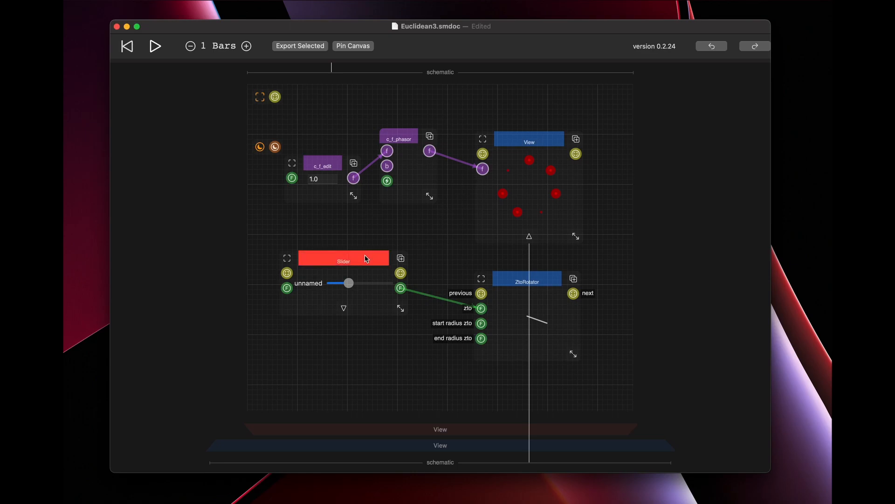
pyautogui.moveTo(363, 273); pyautogui.dragTo(358, 326)
pyautogui.doubleClick(360, 253)
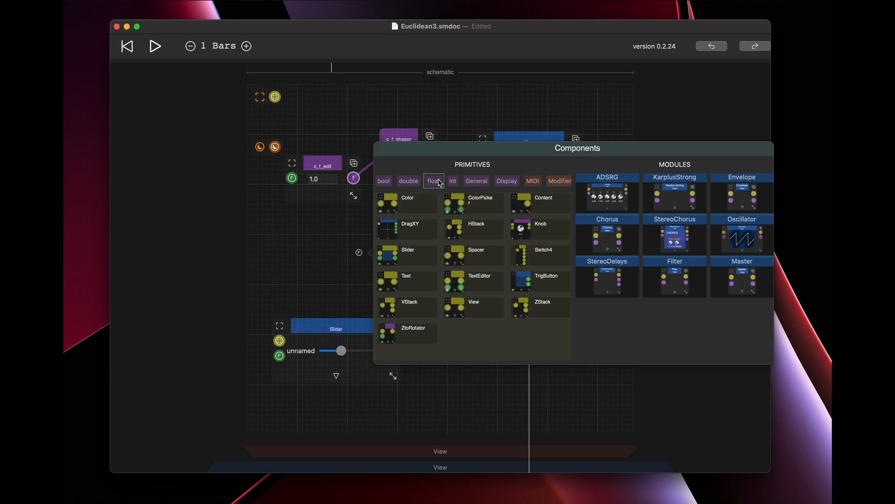
pyautogui.click(433, 182)
pyautogui.scroll(-3, 473, 294)
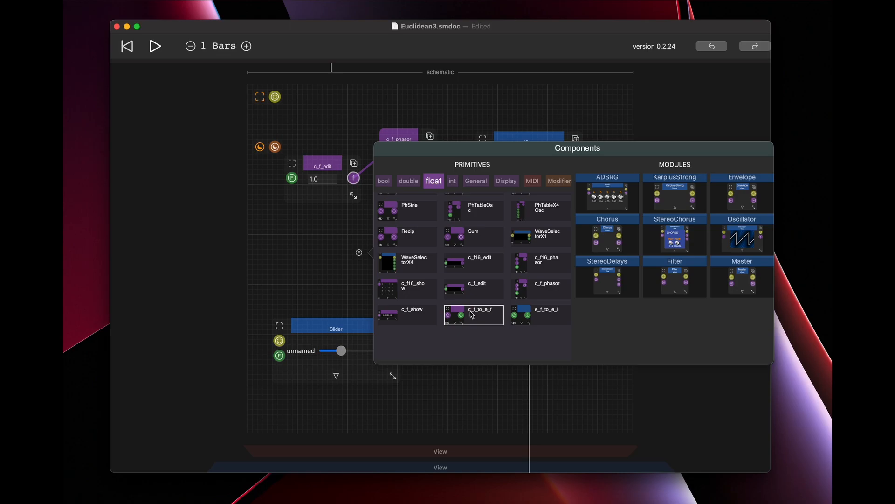
pyautogui.click(487, 315)
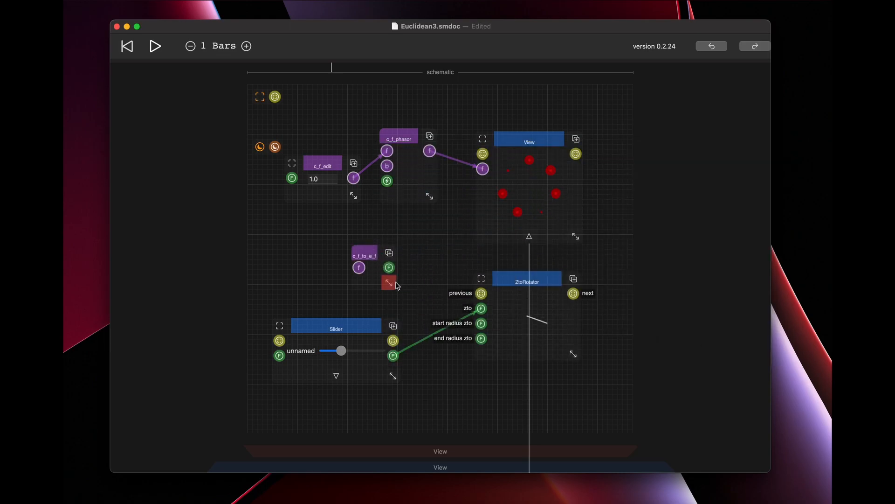
pyautogui.moveTo(391, 283); pyautogui.dragTo(416, 282)
pyautogui.moveTo(387, 255); pyautogui.dragTo(350, 236)
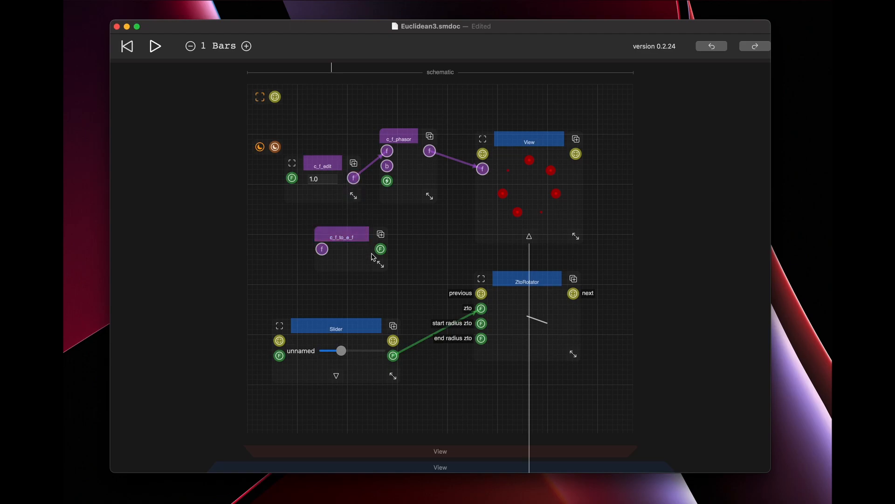
# Connect c_f_edit's output to c_f_to_e_f and link c_f_to_e_f's output to ZtoRotator's zto input in place of the Slider.
pyautogui.moveTo(353, 177); pyautogui.dragTo(322, 251)
pyautogui.click(481, 308)
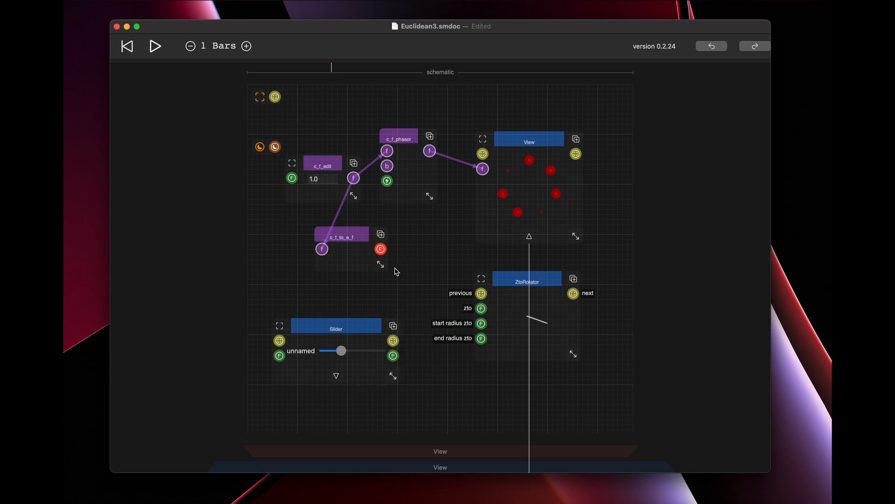
pyautogui.moveTo(381, 249); pyautogui.dragTo(480, 311)
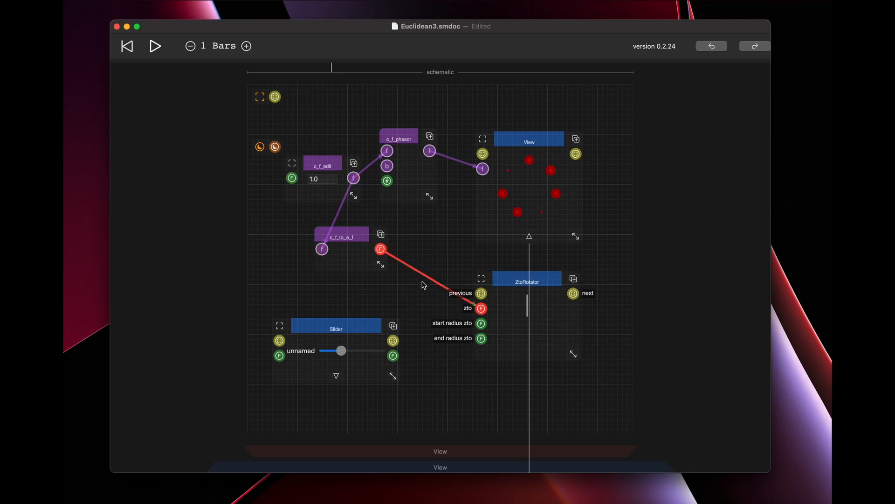
# Rewire c_f_to_e_f's input from c_f_edit to c_f_phasor's output and set c_f_edit's value to .2.
pyautogui.click(317, 251)
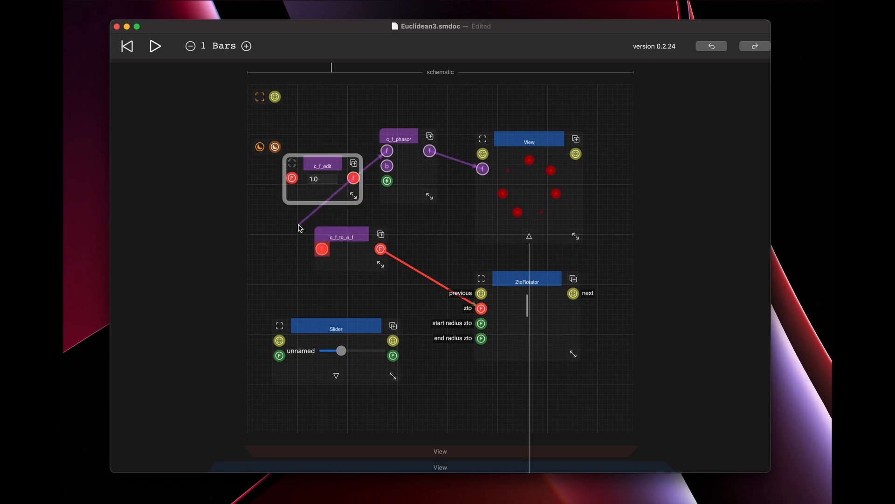
pyautogui.moveTo(430, 151); pyautogui.dragTo(321, 251)
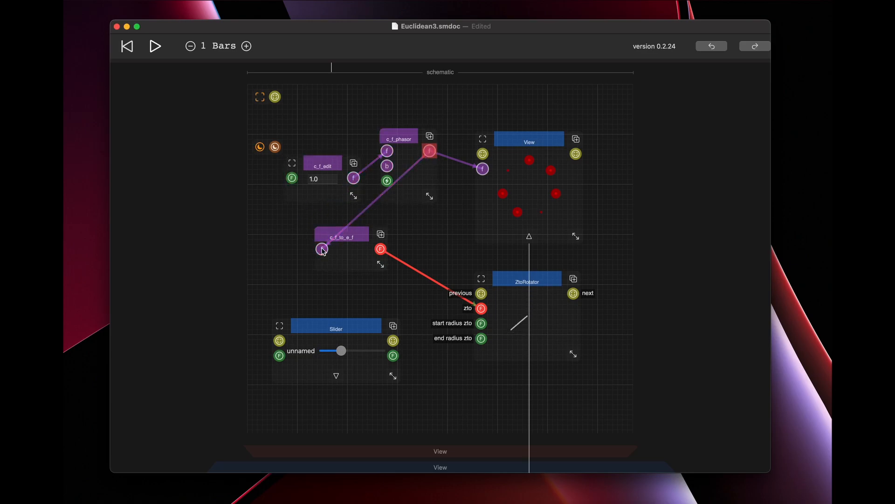
pyautogui.doubleClick(322, 180)
pyautogui.write('.2')
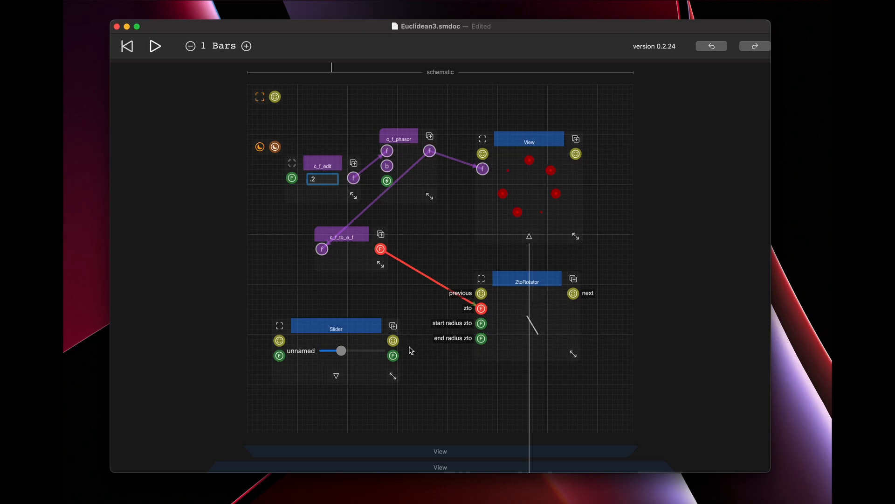
# Adjust ZtoRotator's start radius through a temporary Slider connection to start radius zto, and save the document.
pyautogui.moveTo(393, 355); pyautogui.dragTo(481, 324)
pyautogui.moveTo(340, 350); pyautogui.dragTo(357, 352)
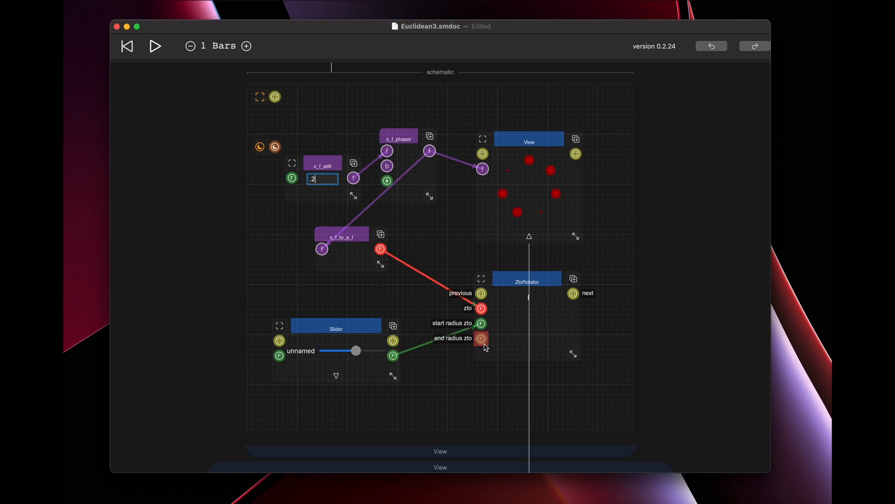
pyautogui.click(480, 324)
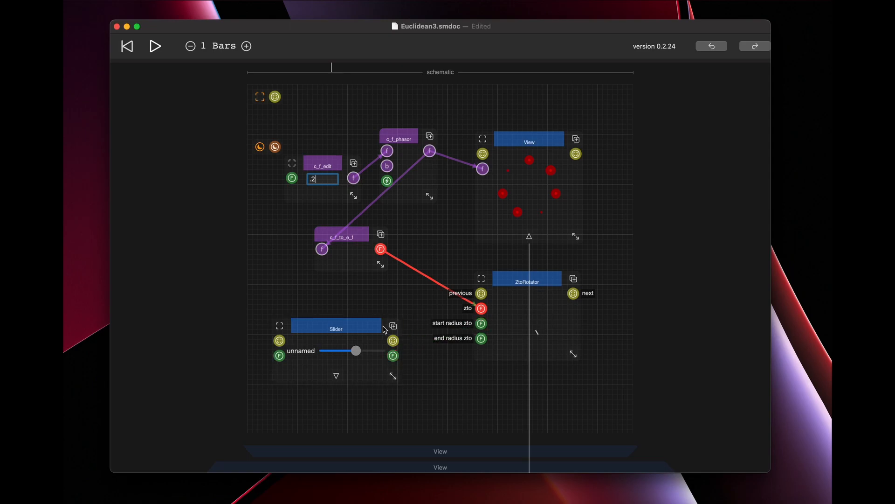
pyautogui.click(407, 293)
pyautogui.press('super+s')
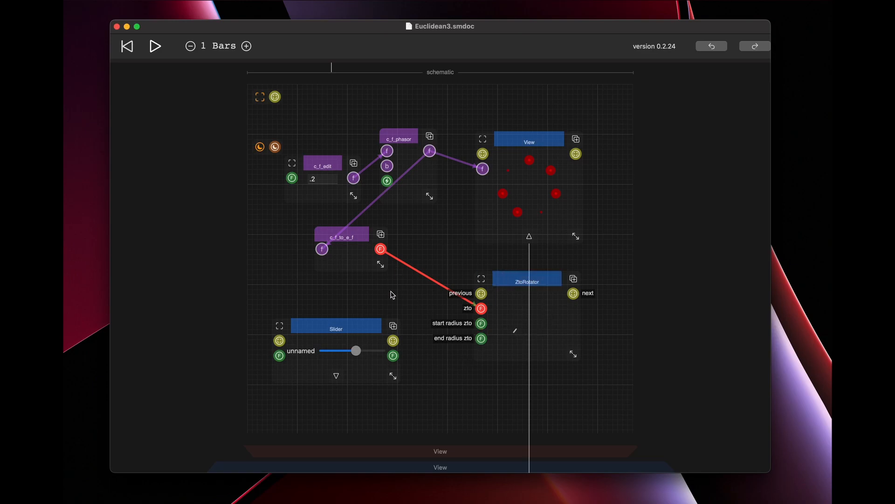
pyautogui.scroll(5, 438, 291)
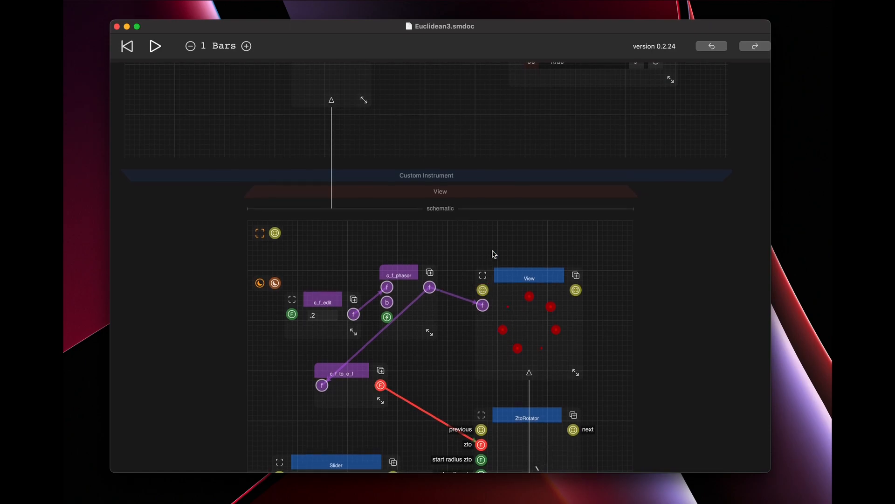
pyautogui.scroll(5, 494, 254)
pyautogui.scroll(-5, 494, 254)
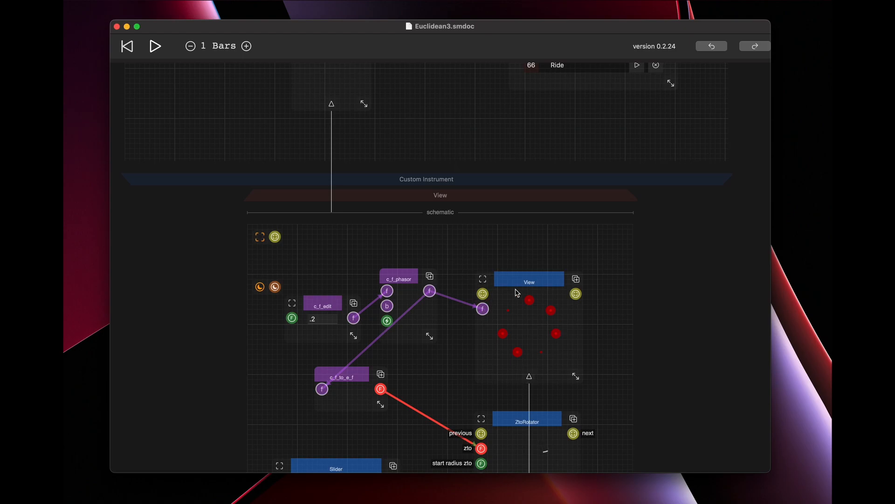
pyautogui.scroll(-3, 574, 317)
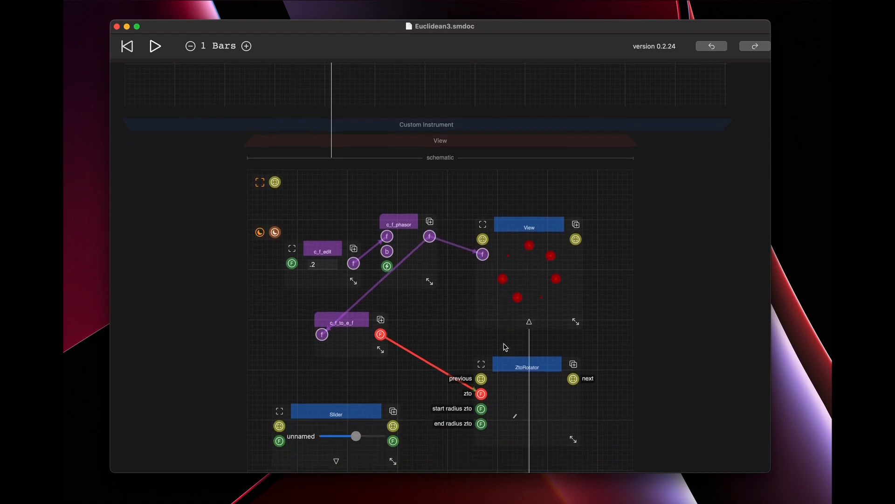
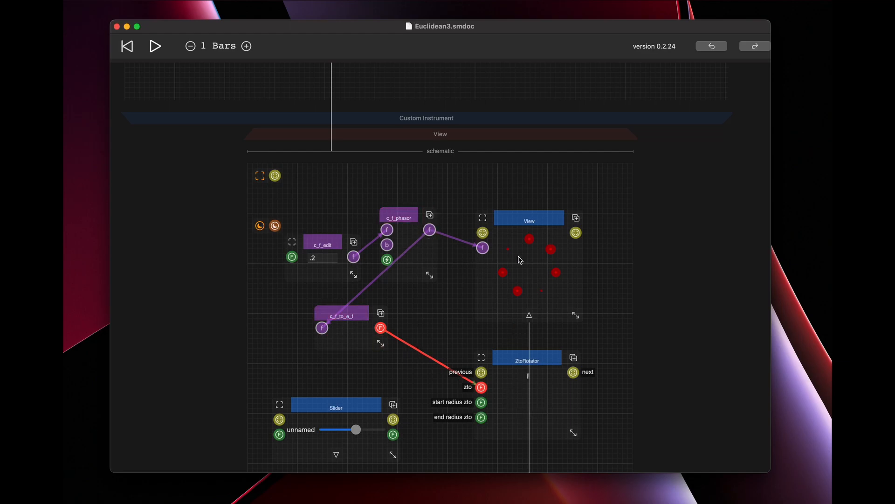
# Shift the Euclidean component left in the innermost View's schematic and place an Output component beside it.
pyautogui.scroll(-10, 533, 278)
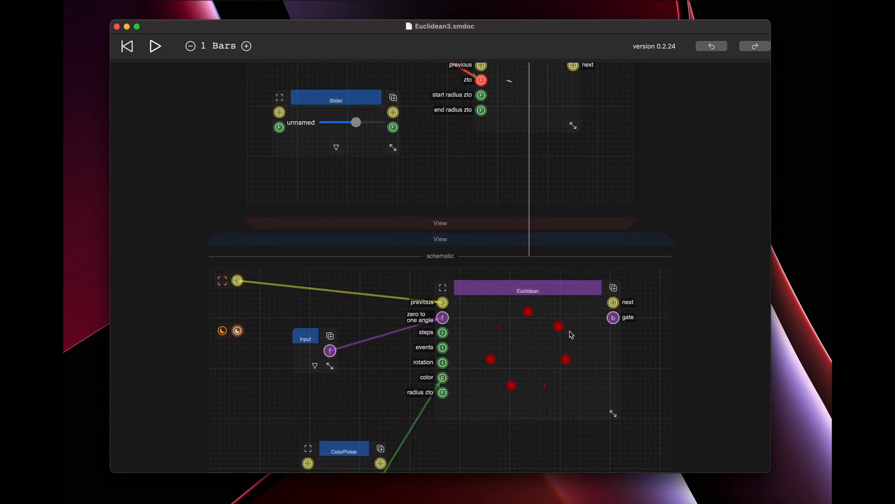
pyautogui.moveTo(559, 285); pyautogui.dragTo(508, 282)
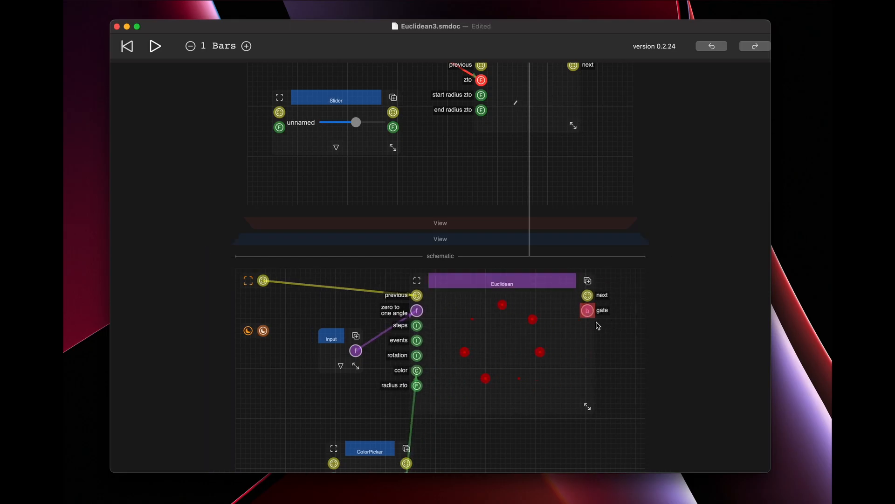
pyautogui.click(620, 339)
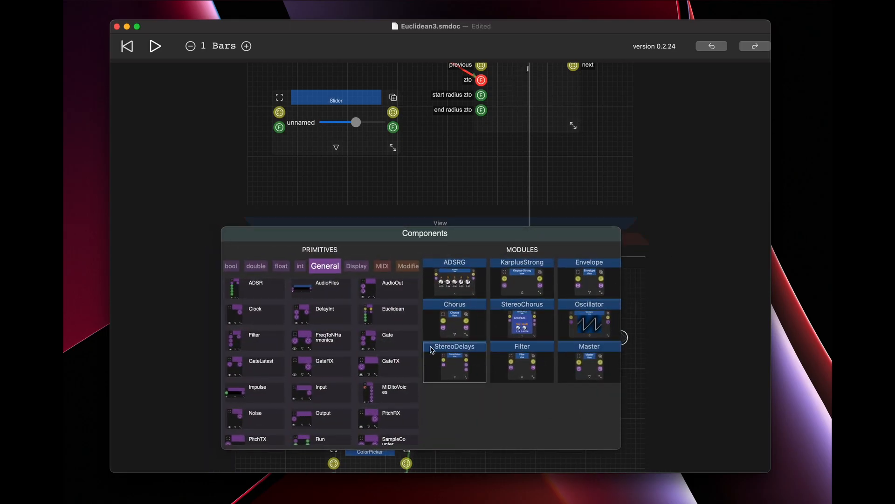
pyautogui.click(321, 416)
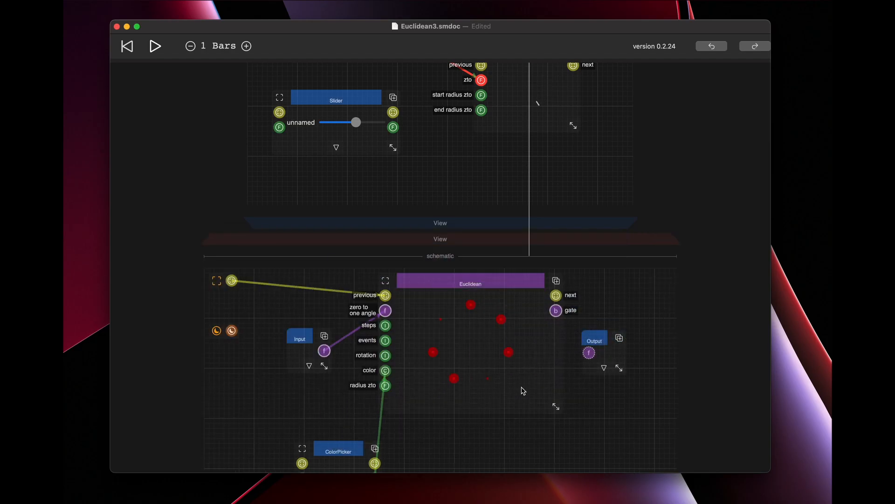
# Set the Output's type to the solid-outlined bool (b) and connect Euclidean's gate to it.
pyautogui.click(604, 368)
pyautogui.scroll(-6, 587, 419)
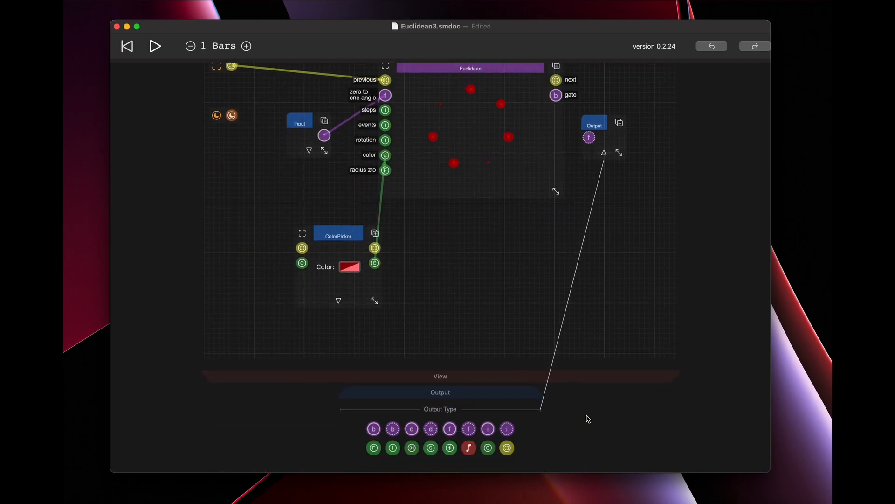
pyautogui.click(374, 372)
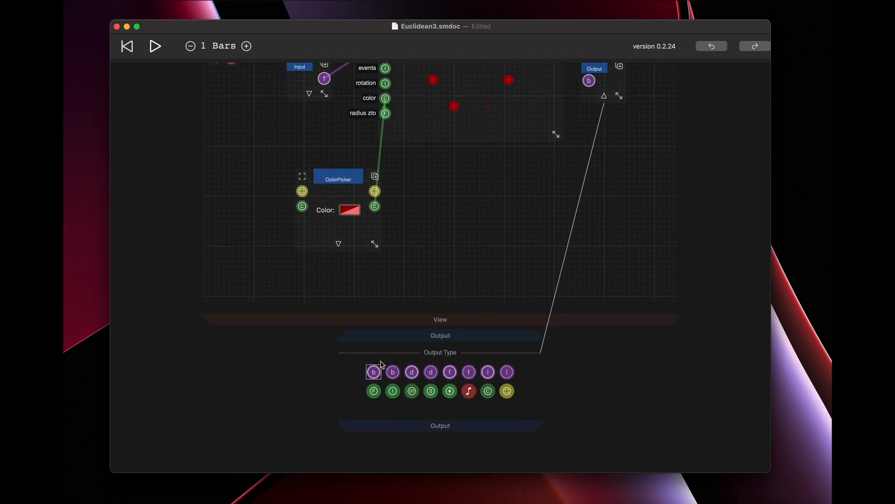
pyautogui.scroll(5, 521, 180)
pyautogui.moveTo(555, 224); pyautogui.dragTo(590, 265)
pyautogui.scroll(3, 575, 213)
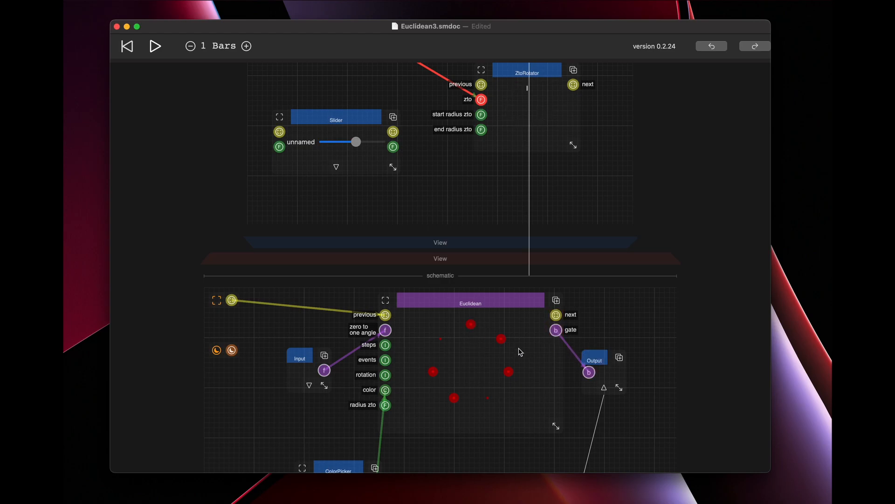
# In the parent schematic, shift ZtoRotator slightly left and move c_f_phasor down to free space above it.
pyautogui.scroll(10, 528, 350)
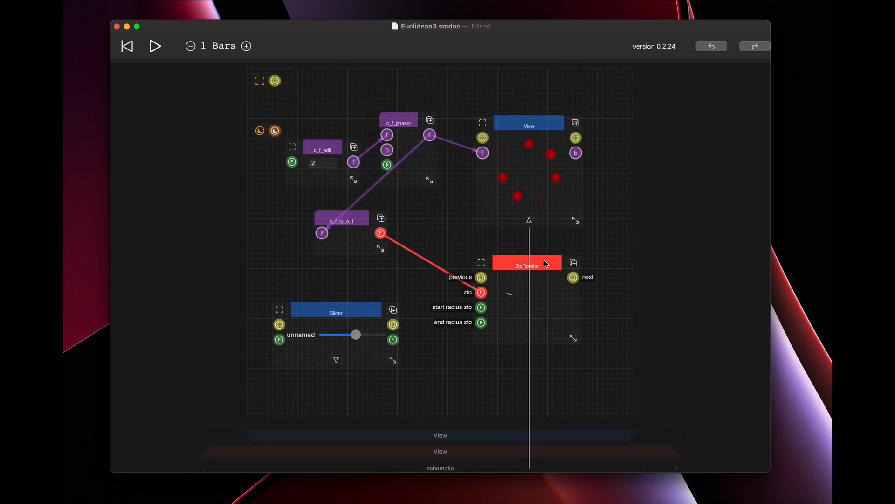
pyautogui.moveTo(545, 265); pyautogui.dragTo(525, 264)
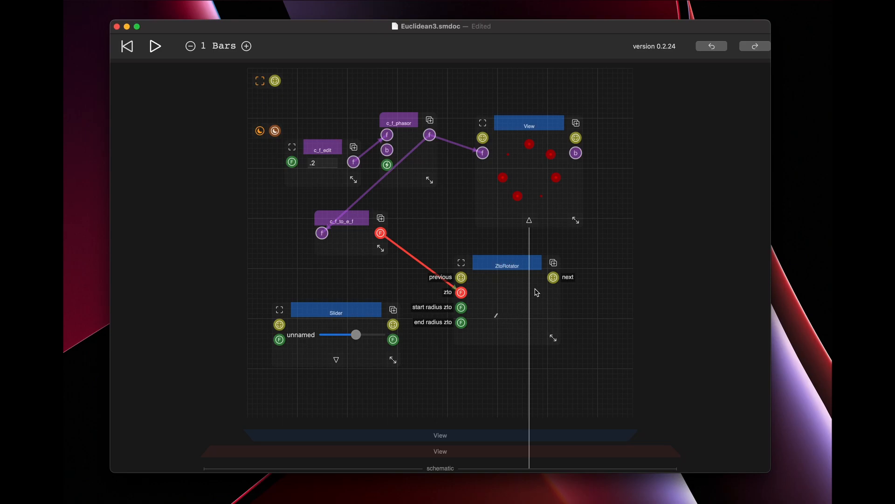
pyautogui.scroll(10, 502, 233)
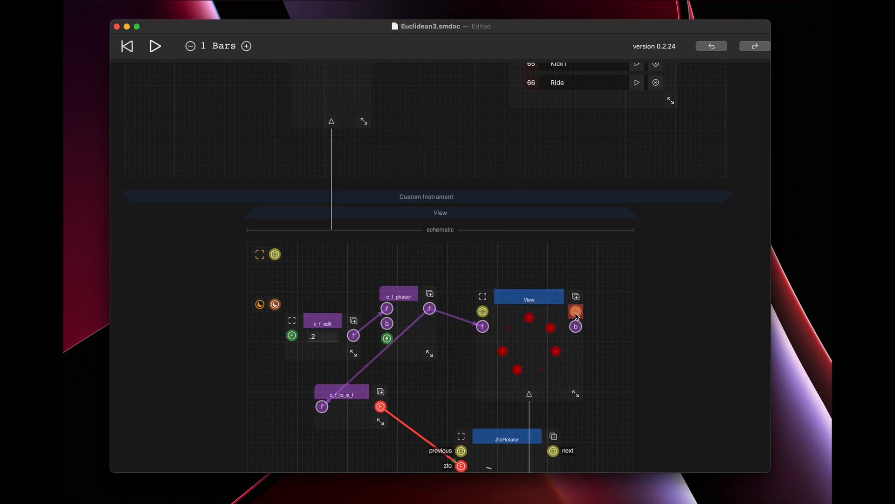
pyautogui.moveTo(398, 295); pyautogui.dragTo(402, 333)
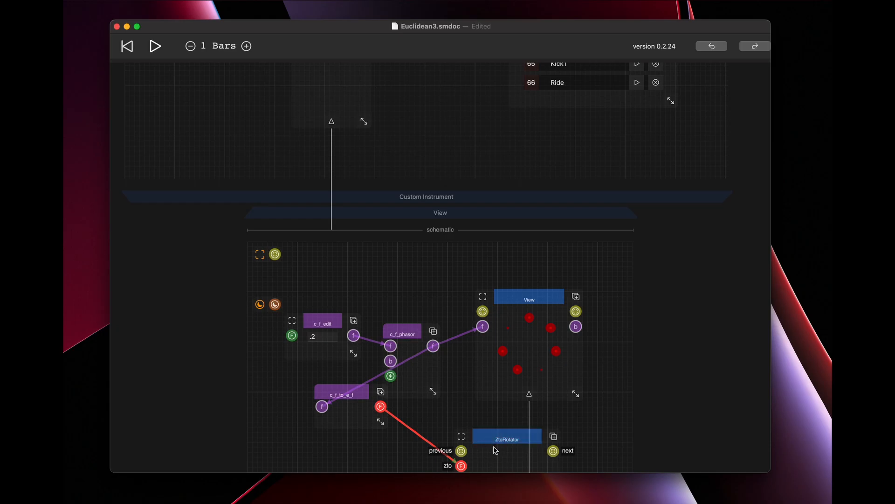
# Place a ZStack view component in the free space above c_f_phasor.
pyautogui.click(365, 266)
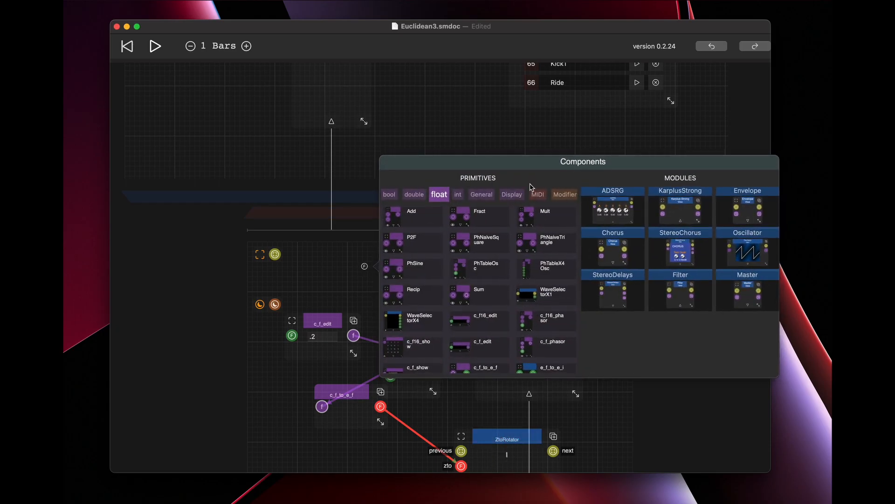
pyautogui.hscroll(3, 531, 193)
pyautogui.click(565, 195)
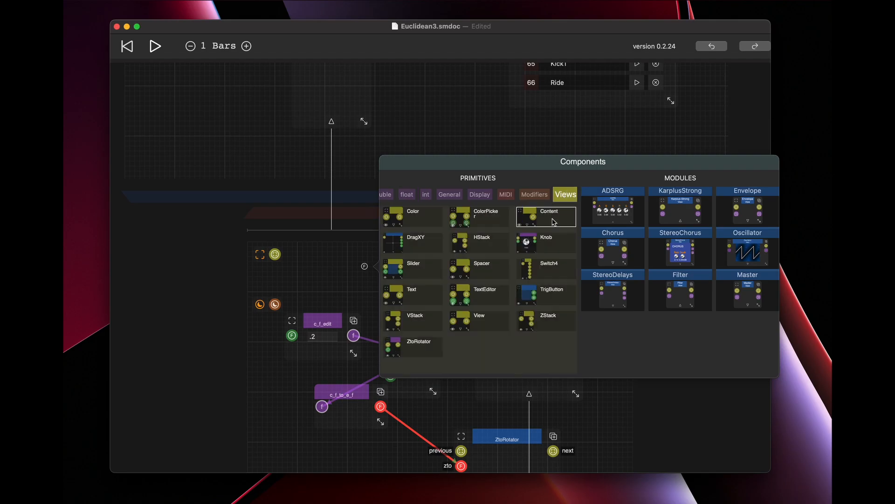
pyautogui.click(536, 322)
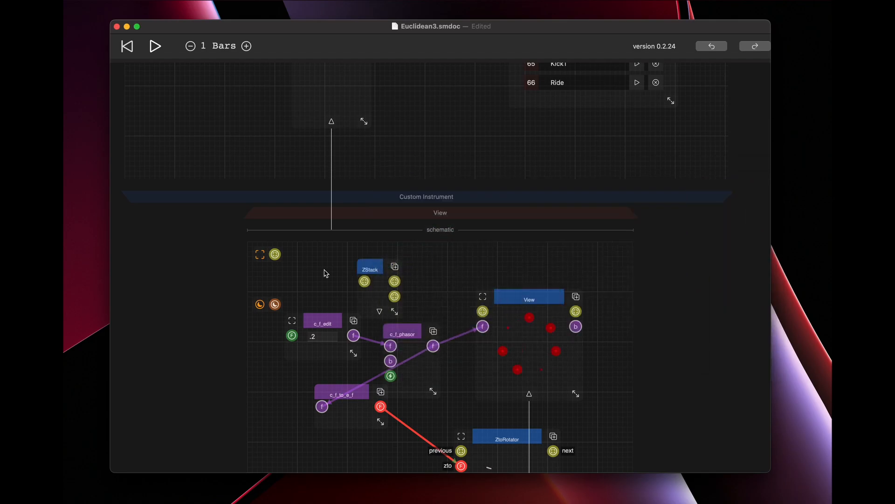
# Connect the schematic's view port to ZStack, ZStack's lower output to the View, and the View's view output to ZtoRotator's previous input.
pyautogui.moveTo(277, 256); pyautogui.dragTo(360, 282)
pyautogui.moveTo(394, 296); pyautogui.dragTo(483, 311)
pyautogui.moveTo(576, 311); pyautogui.dragTo(461, 451)
# Enlarge the outer View in the Custom Instrument schematic and pin its canvas.
pyautogui.scroll(3, 433, 273)
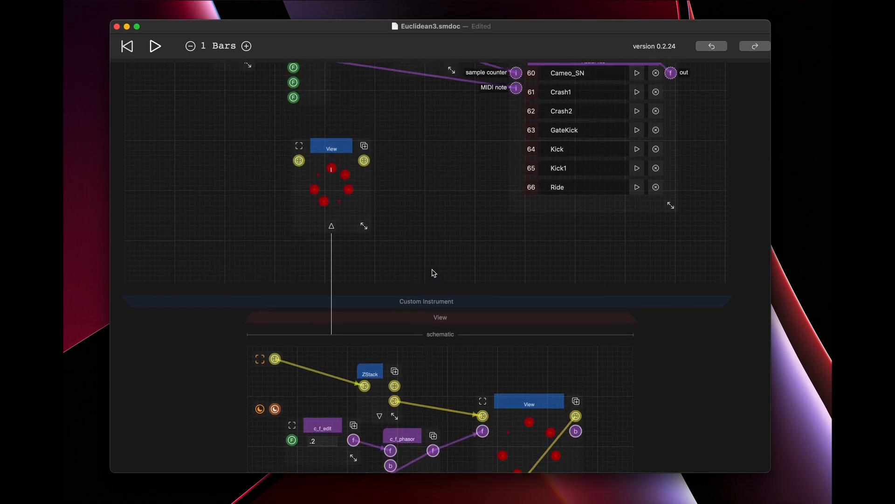
pyautogui.moveTo(364, 251); pyautogui.dragTo(430, 310)
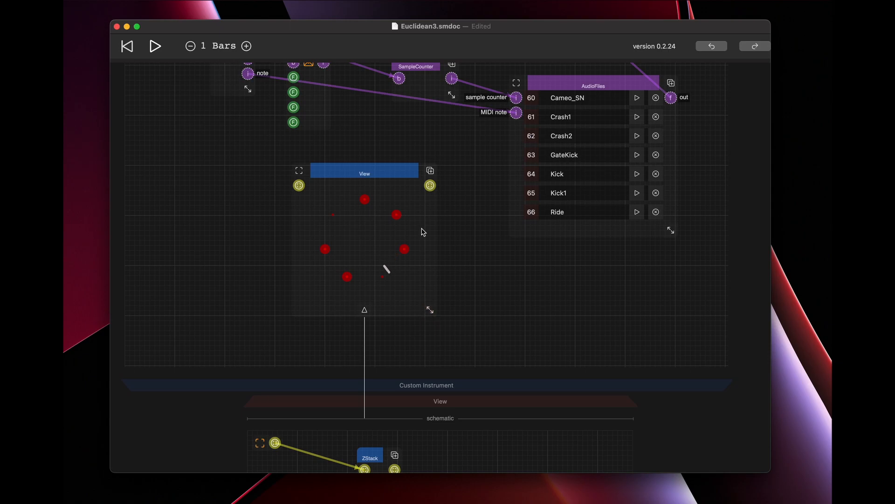
pyautogui.click(375, 169)
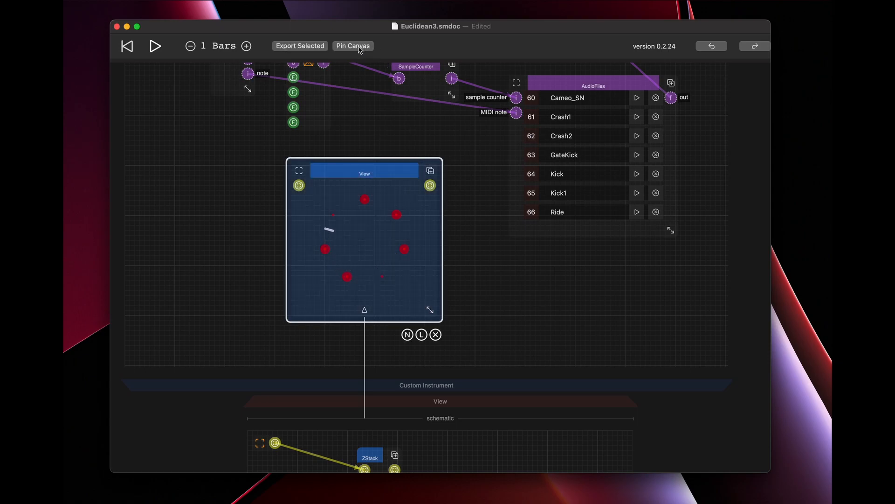
pyautogui.click(358, 46)
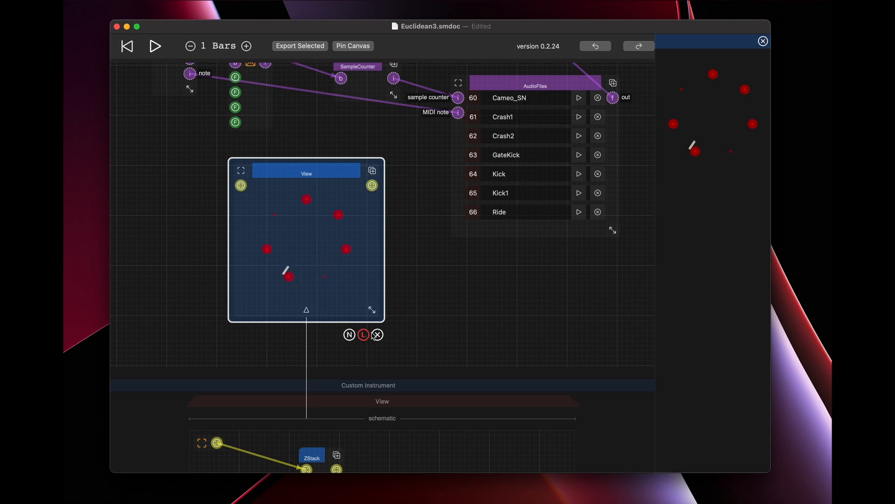
# Name the outer View "Euclidean".
pyautogui.scroll(-5, 424, 323)
pyautogui.scroll(-1, 425, 327)
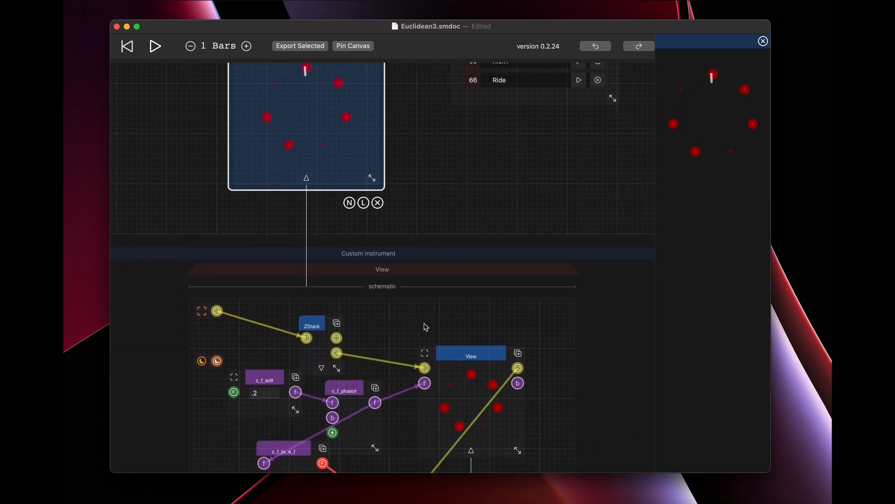
pyautogui.scroll(4, 426, 327)
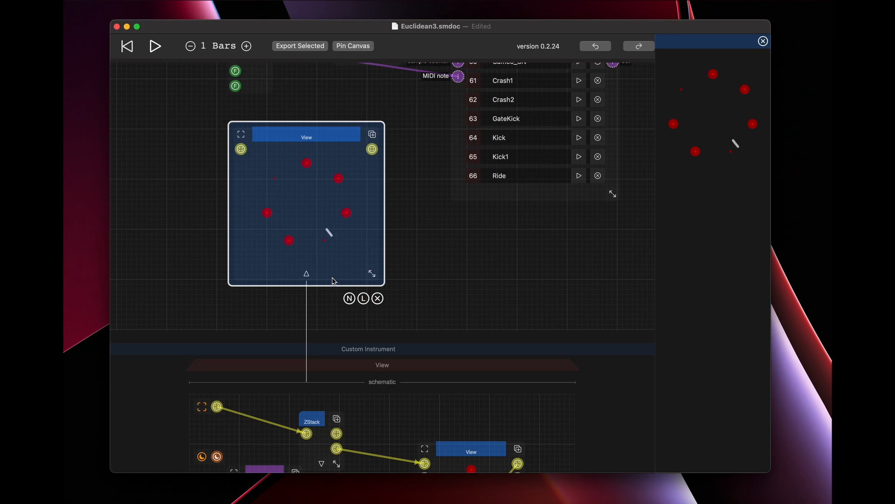
pyautogui.click(349, 298)
pyautogui.write('Euclidean')
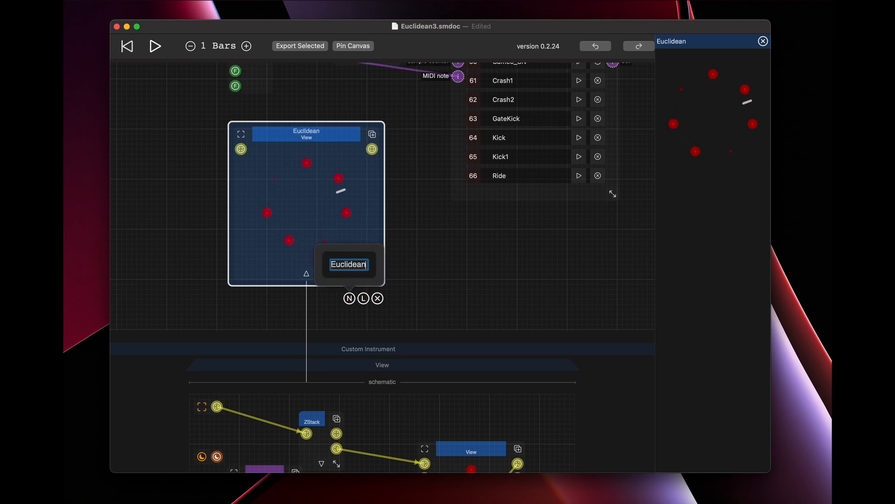
pyautogui.press('Return')
# Move the nested View up and left, and place a c_b_to_b16 bool component to its right.
pyautogui.scroll(-5, 402, 275)
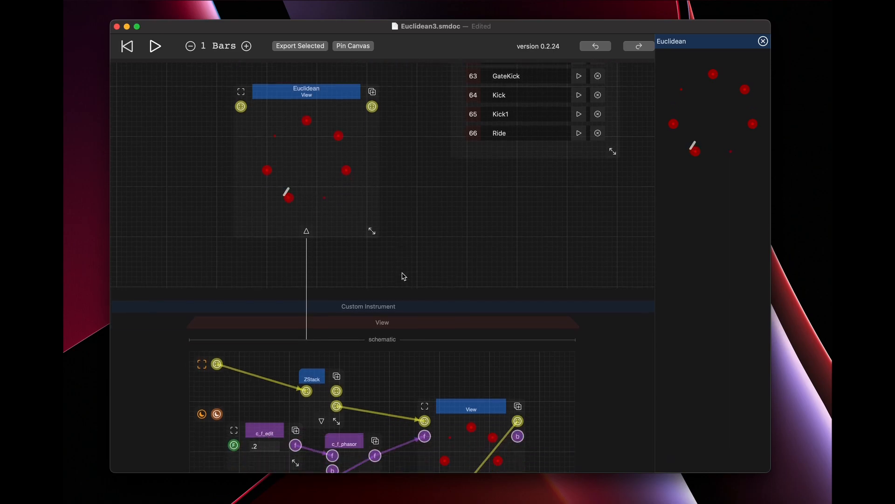
pyautogui.scroll(-10, 428, 299)
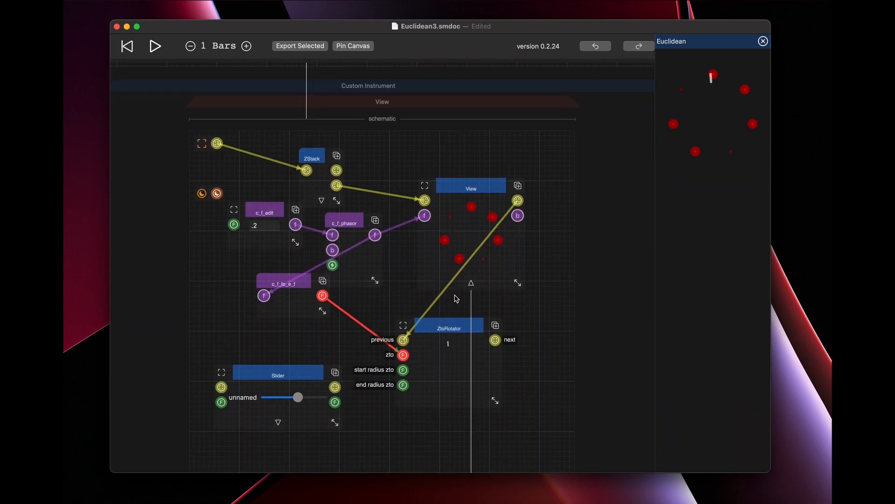
pyautogui.moveTo(499, 186); pyautogui.dragTo(460, 167)
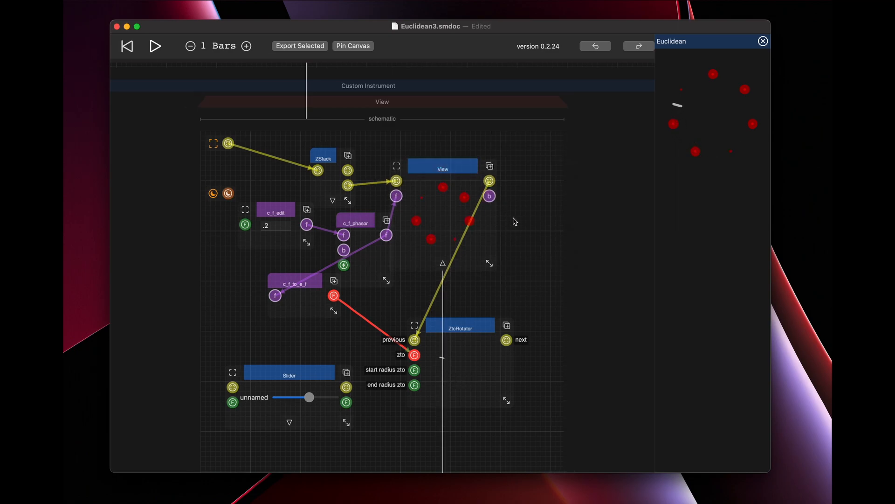
pyautogui.doubleClick(525, 223)
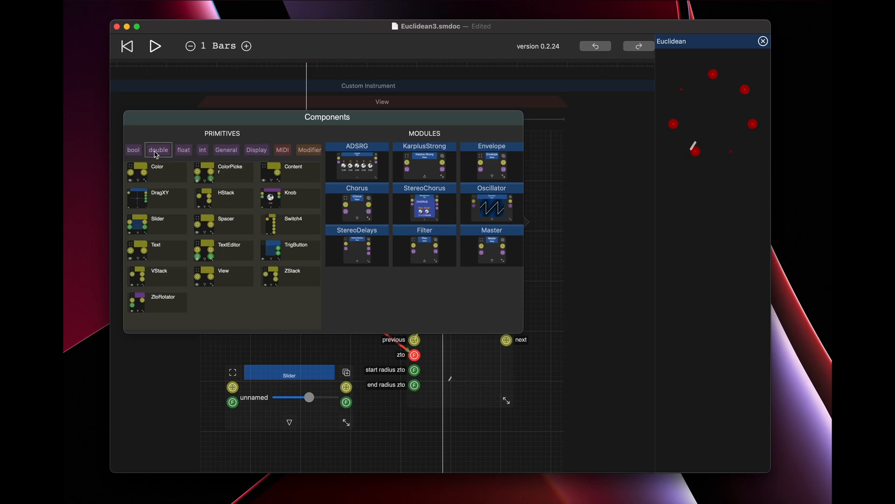
pyautogui.click(130, 151)
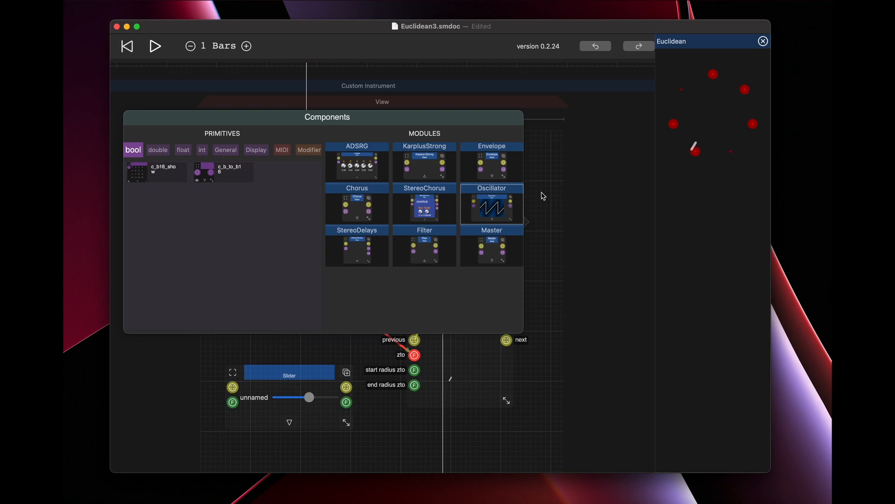
pyautogui.click(543, 194)
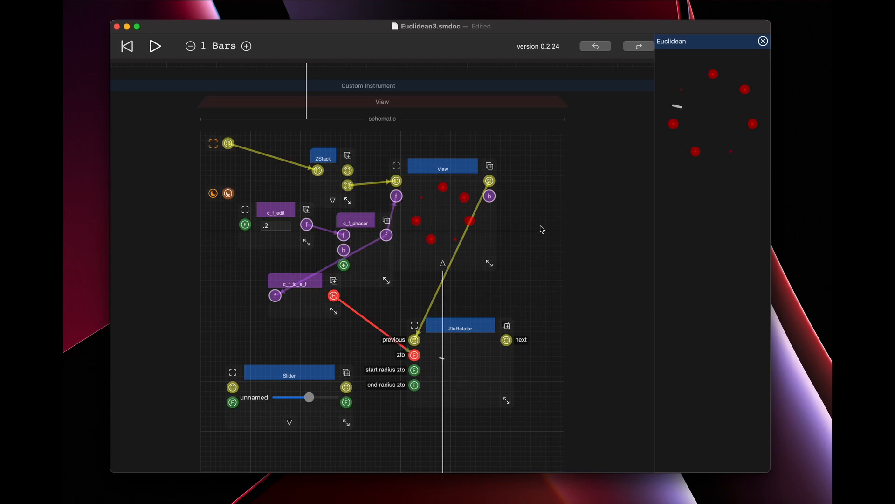
pyautogui.doubleClick(536, 225)
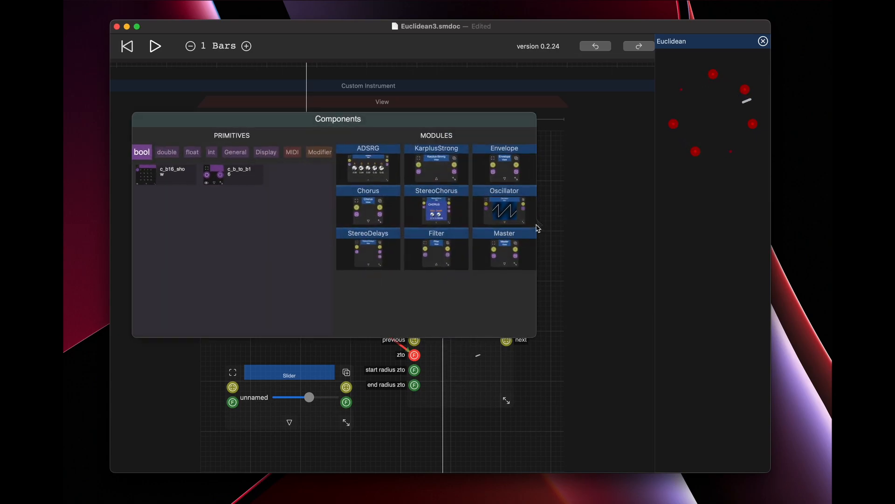
pyautogui.click(234, 179)
# Resize c_b_to_b16 so its inputs form a four-by-four grid and nudge it down.
pyautogui.scroll(-5, 566, 391)
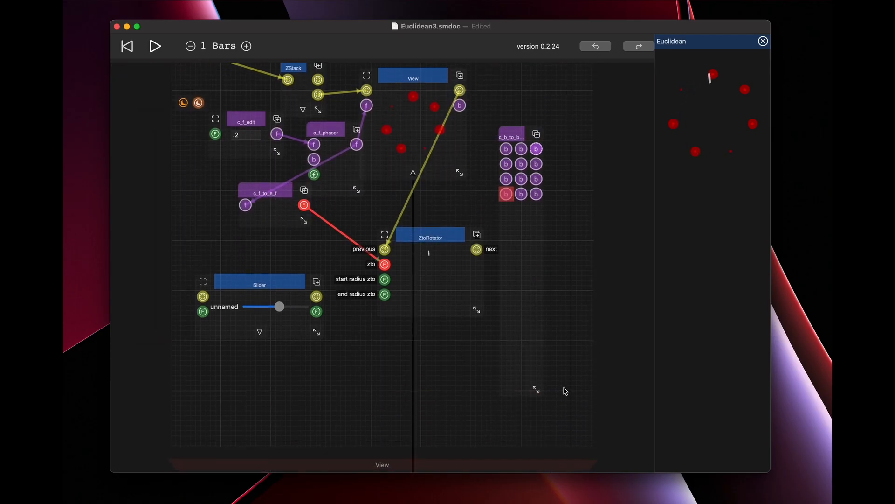
pyautogui.moveTo(536, 387); pyautogui.dragTo(553, 200)
pyautogui.moveTo(517, 138)
pyautogui.mouseDown()
pyautogui.moveTo(524, 142)
pyautogui.moveTo(516, 147)
pyautogui.mouseUp()
# Place a c_b16_show component beside c_b_to_b16, link c_b_to_b16's output to it, and enlarge it to show its numbered cells.
pyautogui.doubleClick(568, 116)
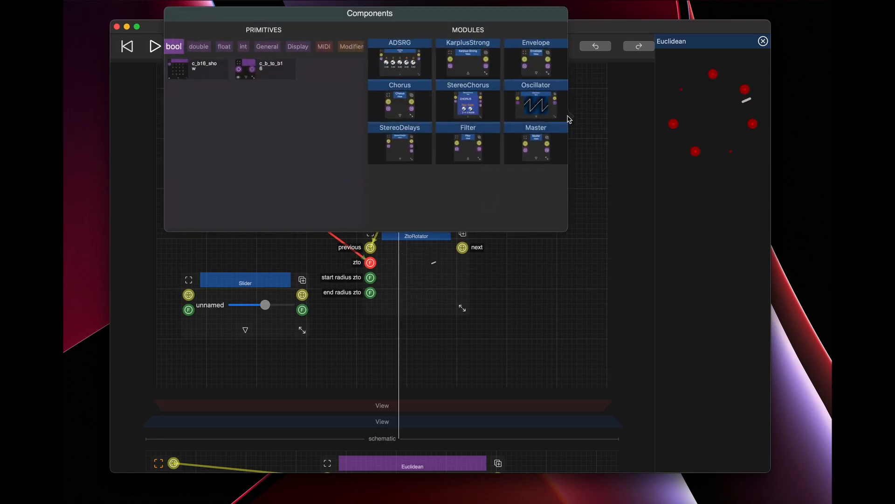
pyautogui.click(214, 75)
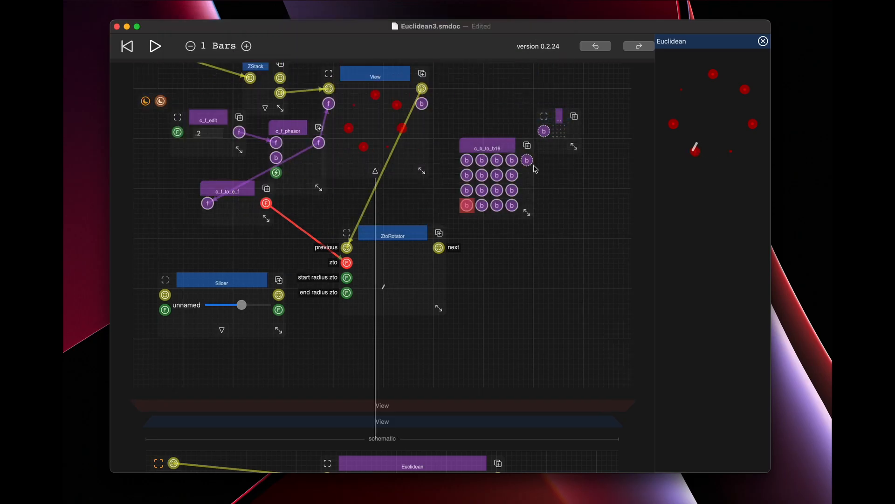
pyautogui.moveTo(527, 160); pyautogui.dragTo(615, 178)
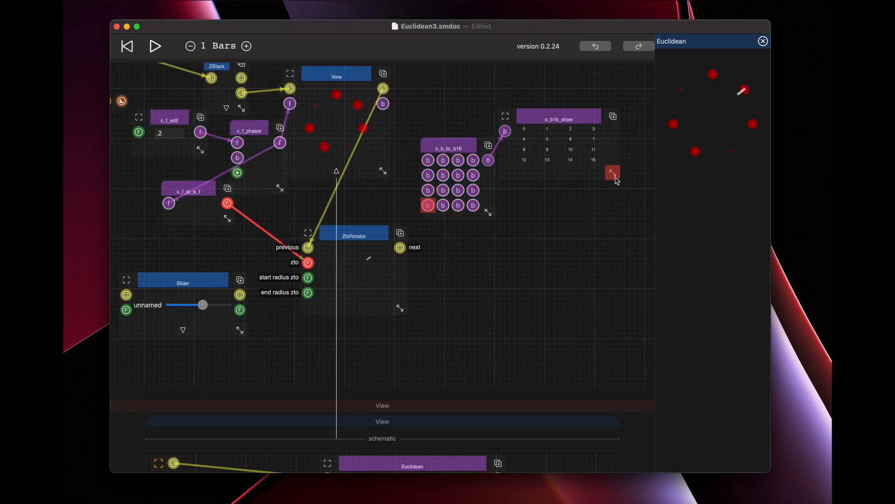
# Connect the nested View's bool output to c_b_to_b16's first input, then move c_b16_show right and c_b_to_b16 up.
pyautogui.moveTo(379, 103); pyautogui.dragTo(425, 160)
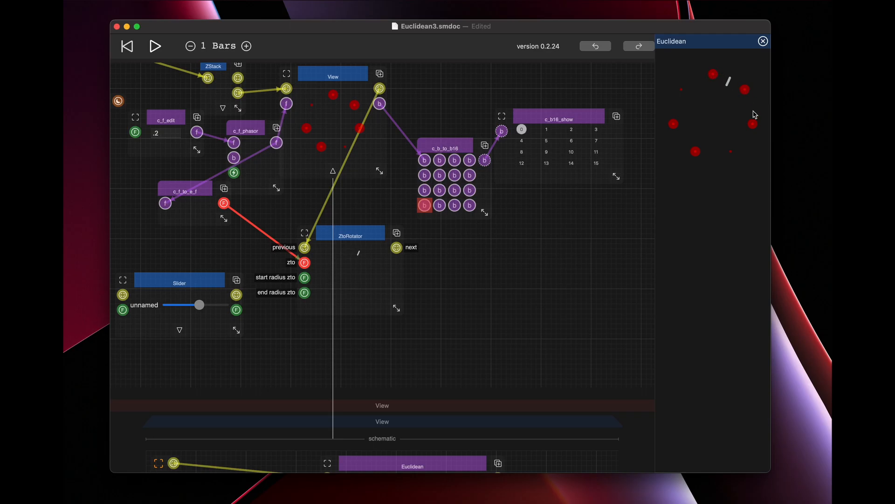
pyautogui.moveTo(569, 116); pyautogui.dragTo(595, 123)
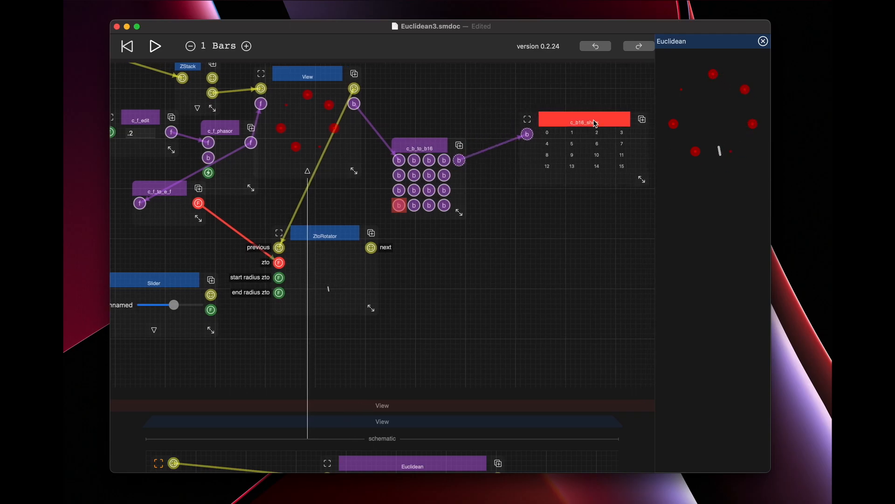
pyautogui.moveTo(425, 147); pyautogui.dragTo(422, 108)
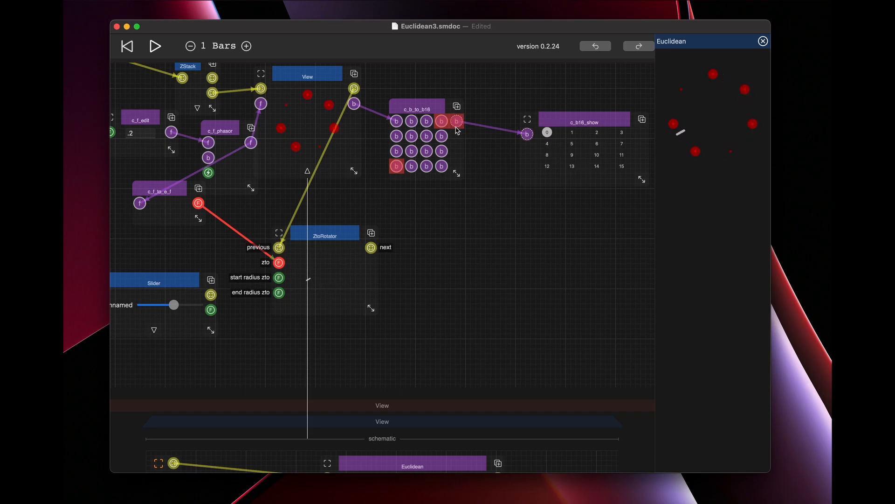
# Add an Output component below c_b_to_b16, set its type to dashed-ring bool, and connect c_b_to_b16's output to it.
pyautogui.doubleClick(486, 228)
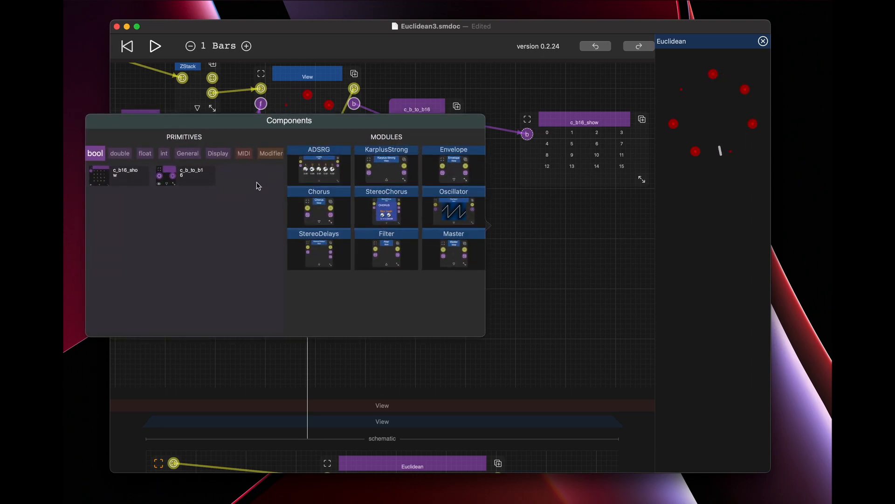
pyautogui.click(188, 153)
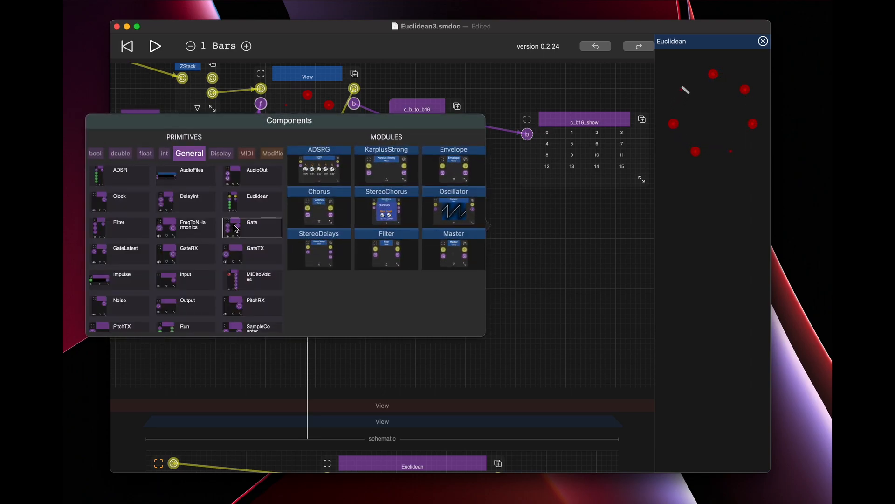
pyautogui.click(186, 306)
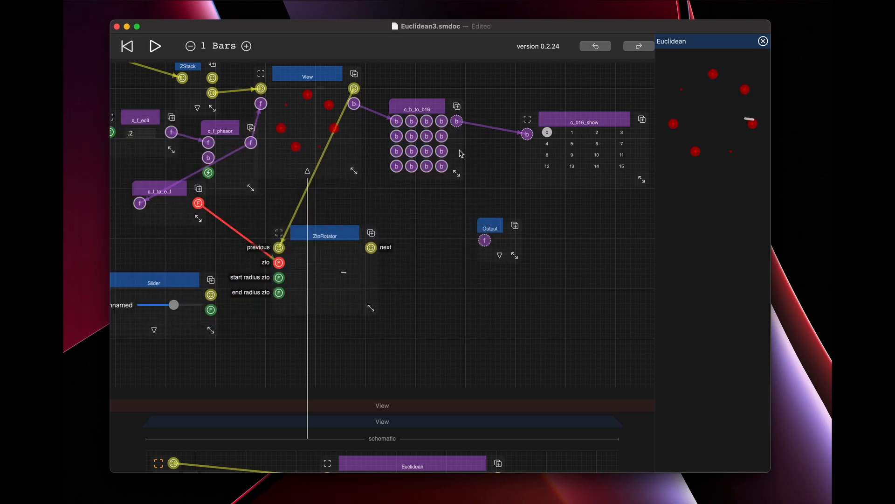
pyautogui.click(499, 257)
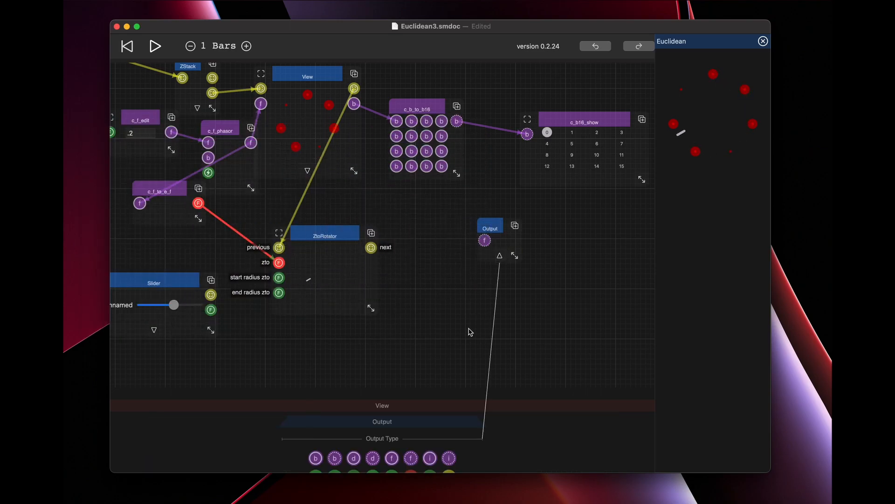
pyautogui.scroll(-5, 434, 340)
pyautogui.click(335, 349)
pyautogui.scroll(5, 440, 206)
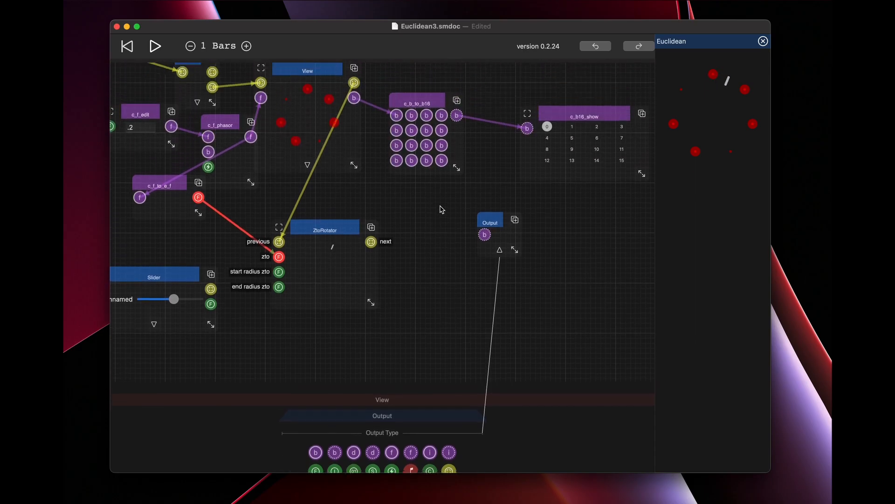
pyautogui.moveTo(474, 186); pyautogui.dragTo(485, 241)
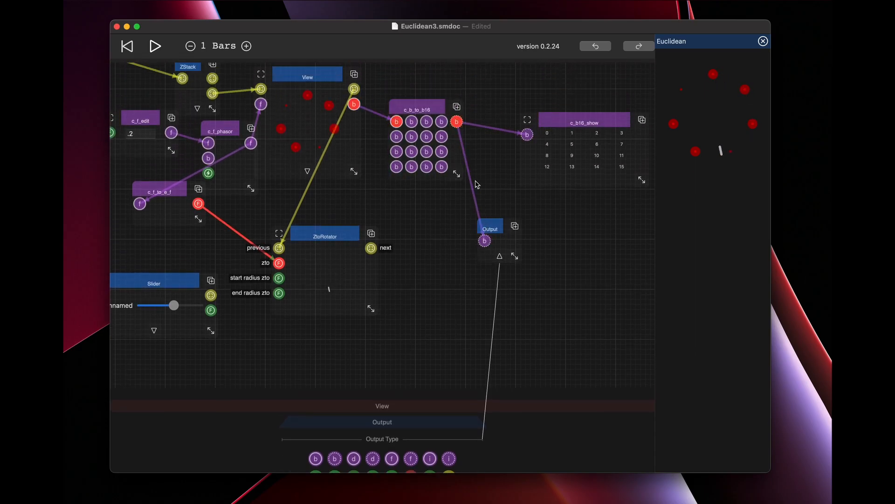
# Replace SampleCounter's gate connection with the Euclidean View's bool output, then move the Euclidean View left.
pyautogui.scroll(11, 477, 186)
pyautogui.scroll(8, 477, 185)
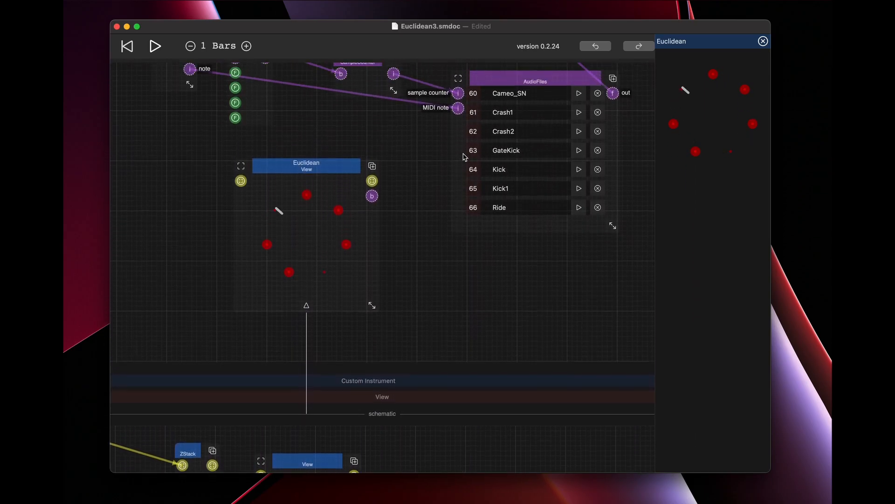
pyautogui.scroll(1, 440, 186)
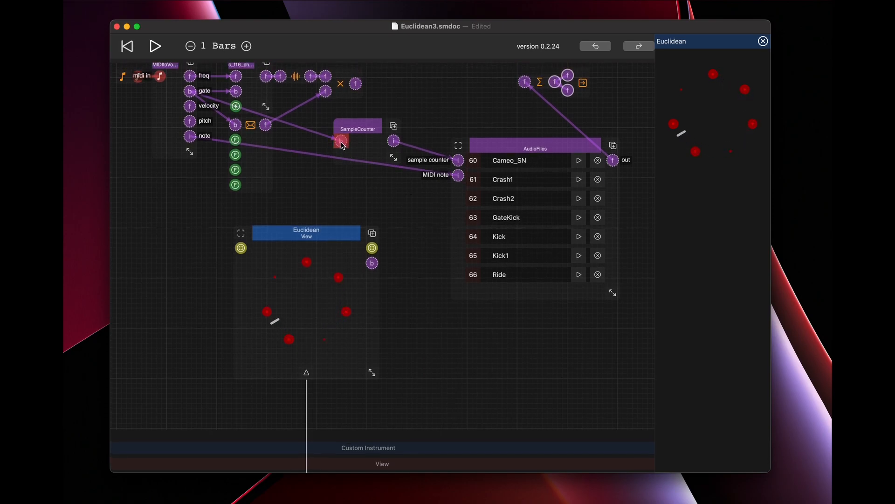
pyautogui.moveTo(341, 143); pyautogui.dragTo(317, 169)
pyautogui.moveTo(372, 264); pyautogui.dragTo(341, 141)
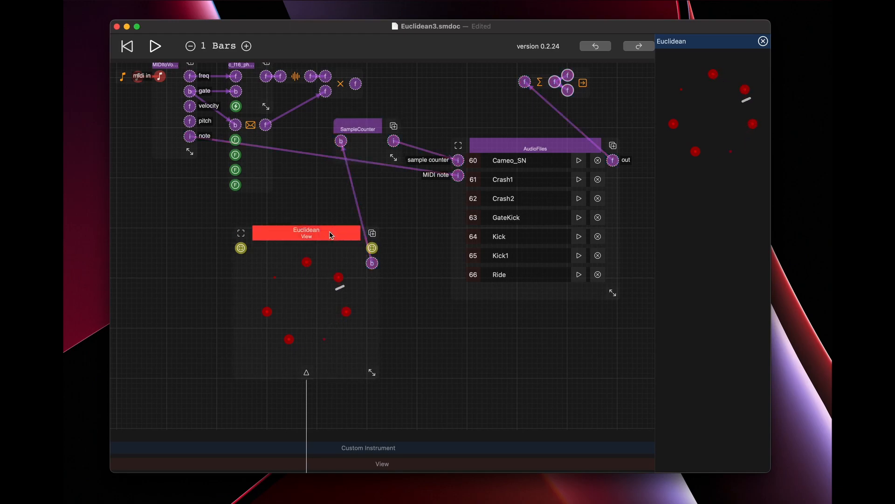
pyautogui.moveTo(333, 235); pyautogui.dragTo(282, 229)
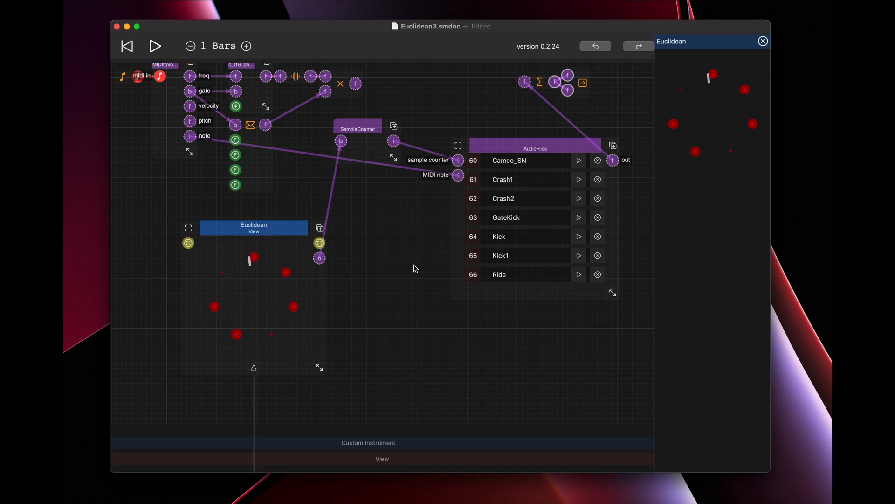
# Enlarge the AudioFiles component downward to show samples 60 through 73, and shift it slightly right.
pyautogui.press('XF86AudioRaiseVolume')
pyautogui.moveTo(614, 293); pyautogui.dragTo(614, 427)
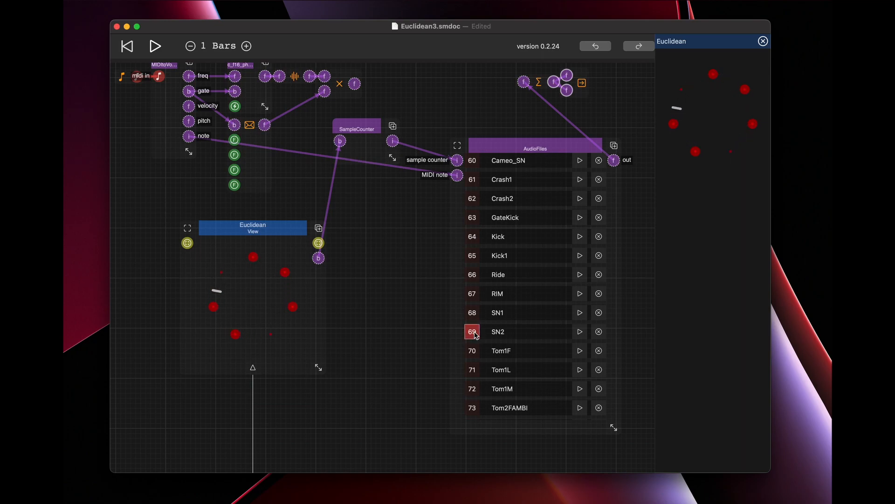
pyautogui.moveTo(519, 149); pyautogui.dragTo(537, 148)
# Place a c_i16_edit int component between the Euclidean View and AudioFiles, and enlarge it to show its four-by-four number fields.
pyautogui.click(380, 224)
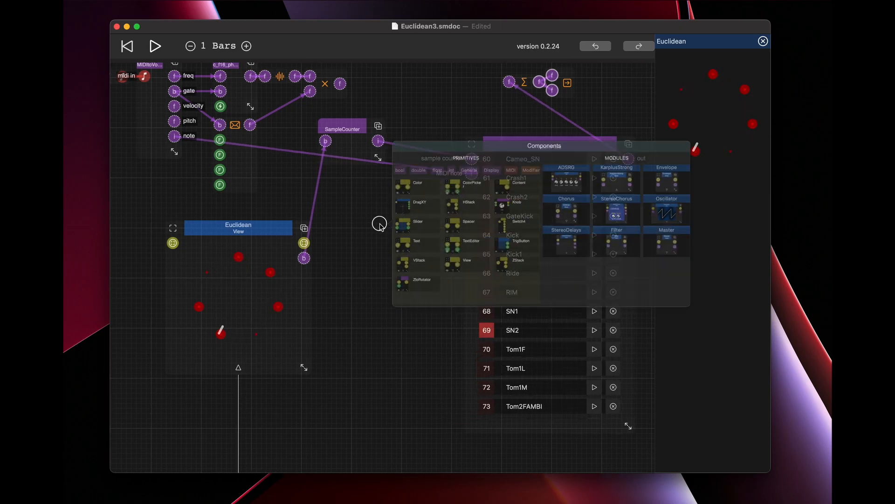
pyautogui.click(473, 151)
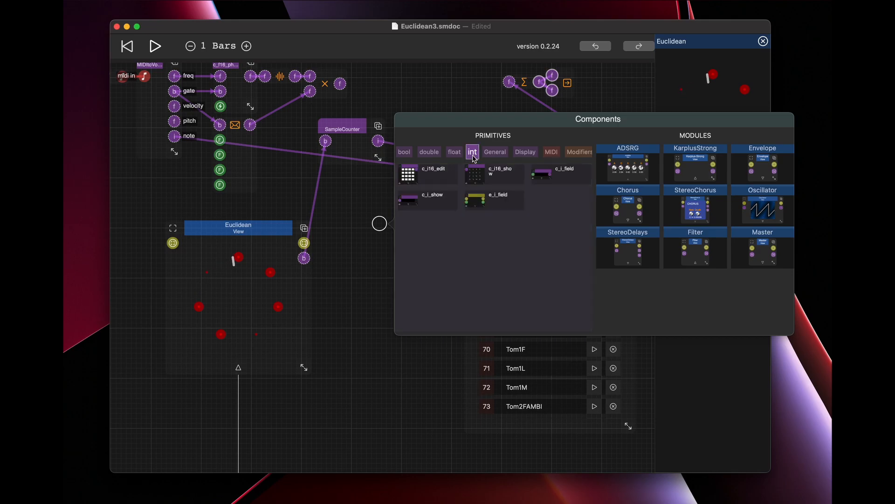
pyautogui.click(412, 179)
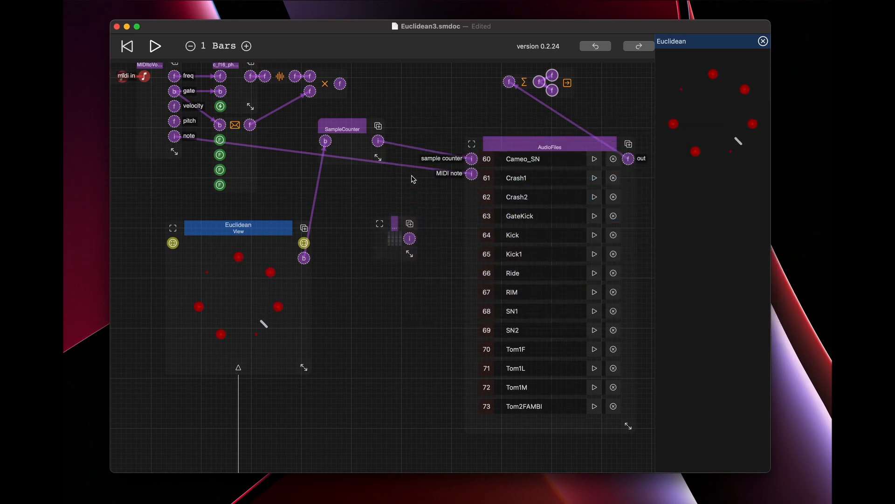
pyautogui.moveTo(410, 254); pyautogui.dragTo(457, 296)
pyautogui.click(422, 225)
pyautogui.moveTo(422, 225); pyautogui.dragTo(388, 210)
pyautogui.moveTo(422, 280); pyautogui.dragTo(446, 301)
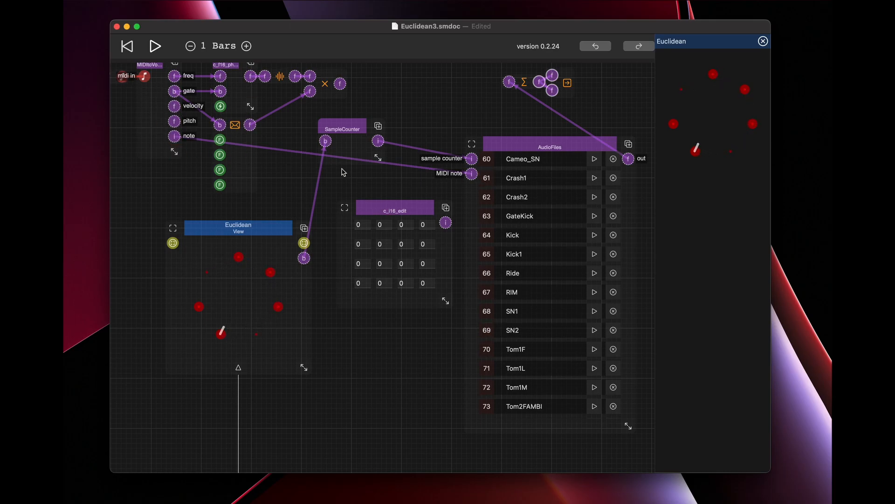
# Replace AudioFiles' MIDI note connection with c_i16_edit's output, and enter 60 in c_i16_edit's first field.
pyautogui.moveTo(472, 174); pyautogui.dragTo(405, 179)
pyautogui.moveTo(446, 223); pyautogui.dragTo(472, 174)
pyautogui.click(367, 224)
pyautogui.write('60')
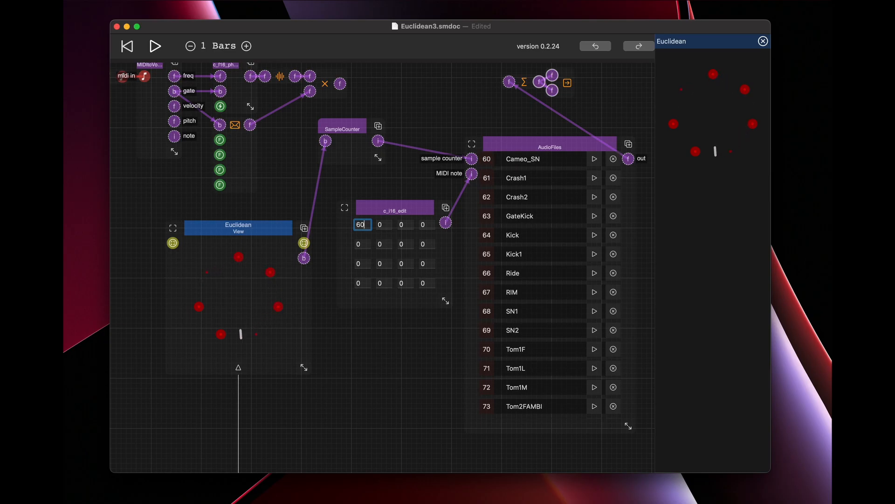
pyautogui.press('BackSpace')
# Name the c_i16_edit component Notes and pin it to the canvas.
pyautogui.click(394, 214)
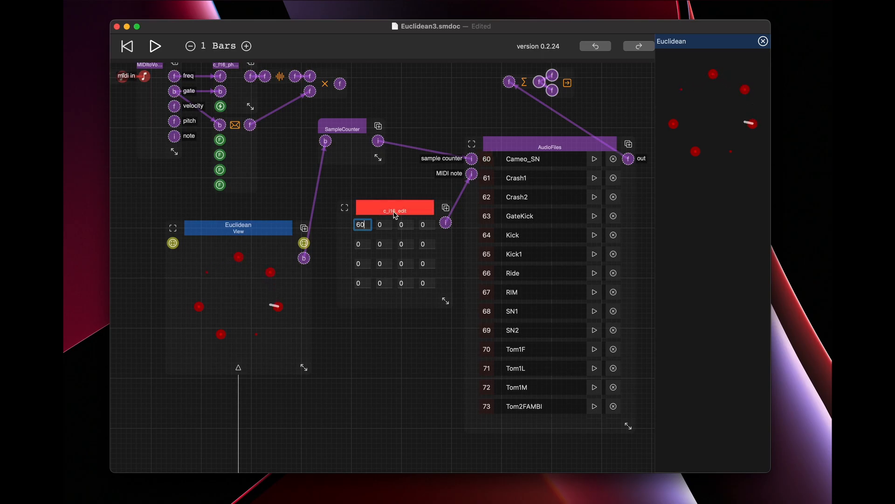
pyautogui.click(409, 325)
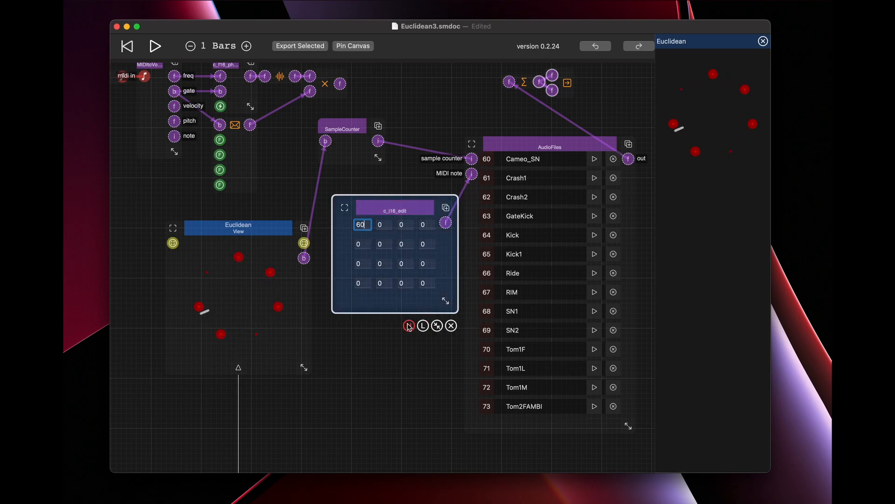
pyautogui.write('Notes')
pyautogui.press('Return')
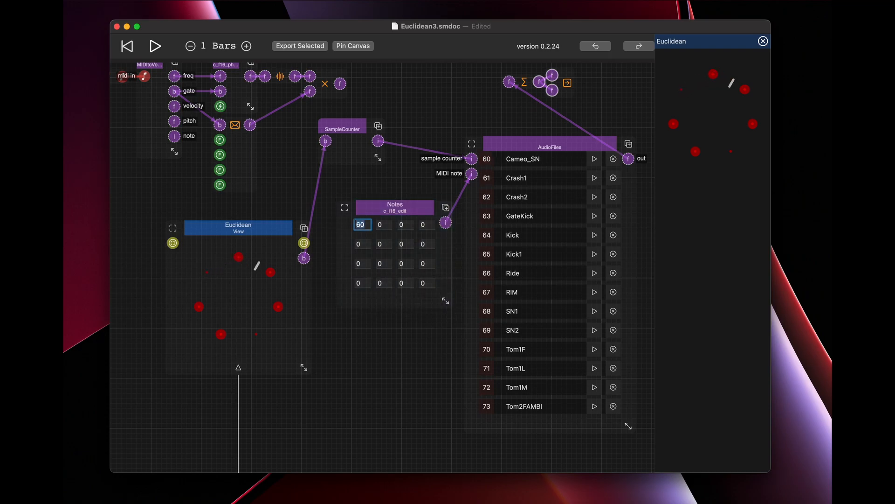
pyautogui.click(404, 206)
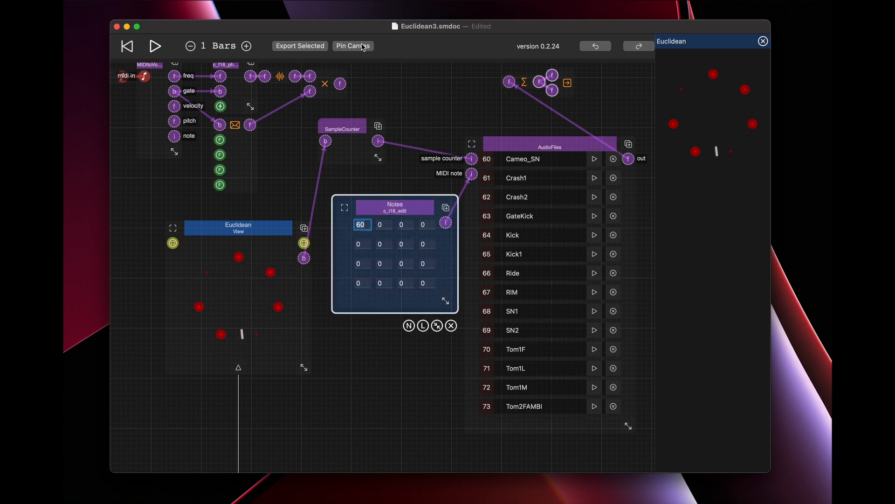
pyautogui.click(363, 46)
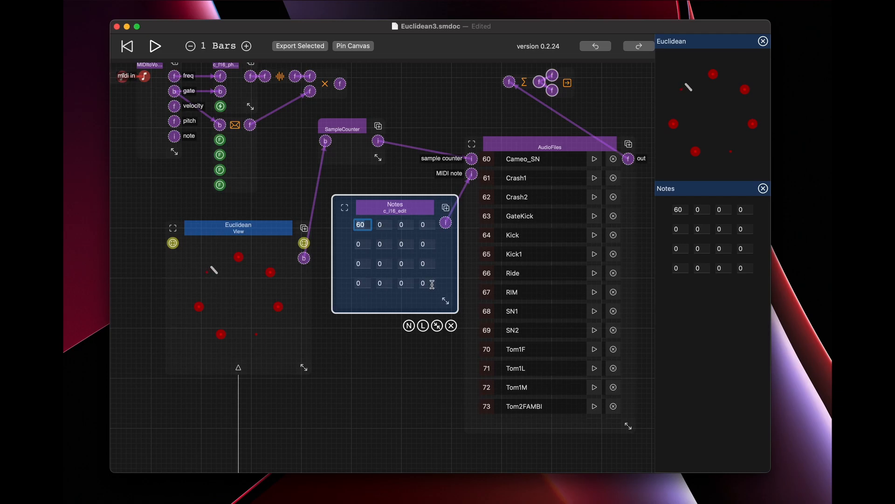
# Enlarge the Notes component to widen its fields, and set the first value of the pinned Notes grid to 66.
pyautogui.click(423, 326)
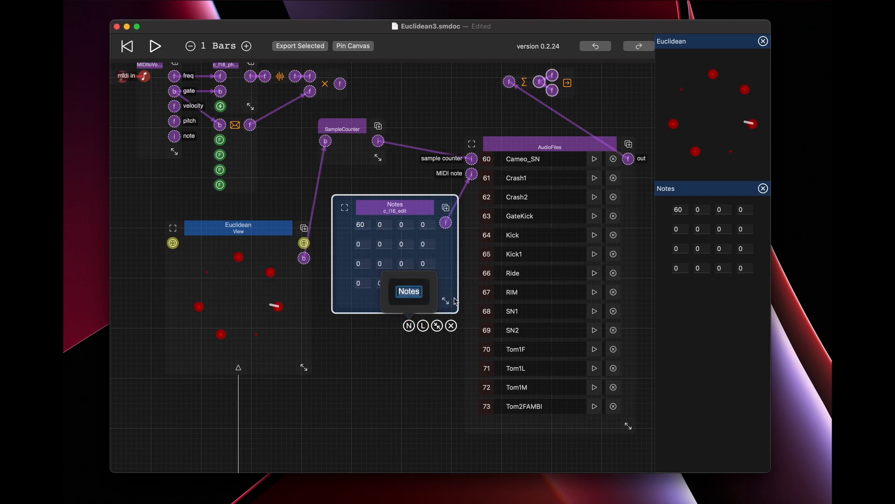
pyautogui.click(418, 380)
pyautogui.moveTo(443, 300); pyautogui.dragTo(470, 310)
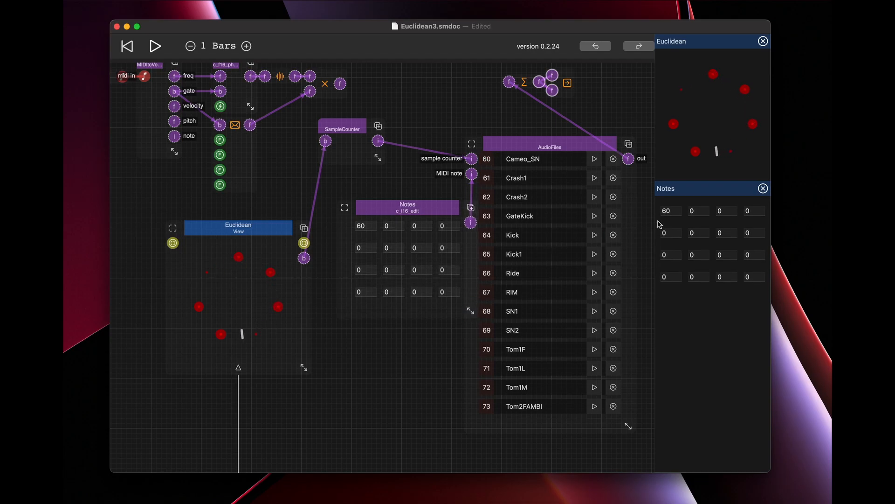
pyautogui.click(679, 212)
pyautogui.write('66')
# In the nested View's schematic, move the ColorPicker up and left and collapse the Output component's type settings.
pyautogui.scroll(-10, 329, 417)
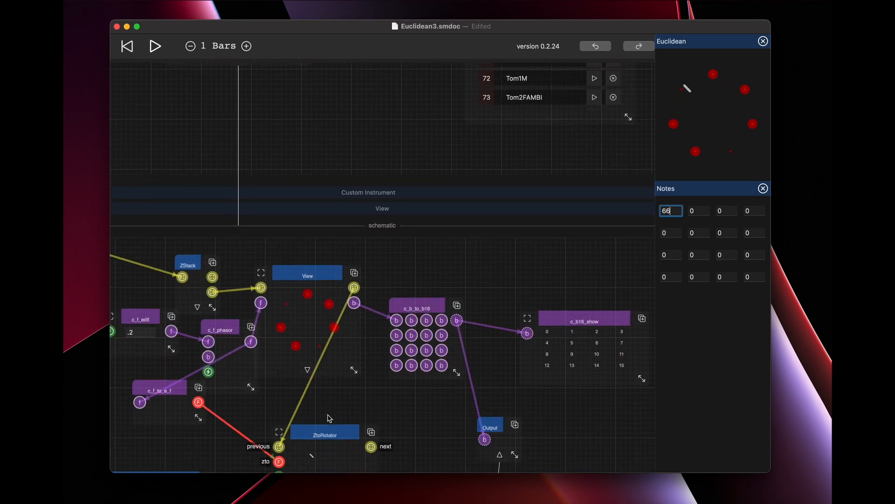
pyautogui.scroll(-1, 330, 416)
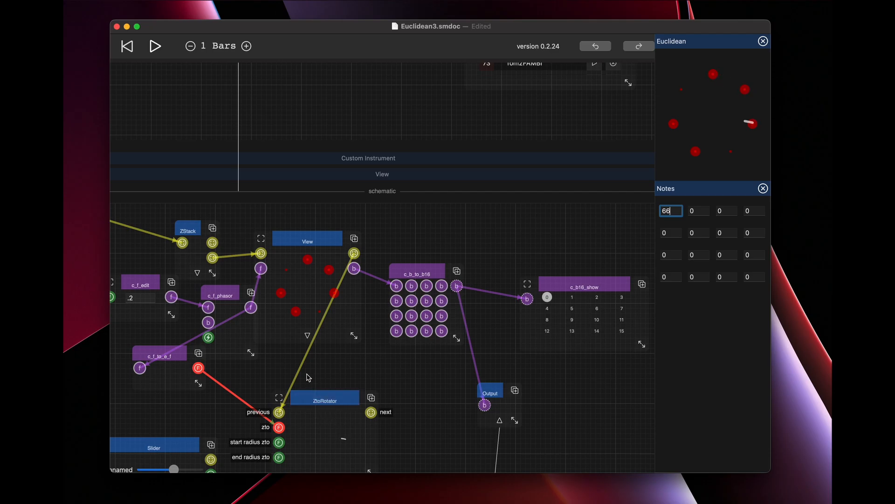
pyautogui.scroll(-10, 362, 362)
pyautogui.scroll(3, 362, 362)
pyautogui.moveTo(289, 304); pyautogui.dragTo(225, 238)
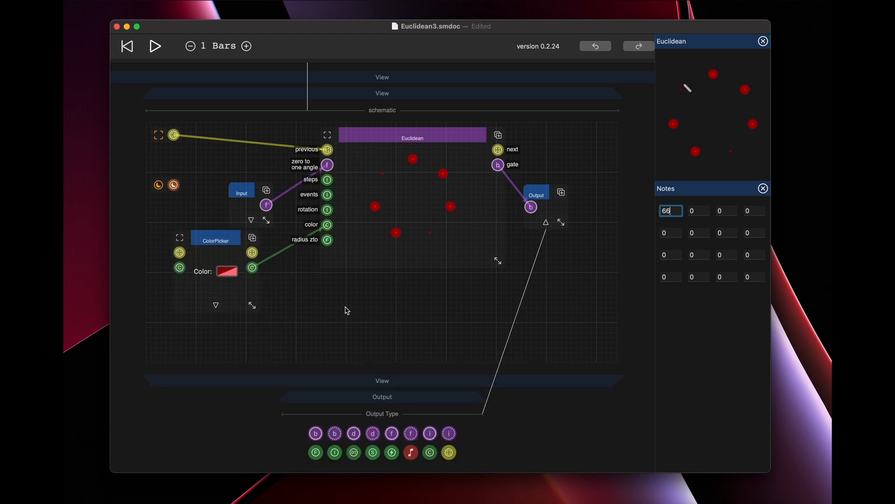
pyautogui.click(547, 223)
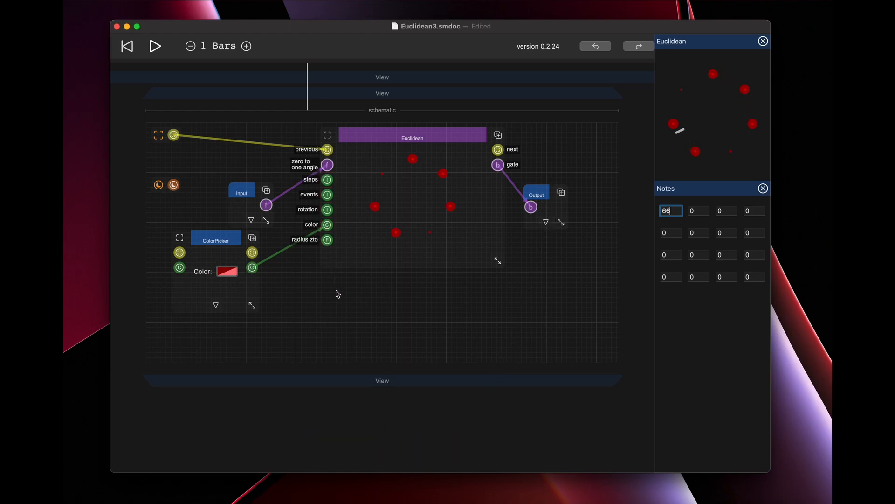
# Add a View component below the Euclidean component beside the ColorPicker, enlarge it, and open its schematic.
pyautogui.doubleClick(327, 309)
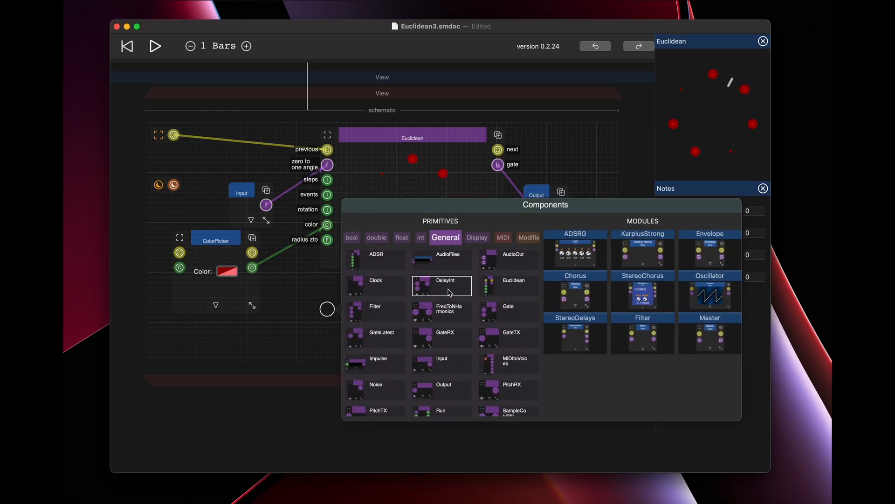
pyautogui.hscroll(3, 513, 239)
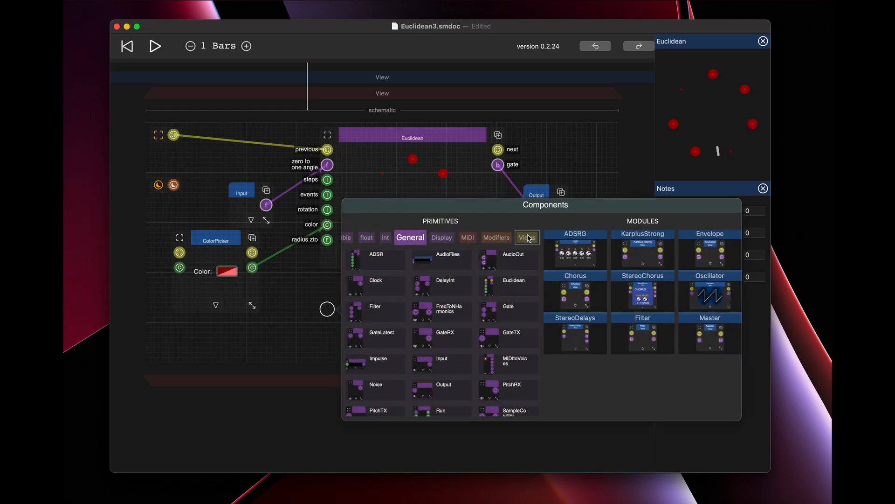
pyautogui.click(529, 238)
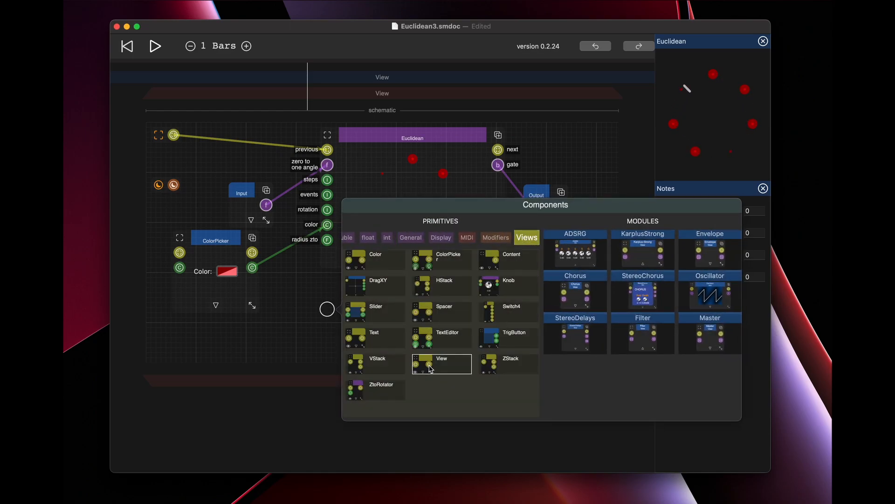
pyautogui.click(430, 369)
pyautogui.moveTo(362, 309); pyautogui.dragTo(332, 306)
pyautogui.moveTo(365, 386); pyautogui.dragTo(380, 367)
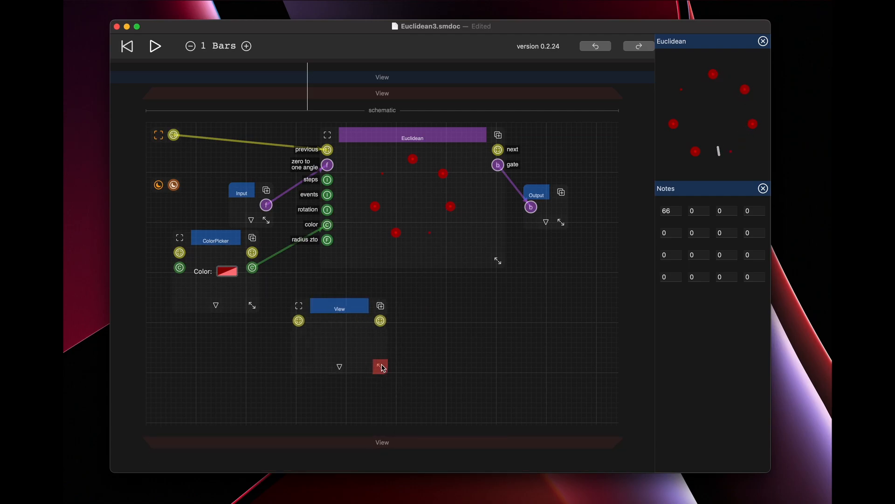
pyautogui.click(340, 368)
pyautogui.scroll(-5, 447, 381)
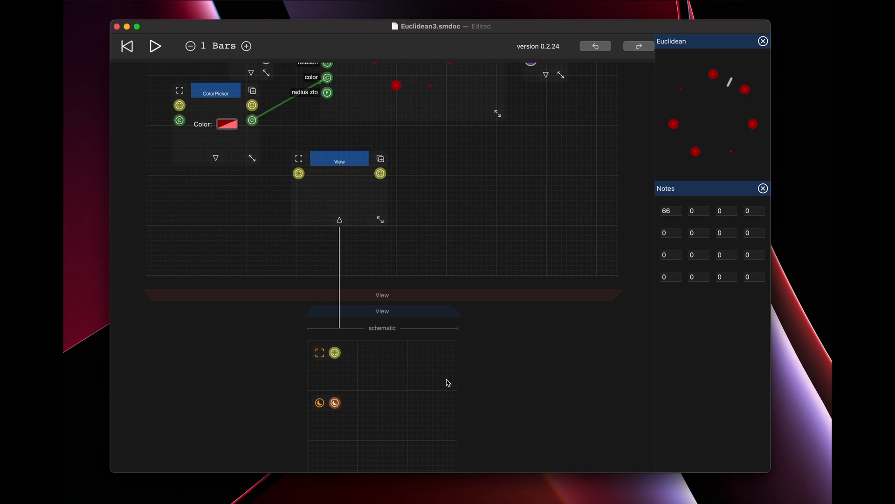
# Set the first value of the pinned Notes grid to 0.
pyautogui.click(399, 366)
pyautogui.click(471, 212)
pyautogui.click(671, 211)
pyautogui.write('0')
# Add a Slider component to the nested View's schematic and enlarge it to the right.
pyautogui.click(420, 376)
pyautogui.doubleClick(404, 373)
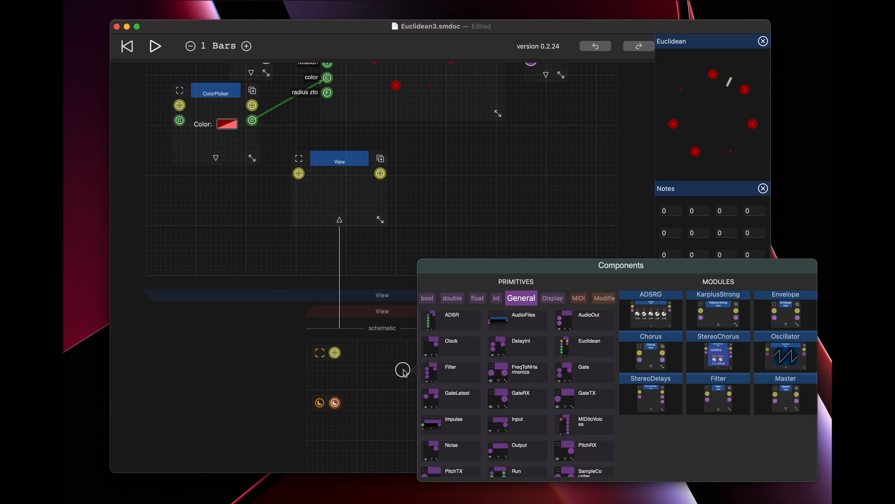
pyautogui.hscroll(3, 597, 298)
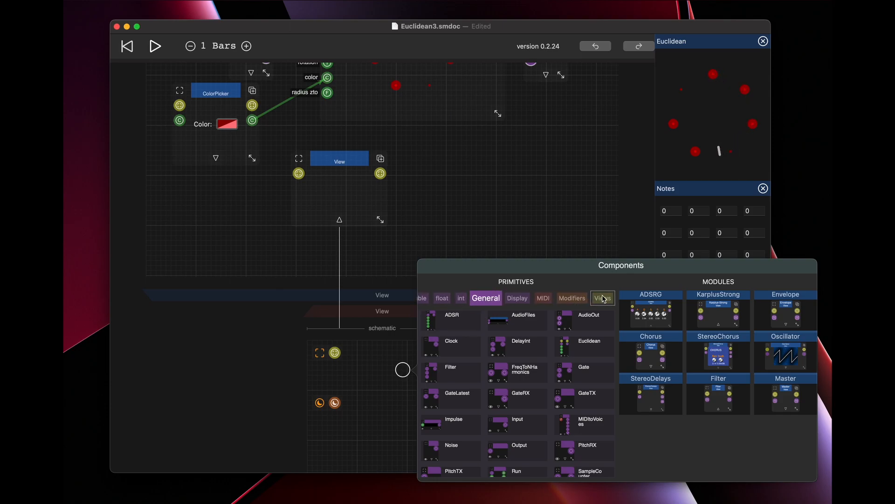
pyautogui.click(603, 298)
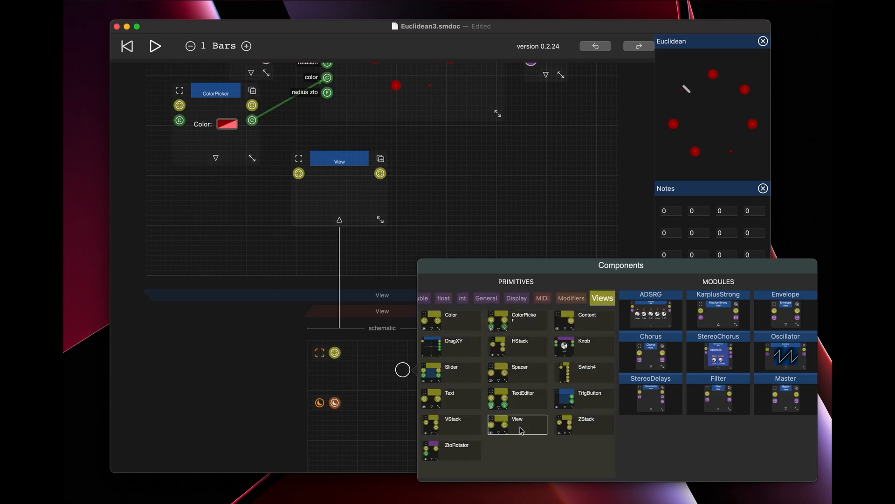
pyautogui.moveTo(450, 373); pyautogui.dragTo(401, 370)
pyautogui.moveTo(416, 414); pyautogui.dragTo(482, 418)
pyautogui.scroll(-3, 454, 436)
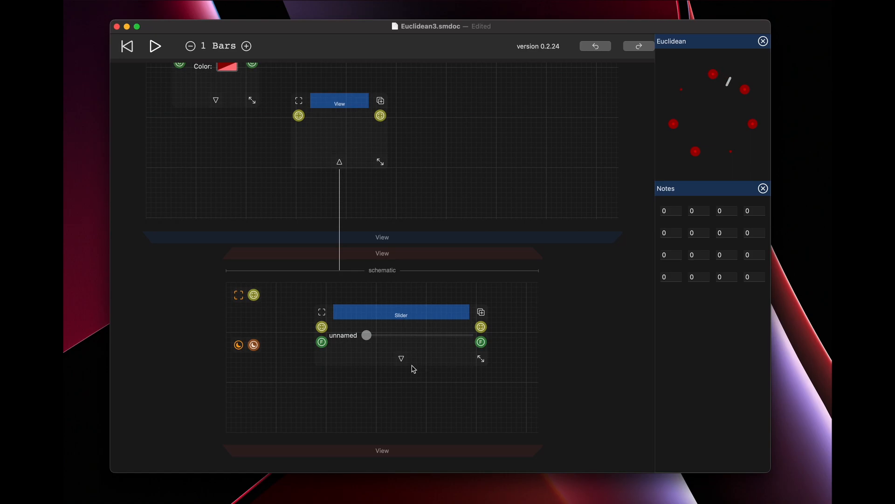
# Open the slider's properties and set its title to "Steps:".
pyautogui.click(401, 358)
pyautogui.scroll(-4, 424, 373)
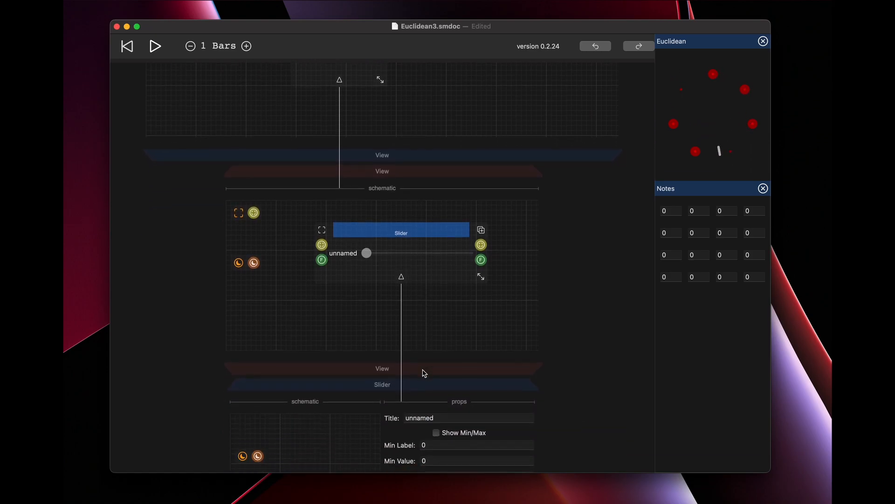
pyautogui.scroll(10, 425, 373)
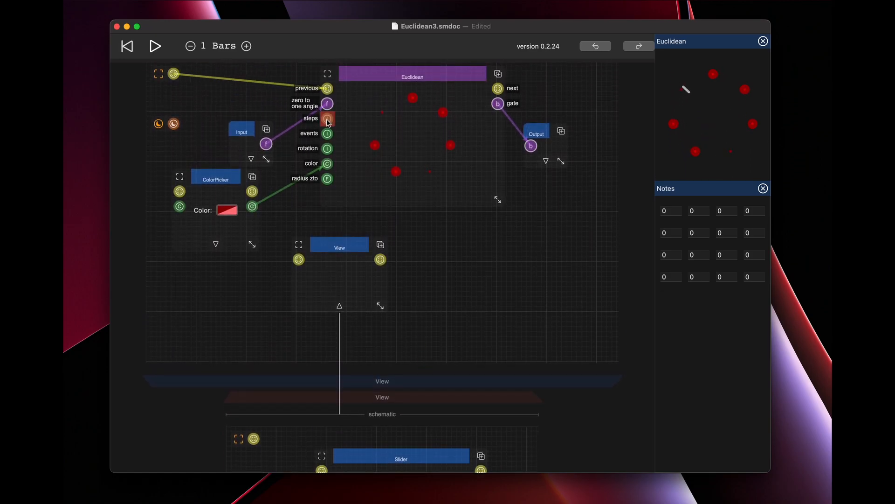
pyautogui.scroll(-15, 356, 180)
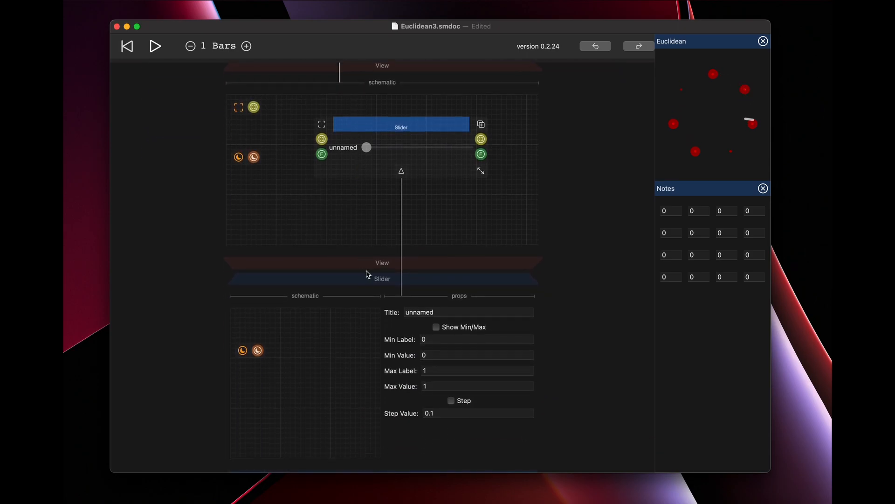
pyautogui.click(421, 312)
pyautogui.write('Steps')
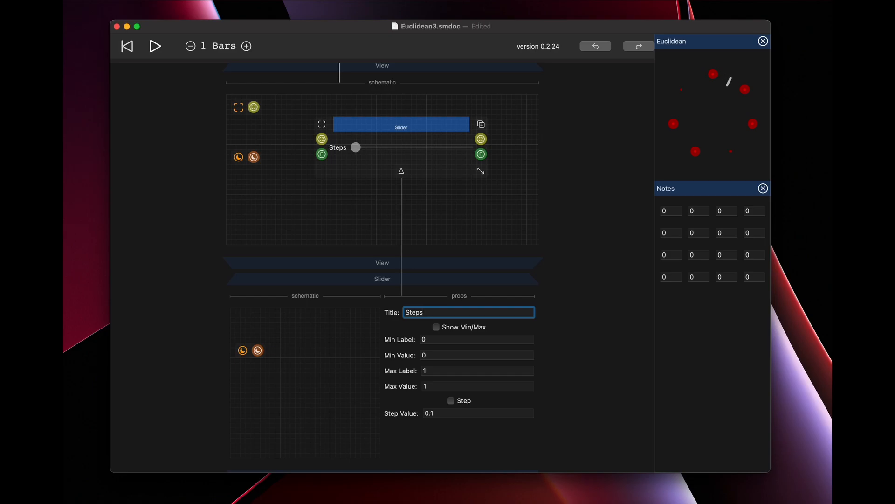
pyautogui.write(':')
# Set the Steps slider's minimum label and value to 1 and its maximum label and value to 16.
pyautogui.click(430, 339)
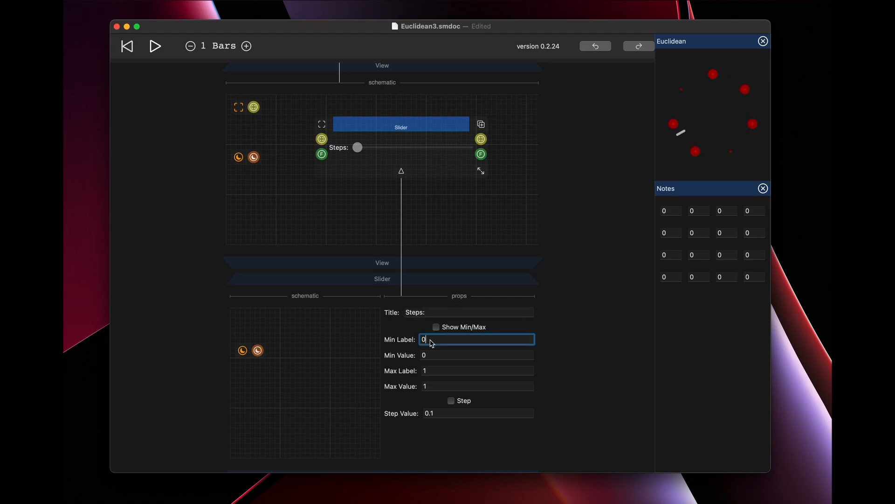
pyautogui.write('1')
pyautogui.click(426, 355)
pyautogui.write('1')
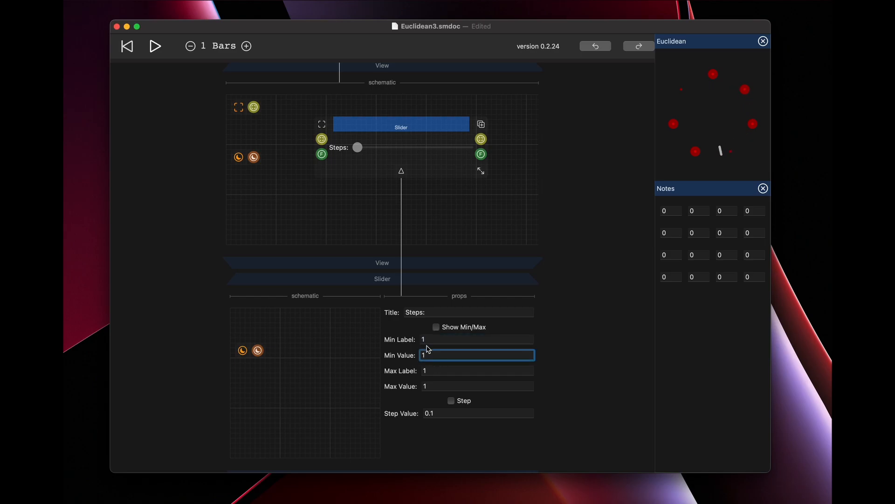
pyautogui.click(433, 372)
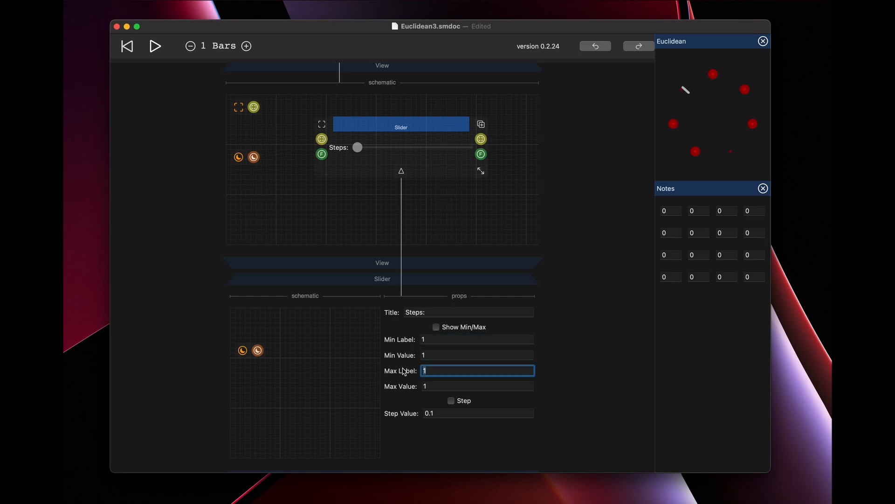
pyautogui.write('16')
pyautogui.press('Tab')
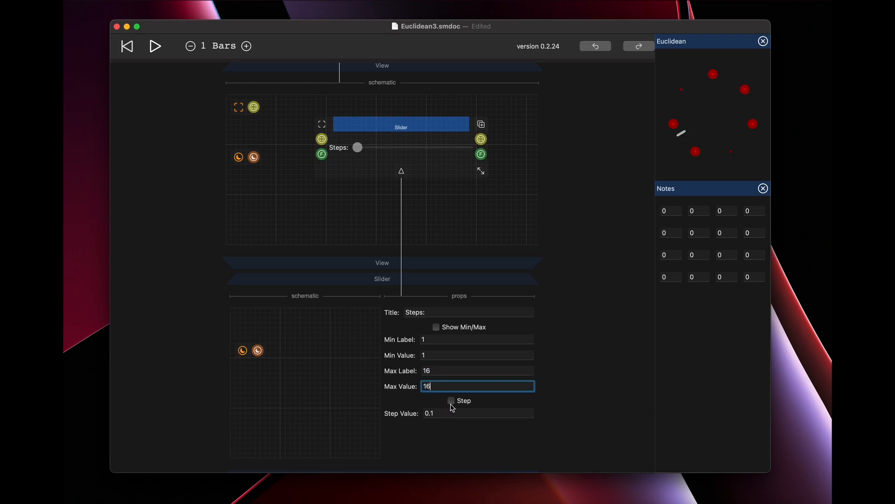
# Enable stepping with a step value of 1 and the min/max display on the Steps slider, and close its properties.
pyautogui.click(426, 411)
pyautogui.write('1')
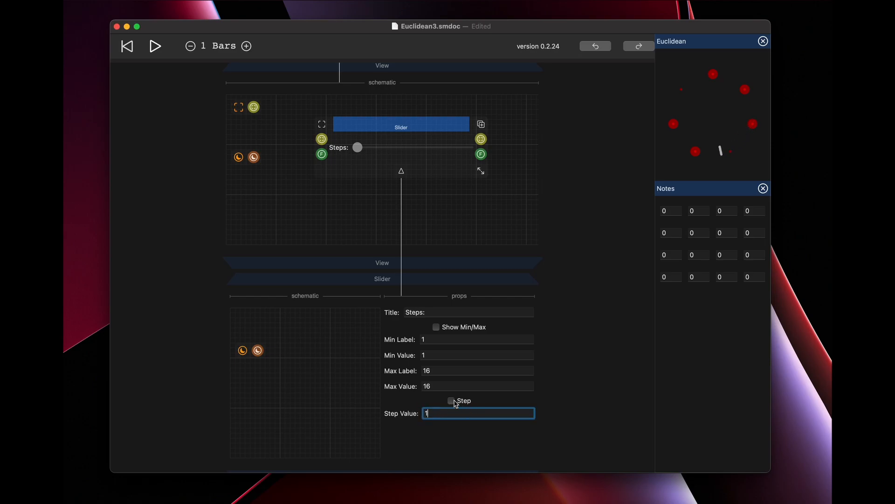
pyautogui.click(451, 401)
pyautogui.moveTo(362, 150)
pyautogui.mouseDown()
pyautogui.moveTo(386, 148)
pyautogui.moveTo(376, 147)
pyautogui.mouseUp()
pyautogui.click(438, 327)
pyautogui.click(400, 172)
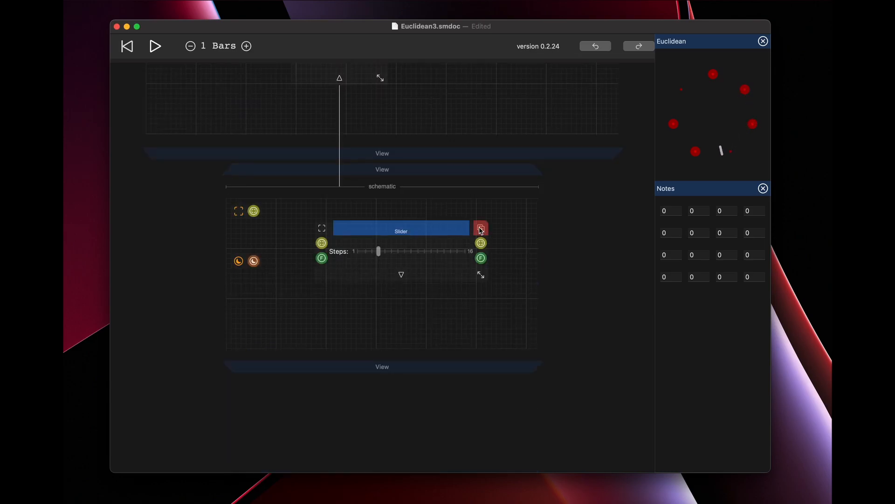
pyautogui.click(423, 228)
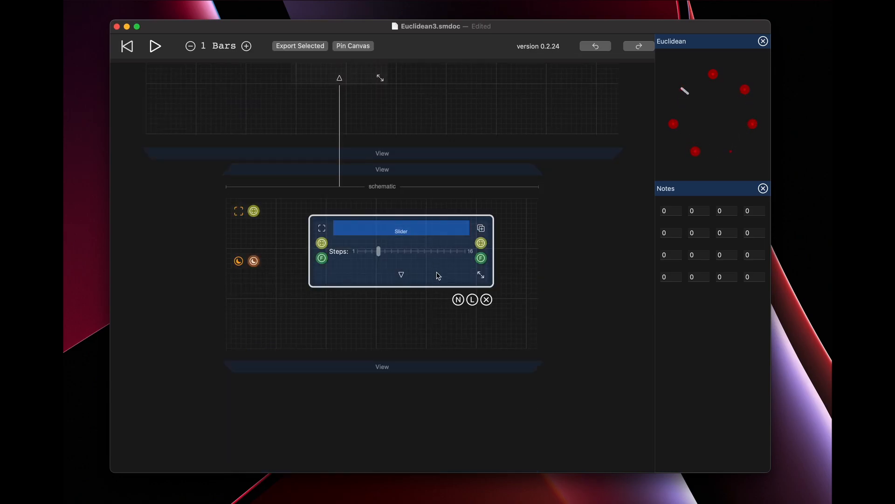
pyautogui.click(393, 324)
pyautogui.click(413, 226)
pyautogui.click(407, 324)
# Duplicate the Steps slider below the original and set the copy's title to "Events:".
pyautogui.moveTo(481, 229); pyautogui.dragTo(419, 302)
pyautogui.click(395, 349)
pyautogui.scroll(4, 423, 360)
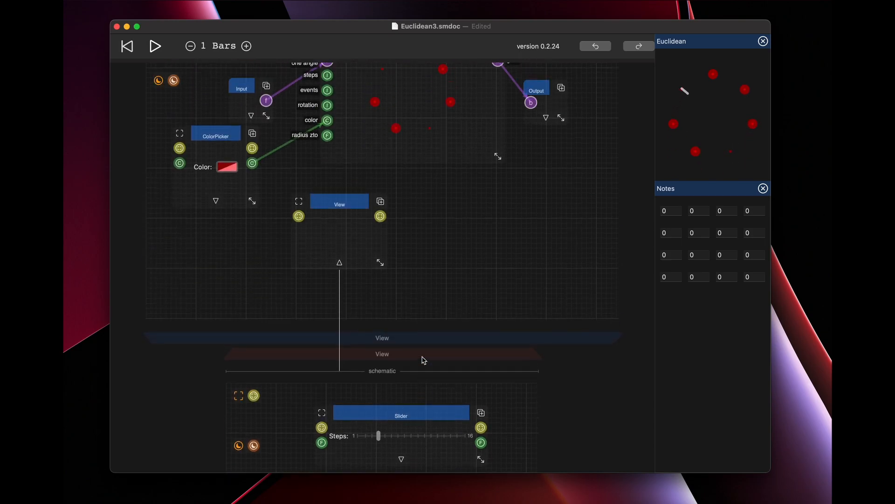
pyautogui.scroll(-5, 380, 199)
pyautogui.scroll(-3, 382, 199)
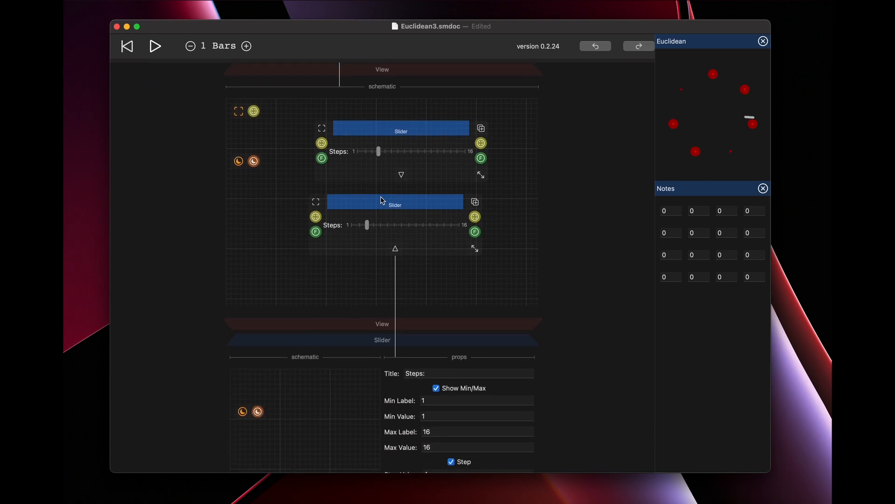
pyautogui.click(422, 372)
pyautogui.press('BackSpace')
pyautogui.press('BackSpace')
pyautogui.press('BackSpace')
pyautogui.press('BackSpace')
pyautogui.press('BackSpace')
pyautogui.write('Events')
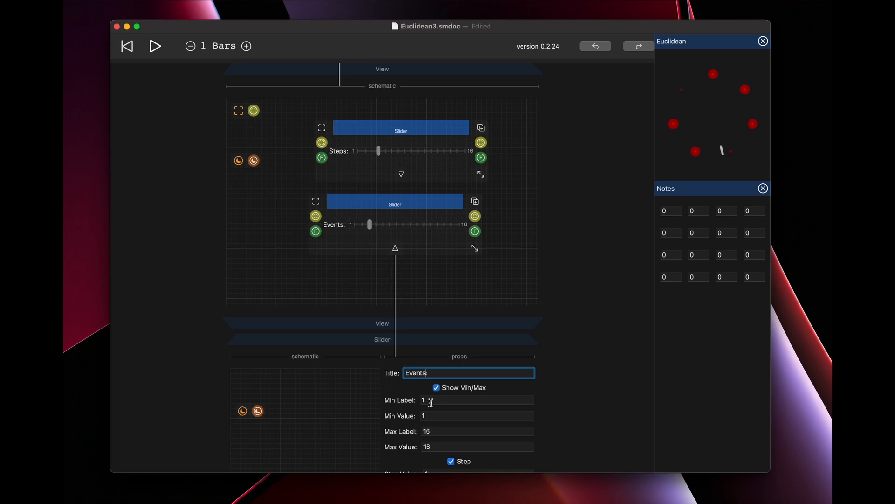
# Set the Events slider's minimum label and minimum value to 0.
pyautogui.press('Tab')
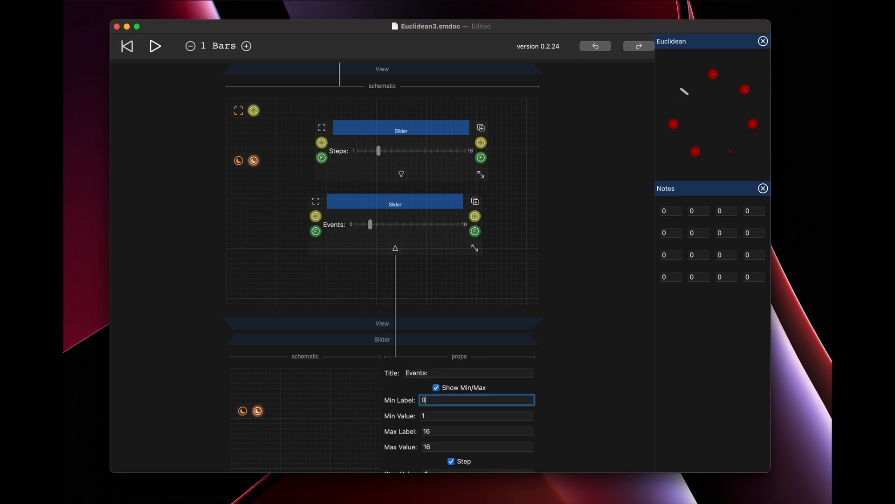
pyautogui.press('Tab')
pyautogui.write('0')
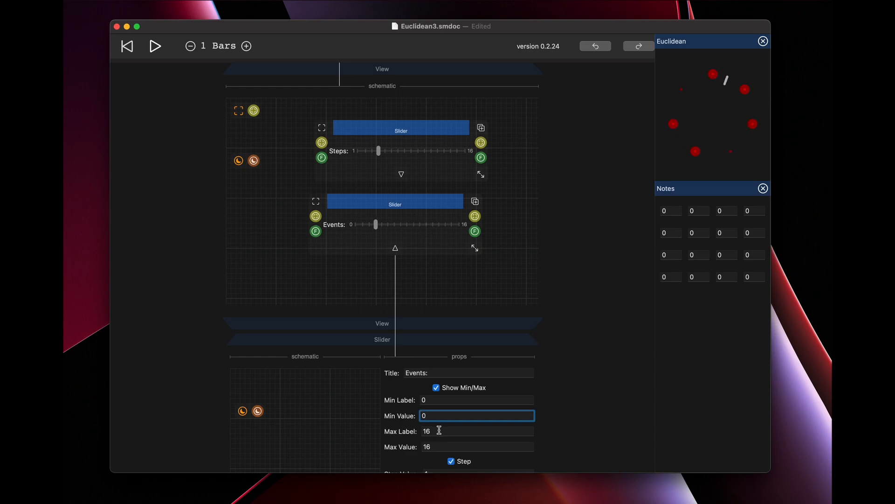
# Duplicate the Events slider below the original and set the copy's title to "Rotation:".
pyautogui.scroll(-2, 439, 429)
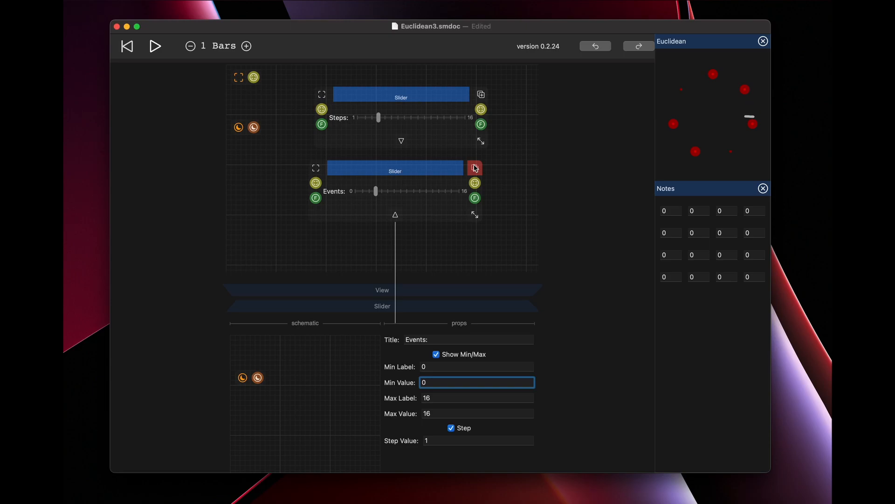
pyautogui.moveTo(474, 166); pyautogui.dragTo(413, 247)
pyautogui.click(402, 290)
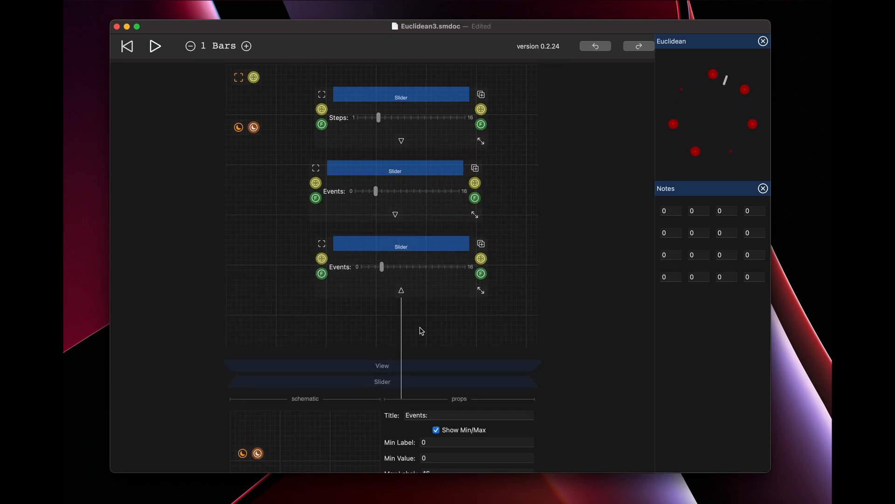
pyautogui.click(427, 414)
pyautogui.press('BackSpace')
pyautogui.press('BackSpace')
pyautogui.press('BackSpace')
pyautogui.press('BackSpace')
pyautogui.press('BackSpace')
pyautogui.press('BackSpace')
pyautogui.write('Rotation')
pyautogui.scroll(-5, 454, 422)
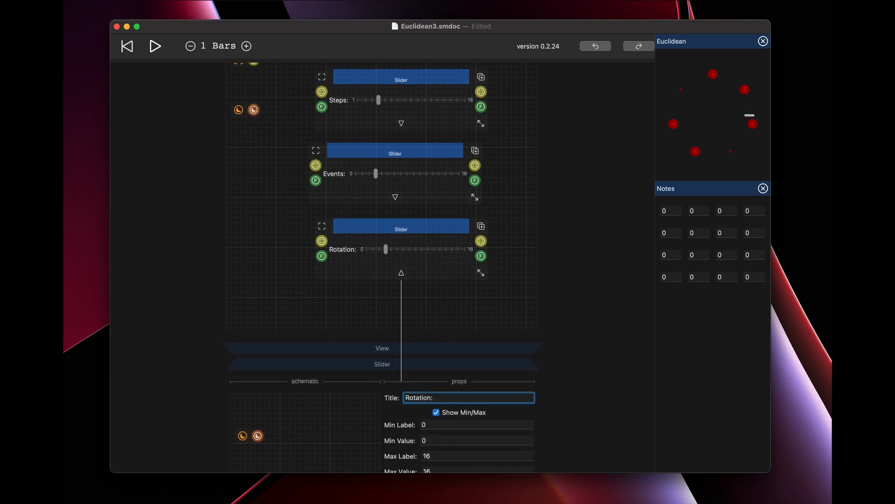
pyautogui.write(':')
# Set the Rotation slider's maximum label and maximum value to 15.
pyautogui.click(439, 351)
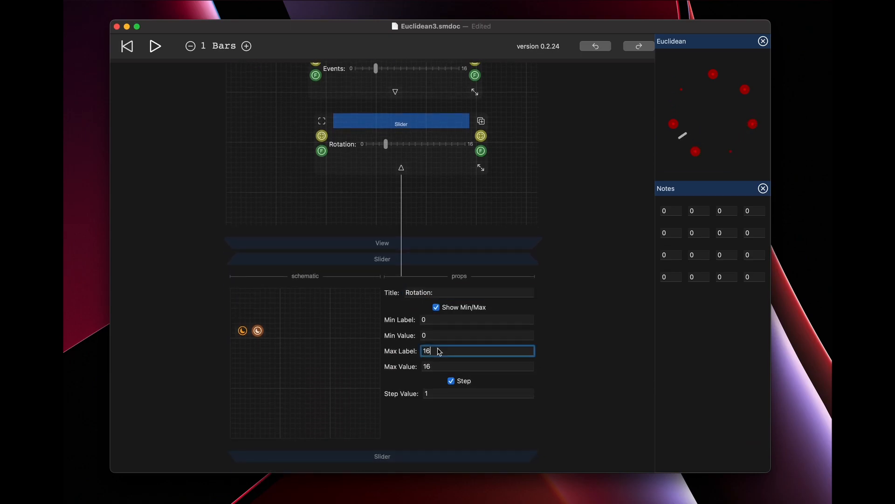
pyautogui.press('BackSpace')
pyautogui.write('5')
pyautogui.click(440, 366)
pyautogui.press('BackSpace')
pyautogui.write('5')
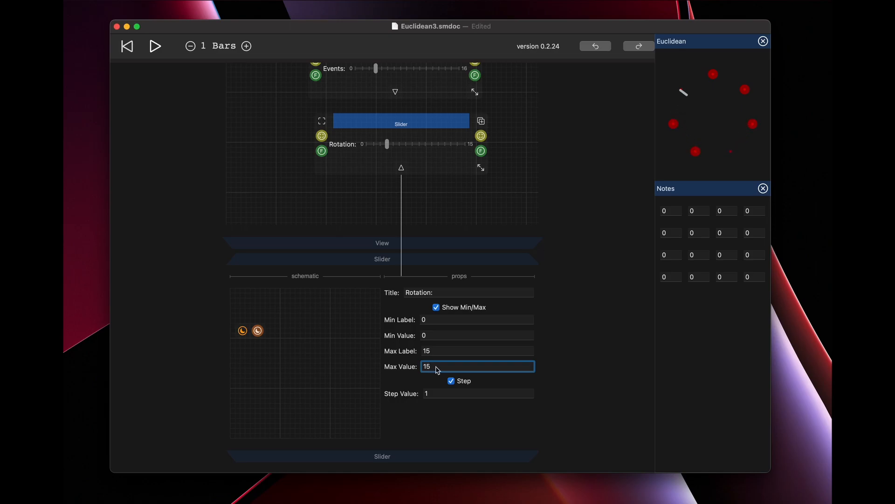
# Collapse the Rotation slider's properties and spread the three sliders apart diagonally, with Steps furthest right and Rotation furthest left.
pyautogui.scroll(5, 440, 204)
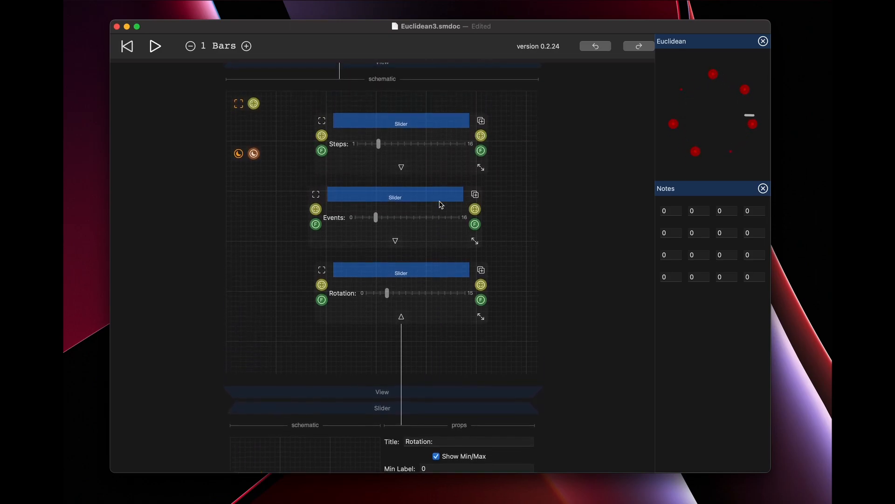
pyautogui.click(432, 234)
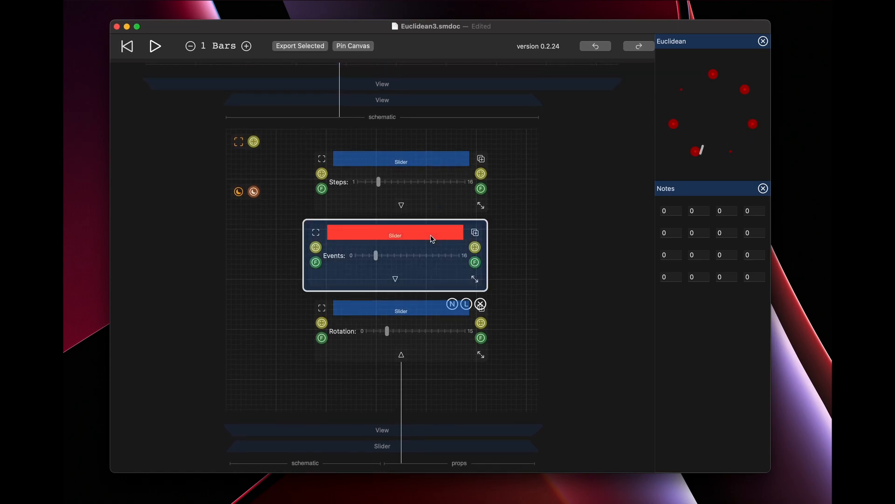
pyautogui.click(451, 393)
pyautogui.moveTo(411, 314); pyautogui.dragTo(418, 361)
pyautogui.moveTo(433, 228); pyautogui.dragTo(477, 276)
pyautogui.moveTo(430, 165); pyautogui.dragTo(495, 194)
# Add a ZStack left of the sliders and chain the nested View's connection through it to the Steps, Events and Rotation sliders.
pyautogui.doubleClick(269, 160)
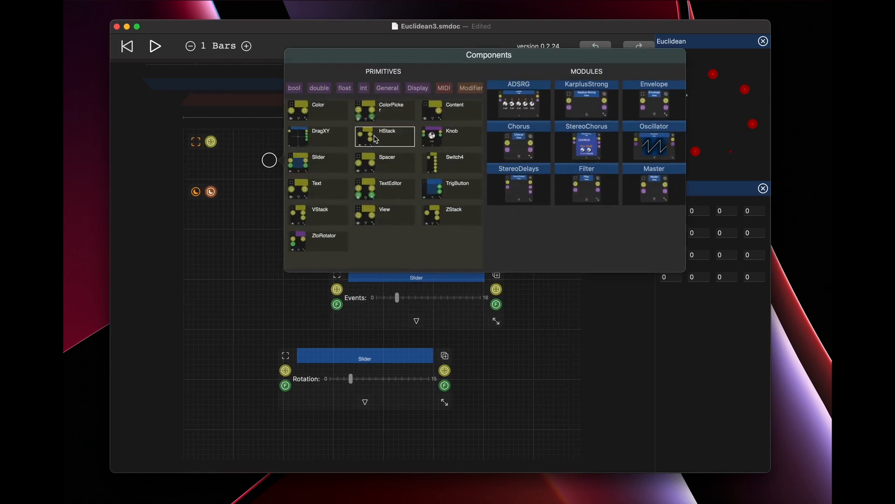
pyautogui.hscroll(3, 445, 89)
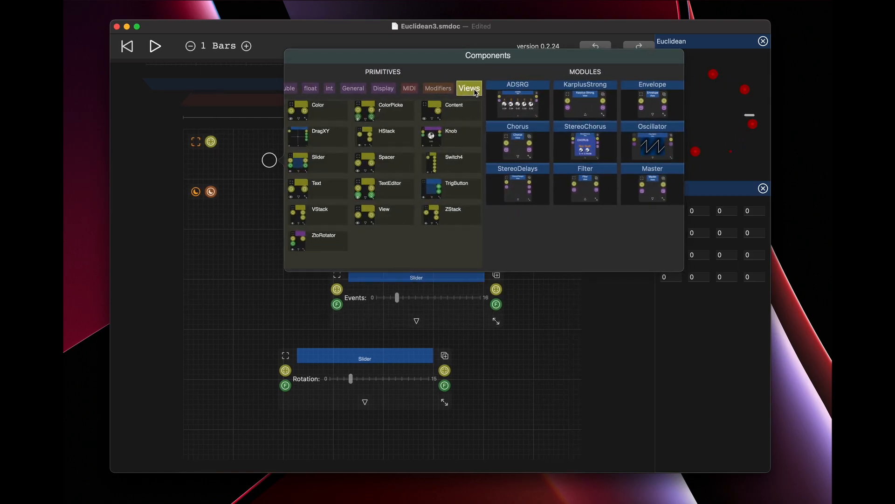
pyautogui.click(456, 211)
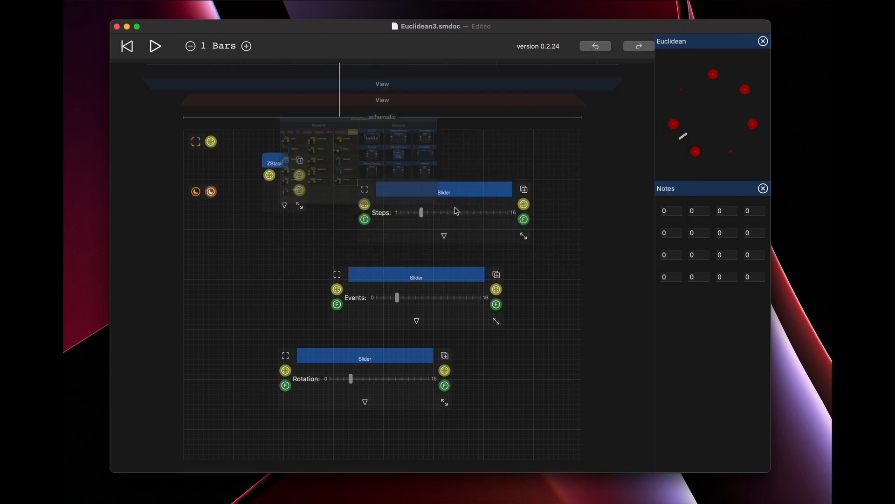
pyautogui.moveTo(210, 142); pyautogui.dragTo(365, 204)
pyautogui.moveTo(465, 224); pyautogui.dragTo(336, 289)
pyautogui.moveTo(495, 289); pyautogui.dragTo(285, 371)
pyautogui.scroll(5, 310, 282)
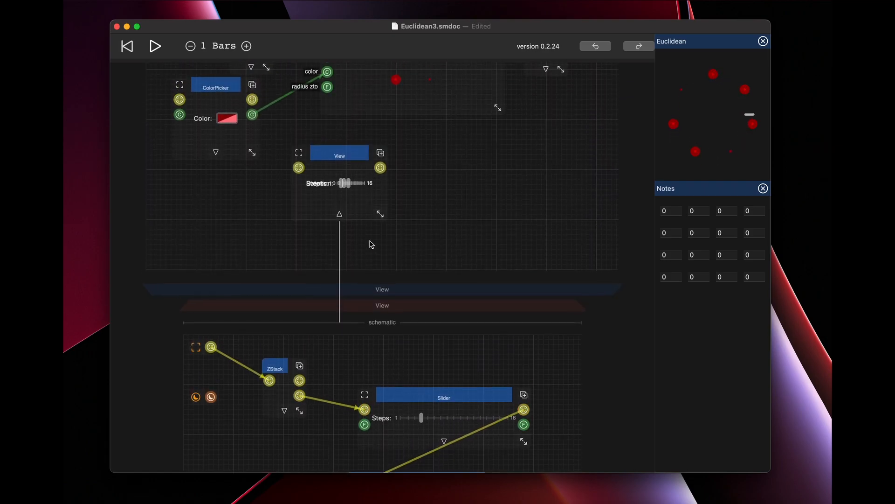
# Delete the ZStack, add another ZStack in its place, and connect it between the nested View's node and the Steps slider.
pyautogui.click(275, 367)
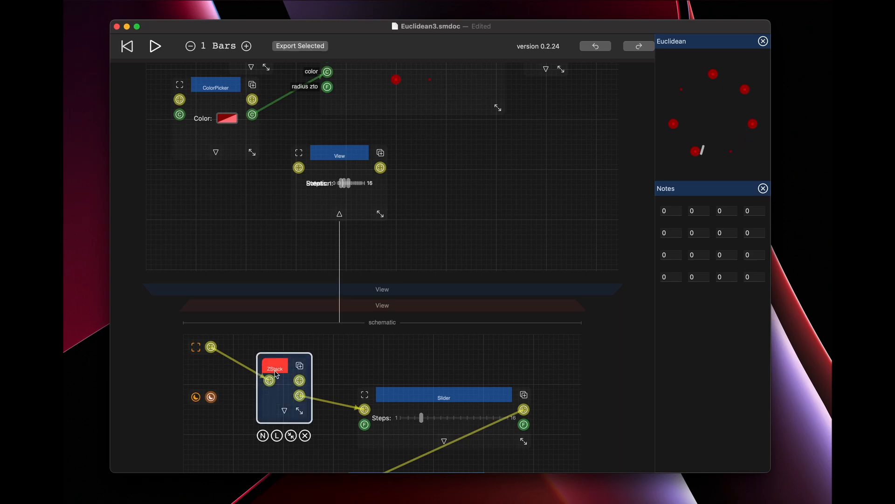
pyautogui.click(304, 433)
pyautogui.doubleClick(266, 372)
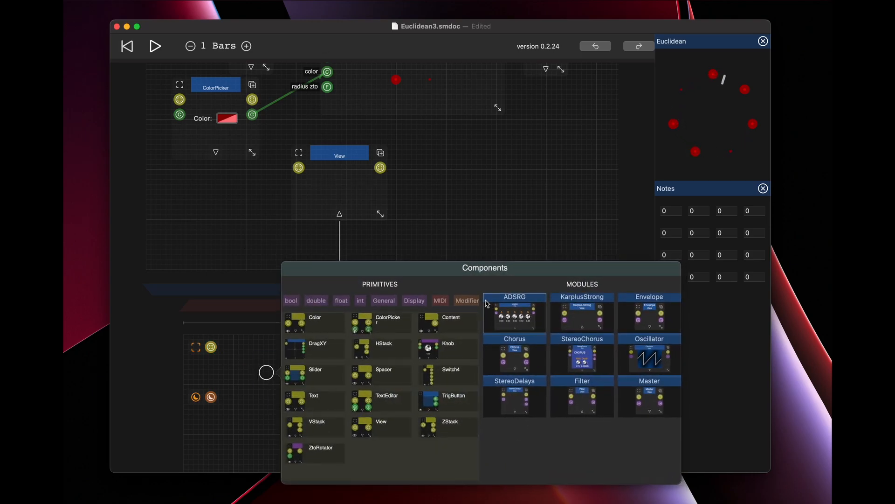
pyautogui.hscroll(2, 466, 303)
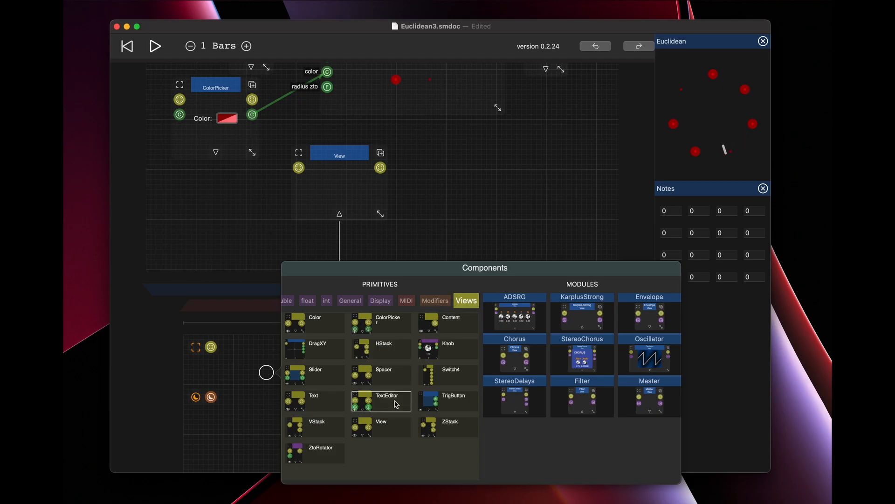
pyautogui.click(434, 425)
pyautogui.moveTo(211, 347); pyautogui.dragTo(364, 409)
pyautogui.click(275, 373)
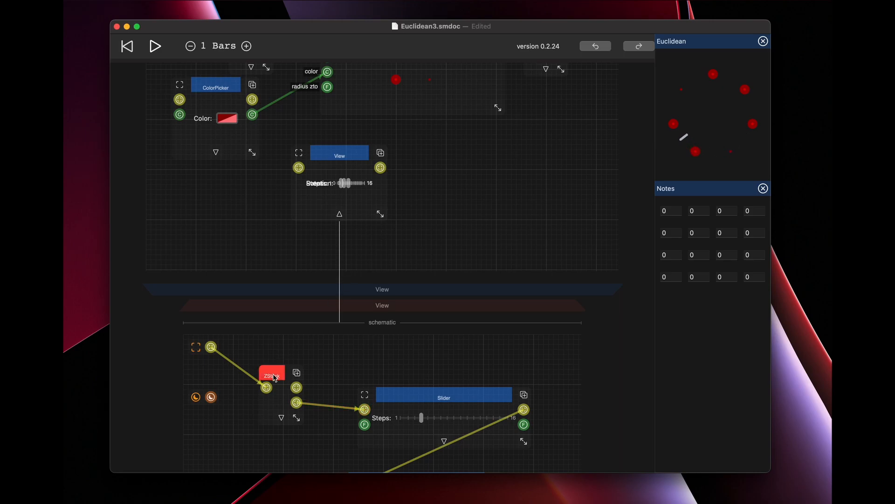
# Replace the ZStack with a VStack and connect it between the nested View's node and the Steps slider.
pyautogui.click(302, 442)
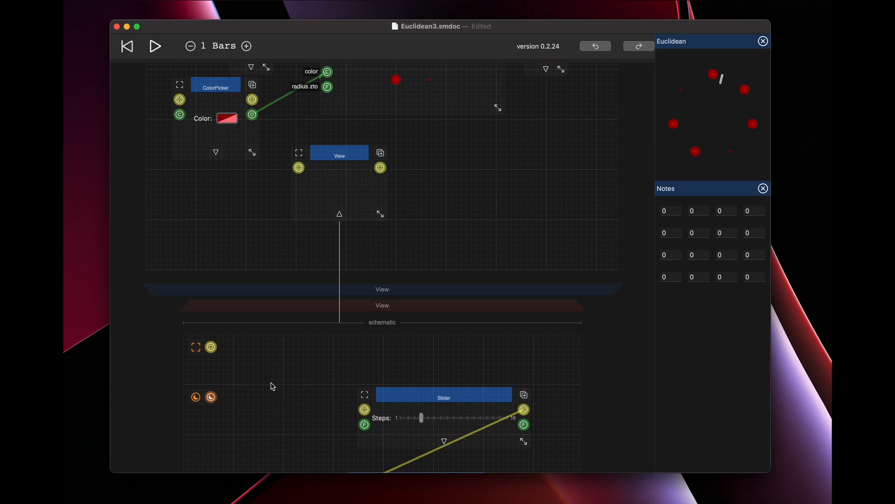
pyautogui.doubleClick(270, 383)
pyautogui.hscroll(5, 467, 311)
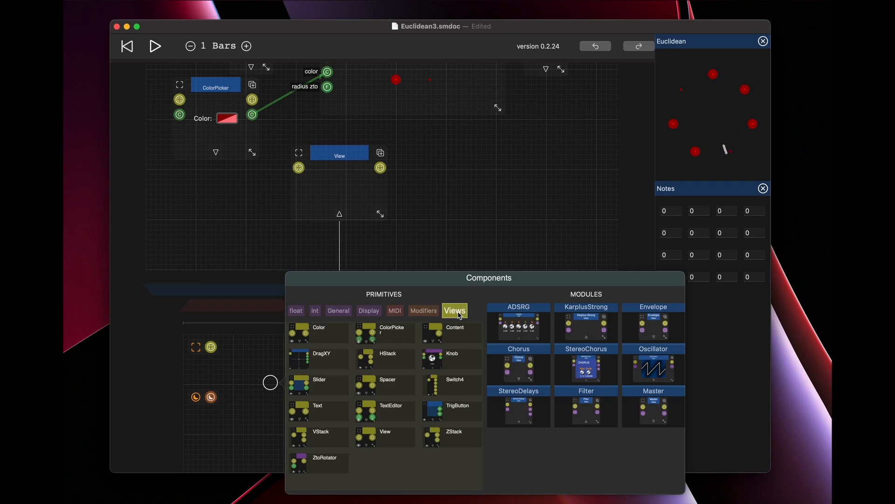
pyautogui.click(314, 439)
pyautogui.moveTo(211, 346); pyautogui.dragTo(365, 409)
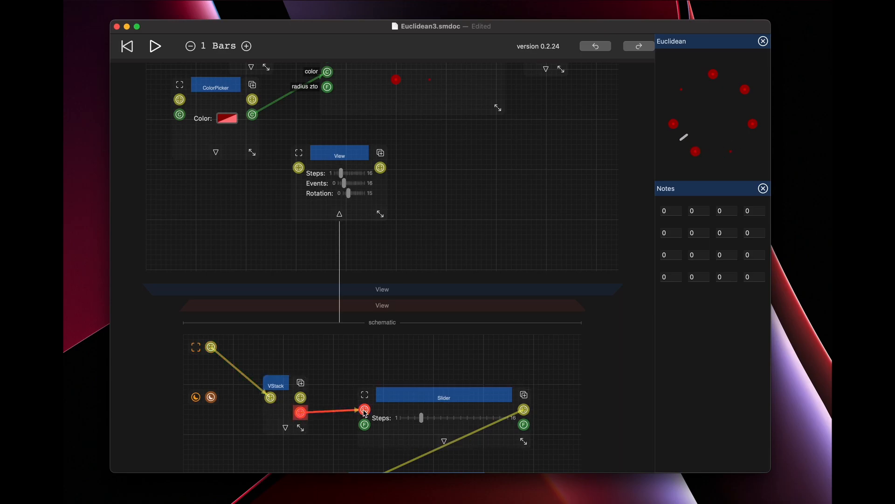
# Enlarge the nested View's box to widen its sliders and move the VStack slightly up in its schematic.
pyautogui.moveTo(381, 218); pyautogui.dragTo(431, 226)
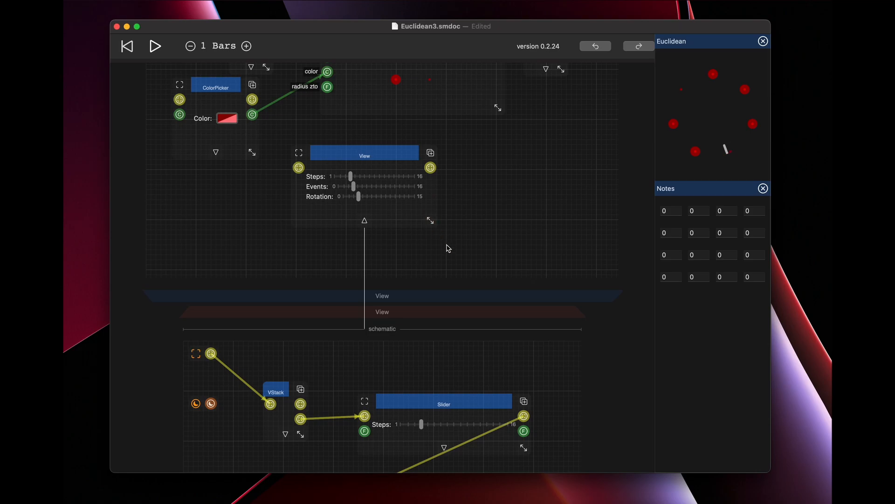
pyautogui.scroll(-2, 448, 248)
pyautogui.moveTo(276, 369); pyautogui.dragTo(276, 358)
pyautogui.scroll(12, 498, 149)
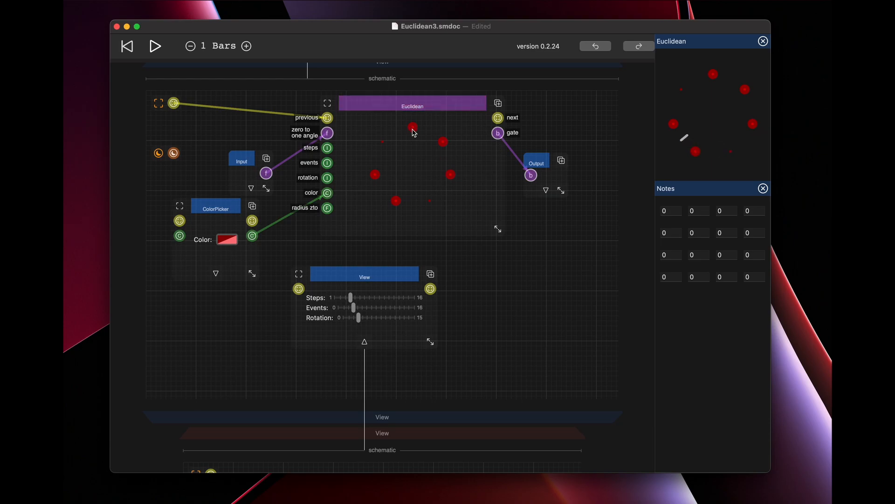
# Name the nested View Red and pin its canvas beside the Euclidean and Notes canvases.
pyautogui.click(374, 266)
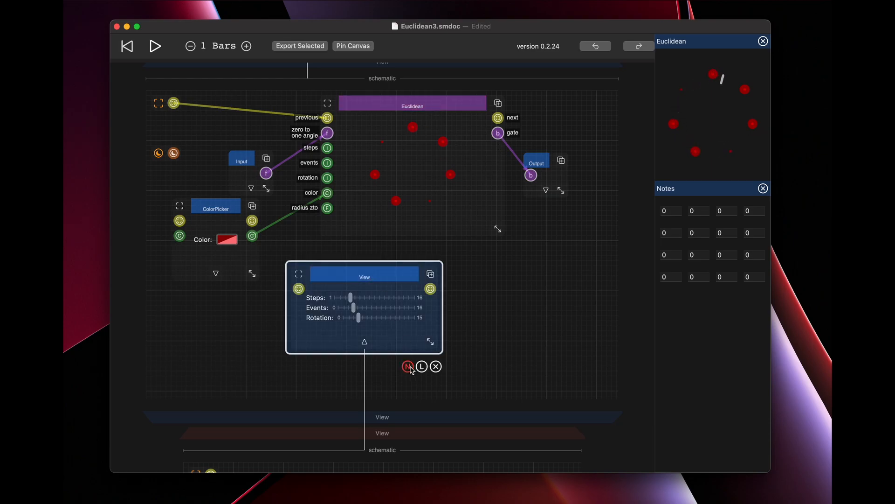
pyautogui.write('Red')
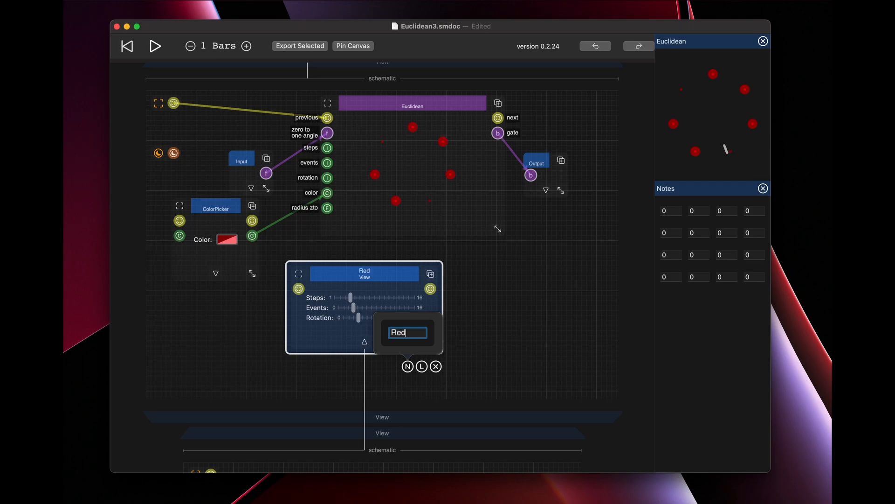
pyautogui.press('Return')
pyautogui.click(359, 273)
pyautogui.click(355, 46)
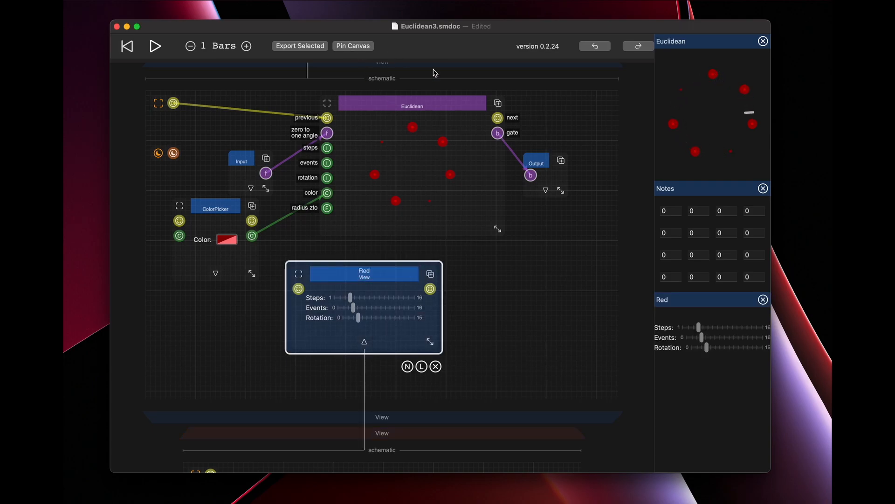
pyautogui.click(480, 373)
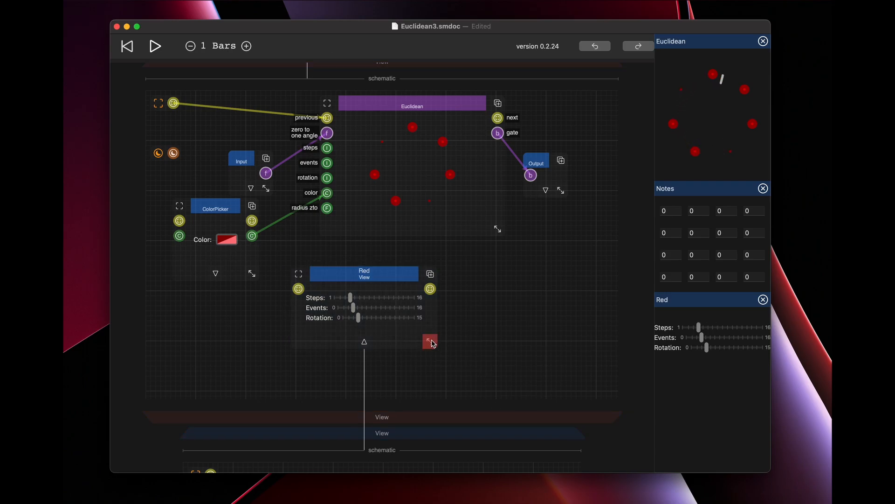
# Try a padding modifier in the Red view's schematic and delete it again.
pyautogui.scroll(-5, 433, 343)
pyautogui.scroll(-5, 433, 344)
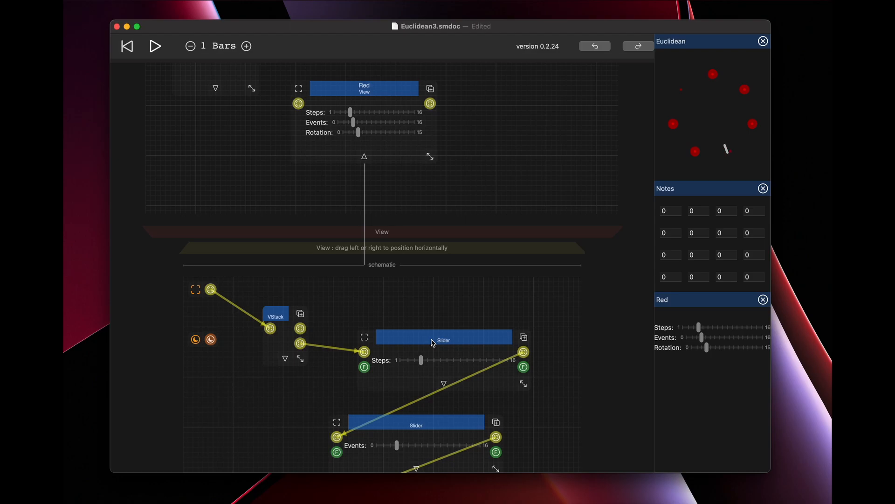
pyautogui.scroll(-4, 433, 344)
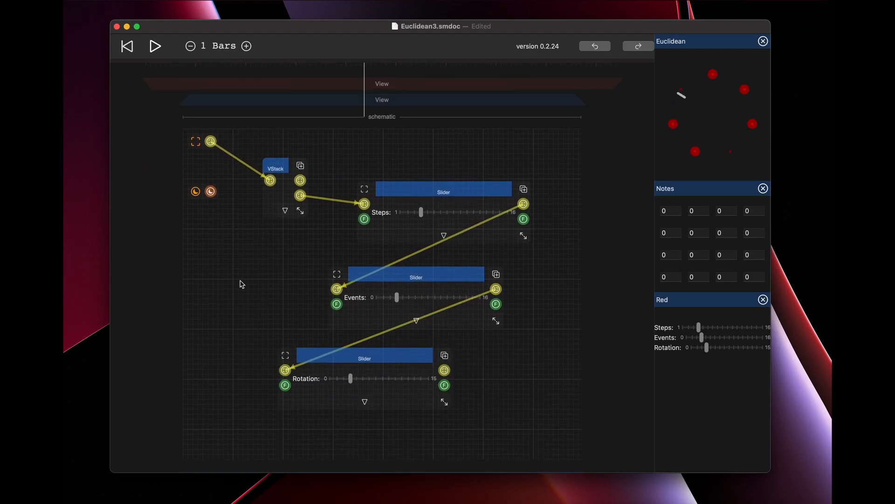
pyautogui.doubleClick(227, 251)
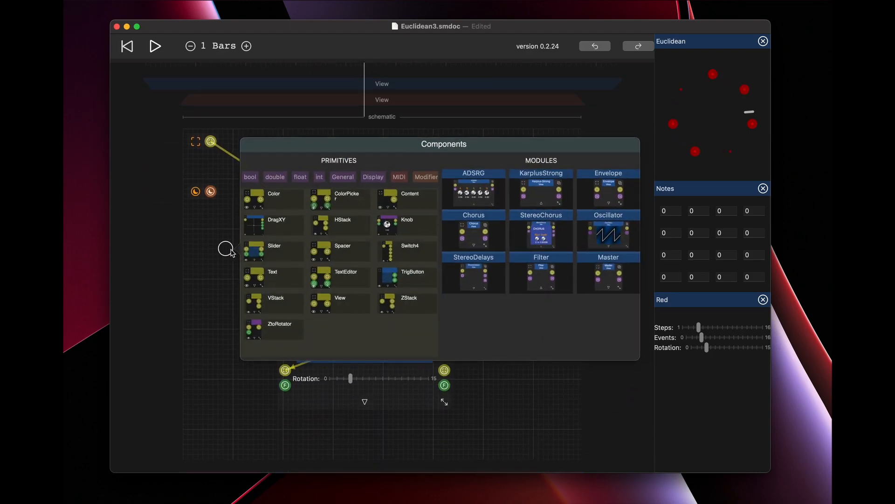
pyautogui.click(425, 176)
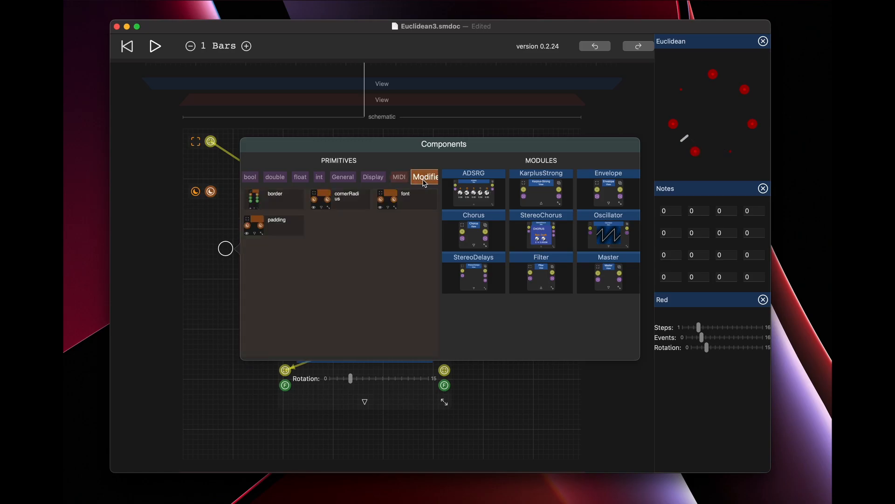
pyautogui.click(271, 227)
pyautogui.moveTo(211, 191); pyautogui.dragTo(201, 254)
pyautogui.click(256, 279)
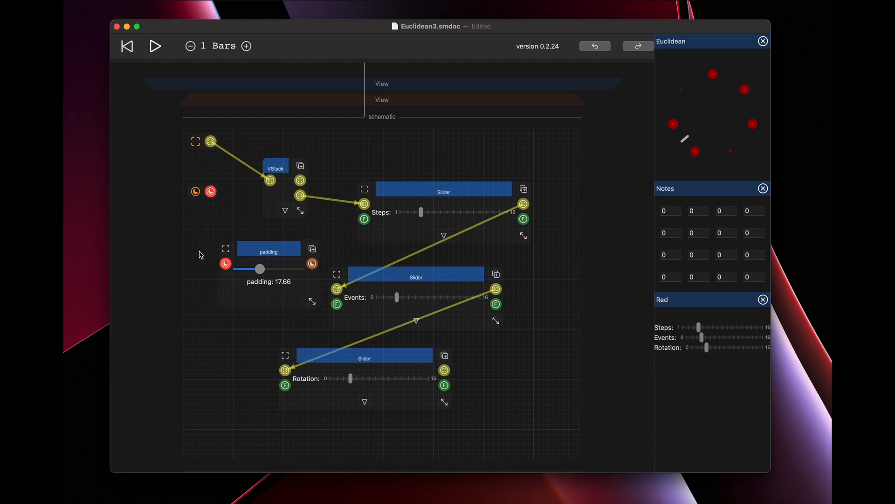
pyautogui.click(268, 250)
pyautogui.click(317, 326)
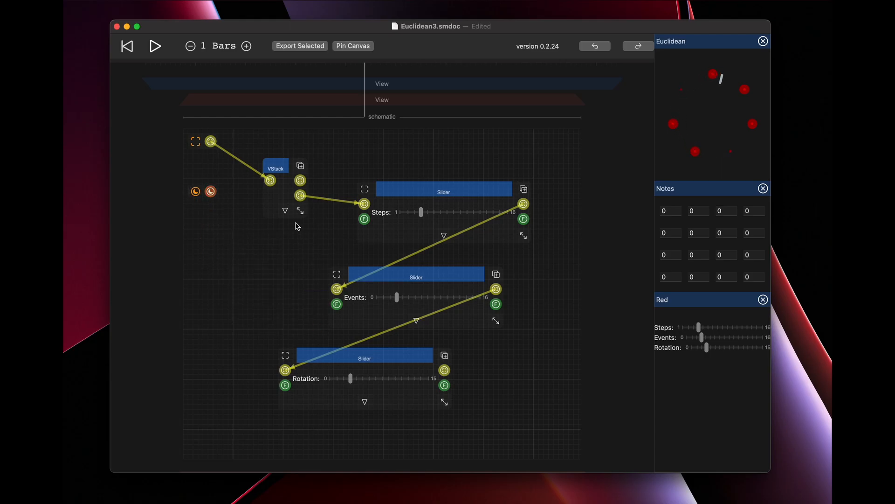
# Move the Steps slider closer to the VStack in the Red view's schematic.
pyautogui.scroll(10, 298, 227)
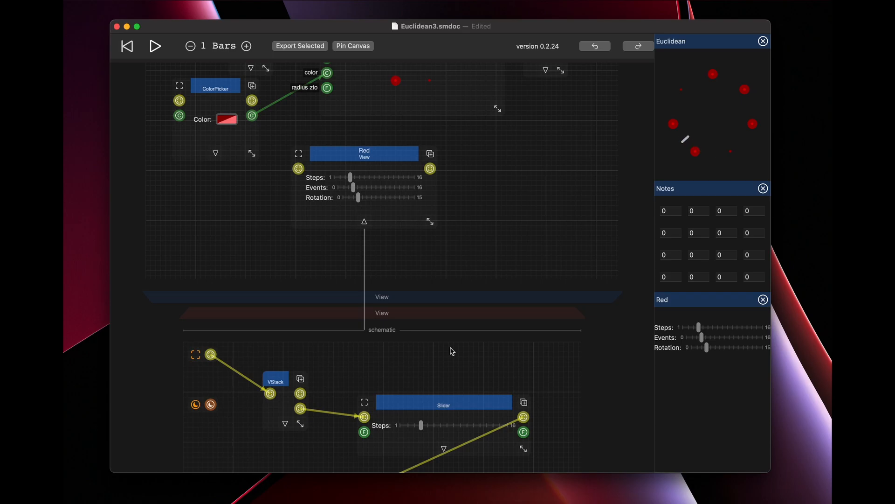
pyautogui.scroll(4, 452, 351)
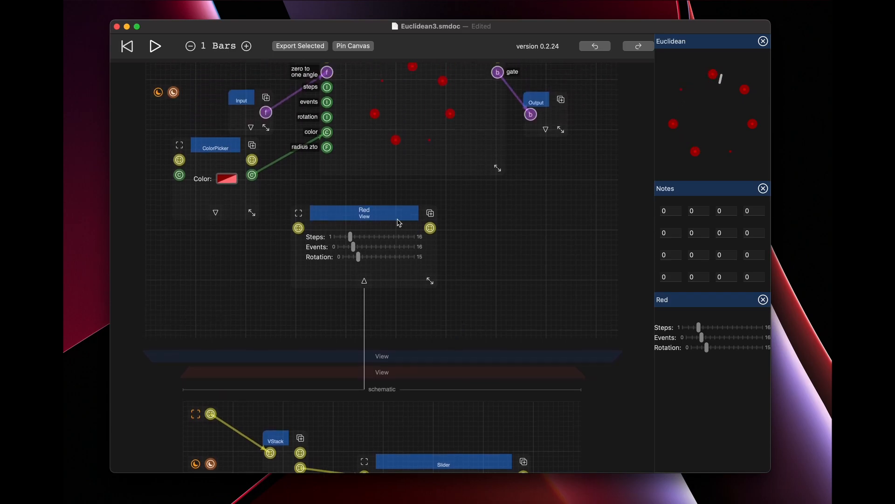
pyautogui.scroll(-10, 364, 213)
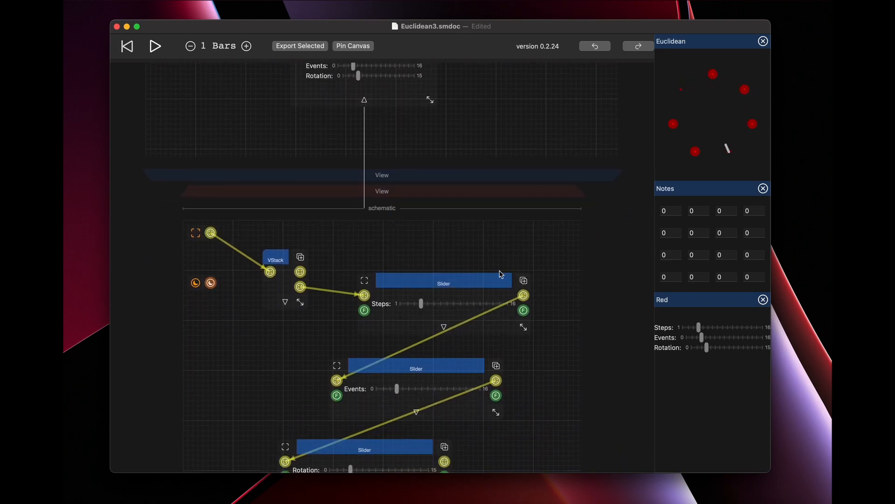
pyautogui.moveTo(475, 282); pyautogui.dragTo(450, 275)
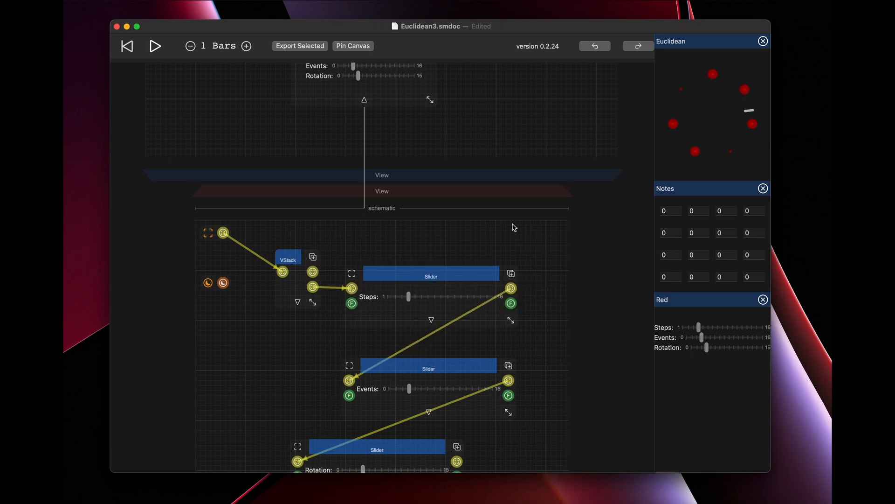
# Add an e_f_to_e_i converter fed by the Steps slider's float output, and place a second converter beside the Events slider.
pyautogui.scroll(8, 514, 227)
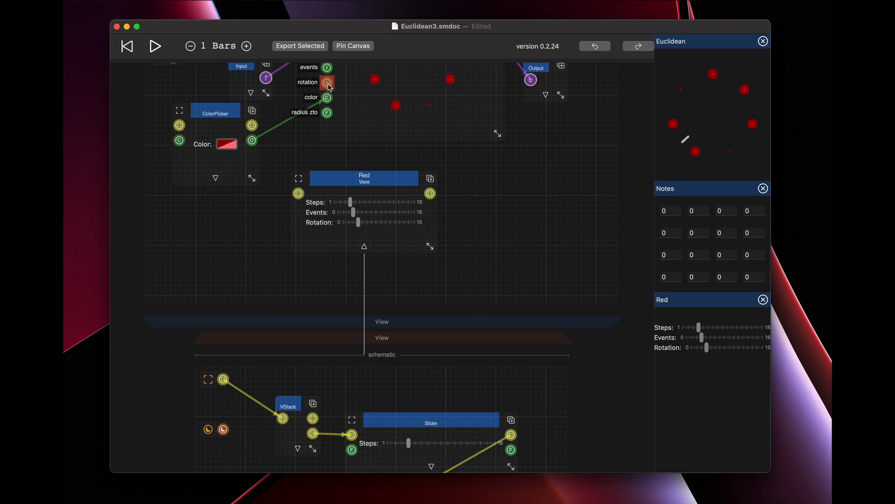
pyautogui.scroll(-8, 573, 300)
pyautogui.doubleClick(554, 298)
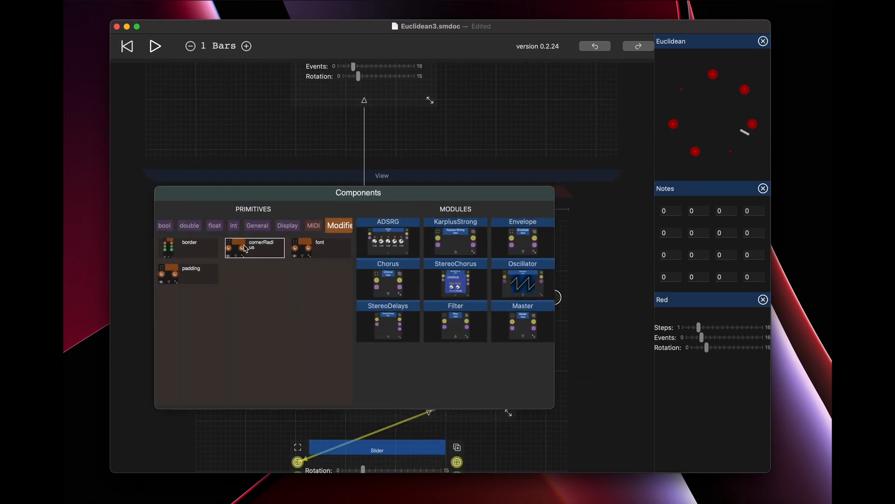
pyautogui.click(216, 227)
pyautogui.scroll(-4, 316, 348)
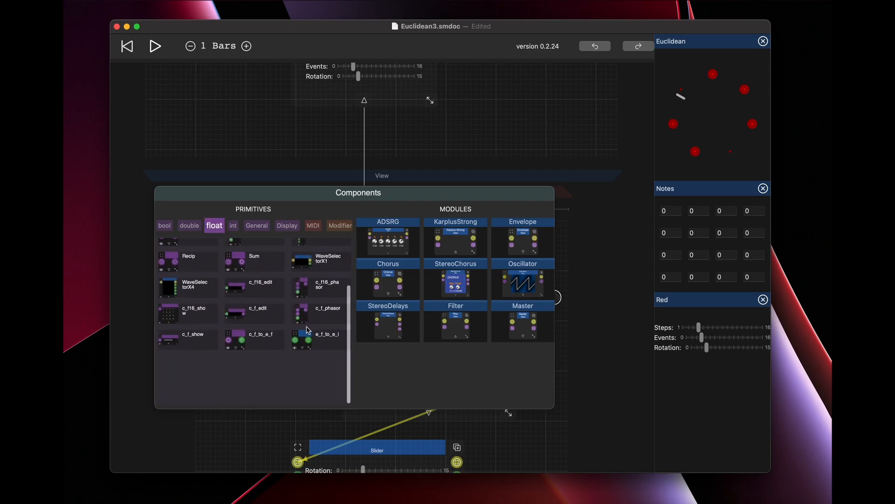
pyautogui.click(315, 349)
pyautogui.moveTo(474, 304); pyautogui.dragTo(542, 366)
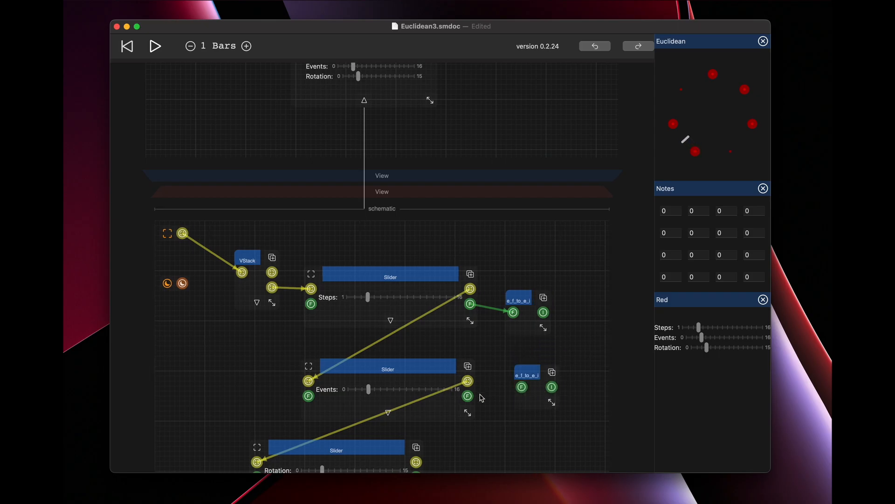
# Connect the float outputs of the Events and Rotation sliders to their own e_f_to_e_i converters.
pyautogui.moveTo(467, 396); pyautogui.dragTo(543, 420)
pyautogui.scroll(-3, 448, 428)
pyautogui.moveTo(416, 398); pyautogui.dragTo(516, 356)
# Add an Output beside the Steps slider's converter and set its type to the green I.
pyautogui.click(585, 211)
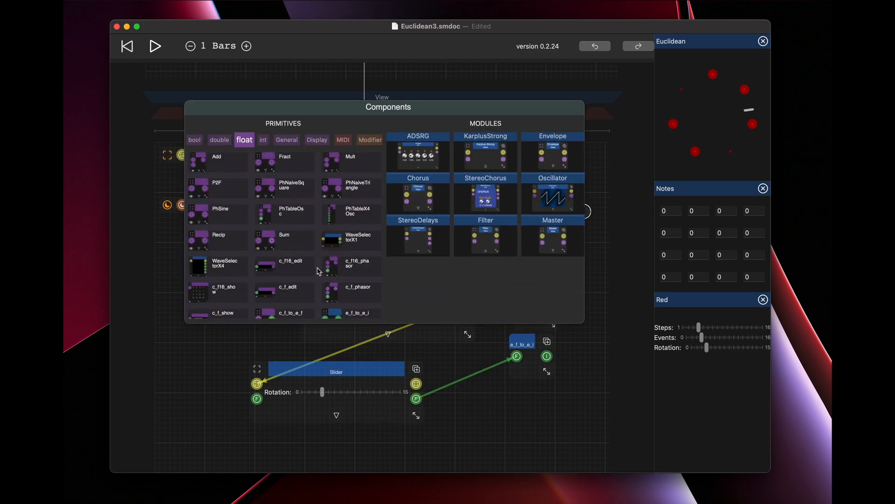
pyautogui.click(286, 141)
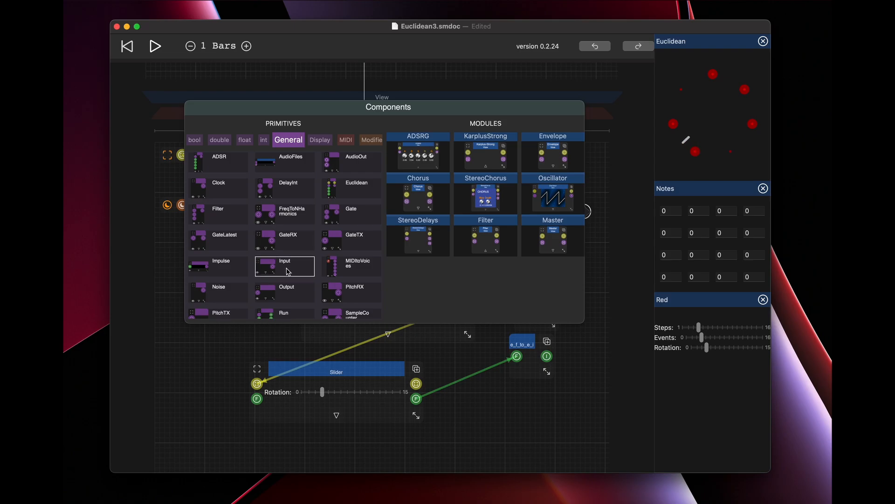
pyautogui.click(286, 288)
pyautogui.click(568, 243)
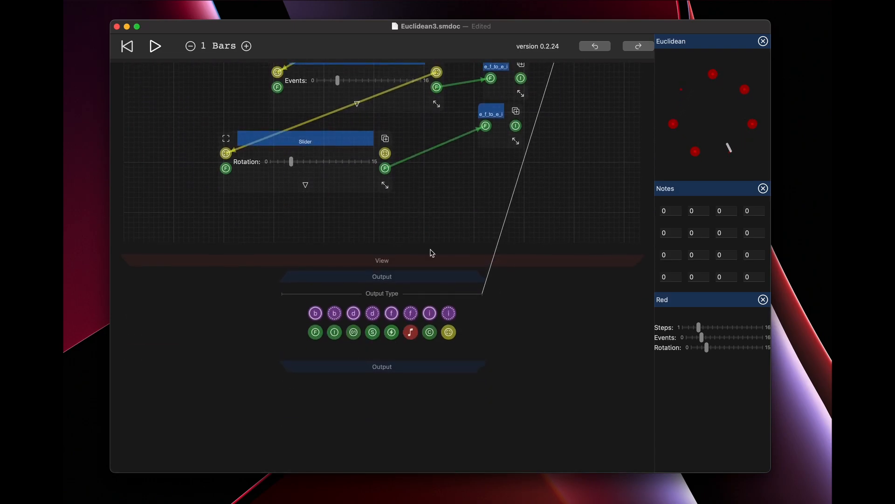
pyautogui.scroll(8, 535, 166)
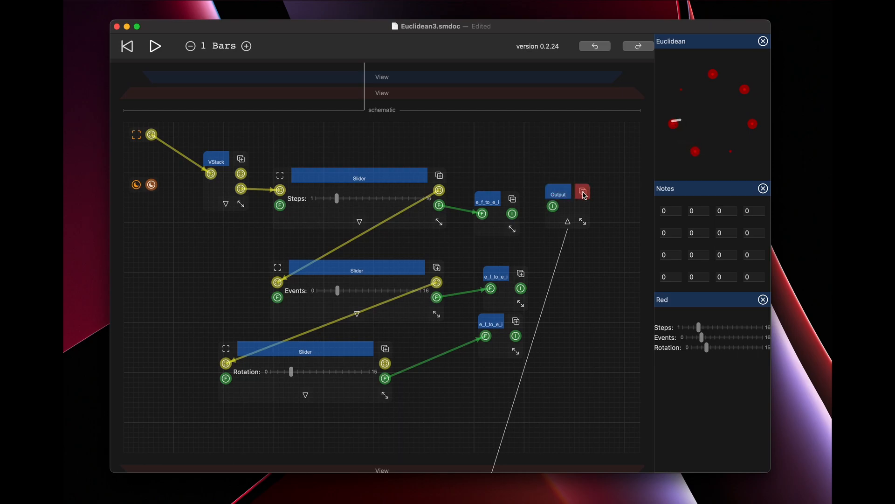
pyautogui.click(567, 222)
pyautogui.scroll(8, 563, 238)
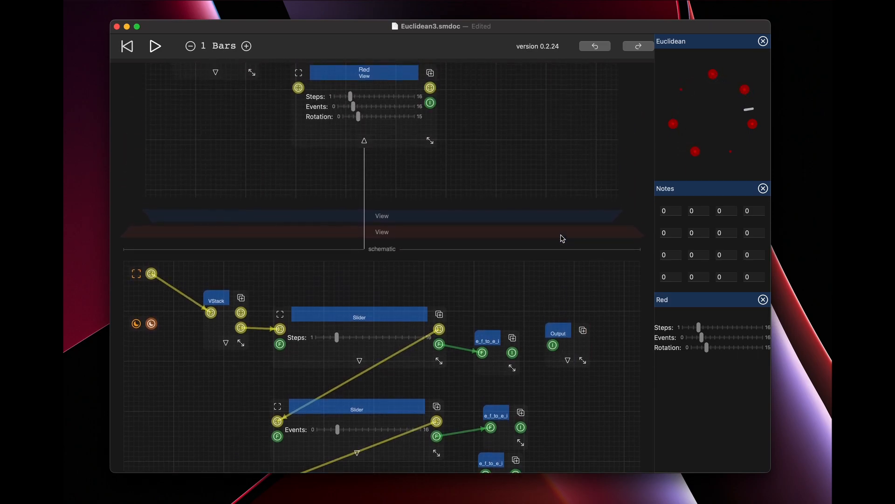
# Add two more Outputs, one beside the Events converter and one beside the Rotation converter.
pyautogui.scroll(-7, 414, 171)
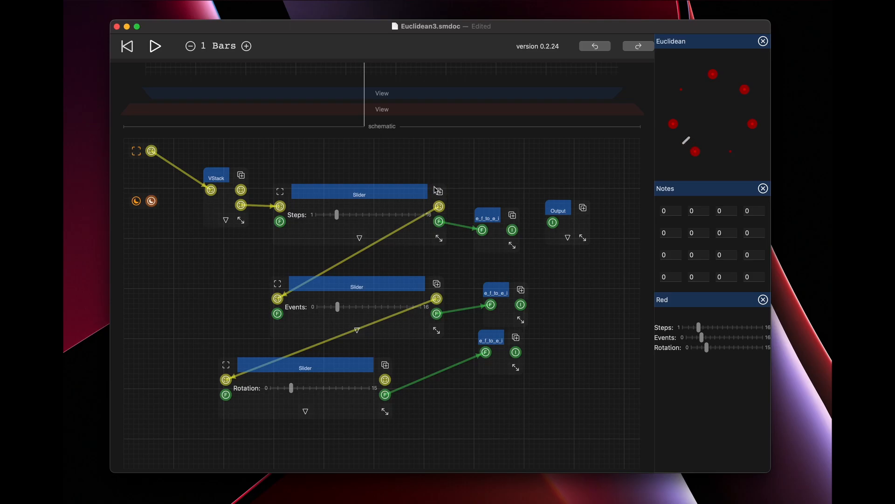
pyautogui.doubleClick(573, 282)
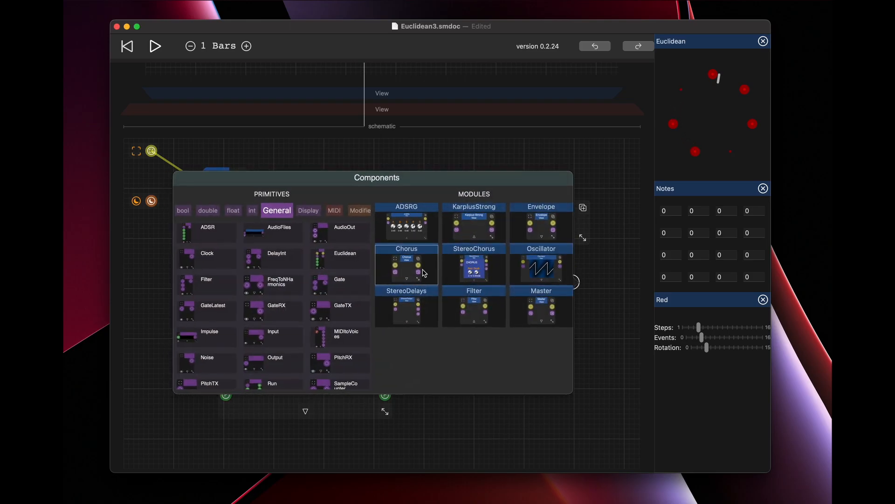
pyautogui.click(279, 359)
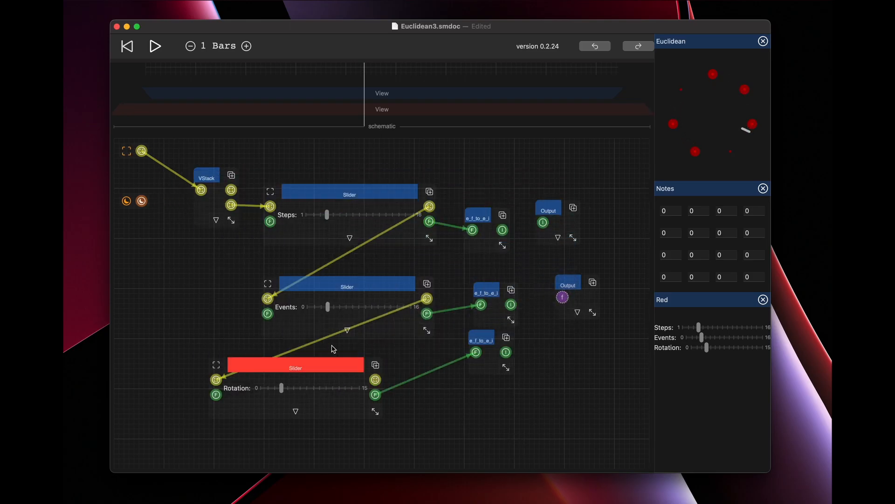
pyautogui.doubleClick(555, 356)
pyautogui.click(259, 432)
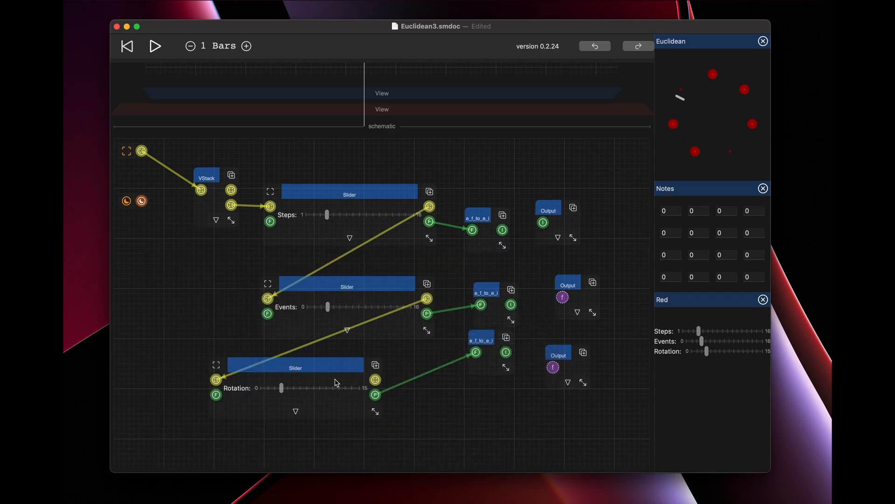
# Set the type of the Events and Rotation Outputs to the green I.
pyautogui.click(576, 313)
pyautogui.scroll(-5, 537, 345)
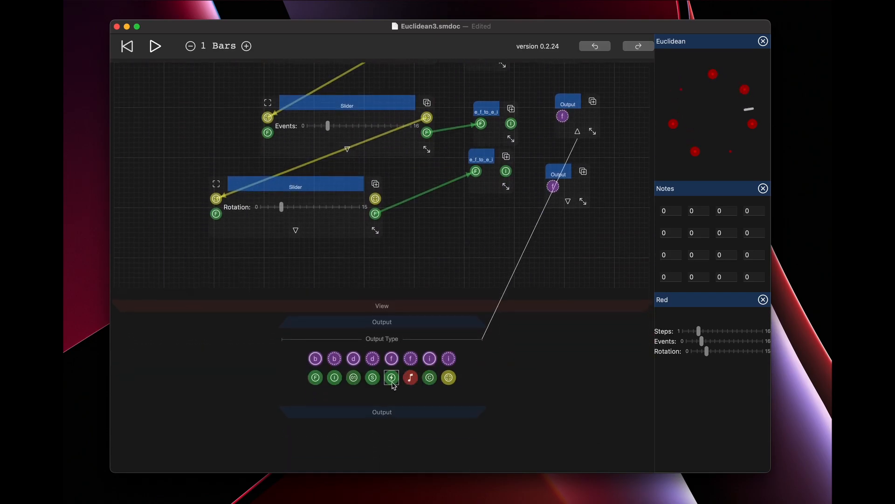
pyautogui.click(335, 378)
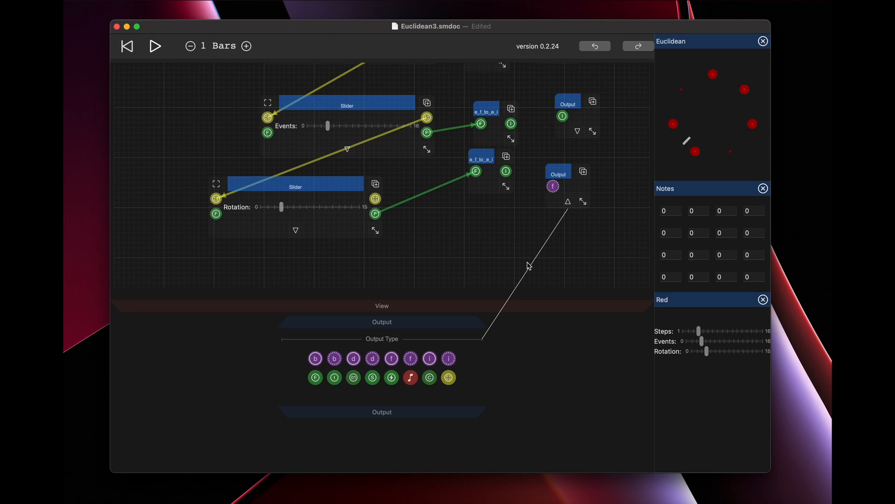
pyautogui.click(335, 377)
# Connect each of the three e_f_to_e_i converters to its matching Output.
pyautogui.moveTo(506, 171); pyautogui.dragTo(558, 187)
pyautogui.moveTo(511, 123); pyautogui.dragTo(563, 116)
pyautogui.scroll(3, 533, 109)
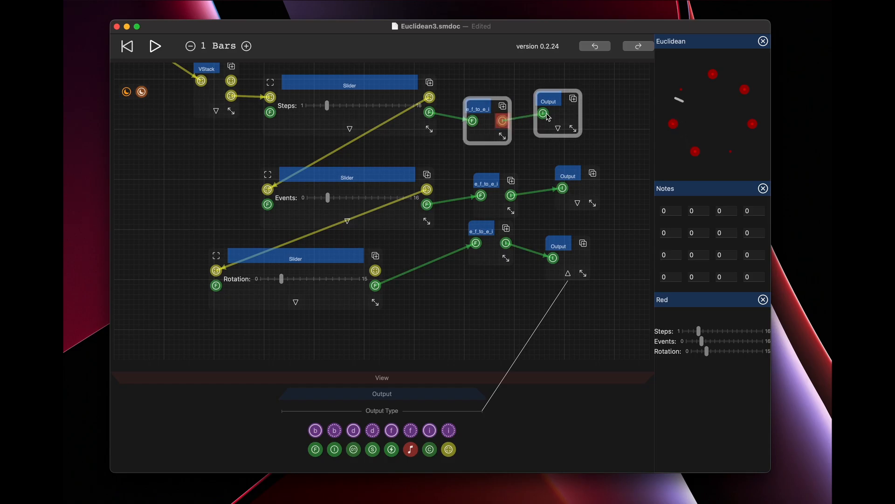
# Connect the Red view's three integer outputs to the Euclidean node's steps, events and rotation inputs.
pyautogui.scroll(10, 459, 103)
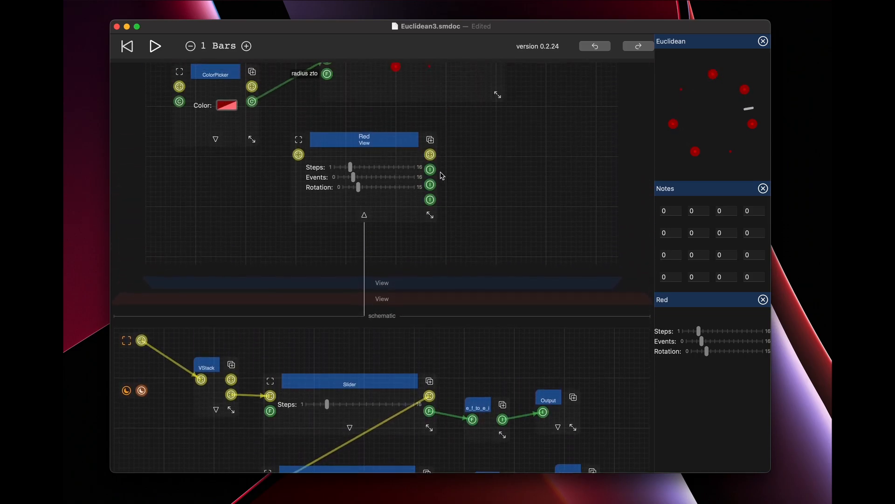
pyautogui.scroll(2, 440, 181)
pyautogui.moveTo(430, 257); pyautogui.dragTo(328, 102)
pyautogui.moveTo(430, 279); pyautogui.dragTo(328, 116)
pyautogui.moveTo(430, 288); pyautogui.dragTo(328, 131)
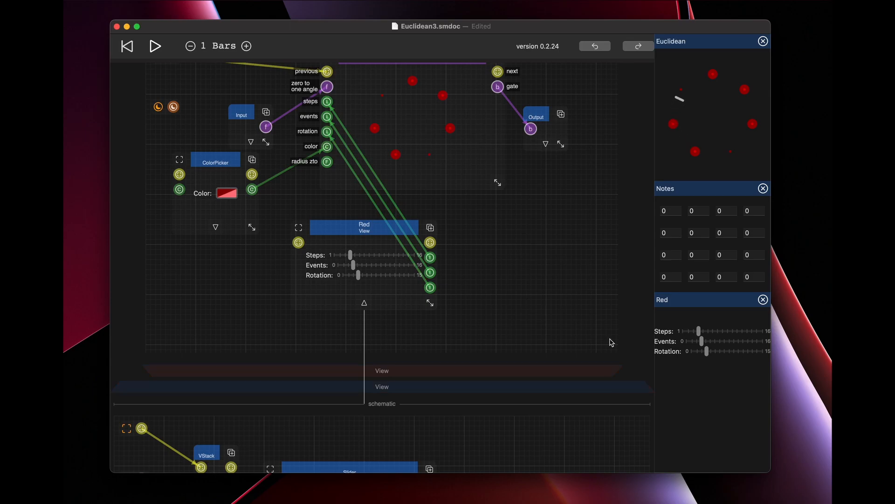
# Set the first note to 60 and adjust the pinned Red sliders, raising Steps and Events and setting Rotation to 0.
pyautogui.click(674, 210)
pyautogui.moveTo(700, 333); pyautogui.dragTo(740, 336)
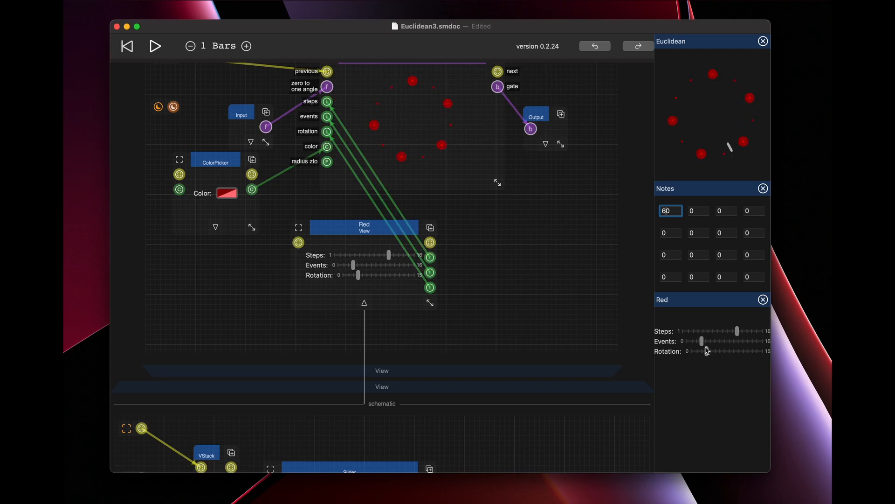
pyautogui.moveTo(703, 342); pyautogui.dragTo(717, 342)
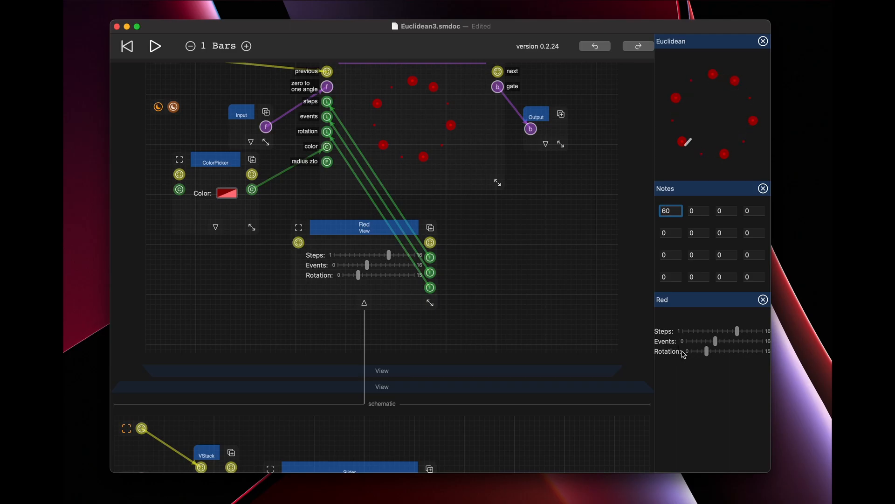
pyautogui.moveTo(708, 354); pyautogui.dragTo(730, 358)
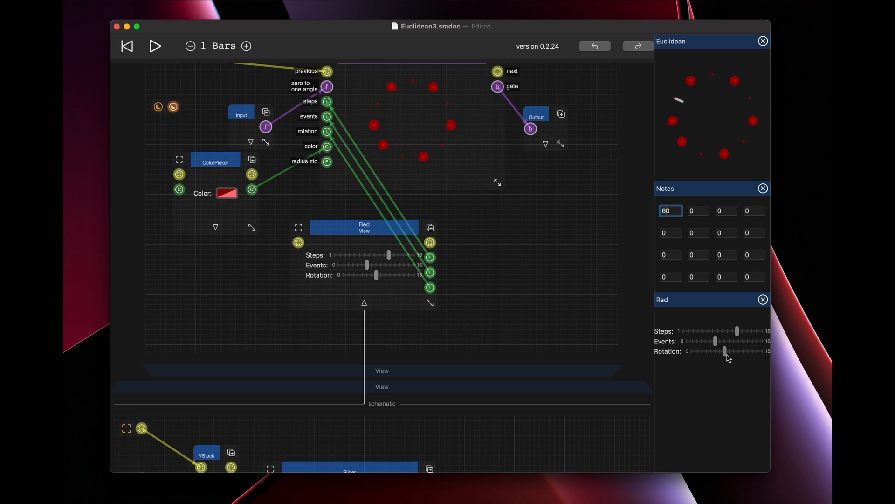
pyautogui.moveTo(726, 354); pyautogui.dragTo(637, 350)
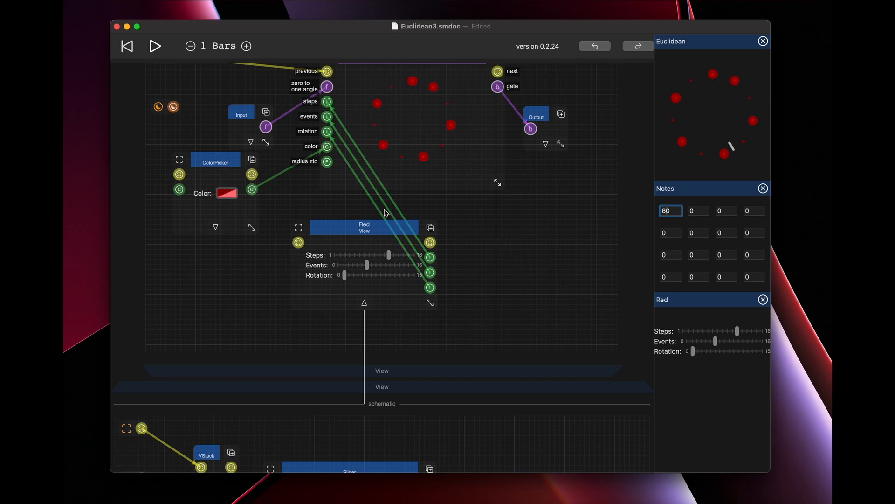
# Move the Red view aside, add a Slider connected to the Euclidean node's radius zto input, and set it to about halfway.
pyautogui.moveTo(362, 225); pyautogui.dragTo(448, 231)
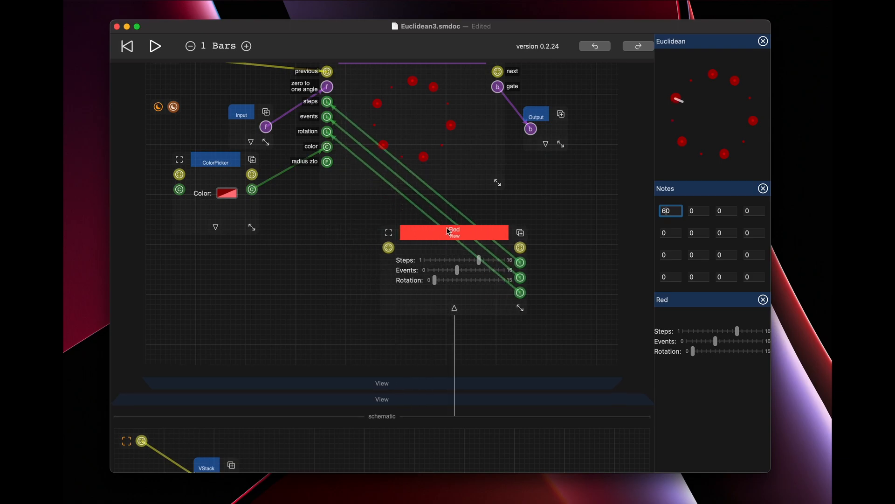
pyautogui.doubleClick(239, 264)
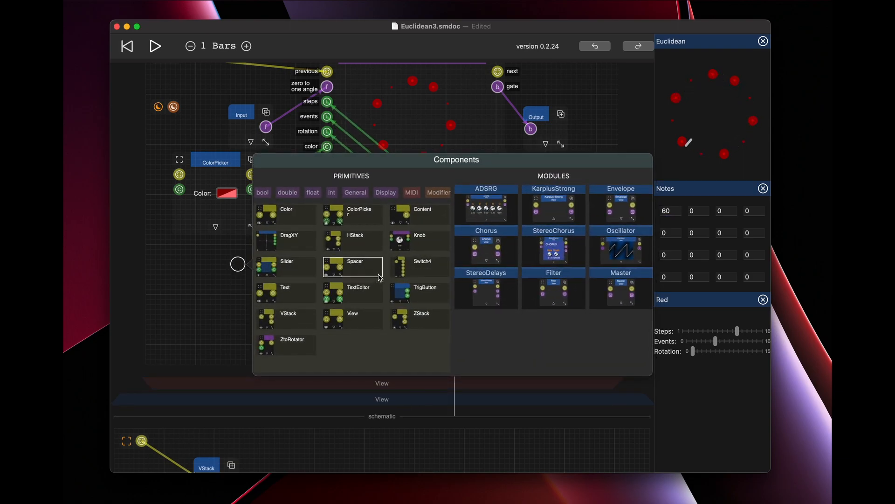
pyautogui.click(286, 266)
pyautogui.moveTo(287, 303); pyautogui.dragTo(328, 161)
pyautogui.moveTo(283, 286)
pyautogui.mouseDown()
pyautogui.moveTo(314, 290)
pyautogui.moveTo(284, 281)
pyautogui.moveTo(299, 283)
pyautogui.mouseUp()
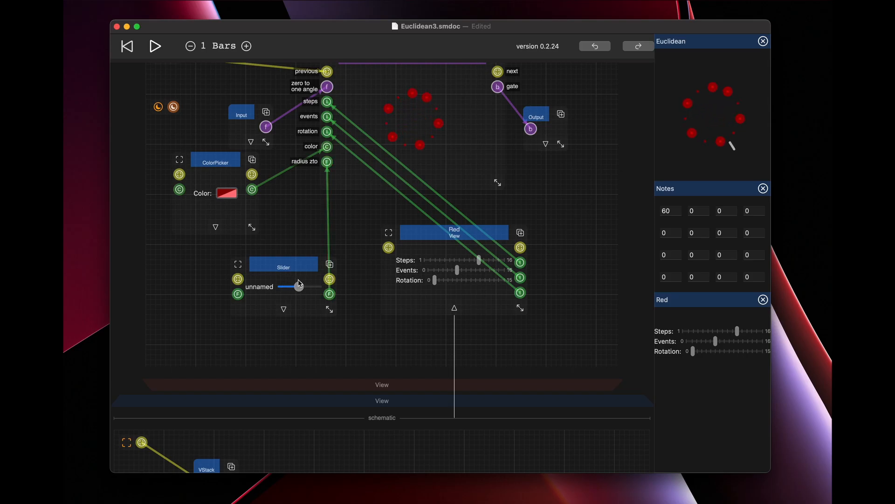
# Rearrange the c_b16_show, c_b_to_b16, Output and View nodes in the parent schematic to make room beside the View.
pyautogui.click(418, 232)
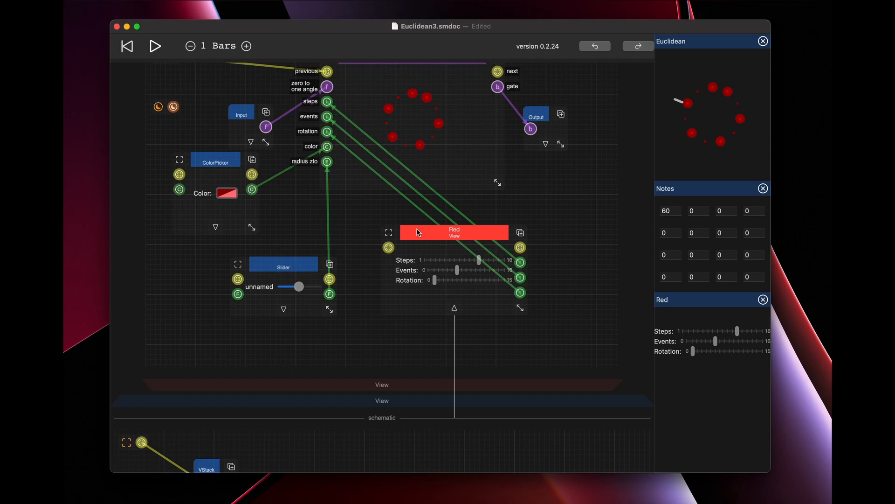
pyautogui.scroll(3, 418, 233)
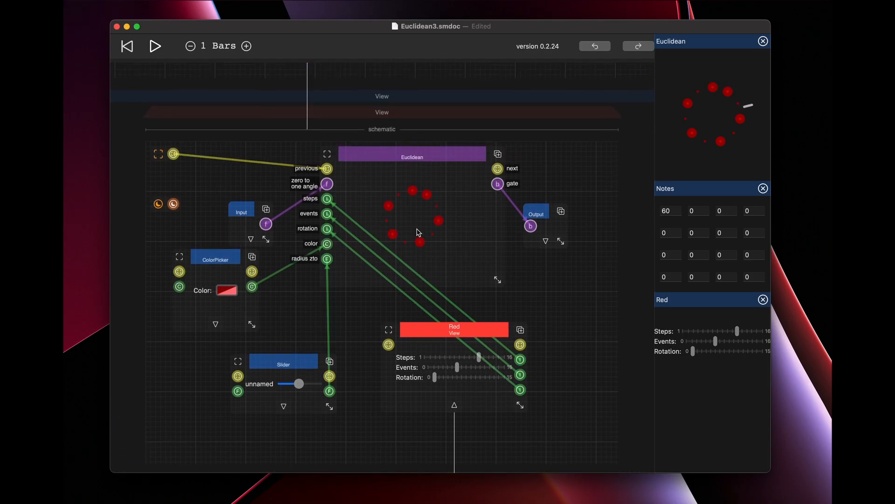
pyautogui.scroll(5, 418, 232)
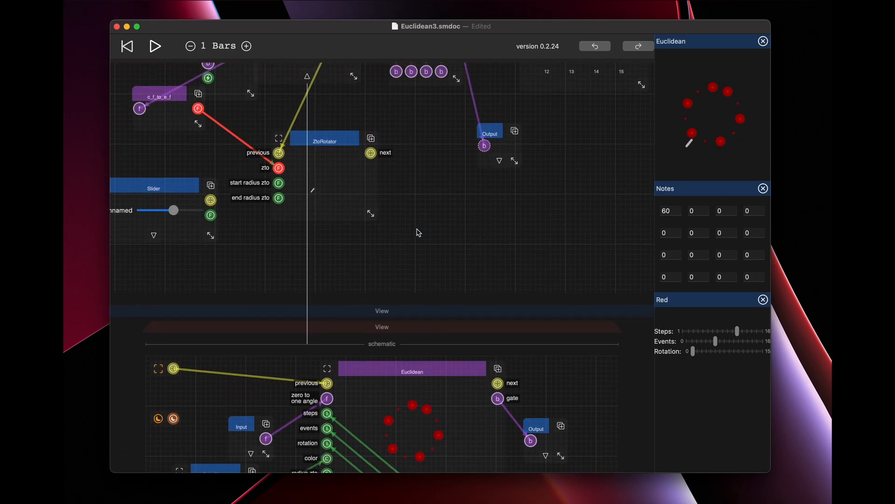
pyautogui.scroll(3, 418, 232)
pyautogui.moveTo(561, 149); pyautogui.dragTo(621, 150)
pyautogui.moveTo(376, 138); pyautogui.dragTo(542, 106)
pyautogui.moveTo(431, 261); pyautogui.dragTo(574, 256)
pyautogui.moveTo(245, 103); pyautogui.dragTo(268, 83)
# Duplicate the View and wire the copy's display ports between the original View and the ZtoRotator's previous input.
pyautogui.click(321, 88)
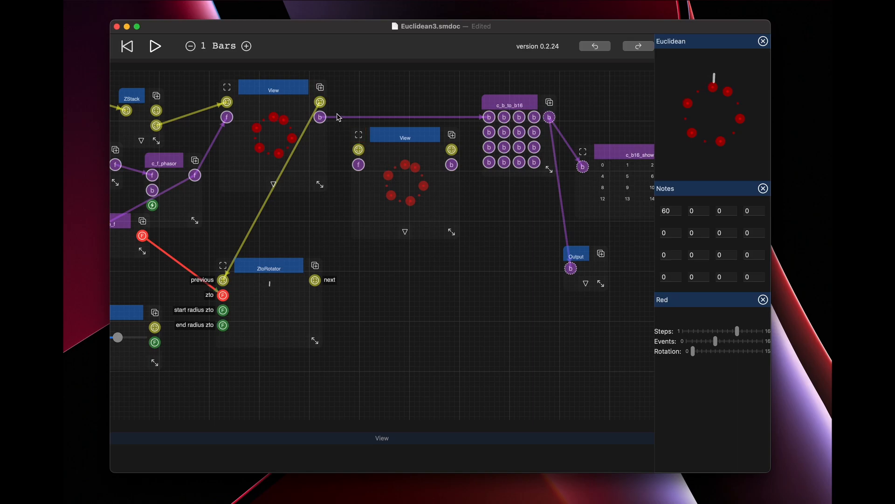
pyautogui.moveTo(223, 279); pyautogui.dragTo(359, 150)
pyautogui.moveTo(452, 153); pyautogui.dragTo(225, 281)
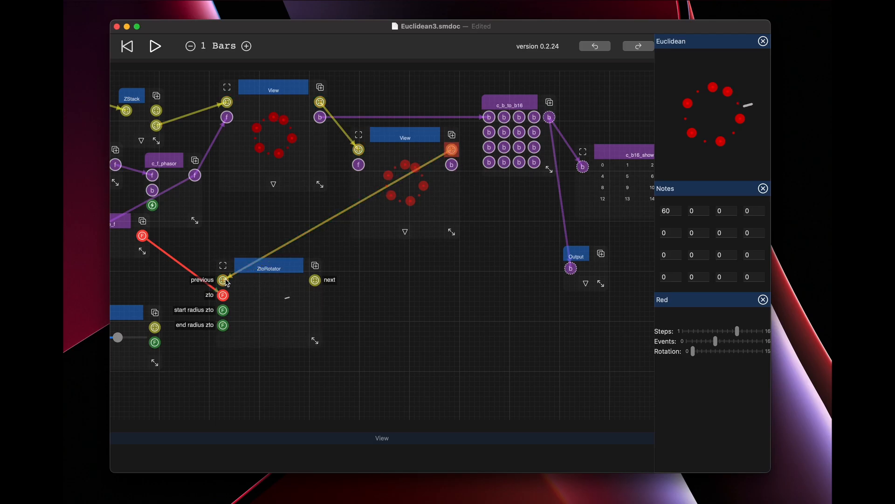
# Raise the radius Slider inside the original View so its ring is larger than the duplicated View's ring.
pyautogui.click(405, 235)
pyautogui.scroll(-8, 416, 323)
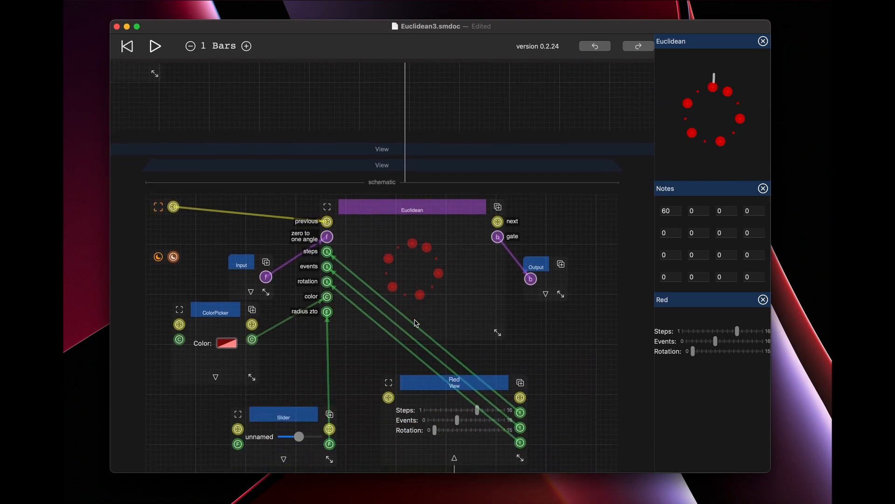
pyautogui.scroll(-3, 416, 323)
pyautogui.moveTo(301, 389); pyautogui.dragTo(301, 389)
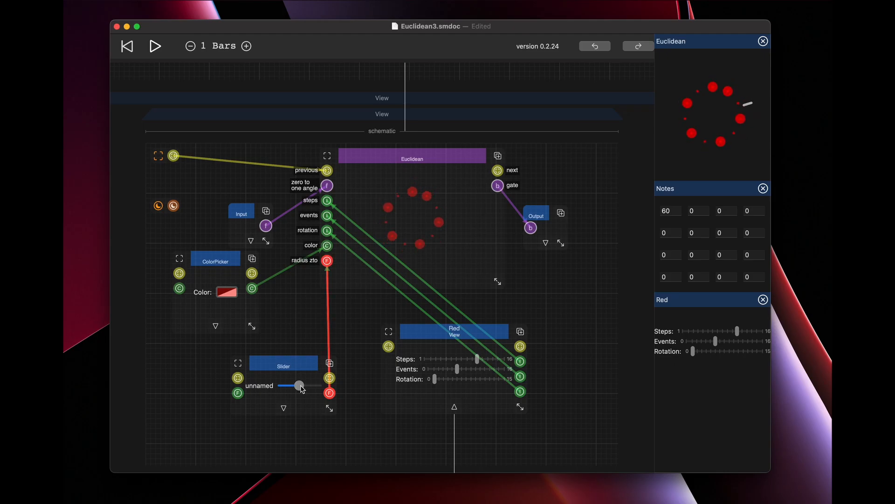
pyautogui.scroll(10, 337, 355)
pyautogui.scroll(3, 357, 223)
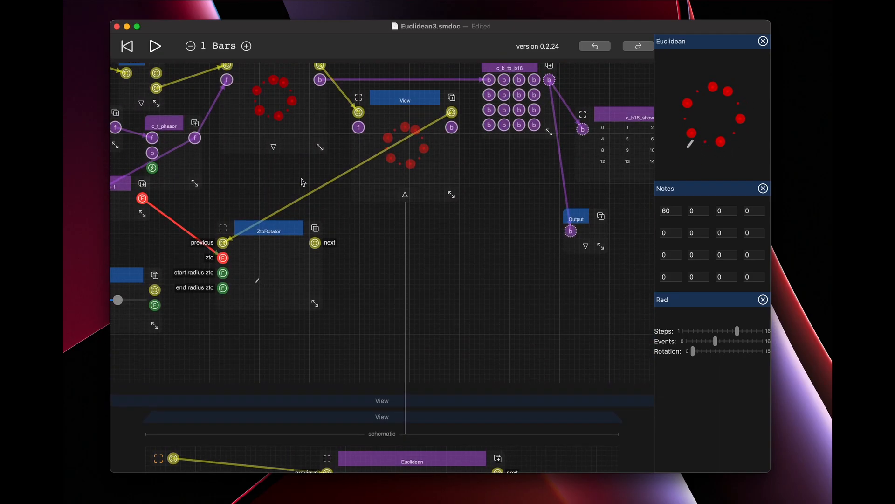
pyautogui.scroll(-12, 344, 256)
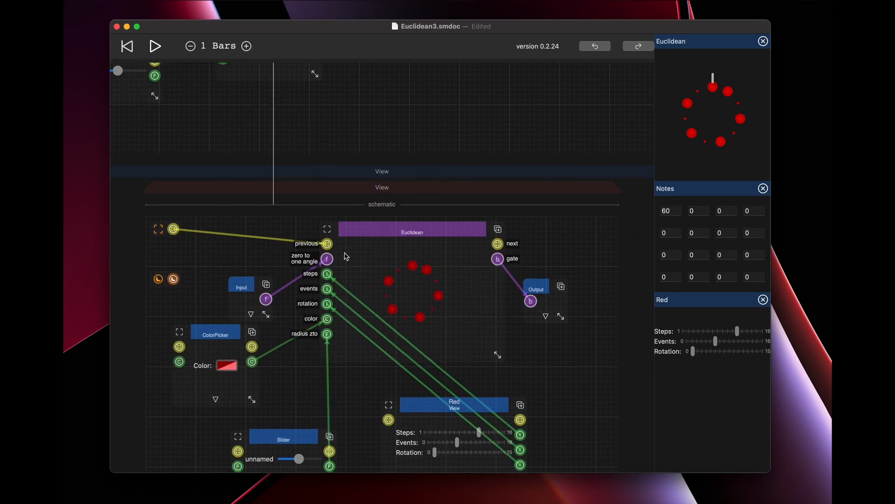
pyautogui.moveTo(299, 380)
pyautogui.mouseDown()
pyautogui.moveTo(331, 382)
pyautogui.moveTo(313, 379)
pyautogui.mouseUp()
# Change the duplicated View's ColorPicker colour to blue and raise its radius Slider so the ring sits just inside the red one.
pyautogui.scroll(10, 357, 309)
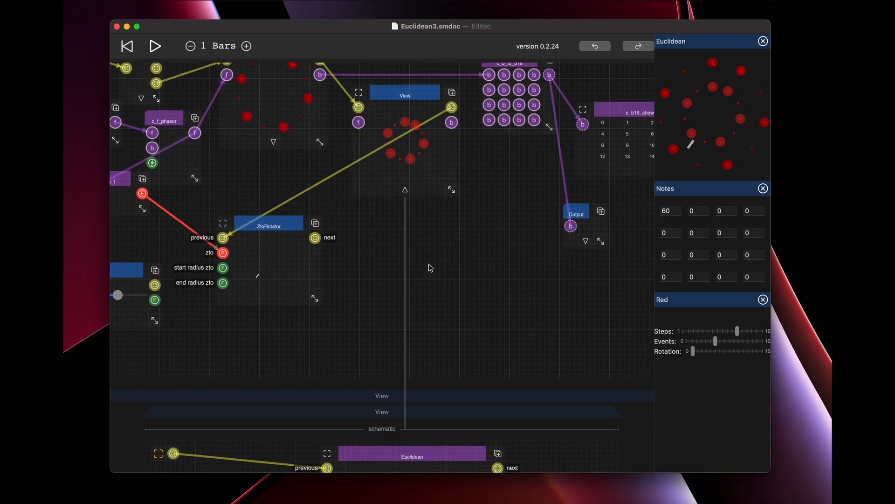
pyautogui.scroll(-6, 428, 253)
pyautogui.scroll(-3, 429, 280)
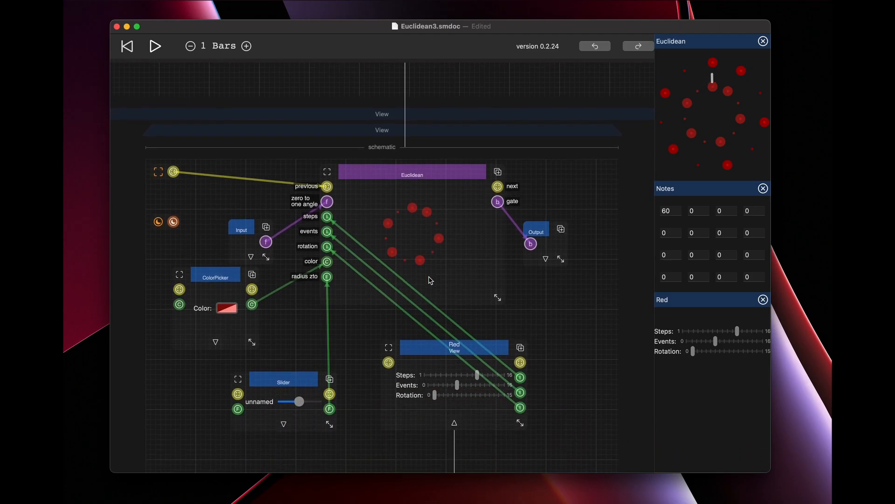
pyautogui.click(226, 306)
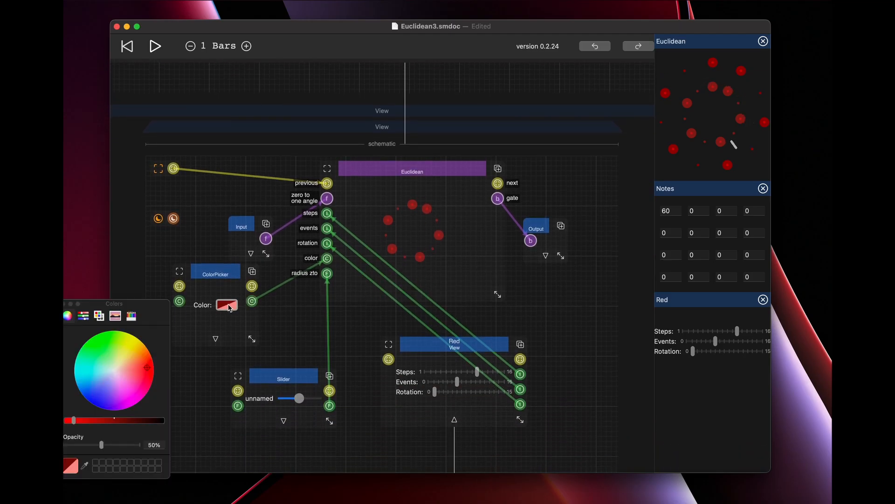
pyautogui.click(96, 402)
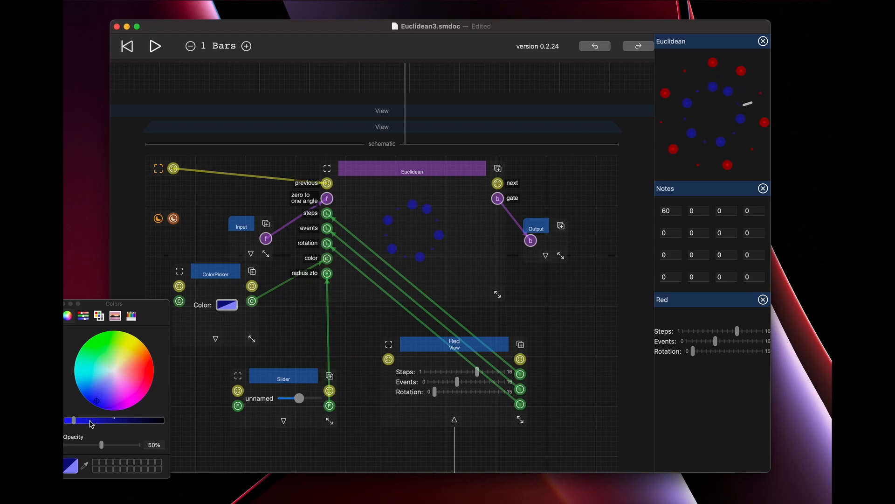
pyautogui.moveTo(74, 421); pyautogui.dragTo(65, 421)
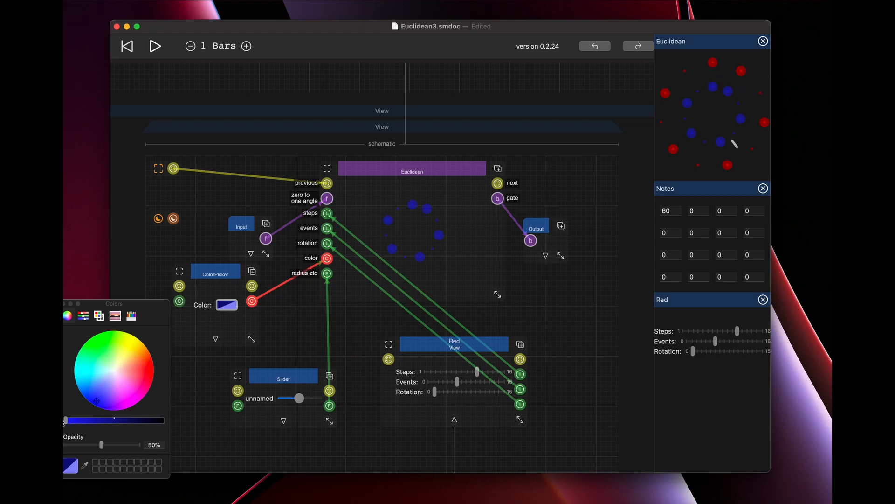
pyautogui.click(65, 304)
pyautogui.moveTo(294, 400); pyautogui.dragTo(302, 401)
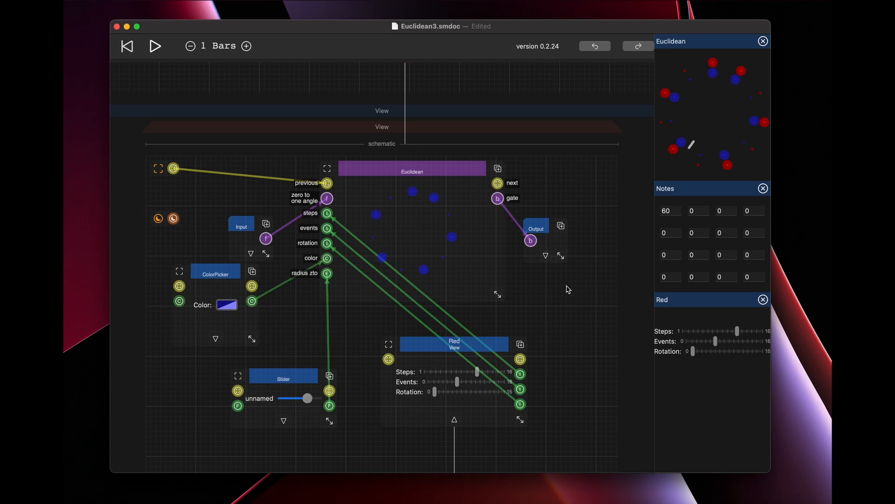
# Connect the c_f_phasor output to the duplicated View's input and the copy's gate output to the second c_b_to_b16 input.
pyautogui.scroll(15, 569, 289)
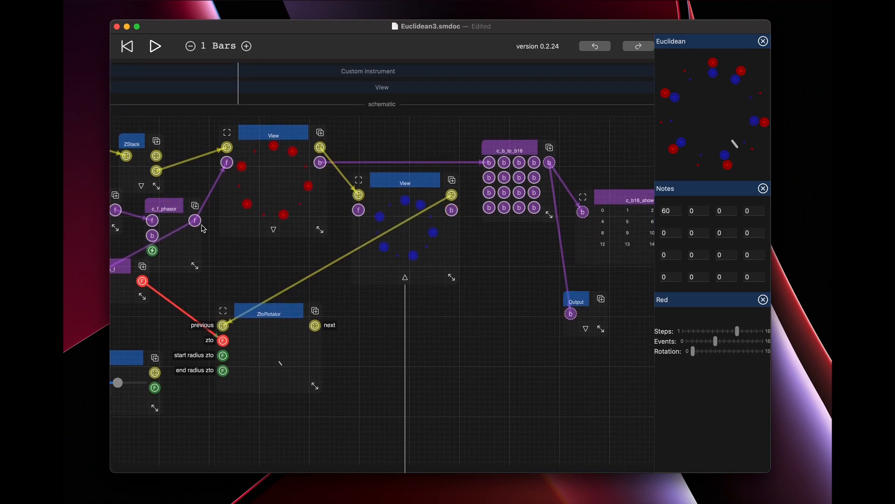
pyautogui.moveTo(195, 220); pyautogui.dragTo(358, 211)
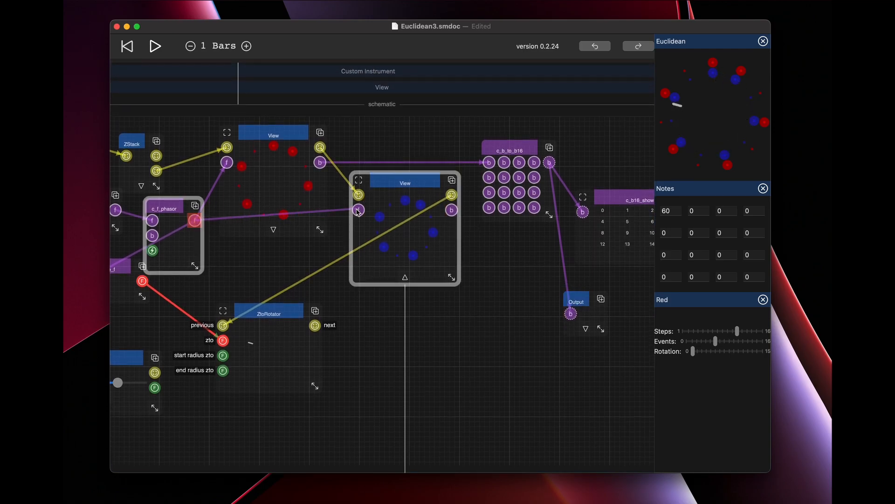
pyautogui.moveTo(451, 210); pyautogui.dragTo(504, 163)
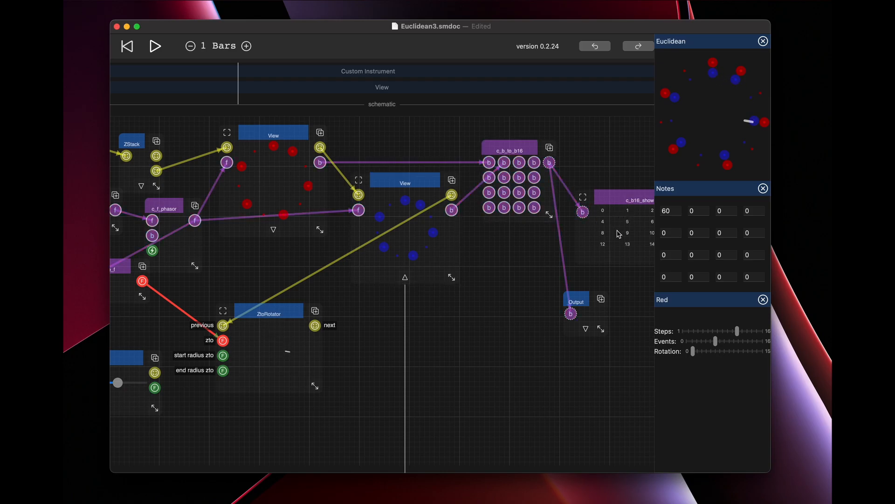
# Set the second note to 61.
pyautogui.click(700, 211)
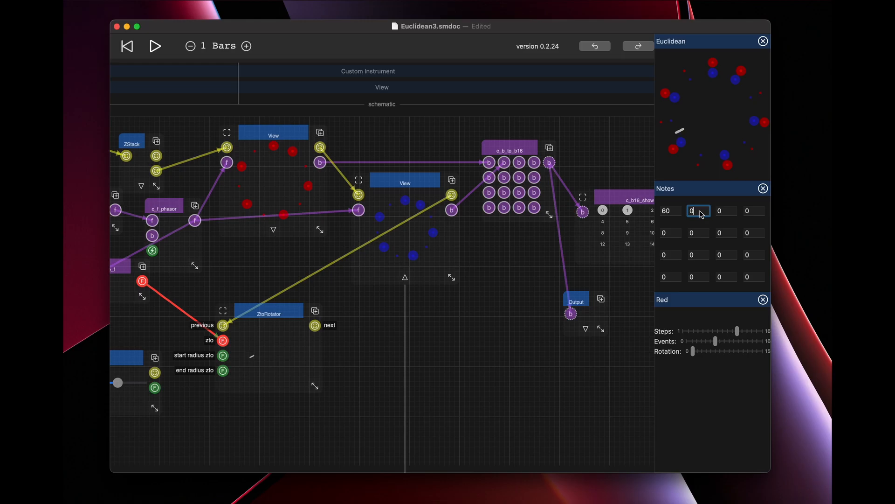
pyautogui.press('BackSpace')
pyautogui.write('61')
# Rename the Red view inside the duplicated View's schematic as Blue.
pyautogui.scroll(-5, 546, 310)
pyautogui.scroll(-10, 546, 310)
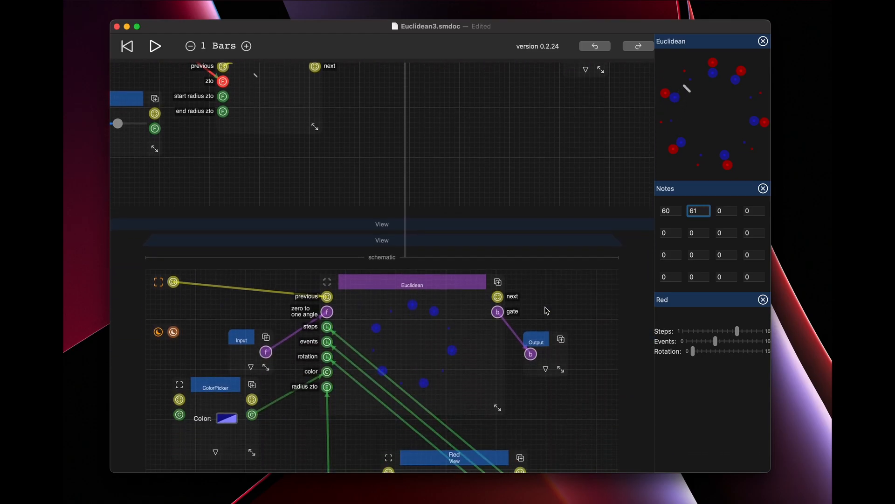
pyautogui.scroll(-15, 547, 310)
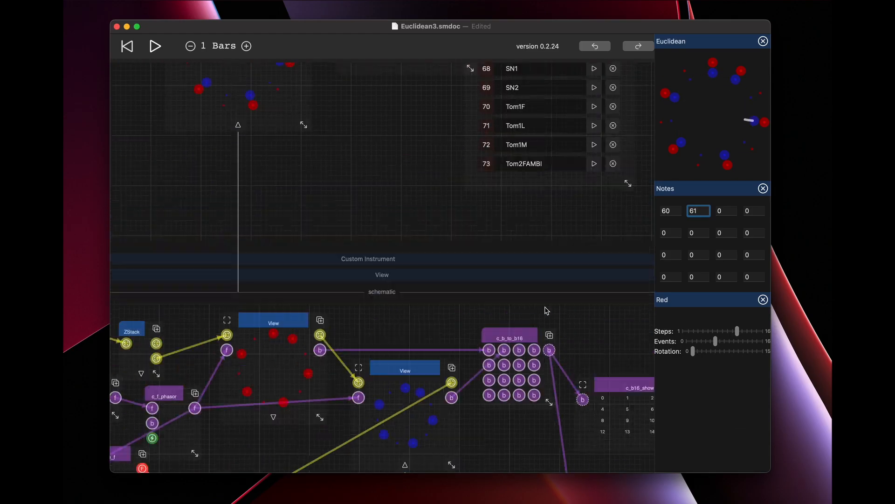
pyautogui.scroll(-10, 553, 244)
pyautogui.moveTo(552, 242); pyautogui.dragTo(529, 293)
pyautogui.scroll(15, 530, 293)
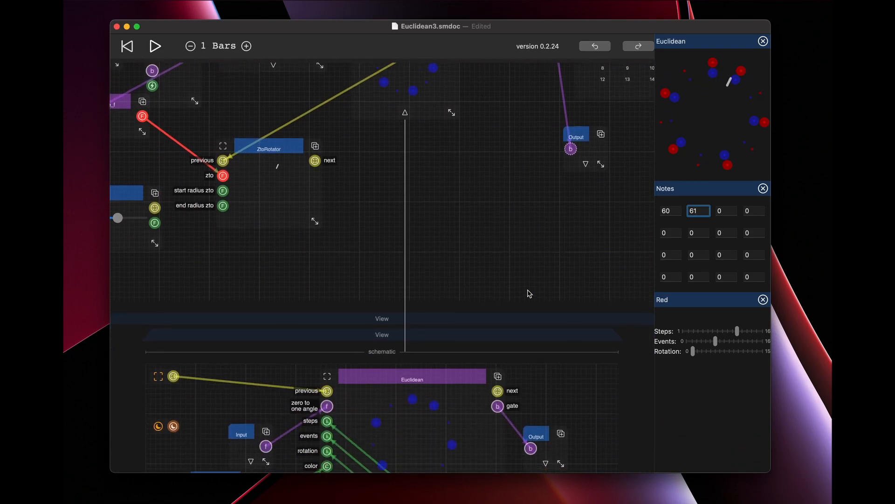
pyautogui.scroll(-8, 529, 293)
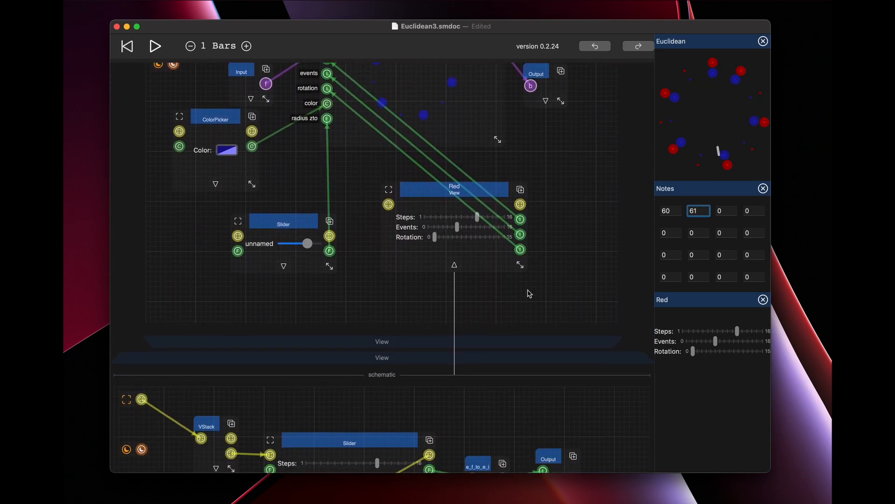
pyautogui.scroll(-3, 530, 293)
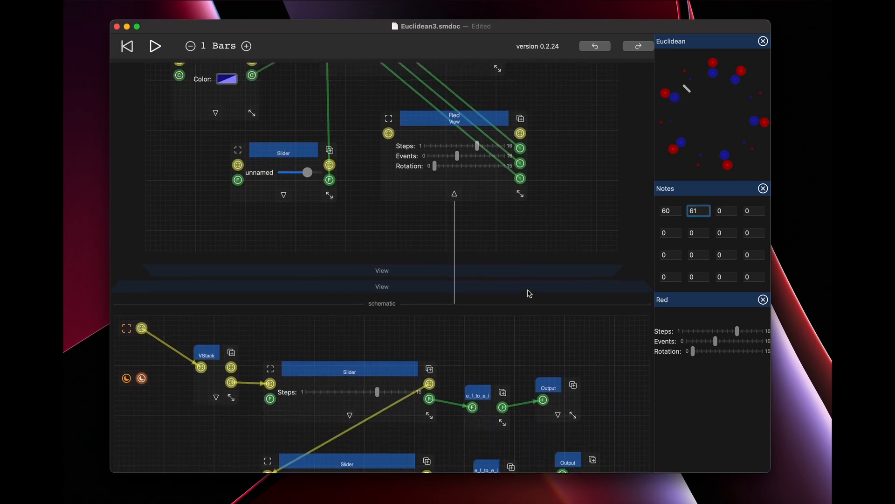
pyautogui.scroll(5, 529, 293)
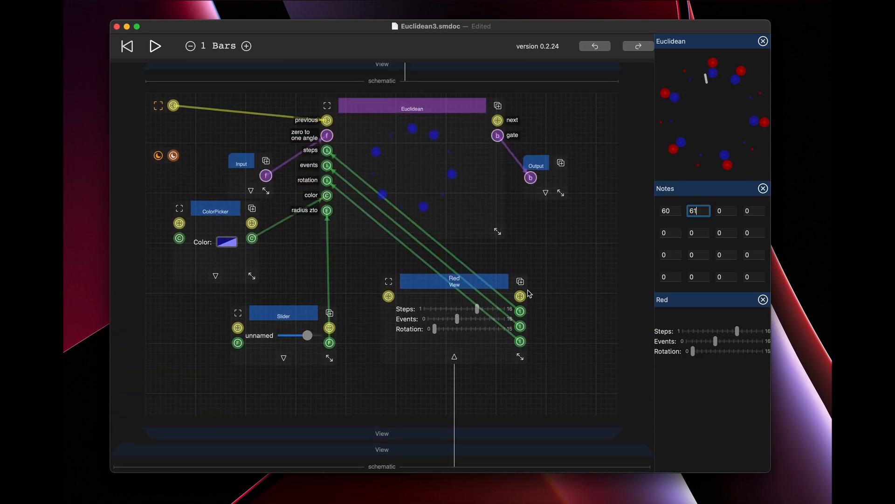
pyautogui.click(456, 282)
pyautogui.click(498, 382)
pyautogui.press('BackSpace')
pyautogui.write('Blue')
pyautogui.press('Return')
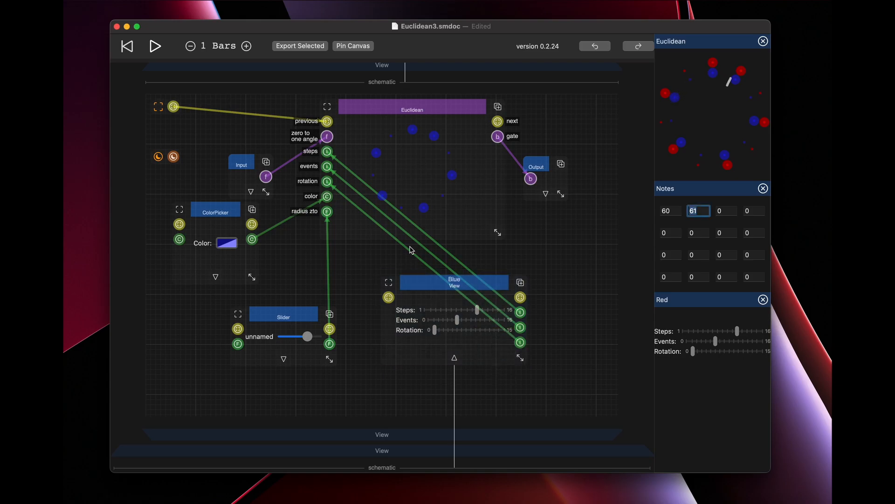
# Pin the Blue view beside the canvas, then lower its Steps and Events sliders and raise its Rotation slightly.
pyautogui.click(358, 47)
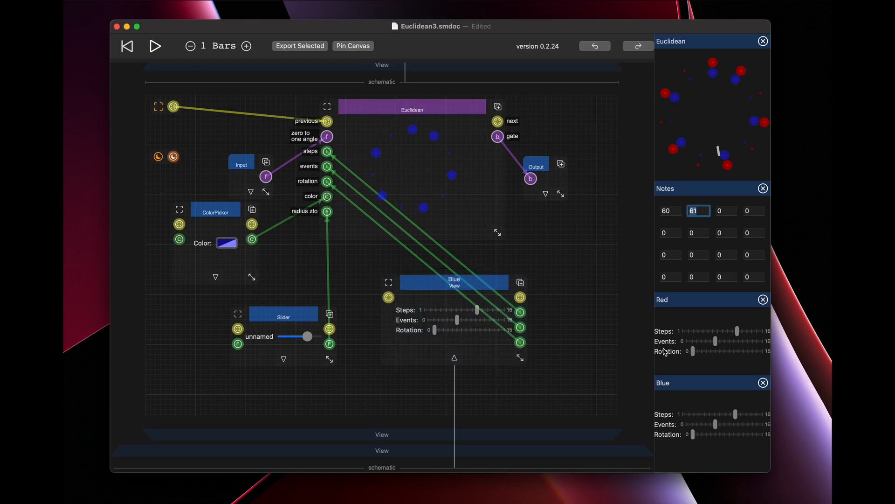
pyautogui.scroll(-3, 585, 390)
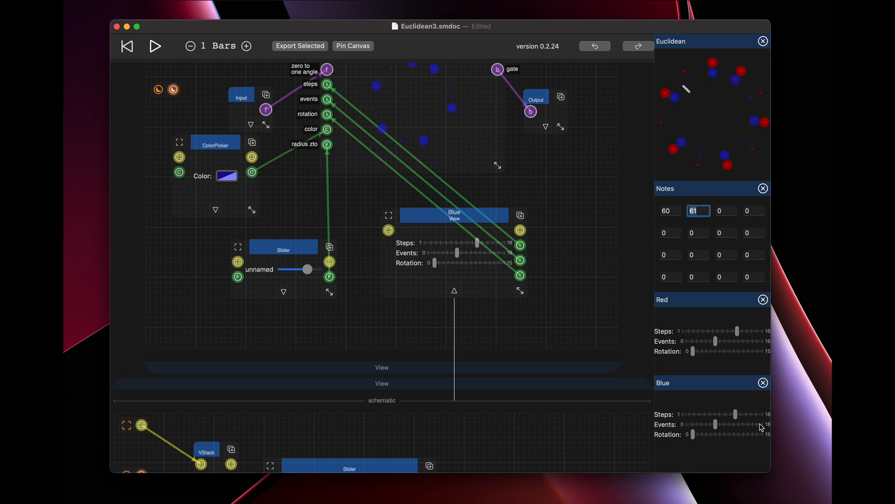
pyautogui.moveTo(736, 415); pyautogui.dragTo(726, 415)
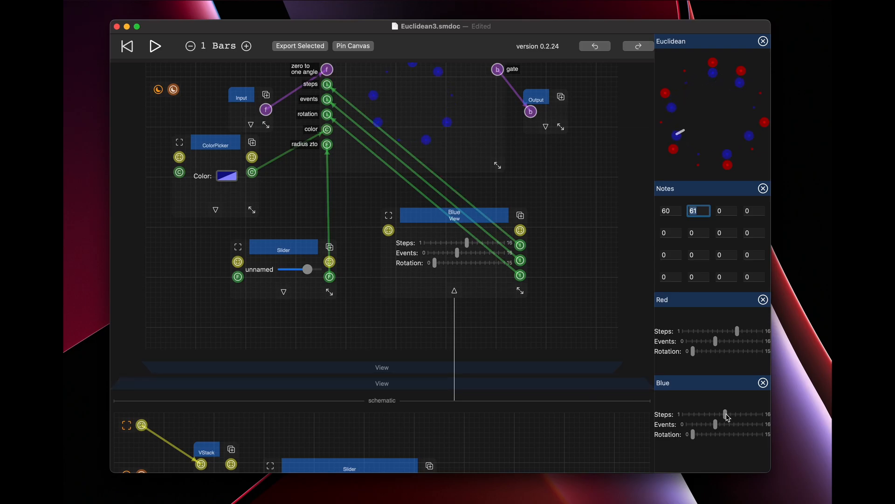
pyautogui.moveTo(716, 424)
pyautogui.mouseDown()
pyautogui.moveTo(698, 424)
pyautogui.moveTo(699, 438)
pyautogui.moveTo(703, 425)
pyautogui.mouseUp()
# Set the second note to 63 and the Audio-Out level in the root schematic to 64.
pyautogui.click(705, 210)
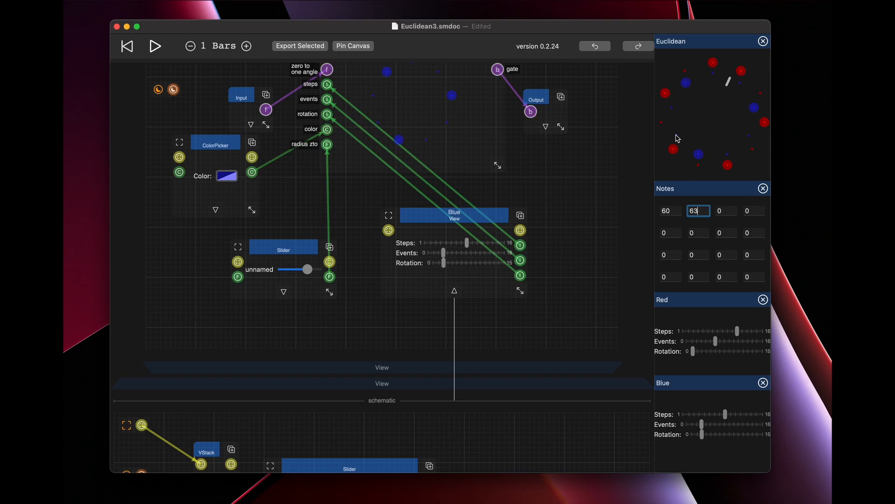
pyautogui.scroll(18, 584, 148)
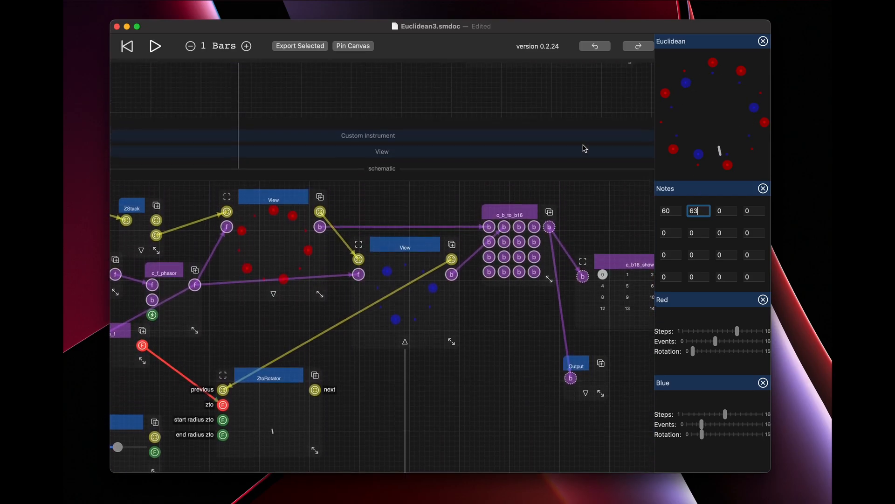
pyautogui.scroll(15, 585, 148)
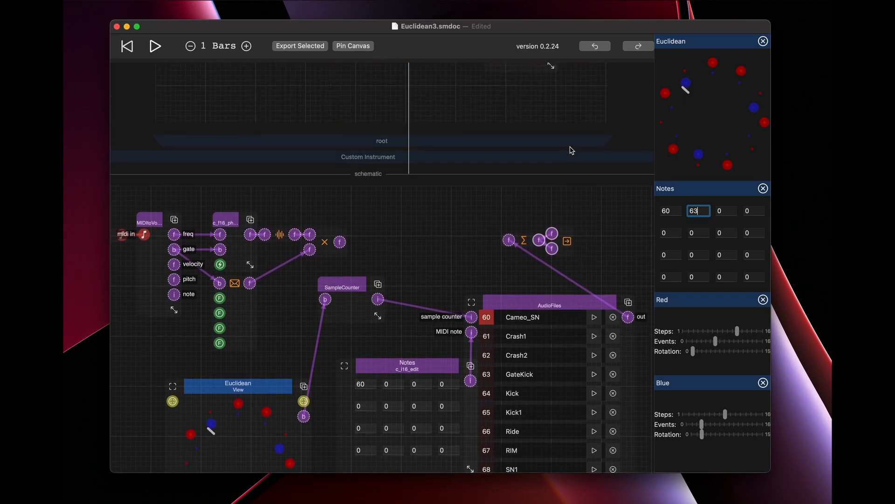
pyautogui.moveTo(526, 281); pyautogui.dragTo(526, 242)
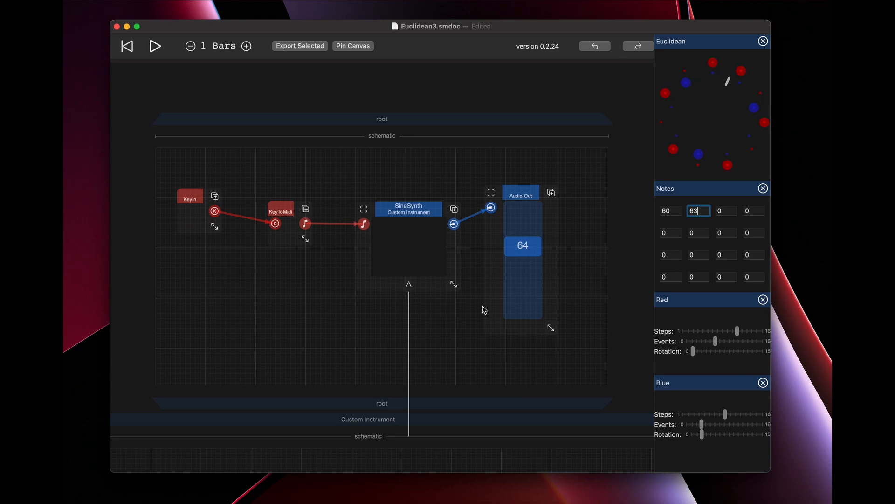
# Move the Notes node slightly away from the AudioFiles node in the Custom Instrument schematic.
pyautogui.scroll(-15, 484, 310)
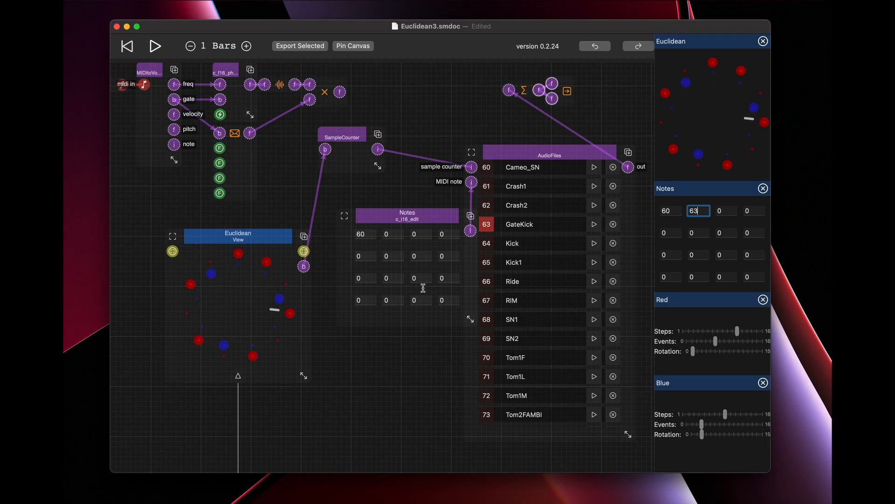
pyautogui.click(410, 217)
pyautogui.click(391, 235)
pyautogui.click(391, 392)
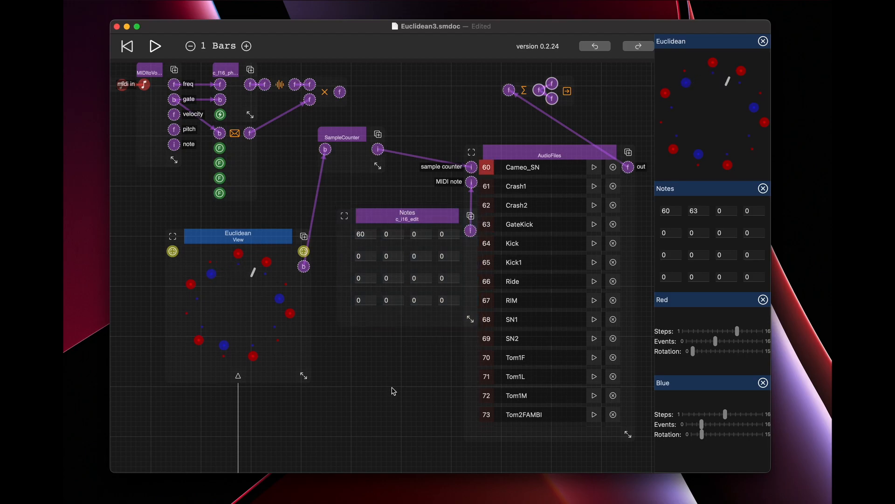
pyautogui.scroll(-1, 394, 390)
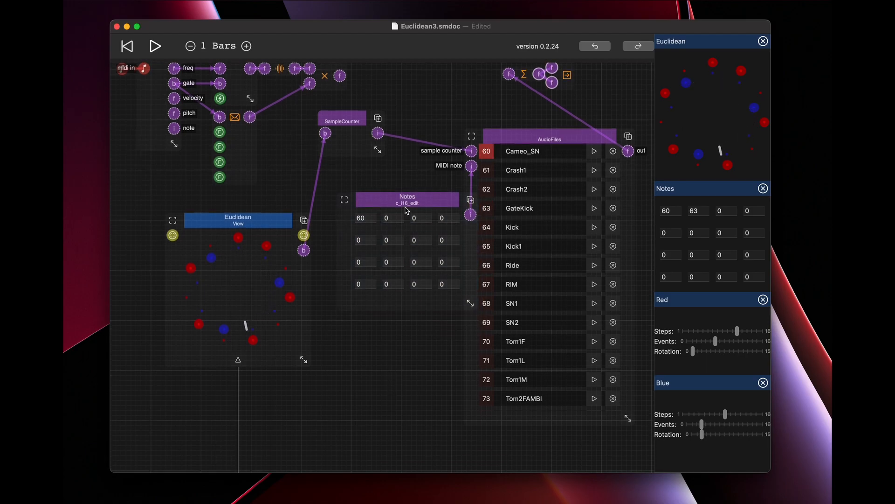
pyautogui.moveTo(405, 199); pyautogui.dragTo(385, 191)
# Shift the c_b16_show and c_b_to_b16 nodes to the right in the Euclidean View's schematic to make room.
pyautogui.scroll(-4, 406, 308)
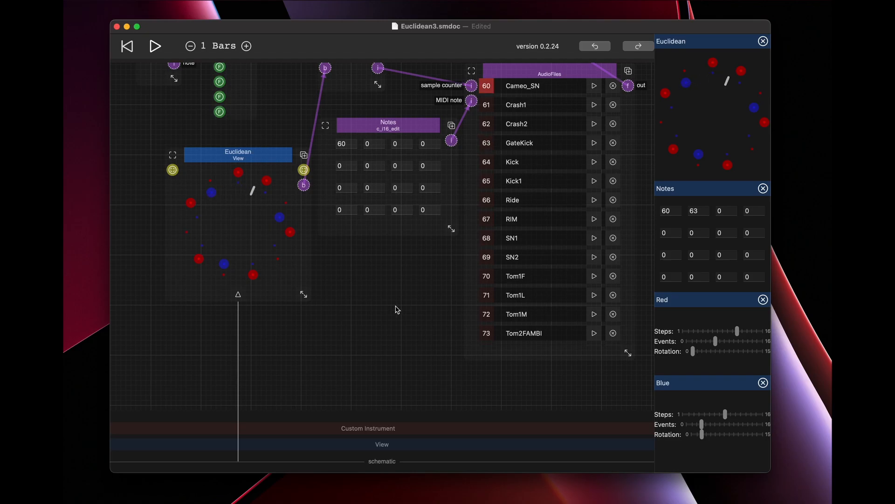
pyautogui.scroll(-6, 395, 309)
pyautogui.scroll(-12, 395, 308)
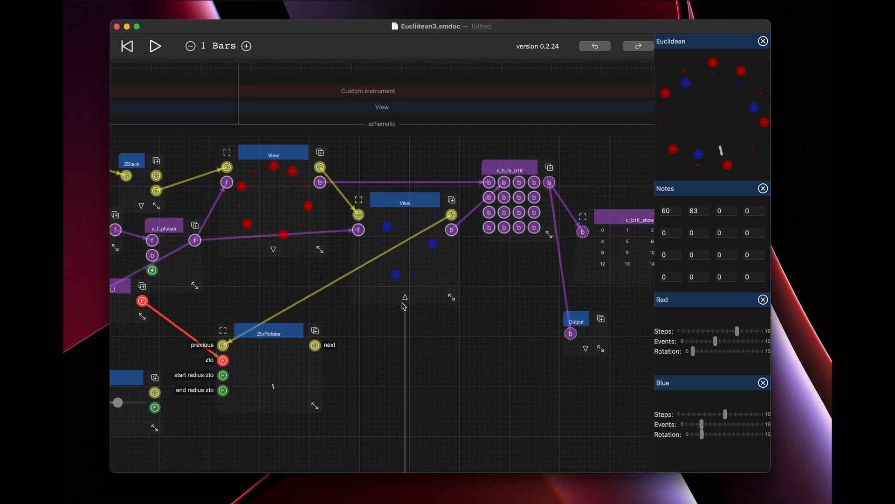
pyautogui.click(613, 214)
pyautogui.moveTo(611, 215); pyautogui.dragTo(645, 206)
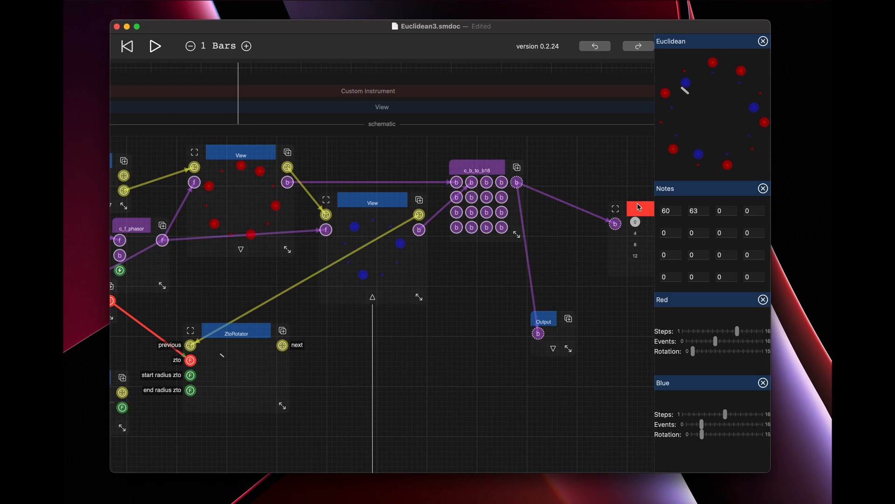
pyautogui.moveTo(477, 171); pyautogui.dragTo(540, 171)
# Place the blue View beside the red one and put a duplicate of it below.
pyautogui.moveTo(370, 202); pyautogui.dragTo(428, 333)
pyautogui.click(366, 257)
pyautogui.moveTo(434, 290); pyautogui.dragTo(439, 288)
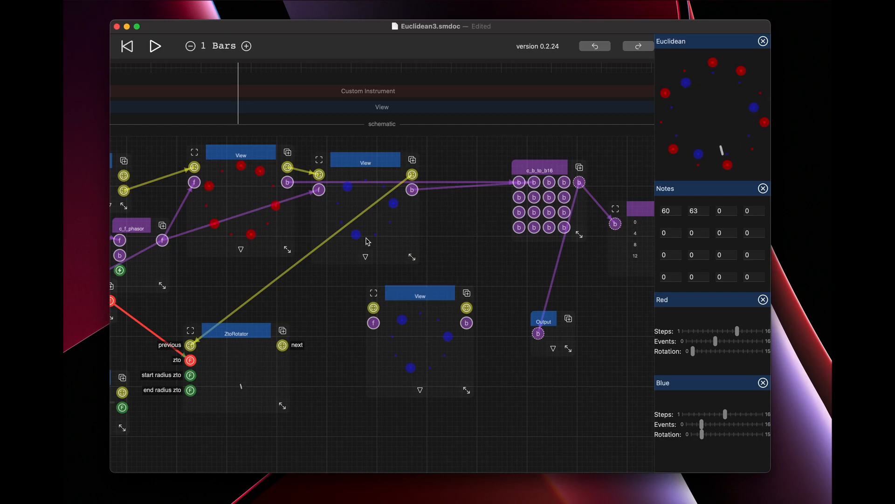
# Feed the new View from c_f_phasor and chain it between the blue View's layout output and ZtoRotator's previous input.
pyautogui.moveTo(162, 240); pyautogui.dragTo(374, 323)
pyautogui.moveTo(207, 336); pyautogui.dragTo(374, 308)
pyautogui.moveTo(467, 308); pyautogui.dragTo(190, 346)
# In the new View's schematic, lower the radius Slider so its ring sits inside the blue one, and change the ColorPicker colour to yellow.
pyautogui.click(420, 390)
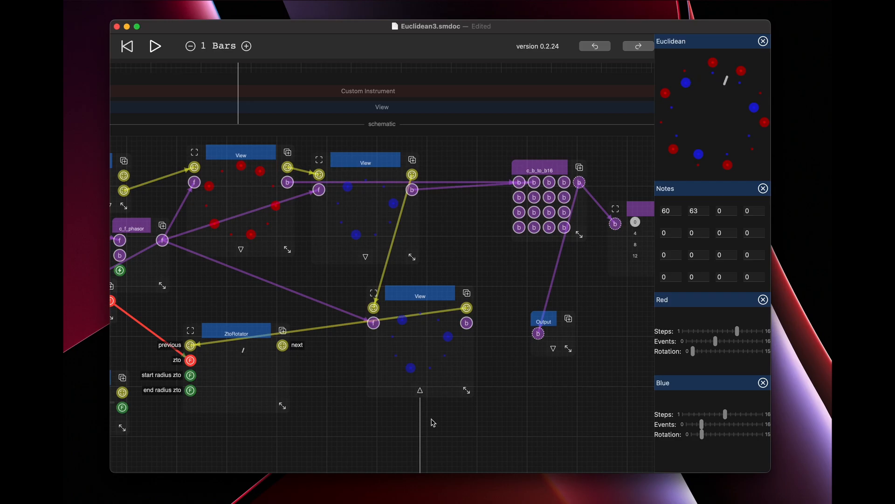
pyautogui.scroll(-5, 432, 422)
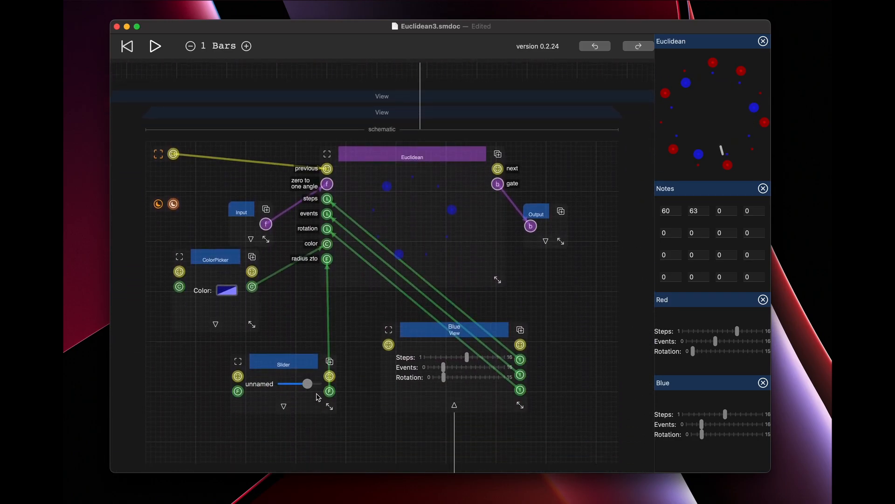
pyautogui.moveTo(305, 385); pyautogui.dragTo(303, 385)
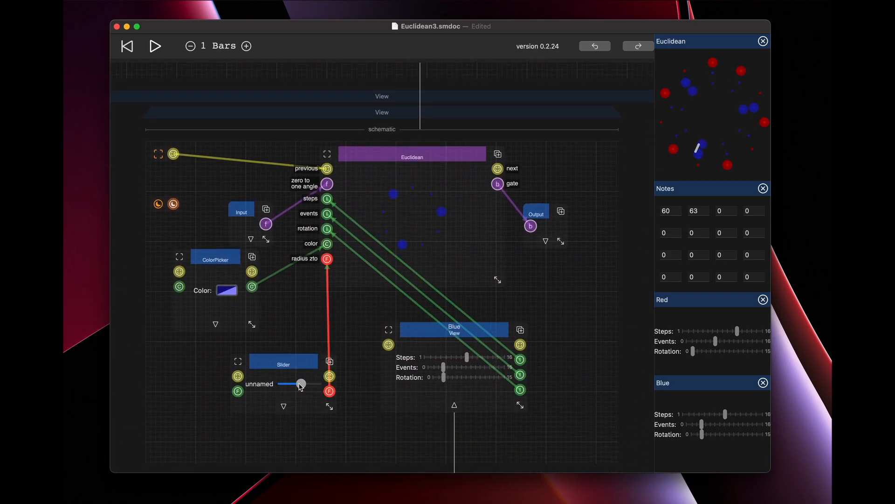
pyautogui.click(225, 291)
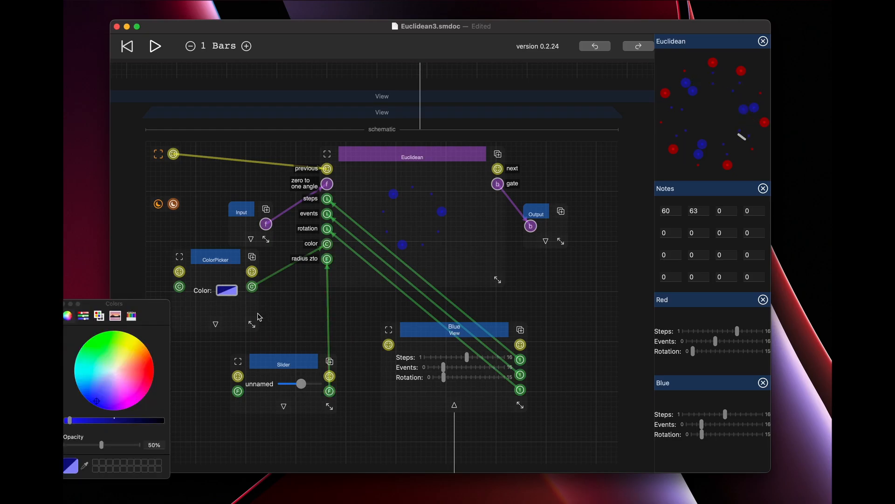
pyautogui.click(133, 337)
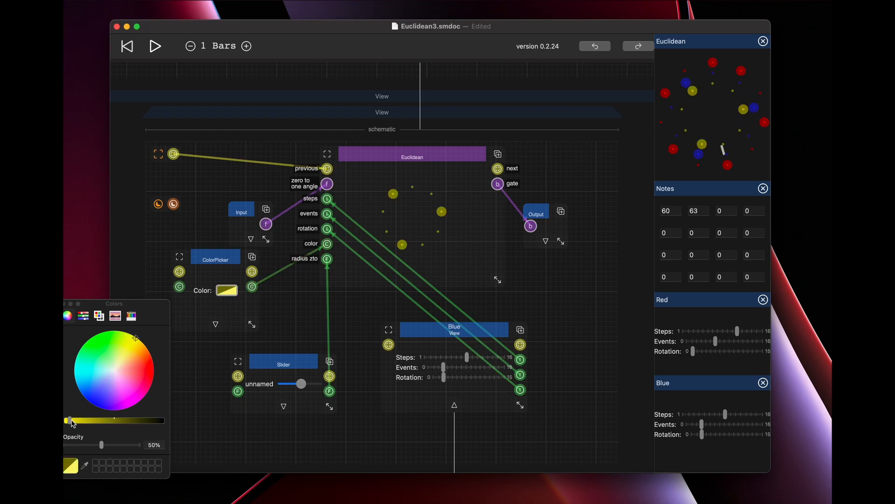
pyautogui.moveTo(71, 422); pyautogui.dragTo(65, 422)
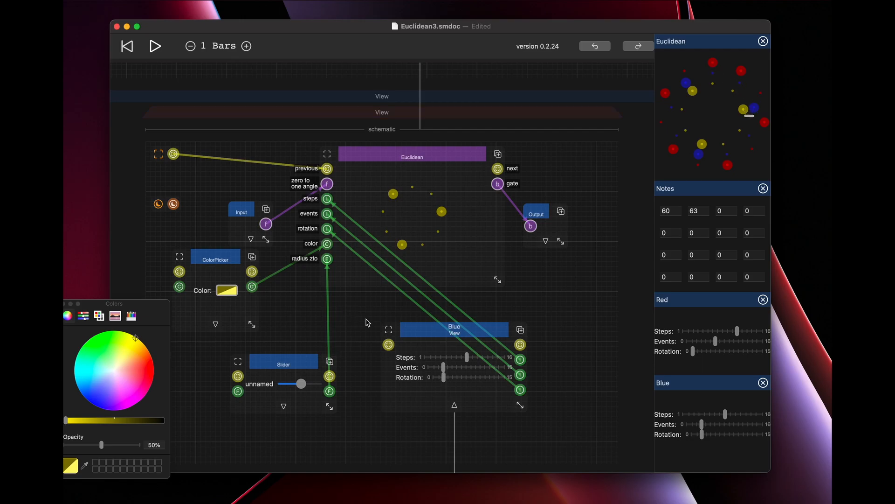
pyautogui.click(65, 303)
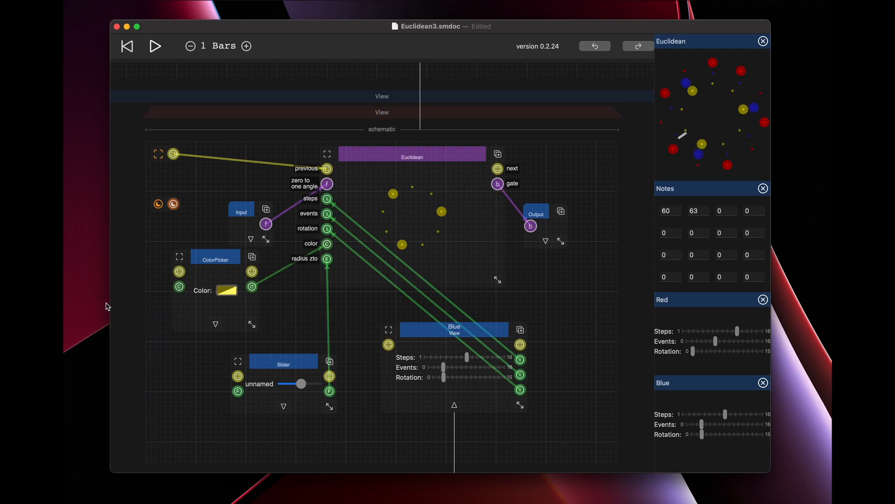
# Rename the Blue view inside the new View's schematic as Yellow and pin it beside the canvas.
pyautogui.click(405, 334)
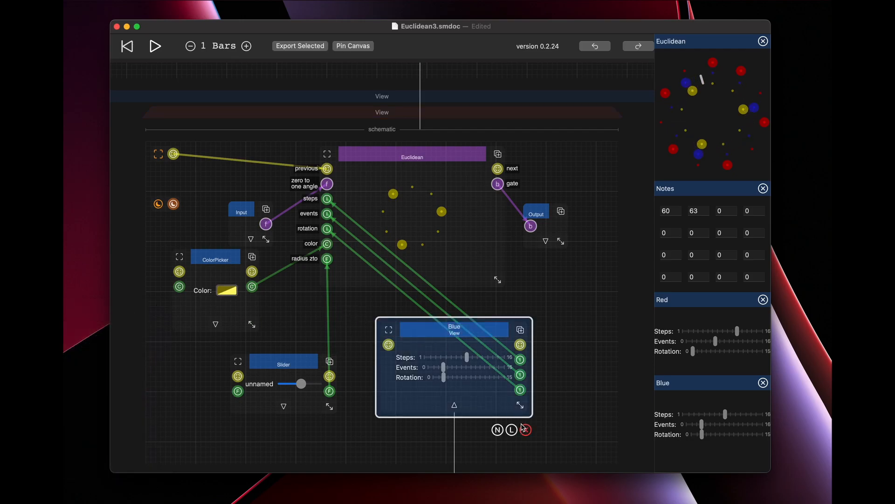
pyautogui.click(498, 430)
pyautogui.write('Yellow')
pyautogui.press('Return')
pyautogui.click(359, 47)
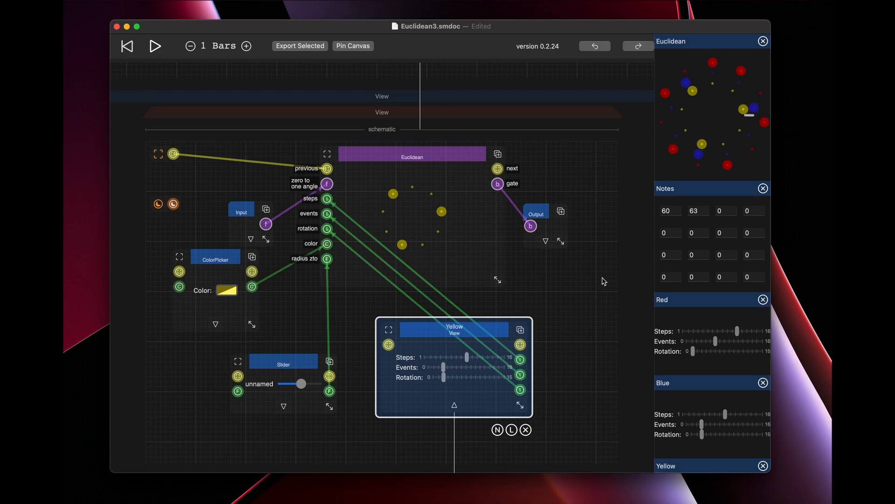
# Lower the pinned Yellow Steps slider and set the third note to 64.
pyautogui.scroll(-5, 686, 368)
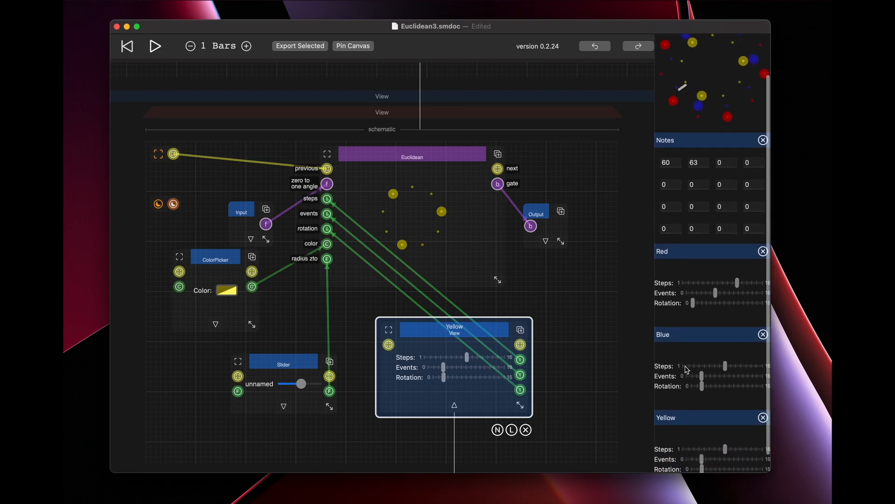
pyautogui.moveTo(726, 453); pyautogui.dragTo(709, 455)
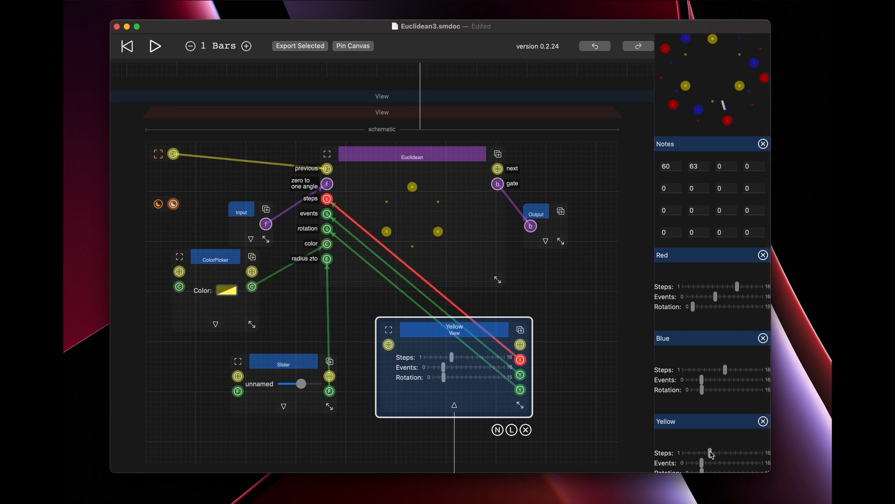
pyautogui.click(727, 166)
pyautogui.press('BackSpace')
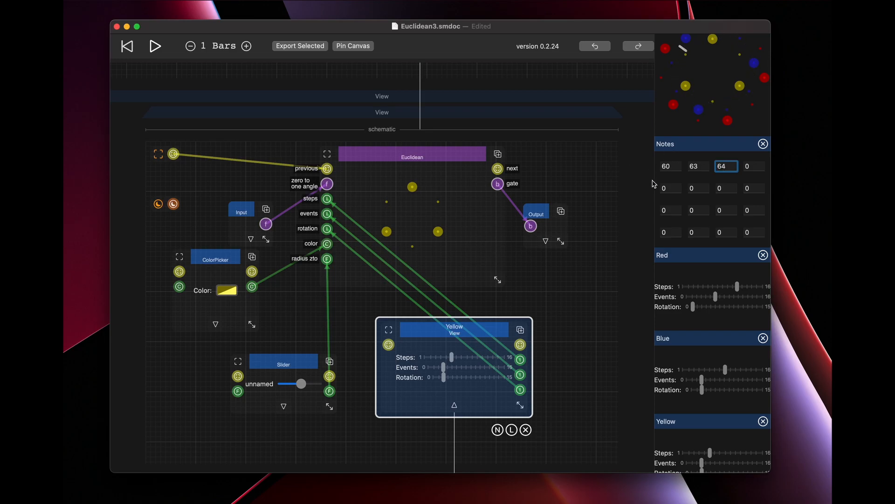
pyautogui.click(577, 282)
# Close the yellow View's schematic and connect its gate output to the third c_b_to_b16 input.
pyautogui.scroll(10, 522, 219)
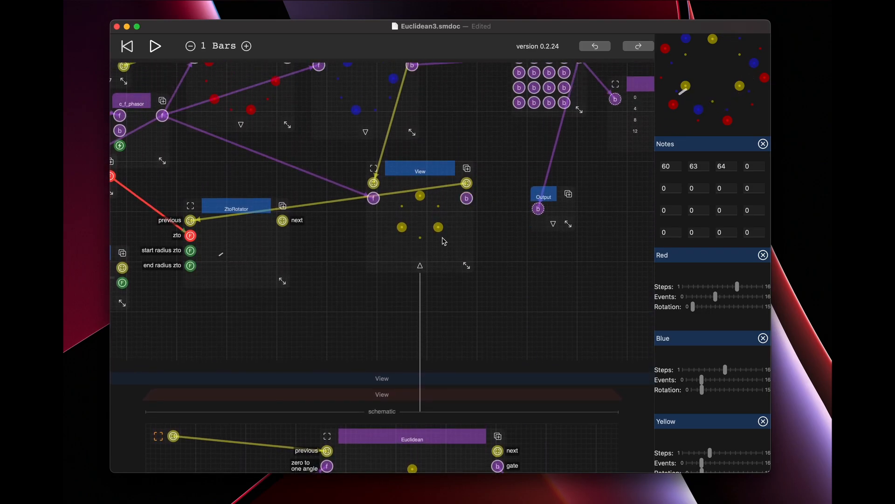
pyautogui.click(421, 266)
pyautogui.scroll(3, 480, 236)
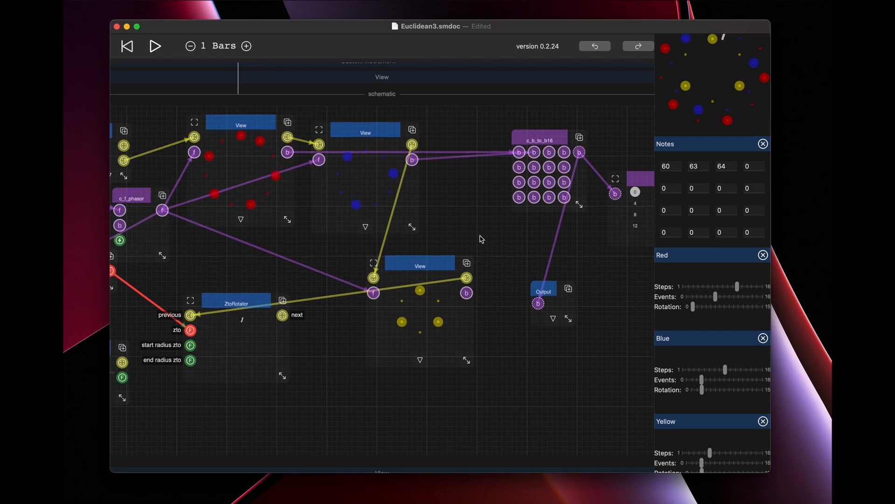
pyautogui.moveTo(466, 293); pyautogui.dragTo(552, 153)
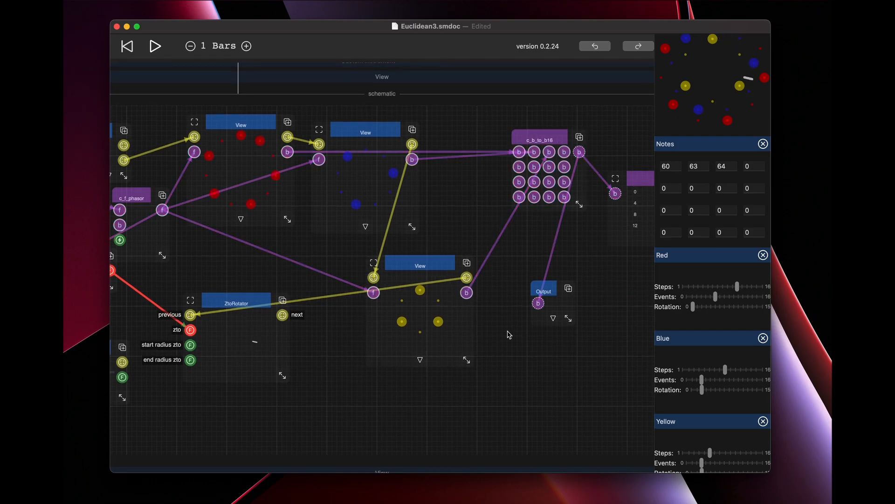
# Set the third note to 66.
pyautogui.click(733, 169)
pyautogui.press('BackSpace')
pyautogui.write('6')
# Raise the pinned Yellow Steps slider and lower its Rotation slightly.
pyautogui.scroll(-2, 709, 298)
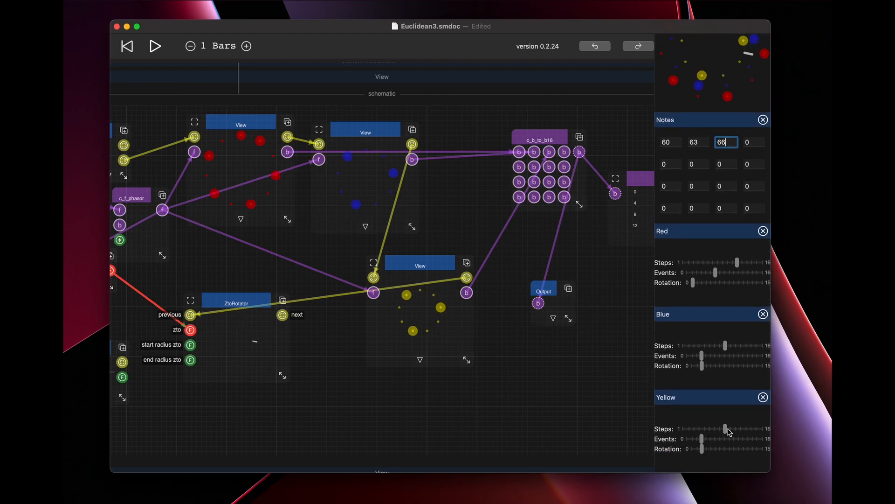
pyautogui.scroll(3, 727, 438)
pyautogui.moveTo(725, 450); pyautogui.dragTo(701, 472)
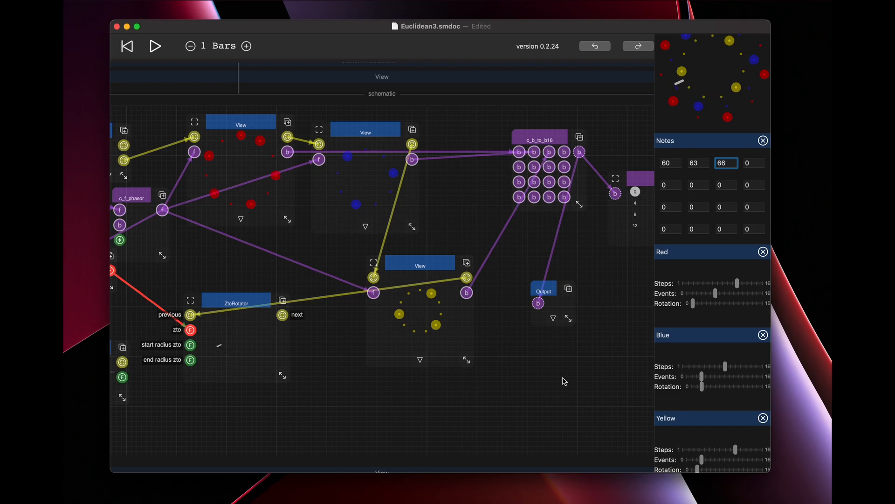
# Set the c_f_edit value feeding c_f_phasor to .5.
pyautogui.scroll(3, 484, 247)
pyautogui.moveTo(422, 142); pyautogui.dragTo(590, 139)
pyautogui.moveTo(228, 261); pyautogui.dragTo(214, 259)
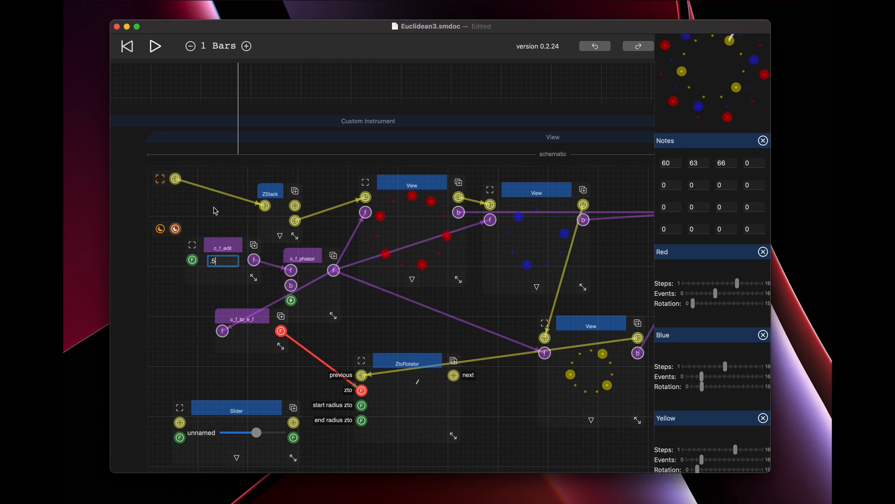
# Disconnect the AudioFiles output from the sum input and connect the multiplier's output there instead.
pyautogui.scroll(15, 215, 210)
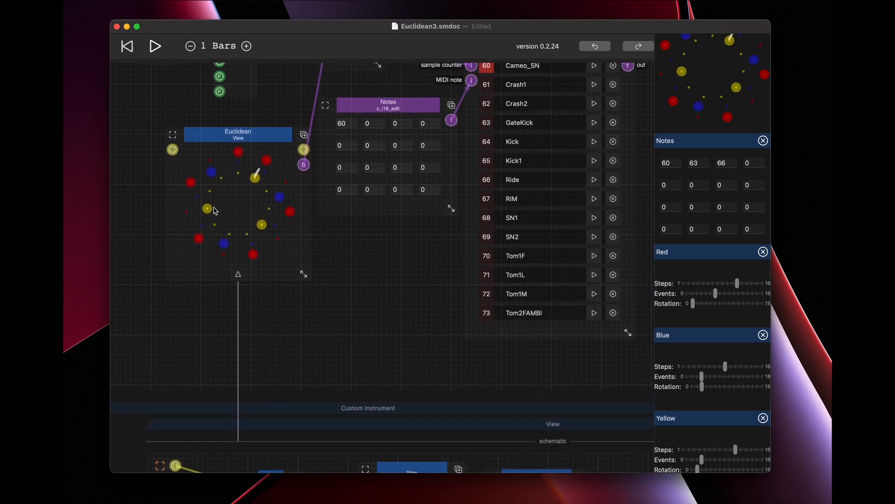
pyautogui.scroll(6, 238, 213)
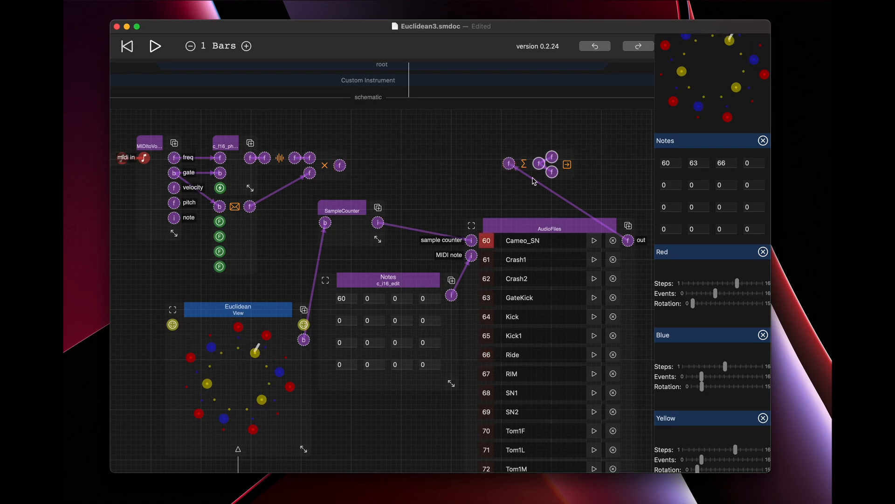
pyautogui.click(460, 145)
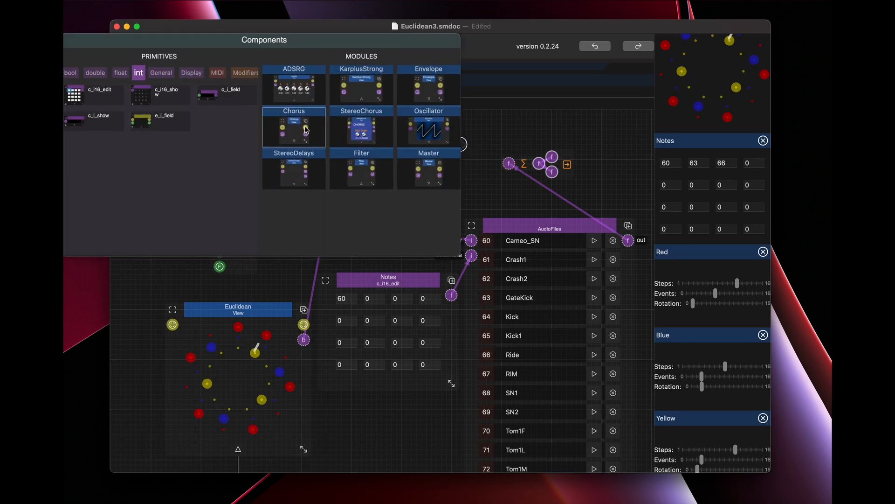
pyautogui.click(490, 132)
pyautogui.click(510, 165)
pyautogui.moveTo(340, 167); pyautogui.dragTo(509, 165)
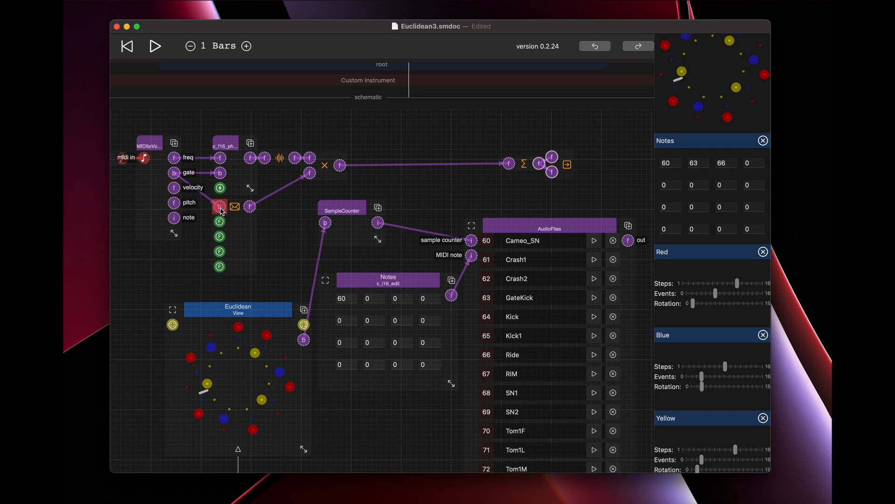
# Disconnect the MIDI gate from the envelope input and feed that input from the Euclidean View's gate output.
pyautogui.moveTo(220, 209); pyautogui.dragTo(207, 213)
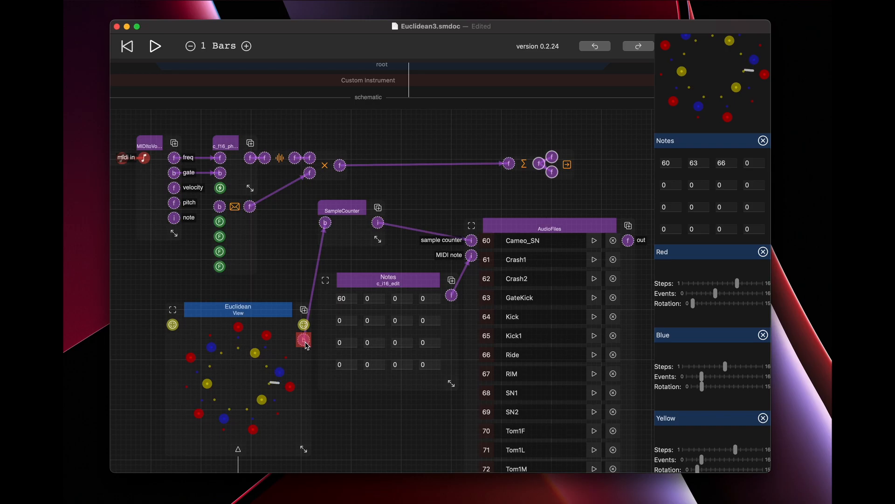
pyautogui.moveTo(304, 339); pyautogui.dragTo(219, 207)
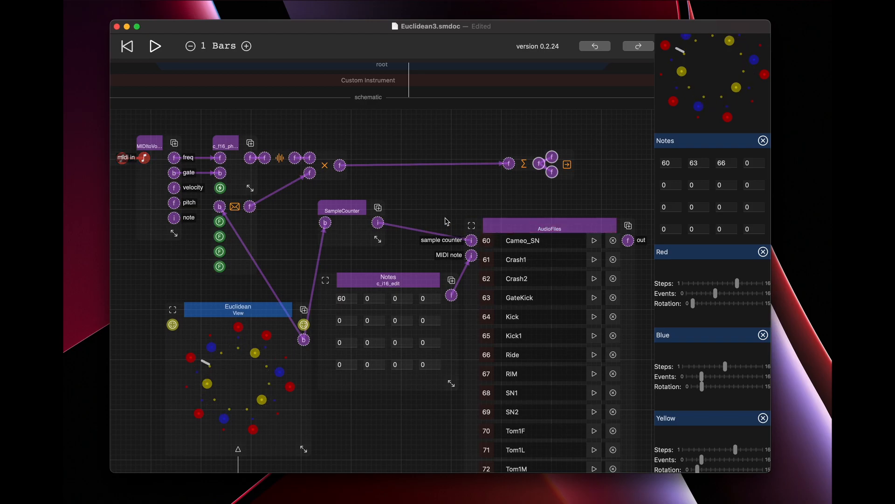
# Move SampleCounter and Notes apart, add a c_b16_show between them, and connect the MIDI gate output to it.
pyautogui.moveTo(345, 212); pyautogui.dragTo(368, 215)
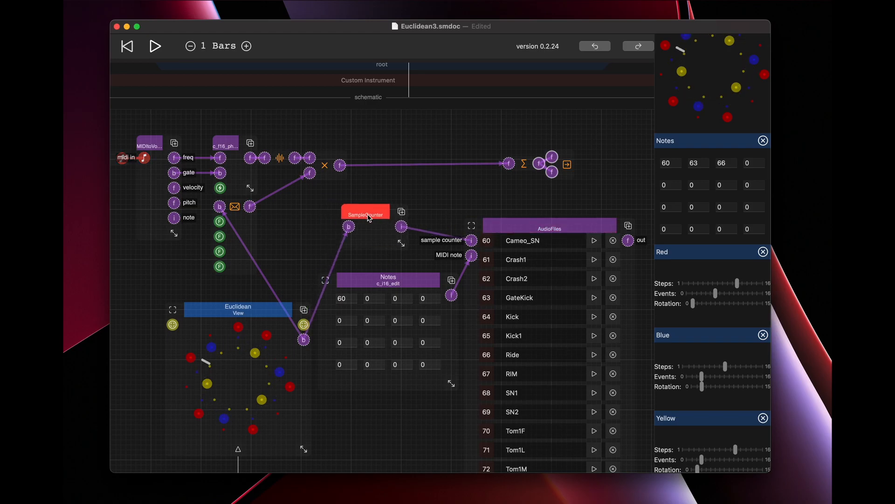
pyautogui.moveTo(384, 286); pyautogui.dragTo(413, 399)
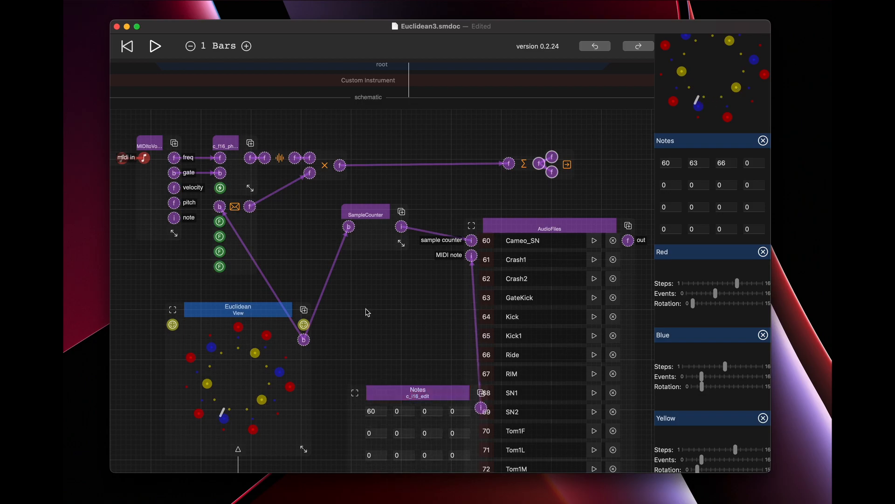
pyautogui.doubleClick(359, 283)
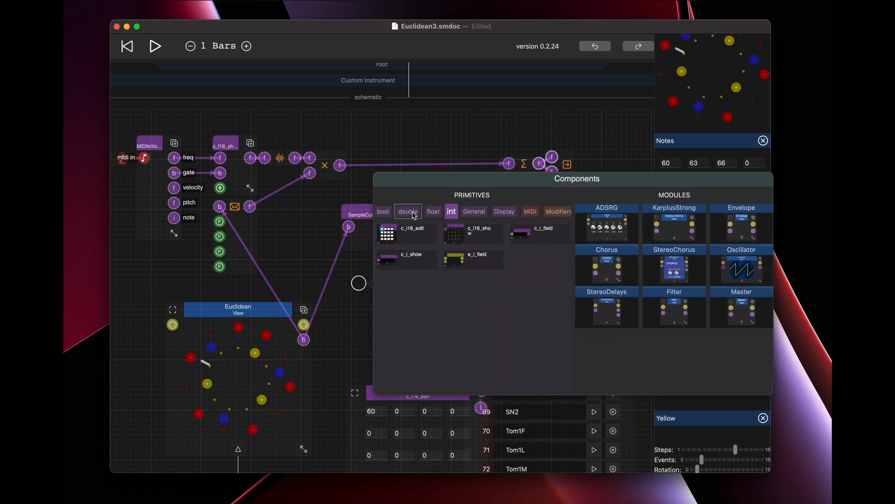
pyautogui.click(391, 212)
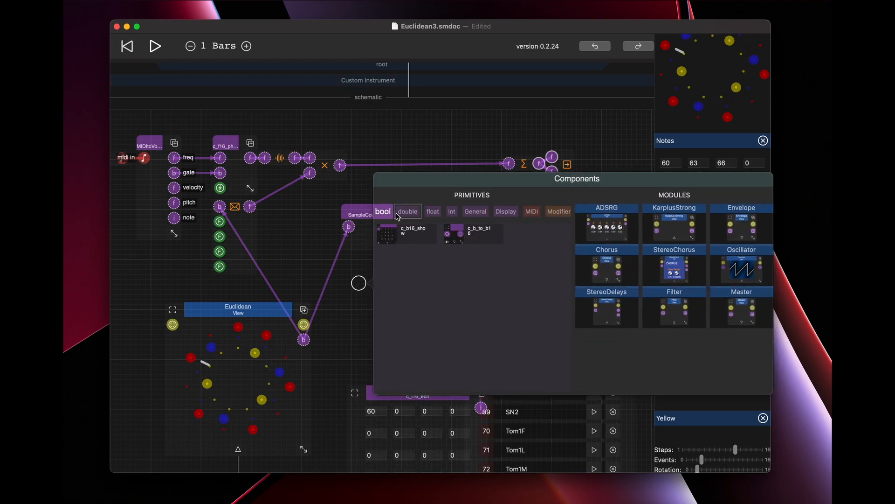
pyautogui.click(413, 235)
pyautogui.moveTo(174, 173); pyautogui.dragTo(451, 362)
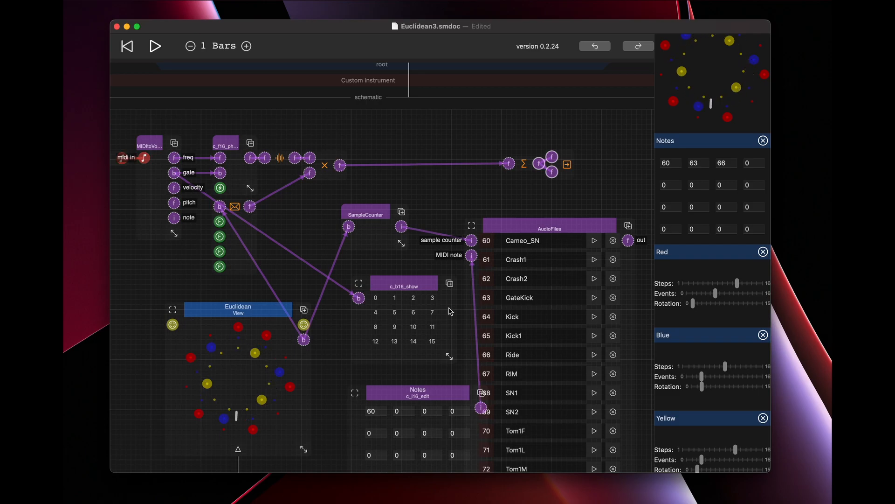
# Lower the pinned Red Steps slider to a middle setting.
pyautogui.scroll(3, 606, 304)
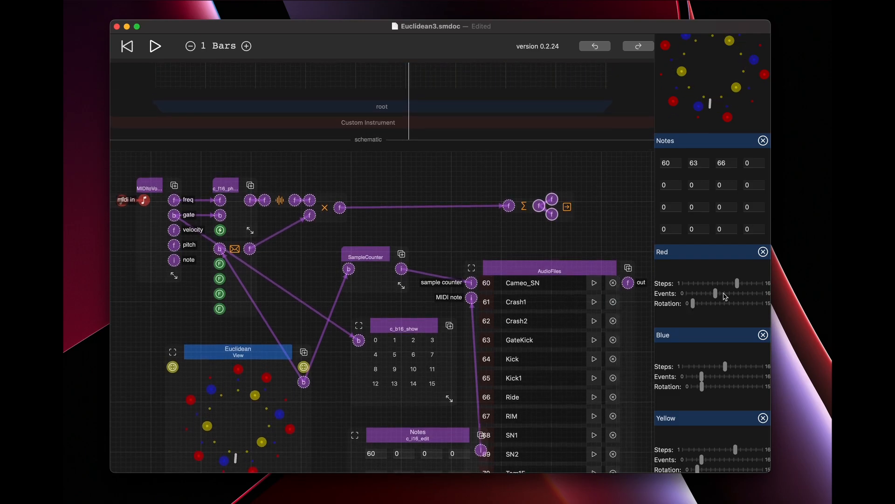
pyautogui.moveTo(739, 286); pyautogui.dragTo(709, 287)
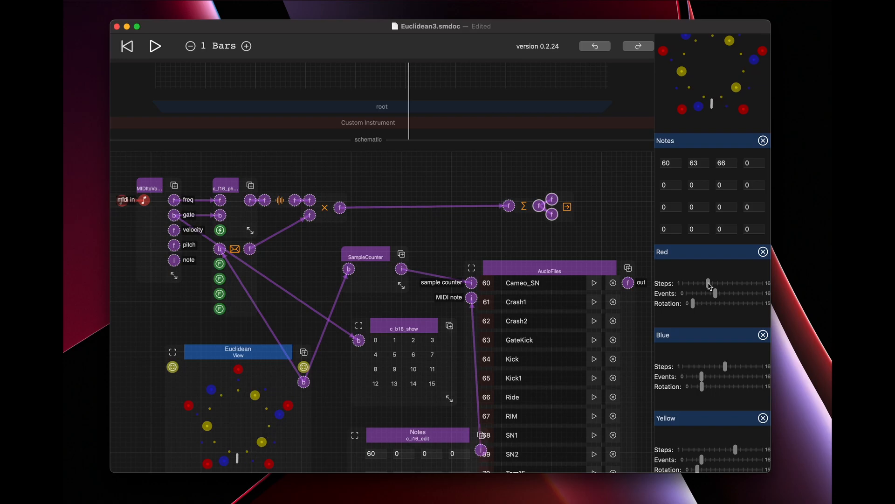
pyautogui.moveTo(708, 283); pyautogui.dragTo(729, 285)
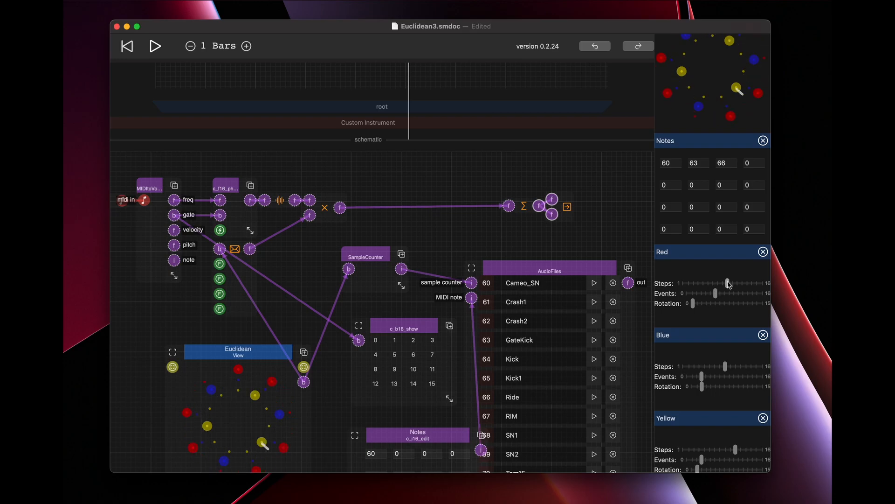
pyautogui.scroll(2, 718, 261)
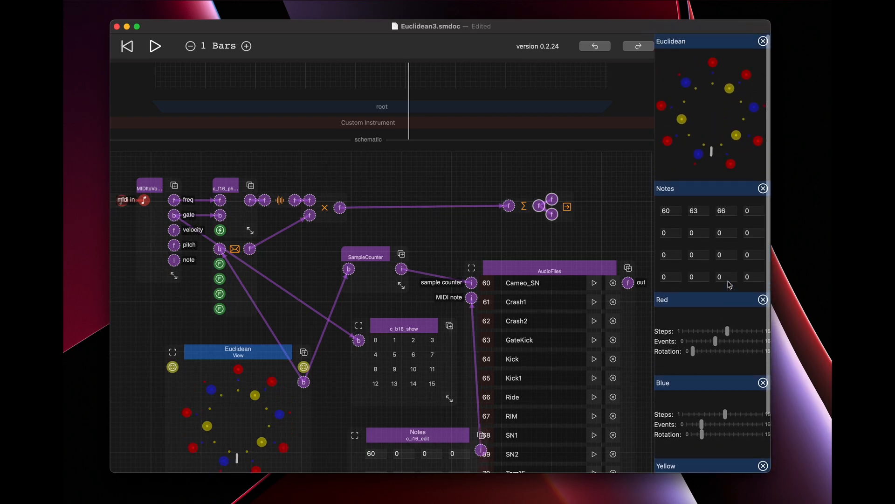
# Insert a float Add between the multiplier and the sum, and connect the AudioFiles output to its second input.
pyautogui.click(511, 264)
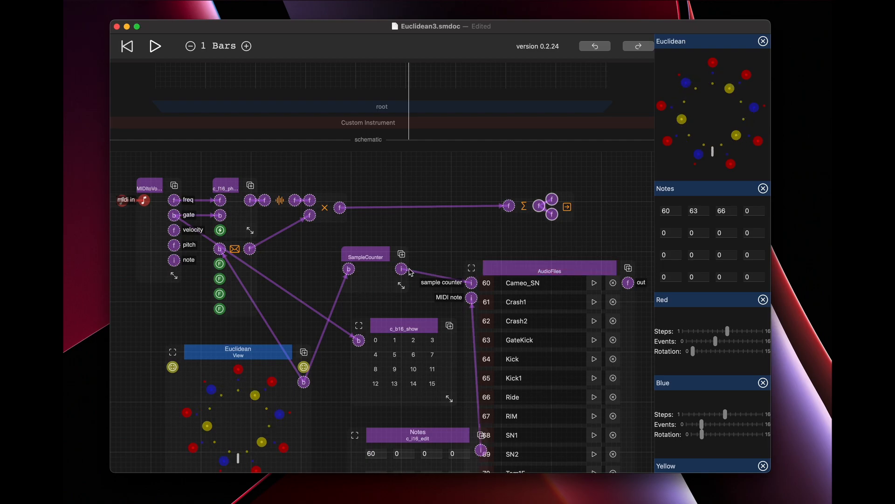
pyautogui.doubleClick(470, 221)
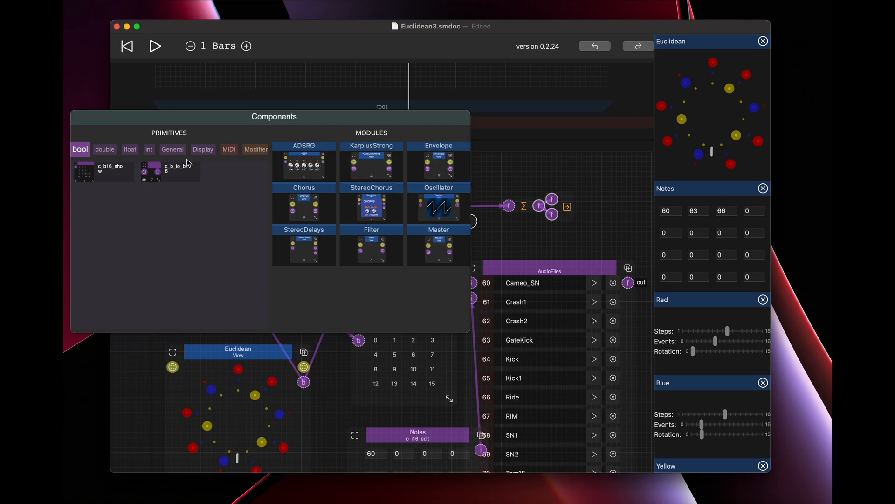
pyautogui.click(125, 151)
pyautogui.click(133, 168)
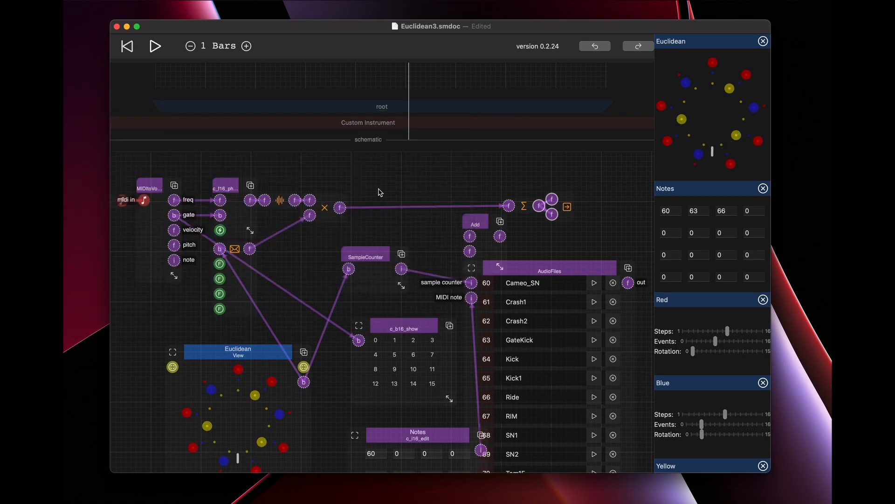
pyautogui.moveTo(508, 205); pyautogui.dragTo(456, 183)
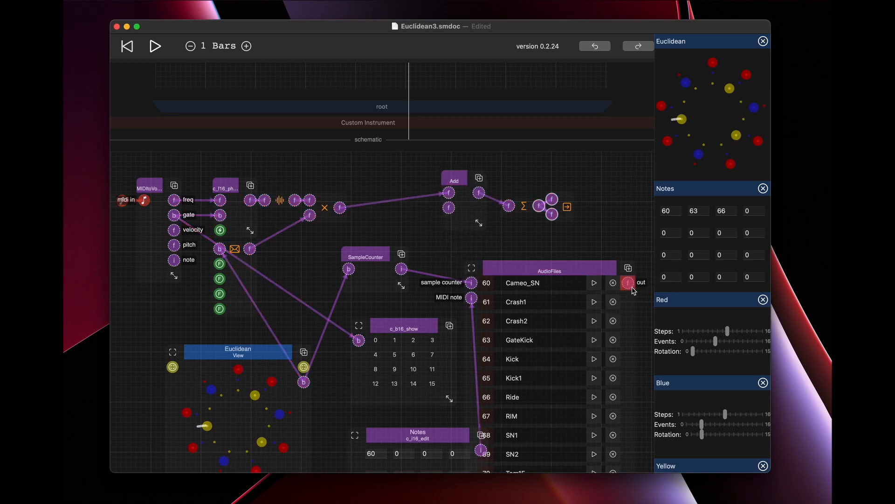
pyautogui.moveTo(628, 283); pyautogui.dragTo(449, 207)
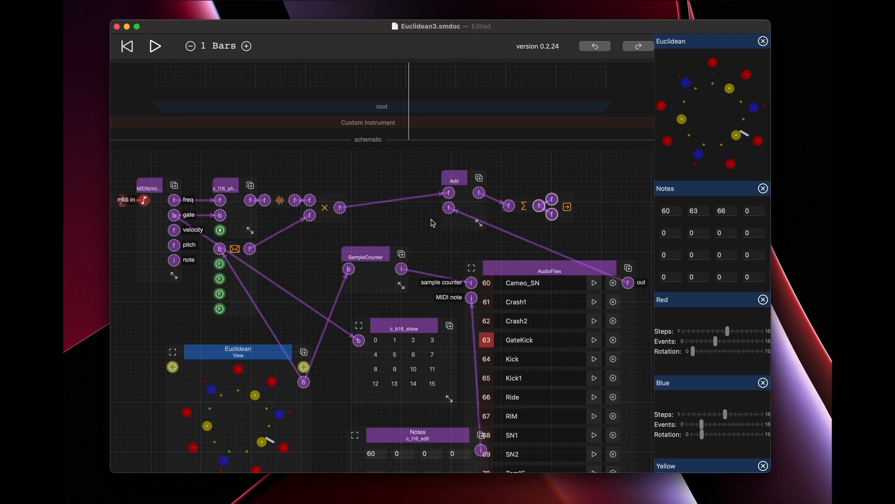
# Raise the Red Rotation slider slightly, lower the Blue Rotation slightly, and raise the Yellow Rotation.
pyautogui.moveTo(693, 351); pyautogui.dragTo(703, 354)
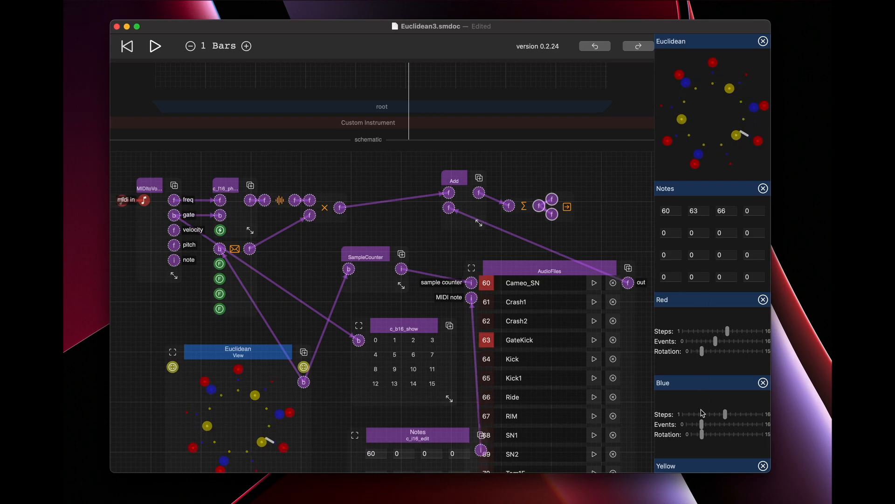
pyautogui.scroll(-3, 705, 373)
pyautogui.moveTo(702, 382); pyautogui.dragTo(698, 382)
pyautogui.scroll(-1, 698, 420)
pyautogui.moveTo(699, 449); pyautogui.dragTo(726, 451)
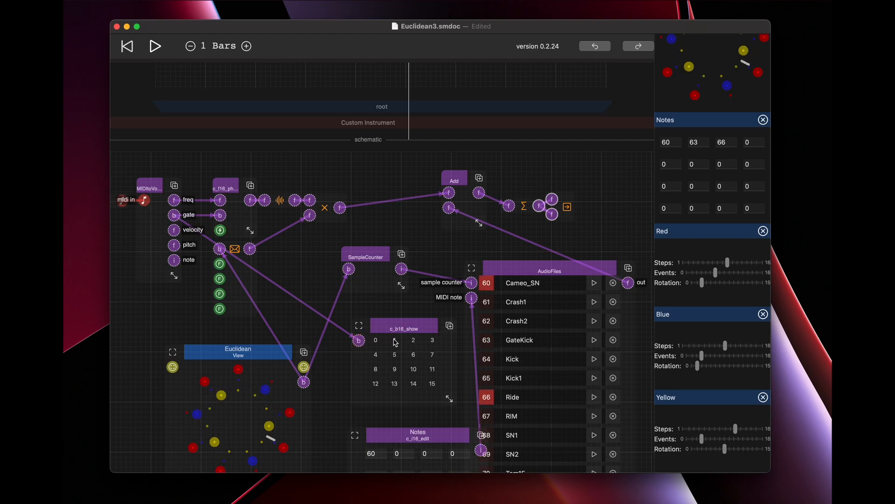
# Set the third note to 67.
pyautogui.scroll(-5, 395, 342)
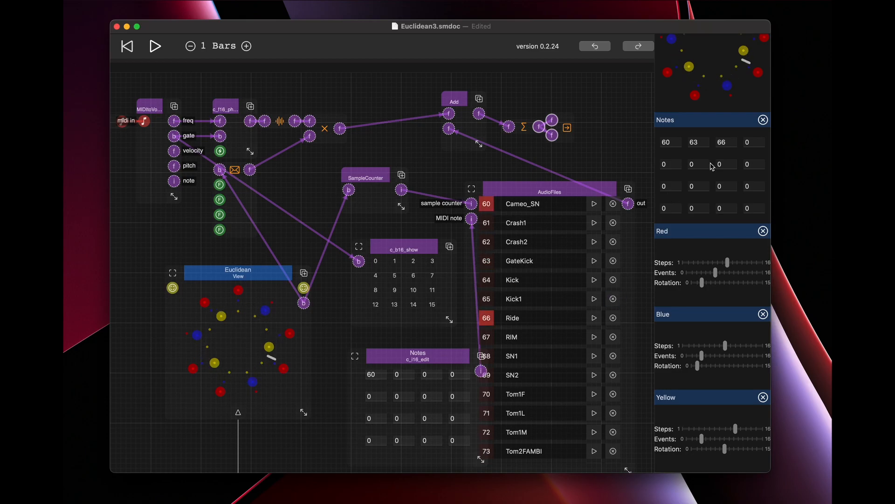
pyautogui.click(730, 145)
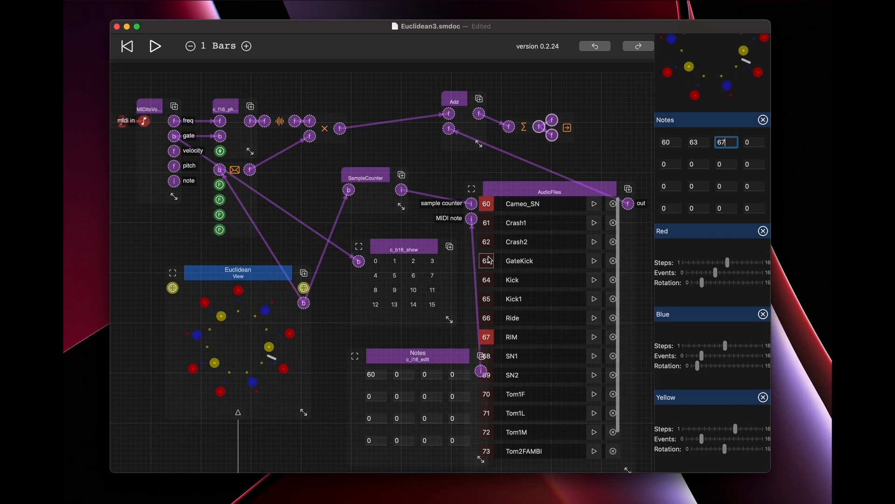
# Lower the Audio-Out level to 0 in the root schematic.
pyautogui.scroll(10, 488, 260)
pyautogui.moveTo(526, 246); pyautogui.dragTo(529, 313)
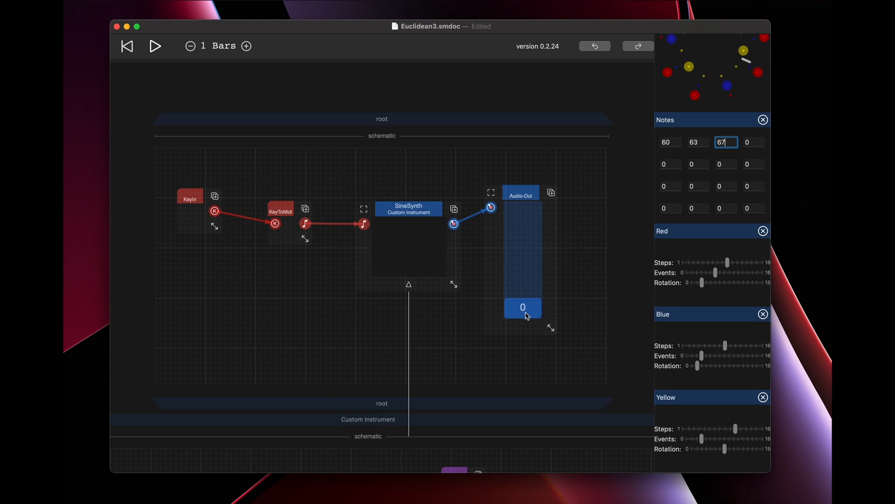
# Open the blue View's schematic and increase its radius slider to bring the blue ring close to the red one.
pyautogui.scroll(-5, 480, 356)
pyautogui.scroll(3, 678, 216)
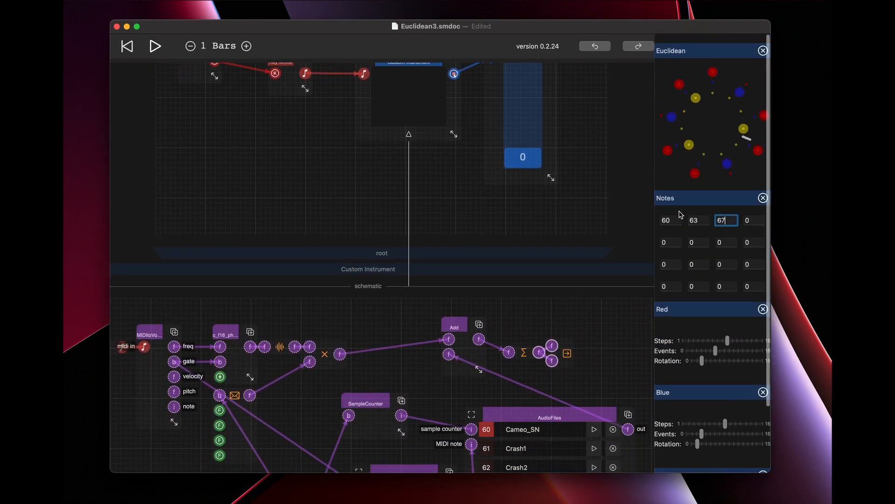
pyautogui.scroll(-15, 526, 179)
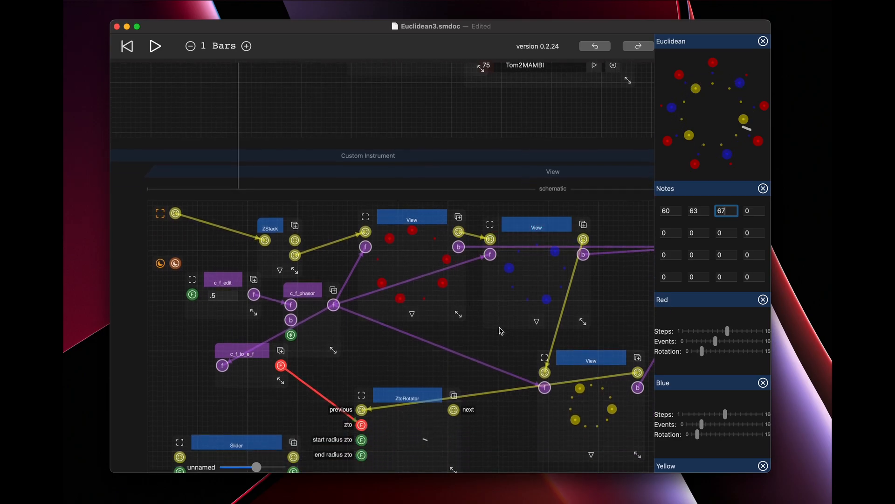
pyautogui.scroll(-3, 501, 331)
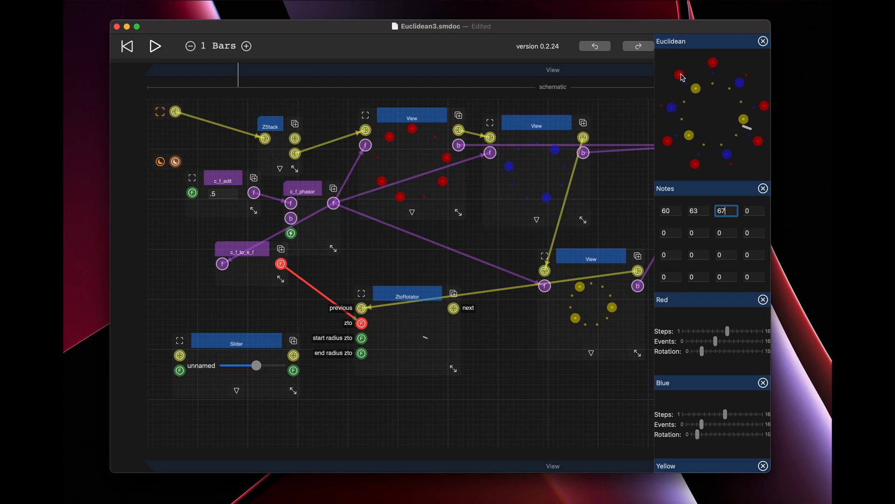
pyautogui.click(534, 224)
pyautogui.scroll(-15, 452, 358)
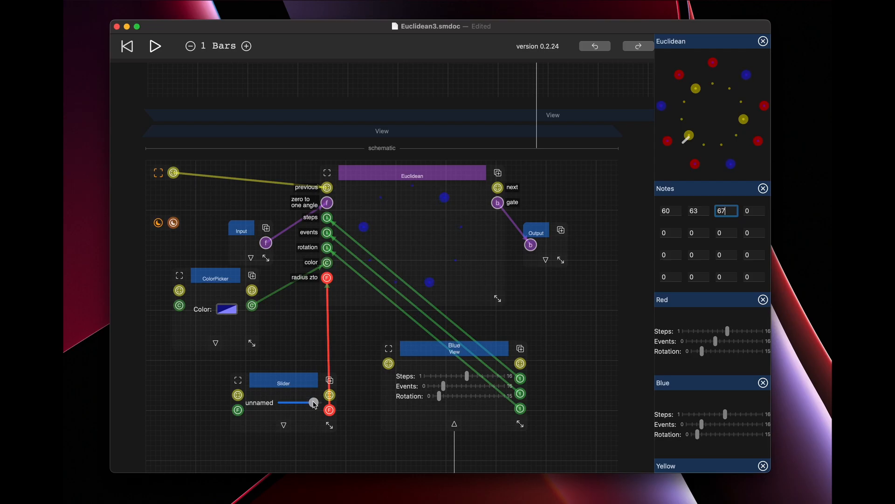
pyautogui.scroll(11, 298, 396)
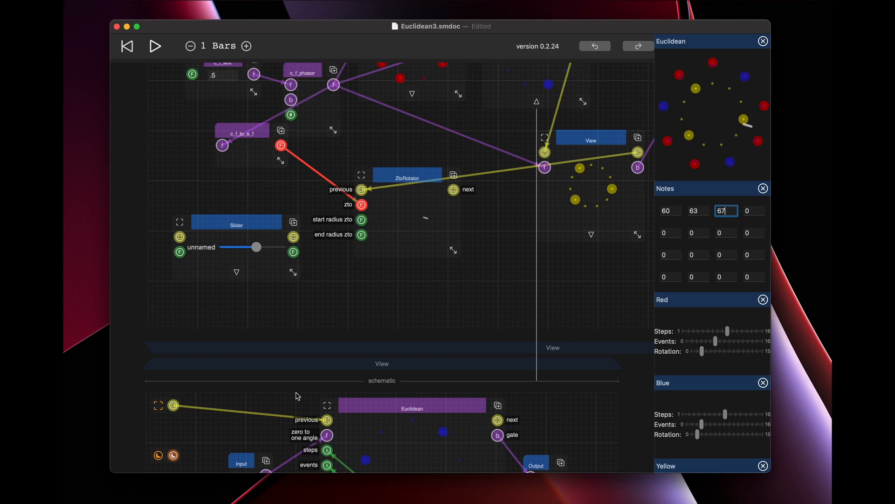
# Shift the Custom Instrument schematic to expose its view node, and connect that node to the Euclidean View's input.
pyautogui.scroll(6, 298, 396)
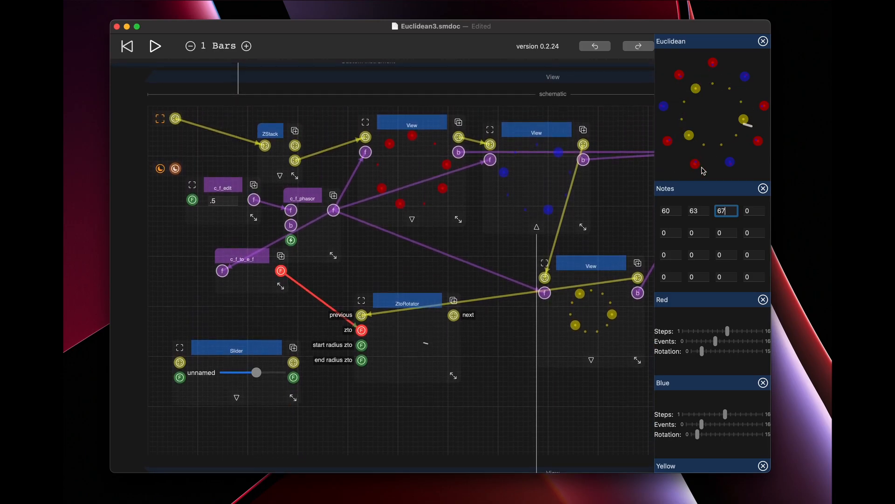
pyautogui.scroll(15, 414, 280)
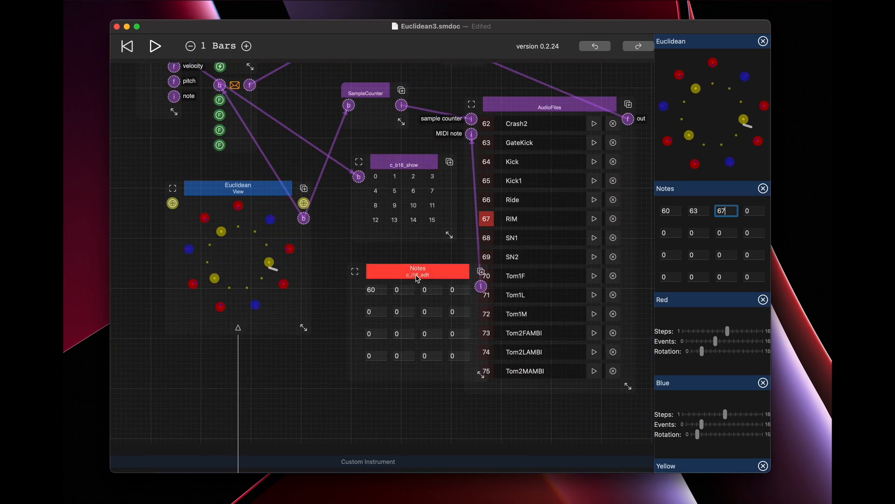
pyautogui.scroll(-15, 410, 285)
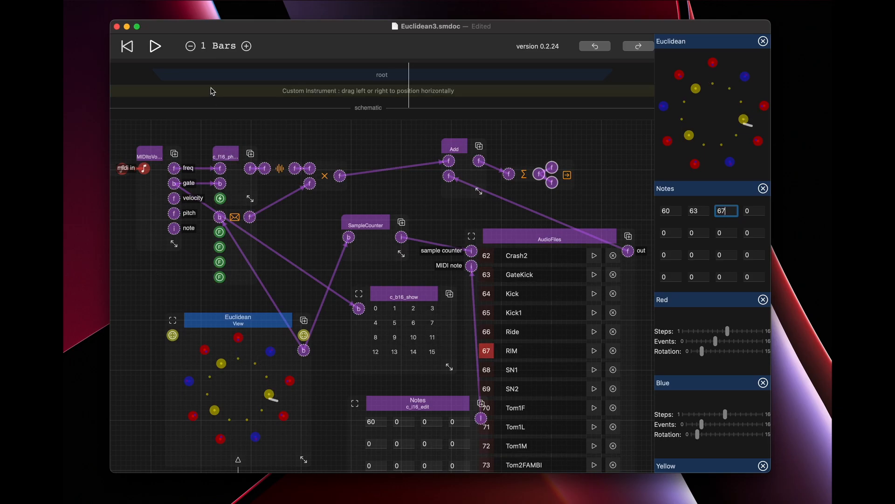
pyautogui.moveTo(213, 90); pyautogui.dragTo(334, 91)
pyautogui.moveTo(198, 132); pyautogui.dragTo(293, 335)
# Enlarge the SineSynth instrument in the root schematic so its Euclidean rings display larger.
pyautogui.scroll(15, 383, 204)
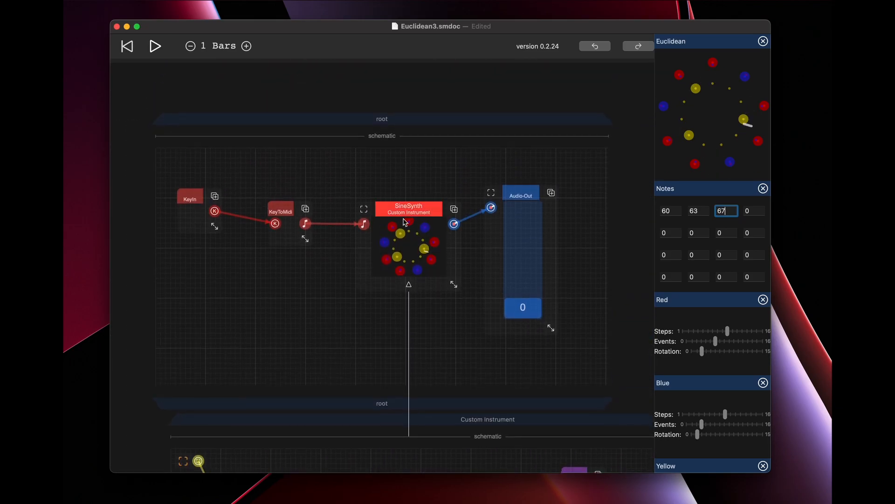
pyautogui.moveTo(436, 275); pyautogui.dragTo(462, 311)
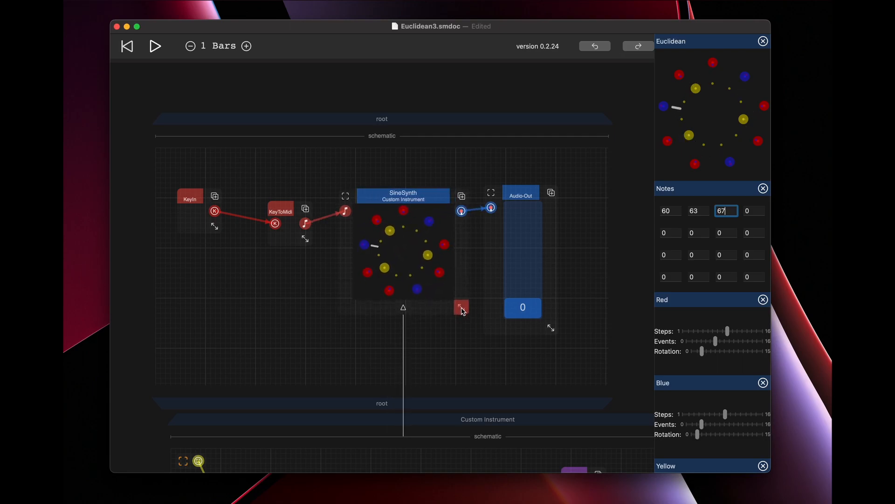
# With the SineSynth's schematic collapsed, move Audio-Out farther from it and enlarge the instrument into the freed space.
pyautogui.click(404, 309)
pyautogui.moveTo(521, 195); pyautogui.dragTo(573, 195)
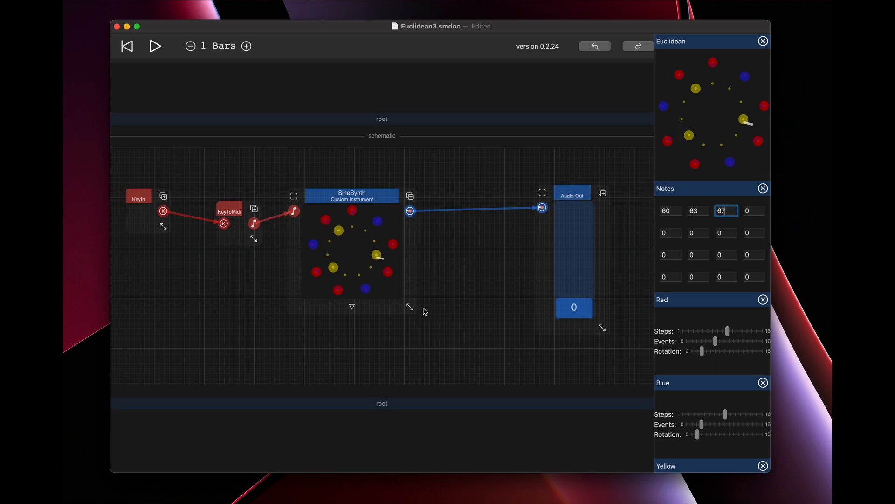
pyautogui.moveTo(410, 307); pyautogui.dragTo(474, 335)
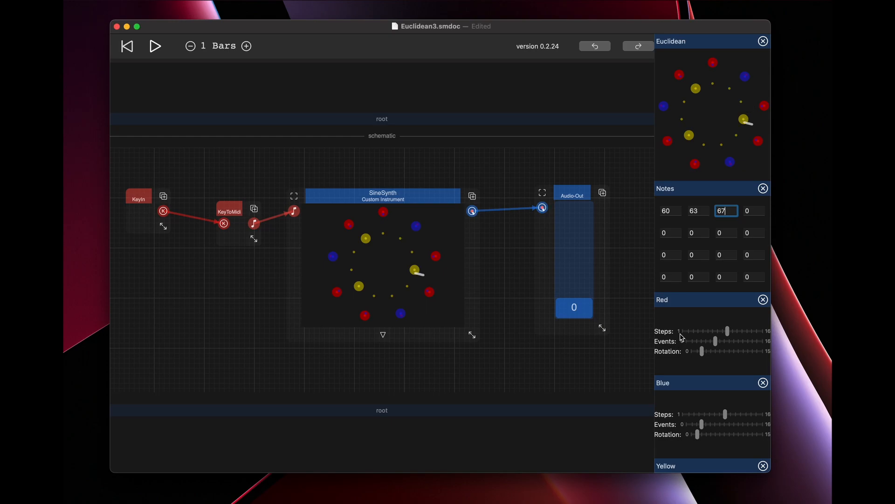
# Review the Notes and ring controls, then reopen the SineSynth's schematic and examine its nested View schematics down to the output types.
pyautogui.scroll(-3, 717, 343)
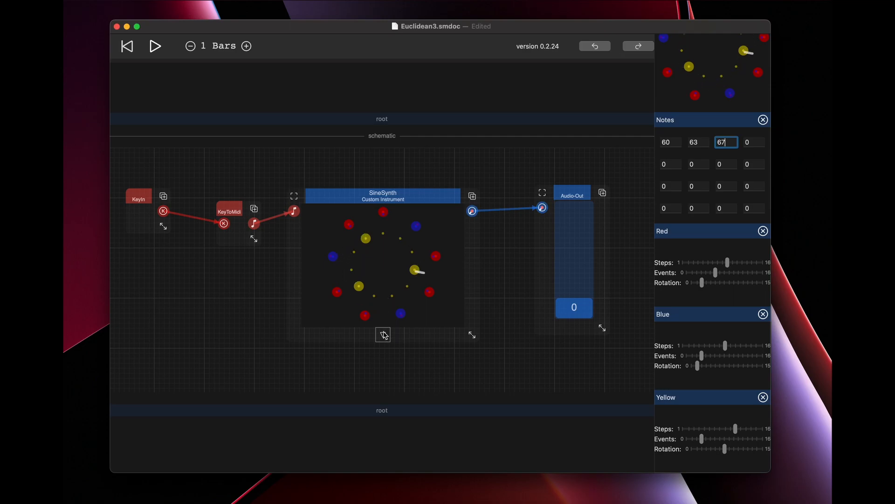
pyautogui.scroll(3, 712, 189)
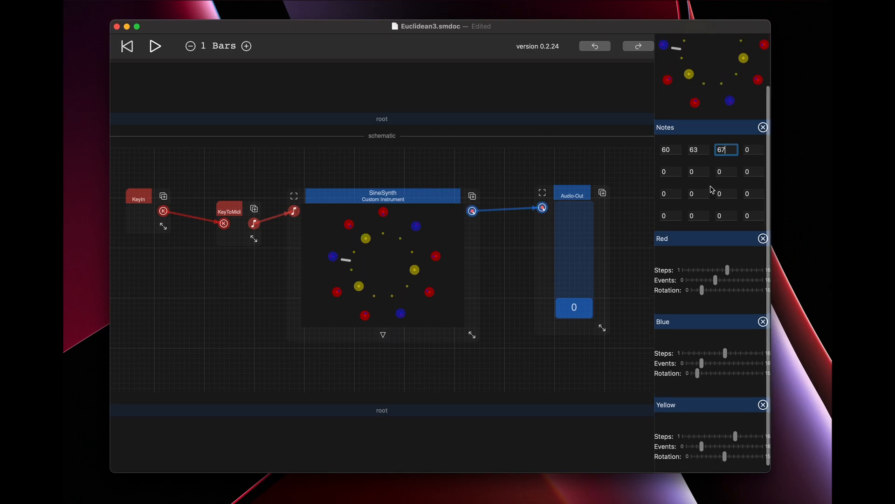
pyautogui.click(383, 336)
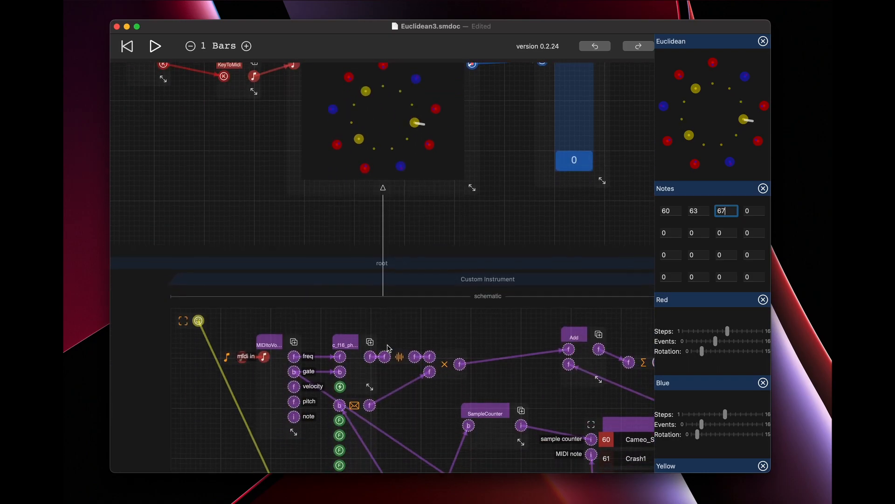
pyautogui.scroll(-15, 389, 349)
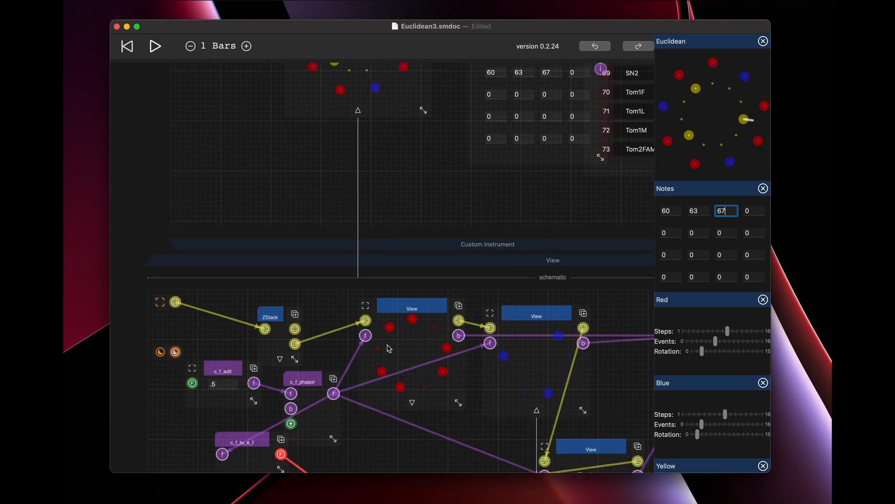
pyautogui.scroll(-15, 390, 348)
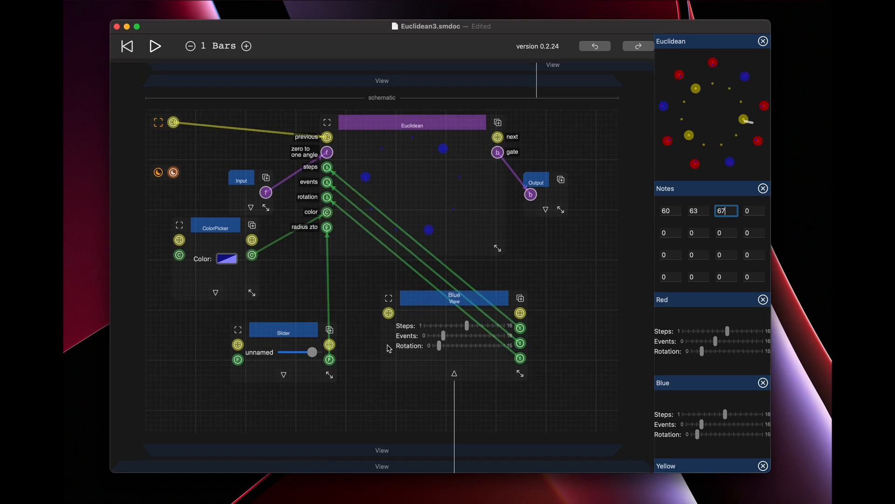
pyautogui.scroll(-15, 390, 349)
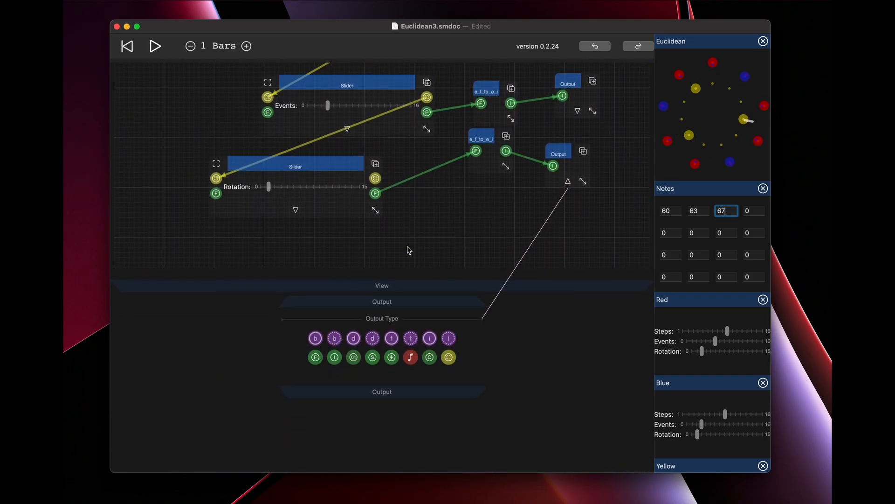
pyautogui.scroll(20, 409, 251)
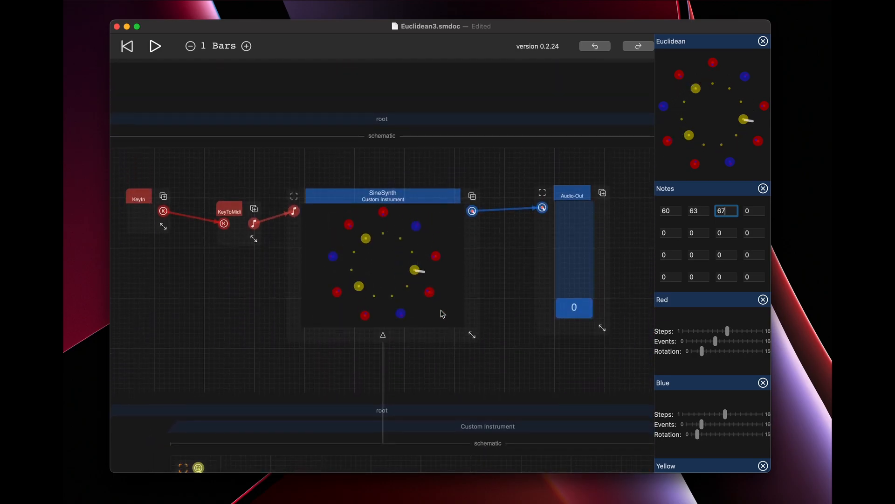
pyautogui.scroll(-15, 419, 292)
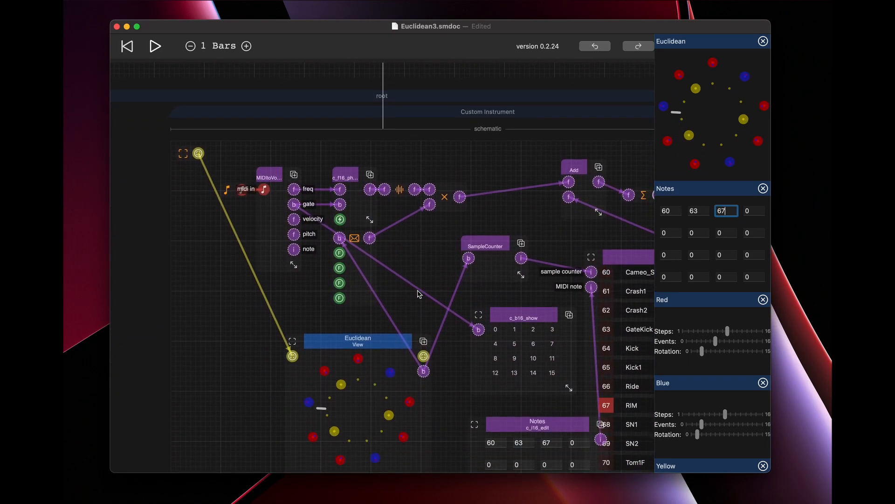
pyautogui.click(358, 341)
pyautogui.click(293, 46)
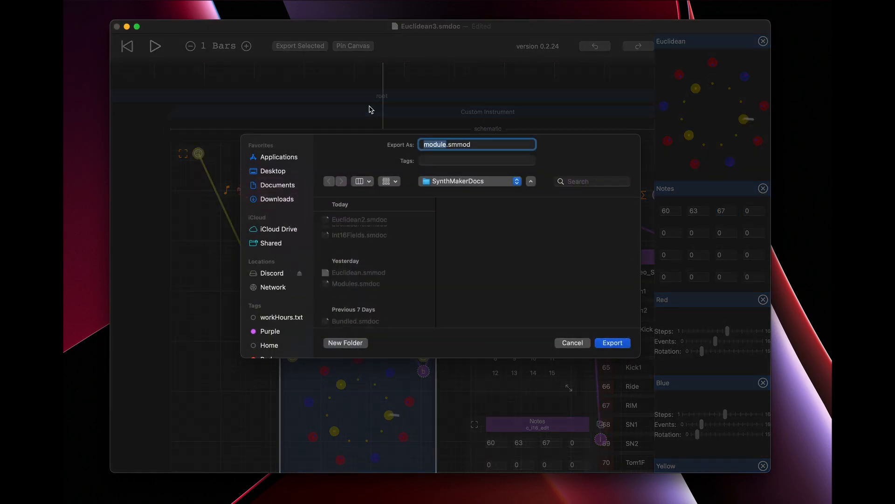
pyautogui.click(577, 345)
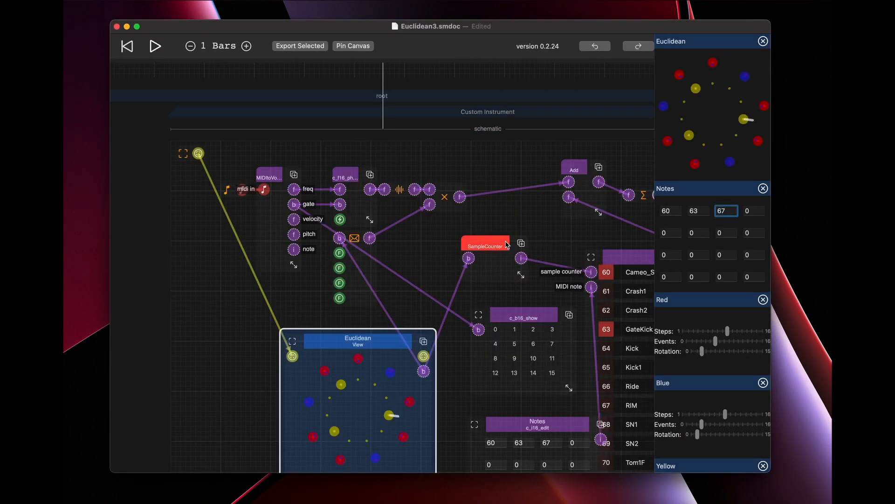
pyautogui.scroll(-10, 420, 303)
pyautogui.click(443, 342)
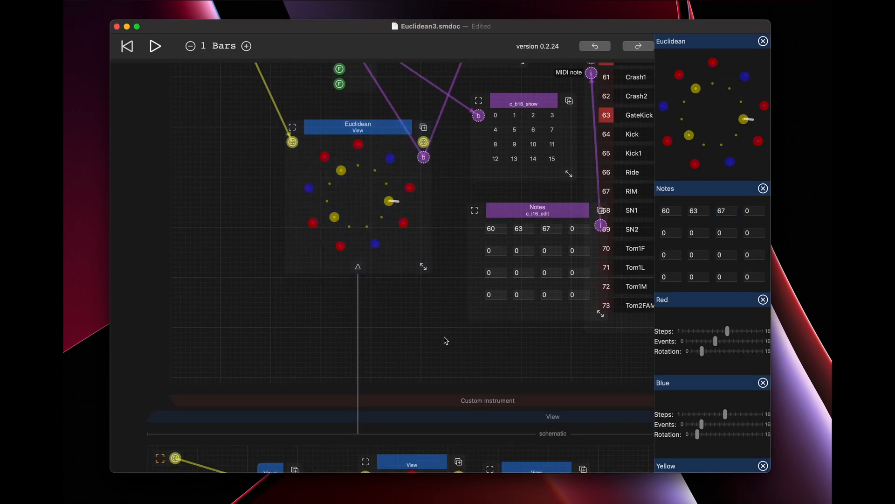
# Open the component library above the Euclidean View to look over the available primitives and modules, and close it without adding anything.
pyautogui.scroll(5, 445, 340)
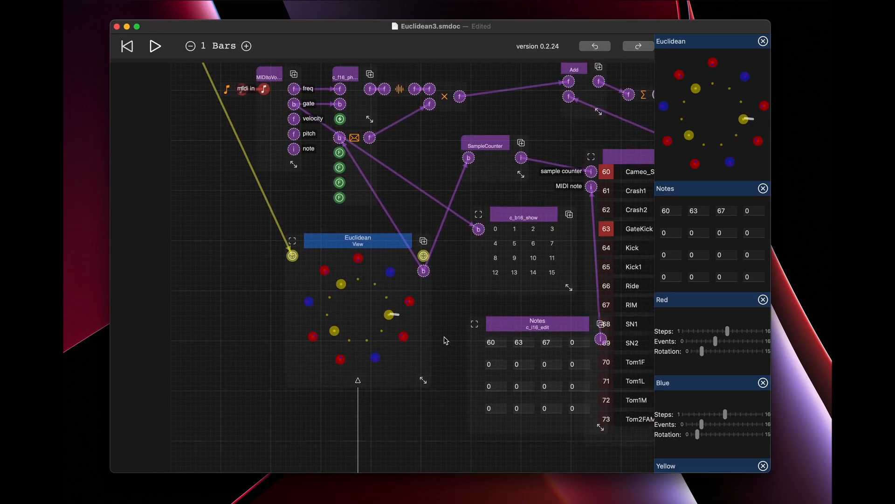
pyautogui.click(364, 239)
pyautogui.doubleClick(312, 207)
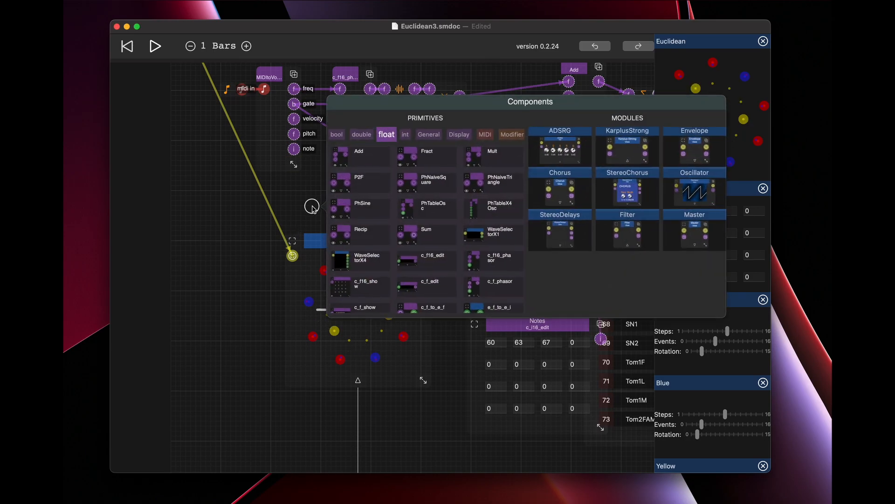
pyautogui.click(290, 191)
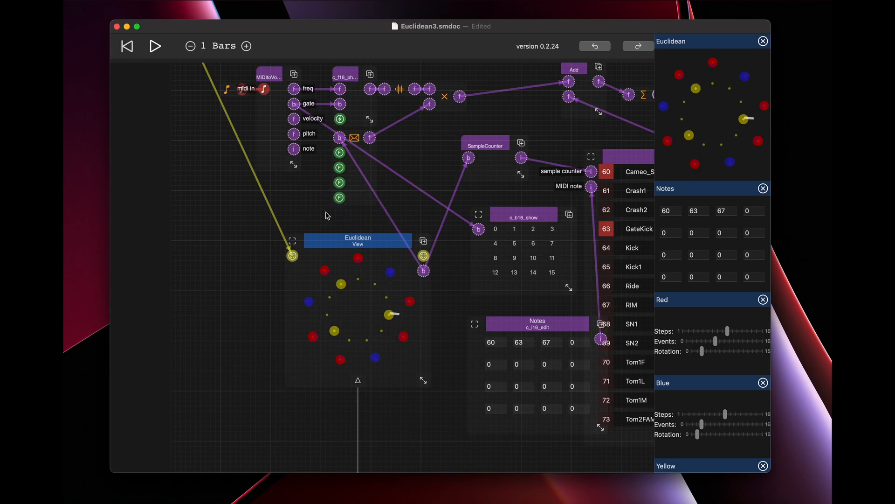
pyautogui.scroll(5, 328, 216)
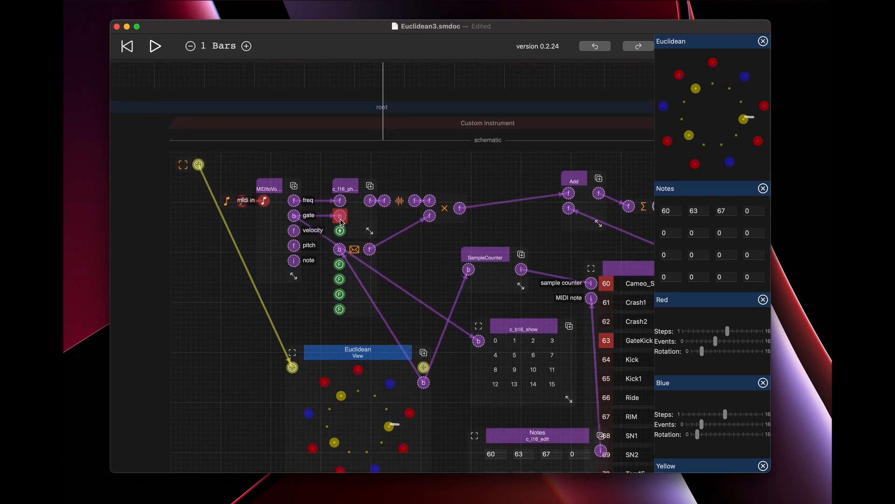
pyautogui.scroll(-4, 341, 223)
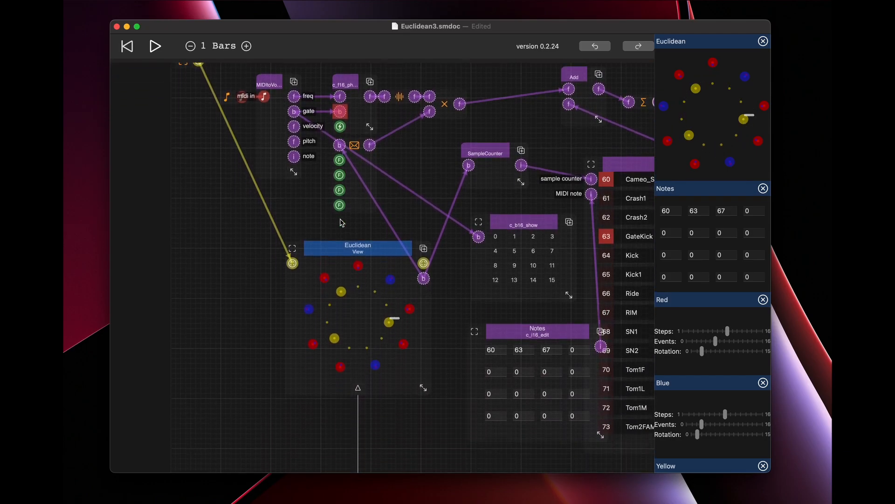
pyautogui.scroll(-2, 343, 219)
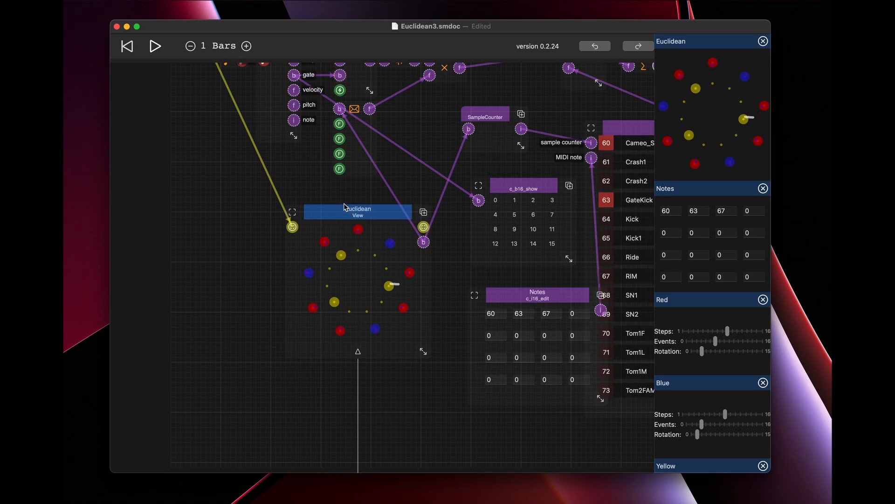